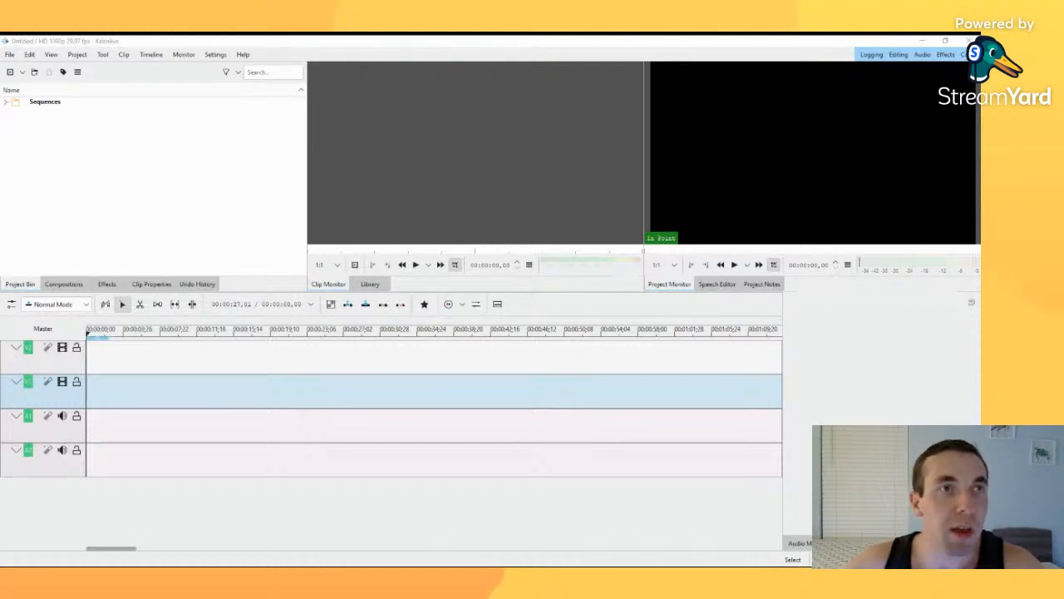
{"action": "left_click", "coordinate": [945, 41]}
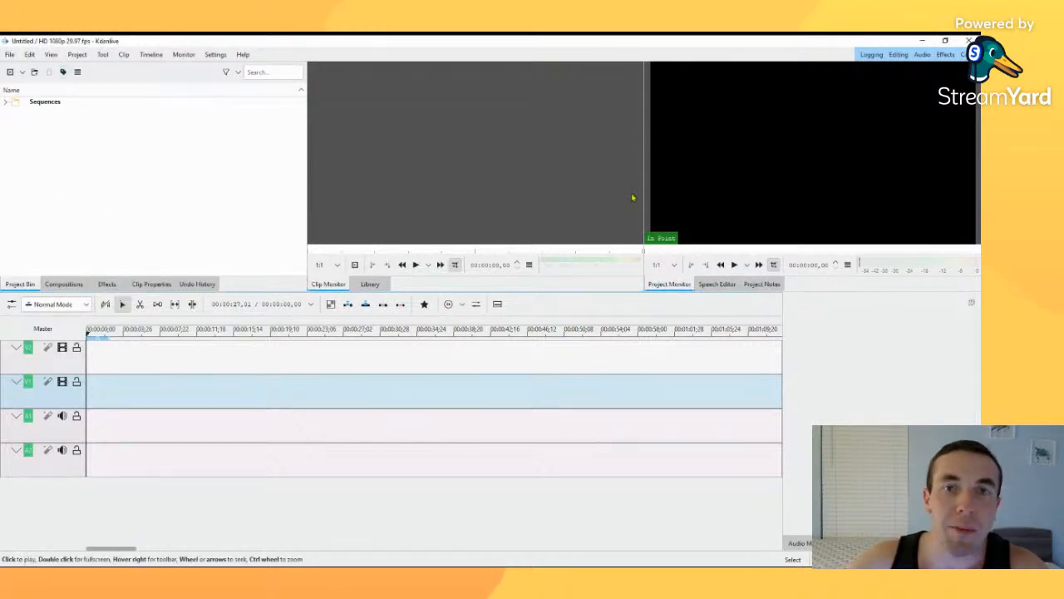
{"action": "left_click", "coordinate": [643, 482]}
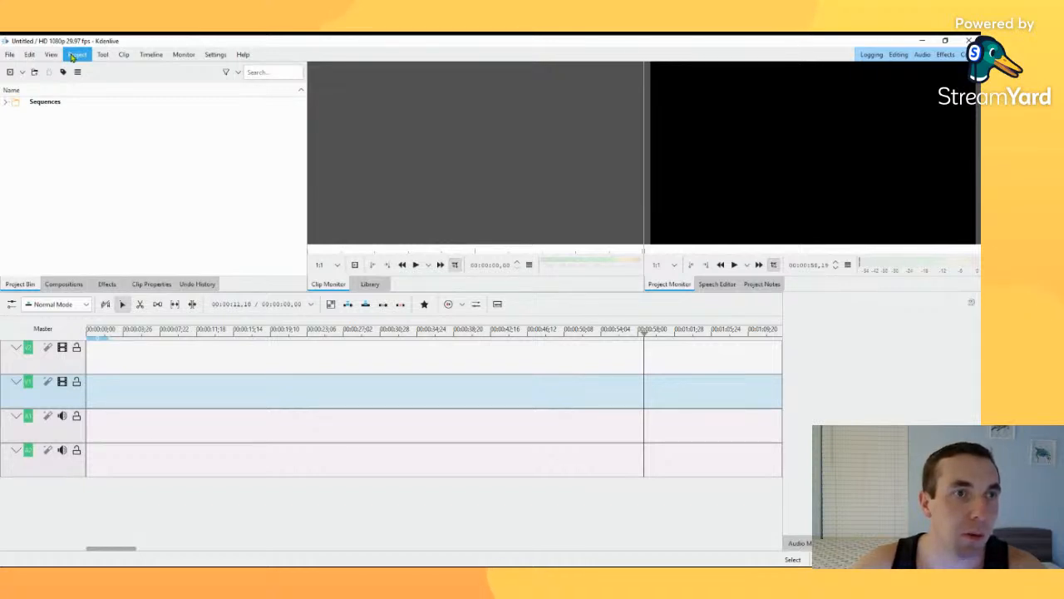
Step: Start a new project and examine the Full HD 1080 profile presets in its settings
{"action": "left_click", "coordinate": [23, 74]}
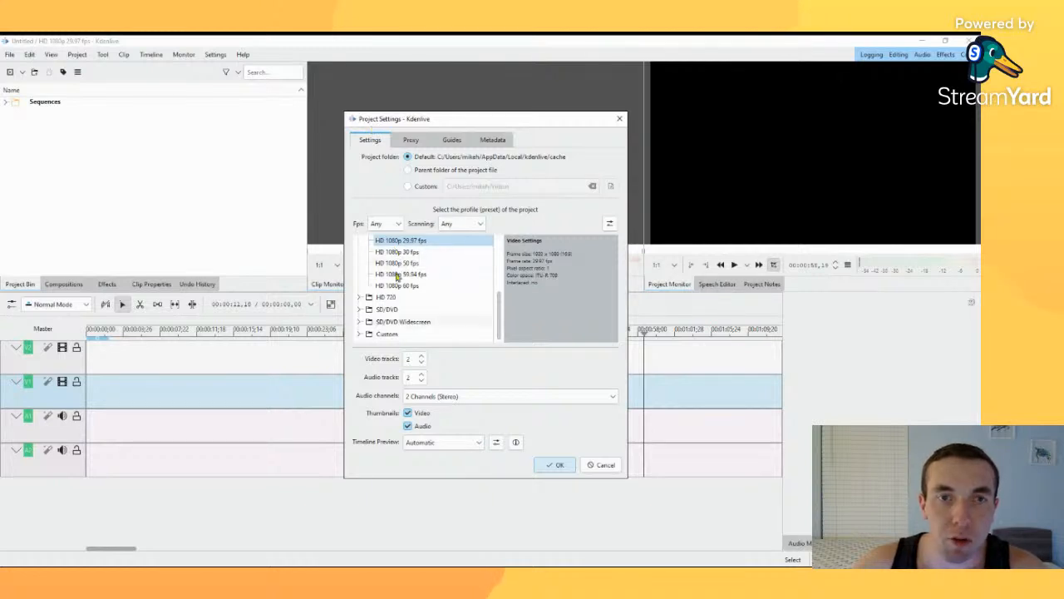
{"action": "scroll", "coordinate": [397, 274], "scroll_direction": "up", "scroll_amount": 3}
{"action": "scroll", "coordinate": [405, 281], "scroll_direction": "down", "scroll_amount": 3}
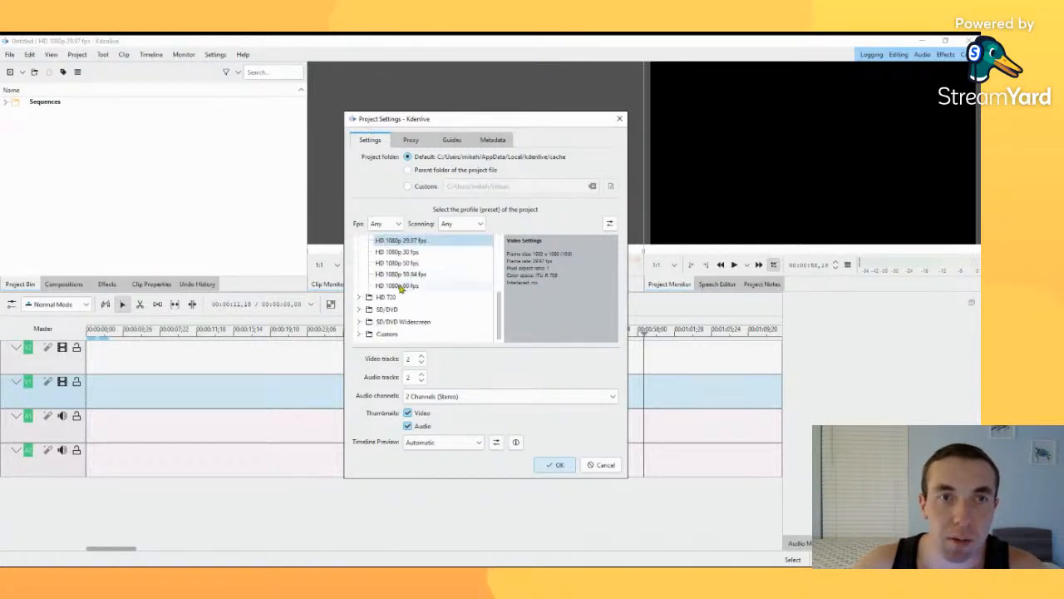
{"action": "scroll", "coordinate": [405, 283], "scroll_direction": "up", "scroll_amount": 3}
{"action": "scroll", "coordinate": [415, 285], "scroll_direction": "down", "scroll_amount": 3}
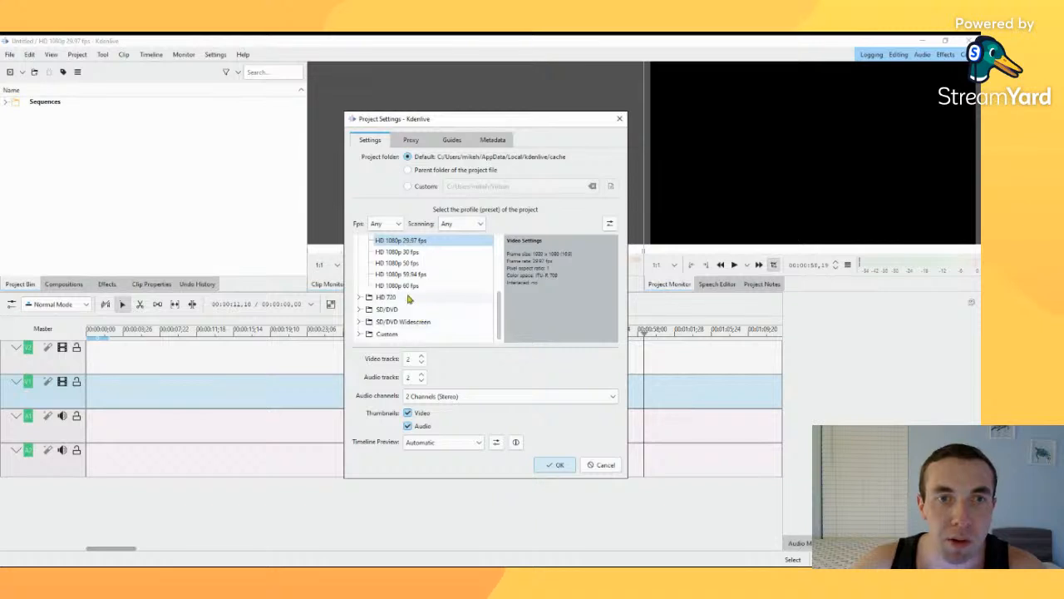
{"action": "scroll", "coordinate": [478, 281], "scroll_direction": "up", "scroll_amount": 3}
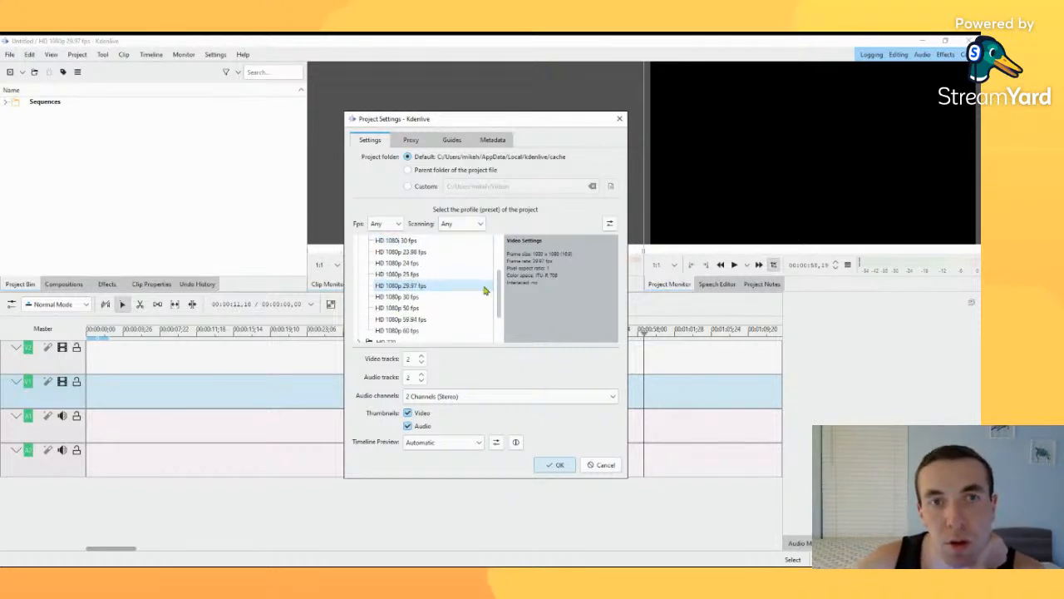
{"action": "scroll", "coordinate": [496, 274], "scroll_direction": "up", "scroll_amount": 3}
{"action": "scroll", "coordinate": [487, 299], "scroll_direction": "down", "scroll_amount": 2}
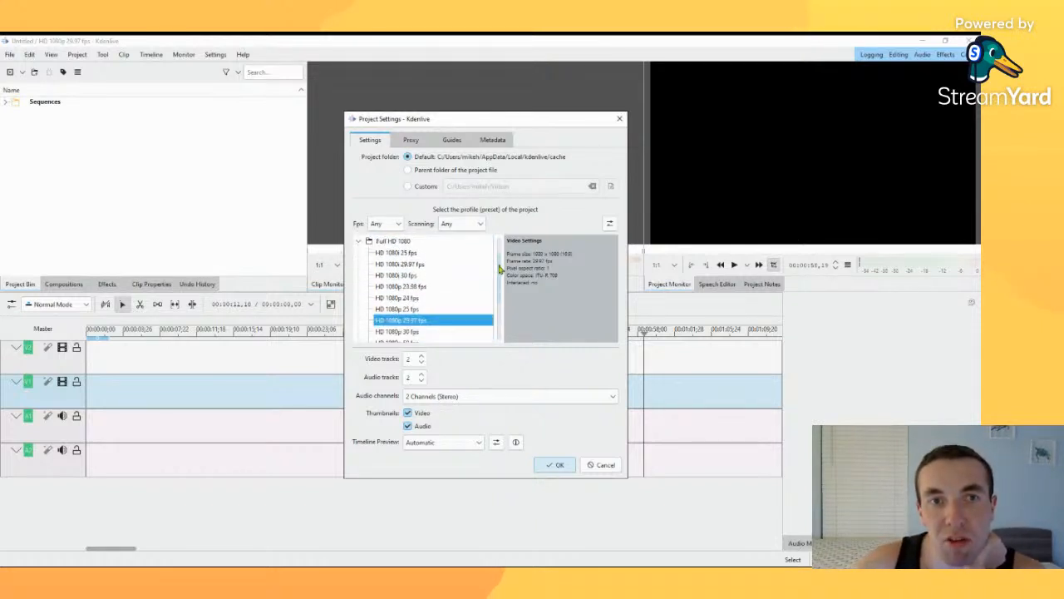
Step: Compare the interlaced and progressive Full HD 1080 presets and select HD 1080p 30 fps
{"action": "left_click", "coordinate": [442, 309]}
{"action": "left_click", "coordinate": [440, 320]}
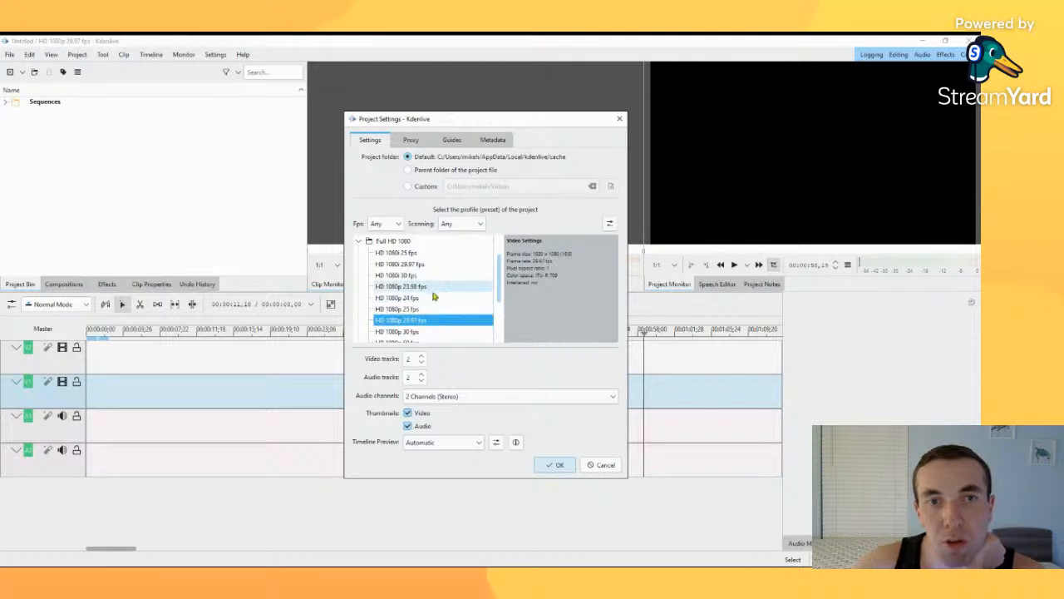
{"action": "left_click", "coordinate": [430, 287]}
{"action": "left_click", "coordinate": [419, 276]}
{"action": "left_click", "coordinate": [423, 266]}
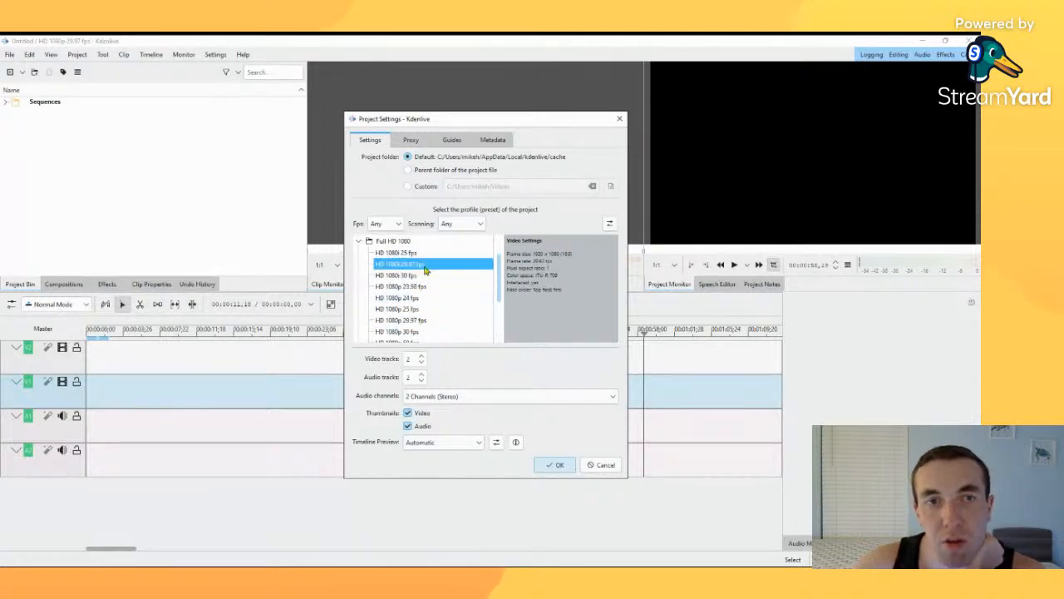
{"action": "left_click", "coordinate": [423, 254]}
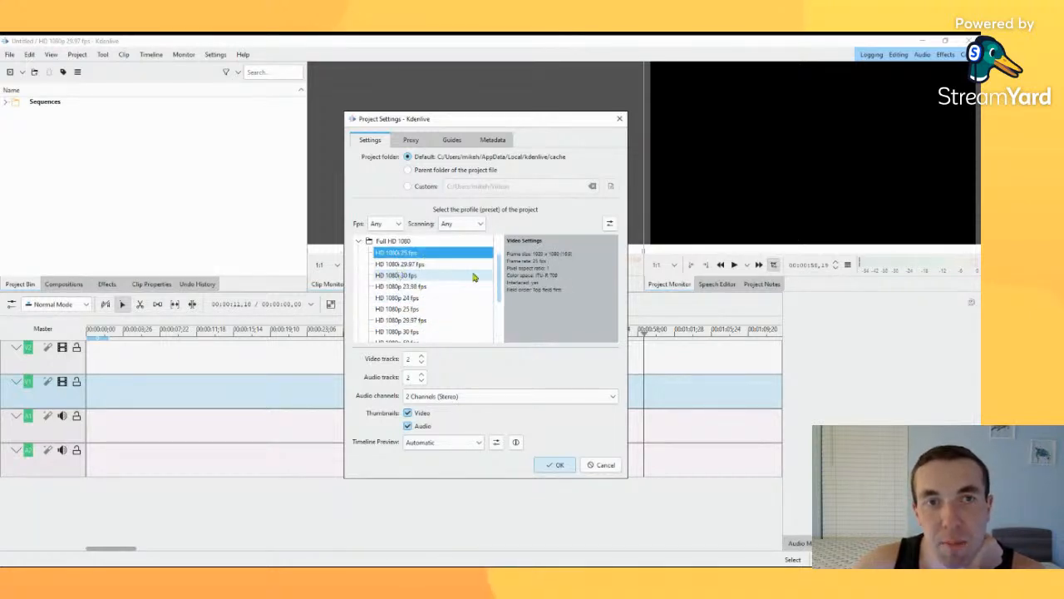
{"action": "left_click_drag", "start_coordinate": [500, 284], "coordinate": [503, 304]}
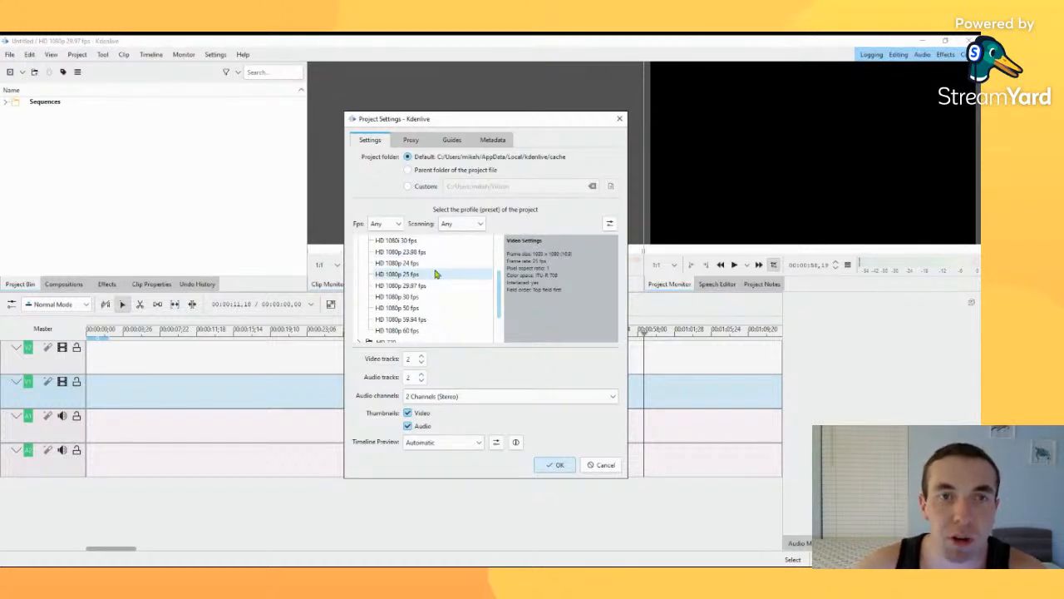
{"action": "left_click", "coordinate": [428, 297]}
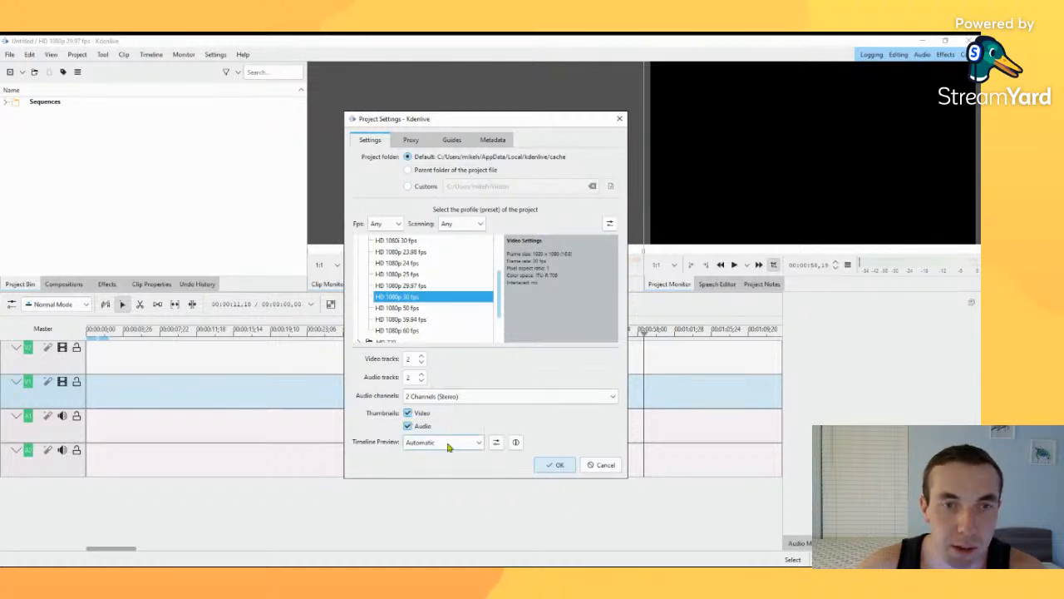
Step: Review the project's proxy, guides and metadata settings and the frame rate filter for the profiles
{"action": "left_click", "coordinate": [411, 140]}
{"action": "left_click", "coordinate": [452, 140]}
{"action": "left_click", "coordinate": [492, 140]}
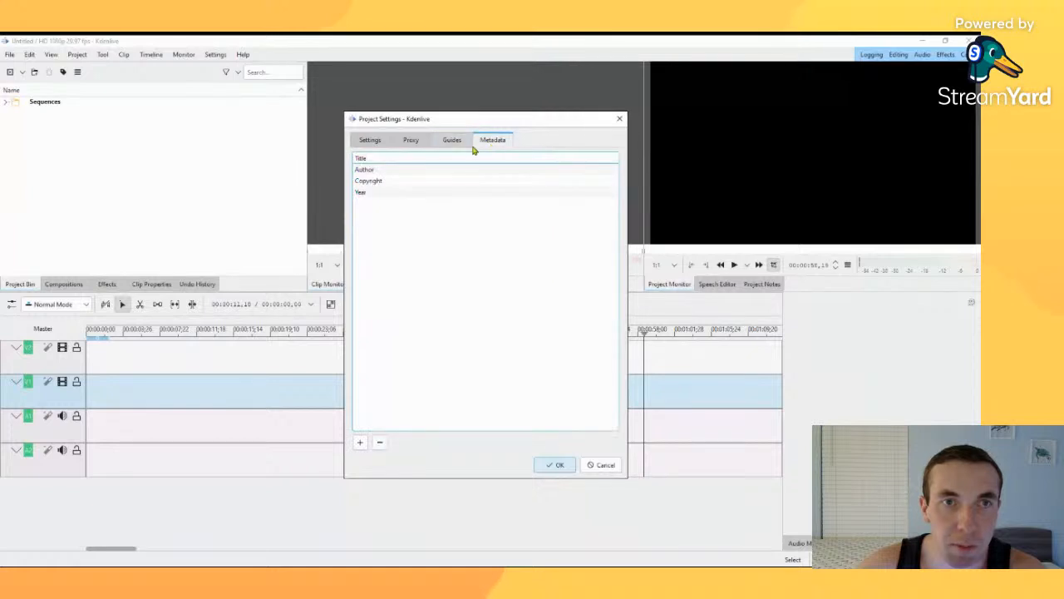
{"action": "left_click", "coordinate": [370, 140]}
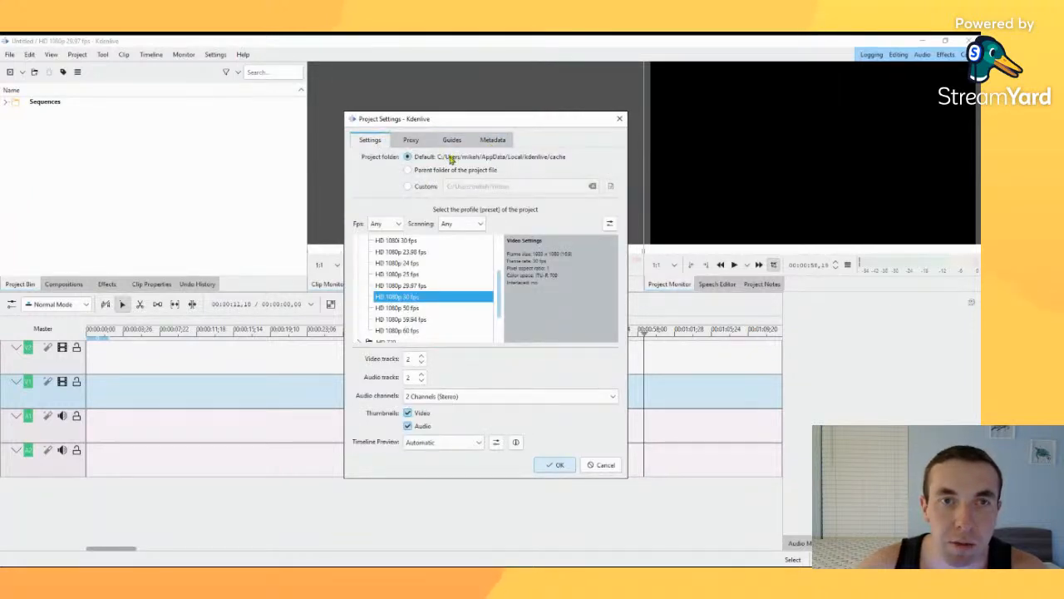
{"action": "left_click", "coordinate": [396, 226]}
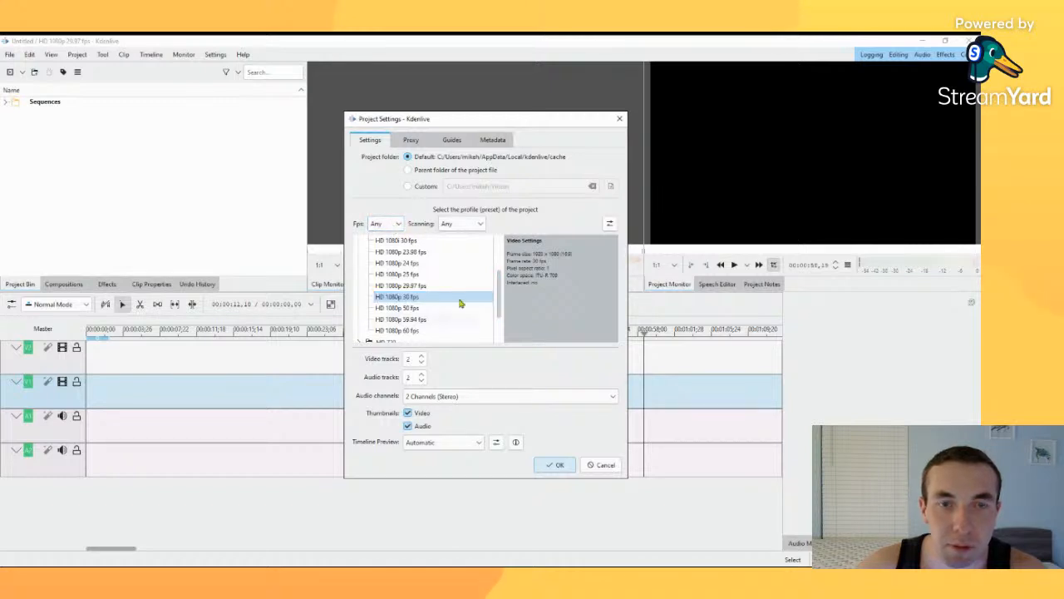
Step: Set the project profile to the custom preset Vertical HD 30 fps and create the project
{"action": "scroll", "coordinate": [421, 303], "scroll_direction": "down", "scroll_amount": 2}
{"action": "scroll", "coordinate": [422, 304], "scroll_direction": "up", "scroll_amount": 2}
{"action": "scroll", "coordinate": [422, 304], "scroll_direction": "down", "scroll_amount": 2}
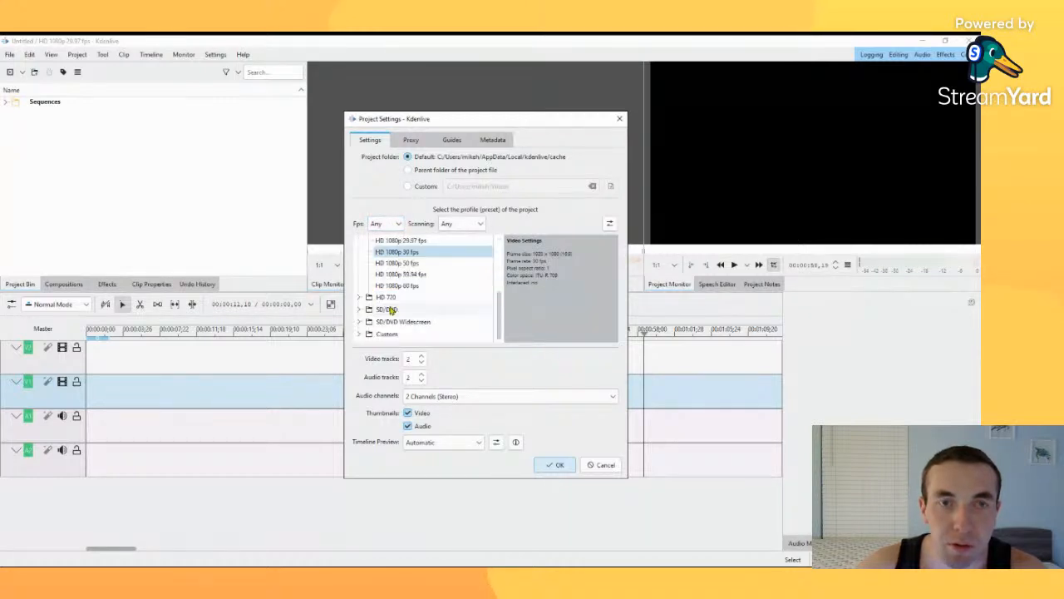
{"action": "left_click", "coordinate": [368, 334]}
{"action": "left_click", "coordinate": [360, 335]}
{"action": "scroll", "coordinate": [367, 324], "scroll_direction": "down", "scroll_amount": 3}
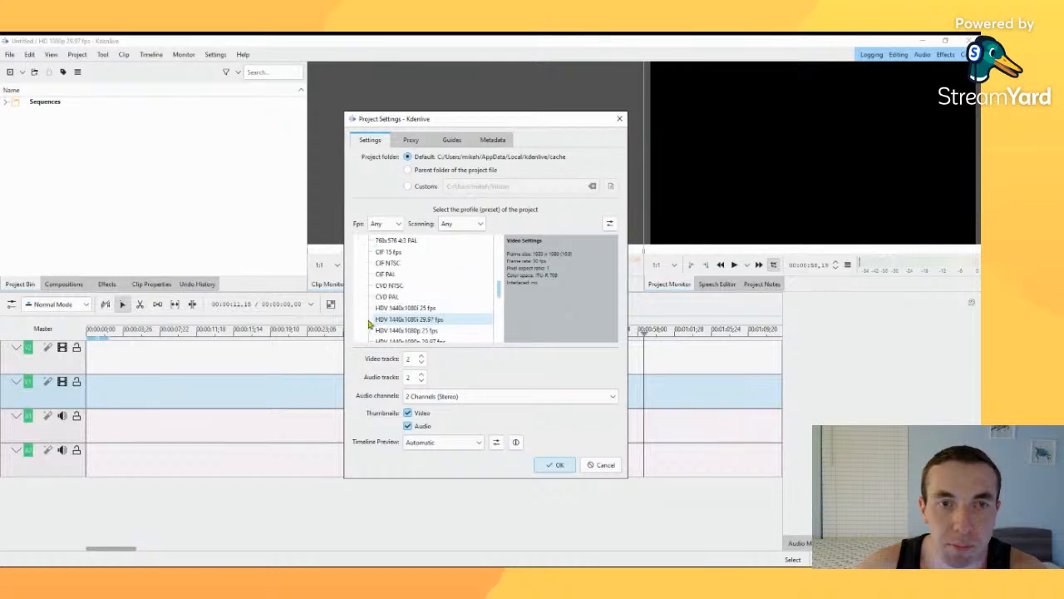
{"action": "scroll", "coordinate": [377, 303], "scroll_direction": "up", "scroll_amount": 1}
{"action": "scroll", "coordinate": [396, 291], "scroll_direction": "down", "scroll_amount": 3}
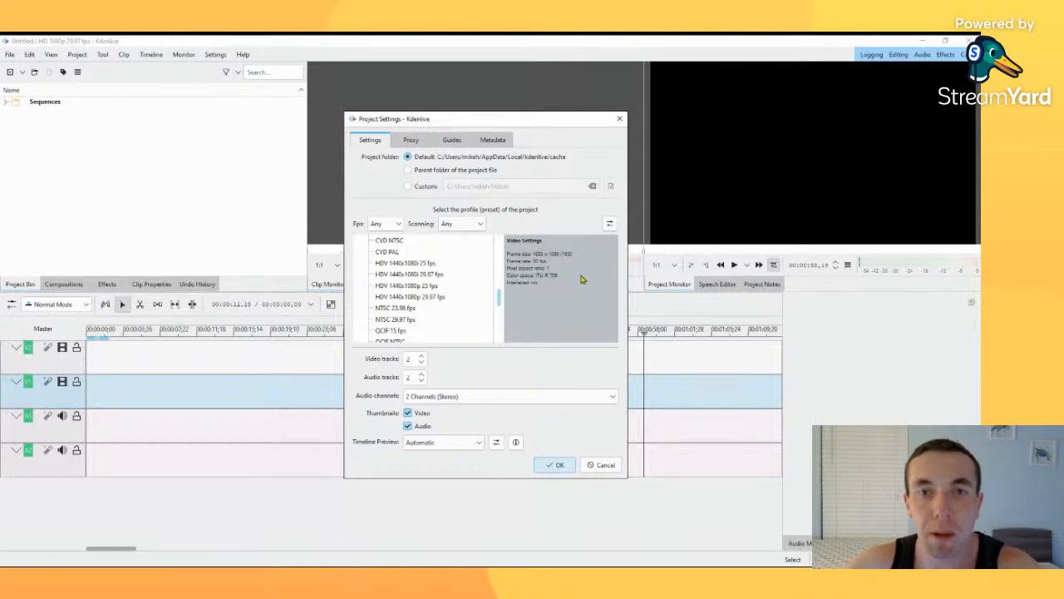
{"action": "left_click", "coordinate": [449, 311]}
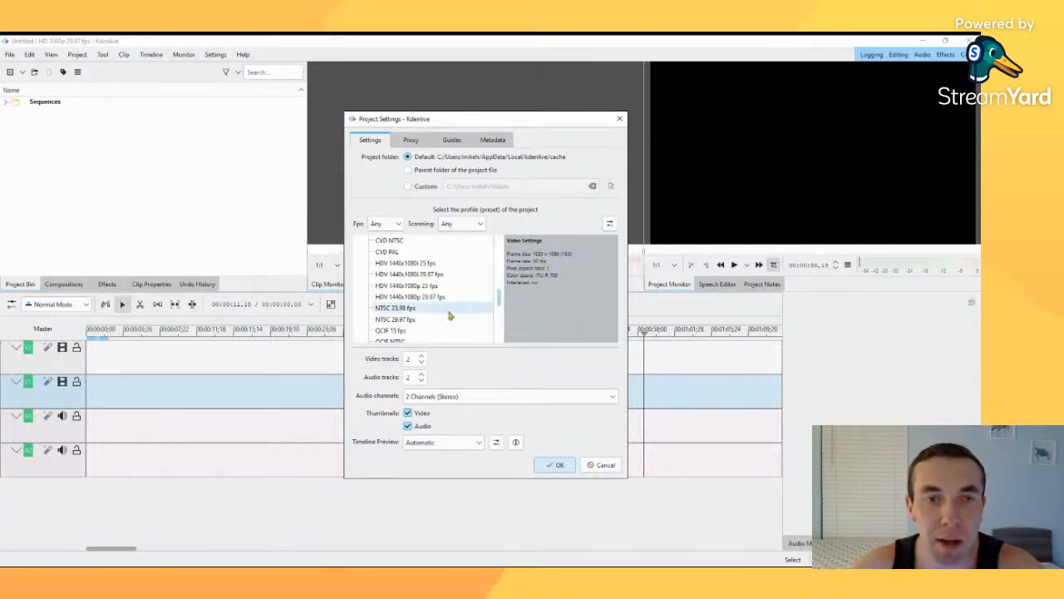
{"action": "scroll", "coordinate": [449, 315], "scroll_direction": "down", "scroll_amount": 10}
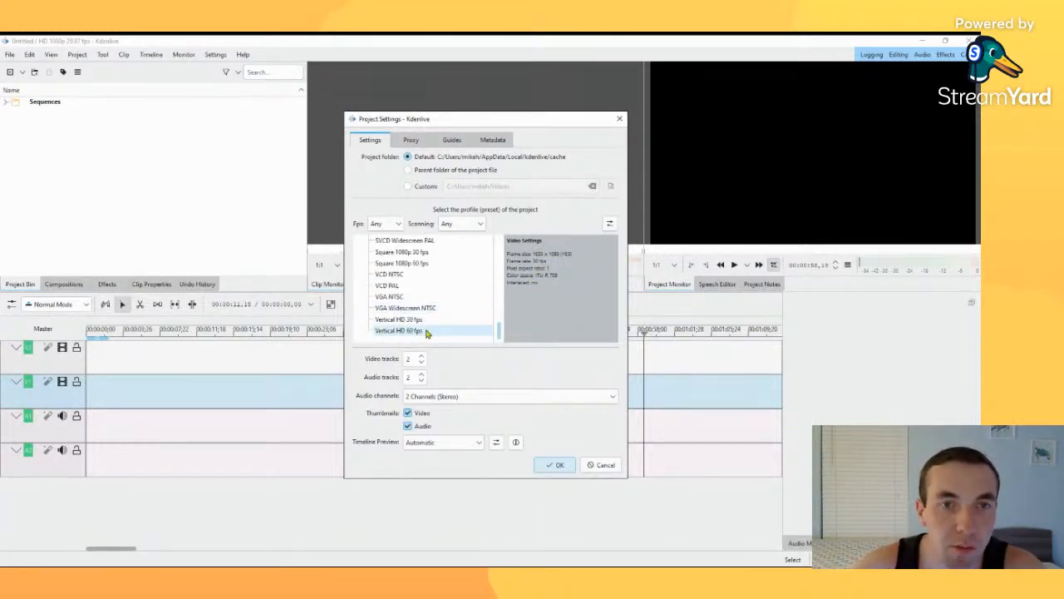
{"action": "left_click", "coordinate": [423, 322]}
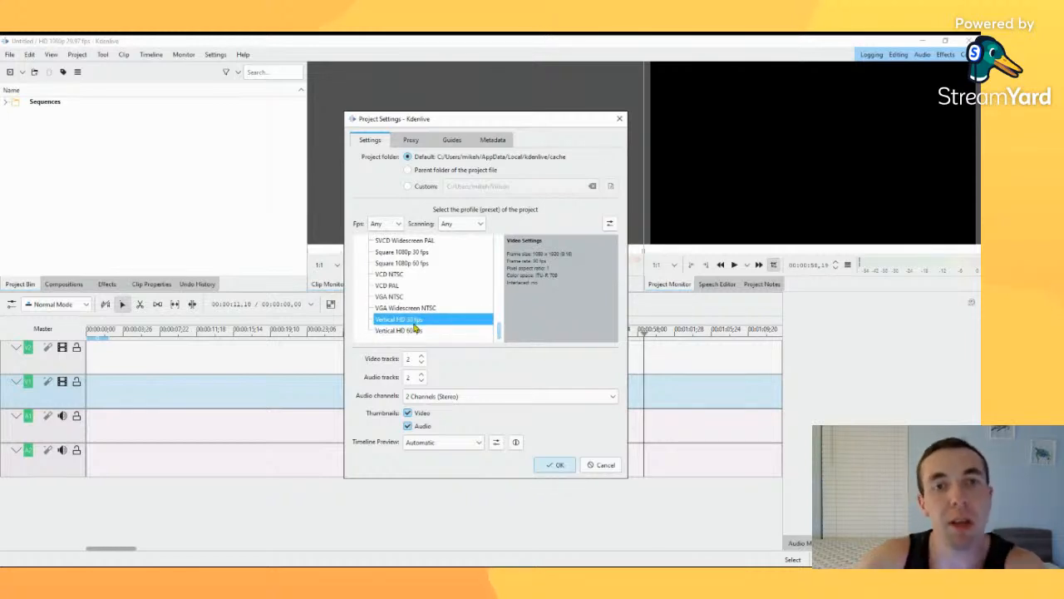
{"action": "left_click", "coordinate": [556, 464]}
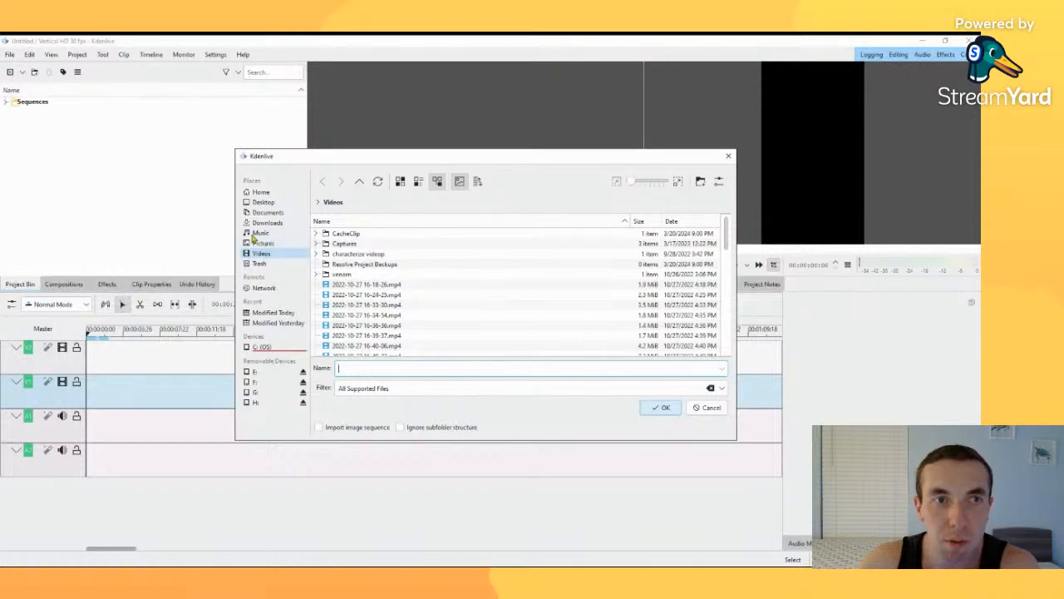
Step: Import My Video.MOV into the project from the Video Assets folder on the Desktop
{"action": "left_click", "coordinate": [257, 204]}
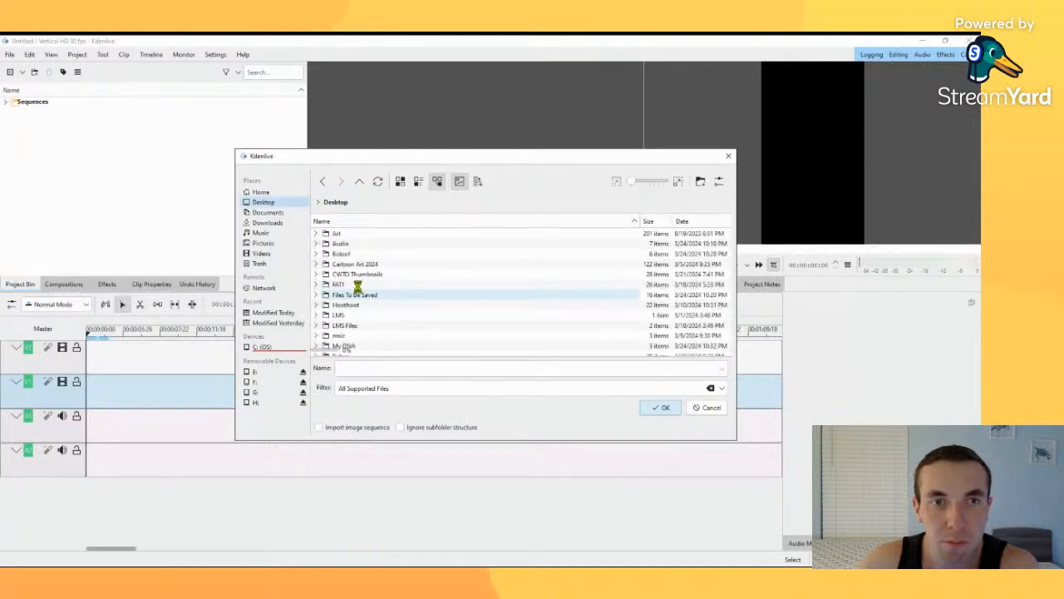
{"action": "scroll", "coordinate": [357, 289], "scroll_direction": "down", "scroll_amount": 10}
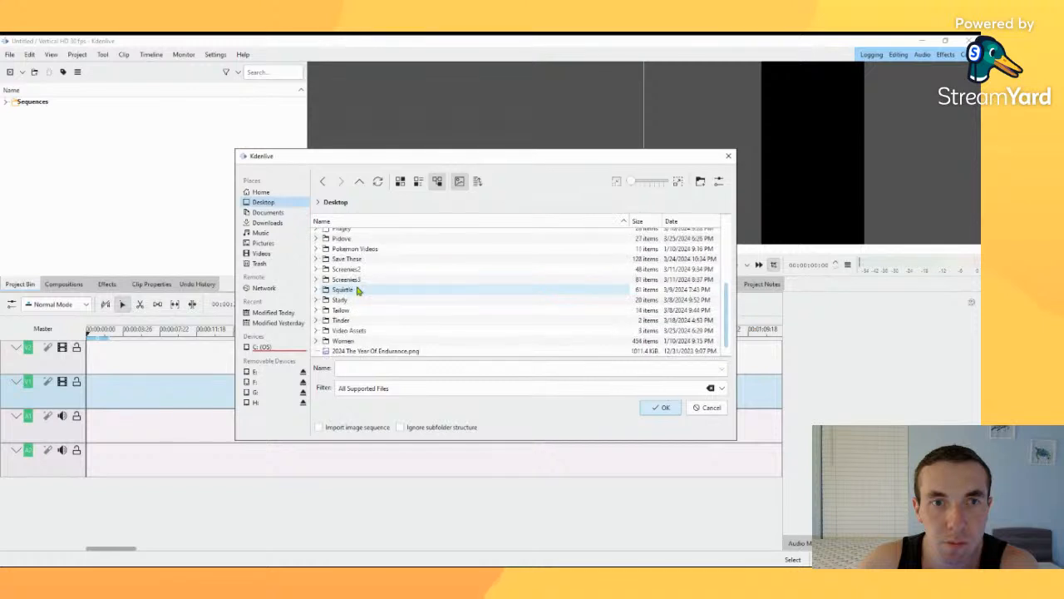
{"action": "left_click", "coordinate": [319, 331]}
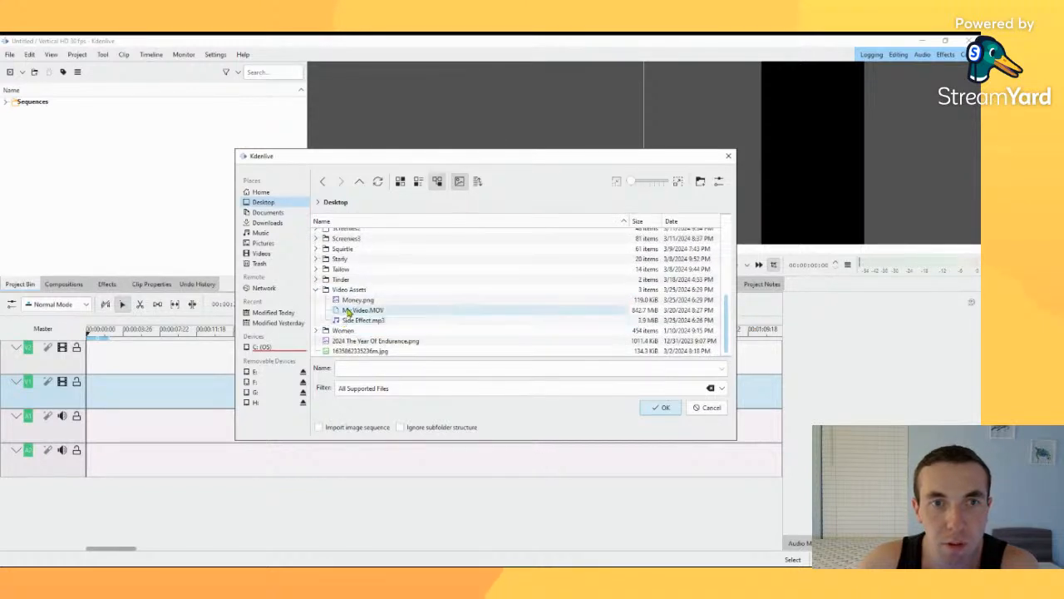
{"action": "left_click", "coordinate": [349, 311]}
{"action": "double_click", "coordinate": [349, 311]}
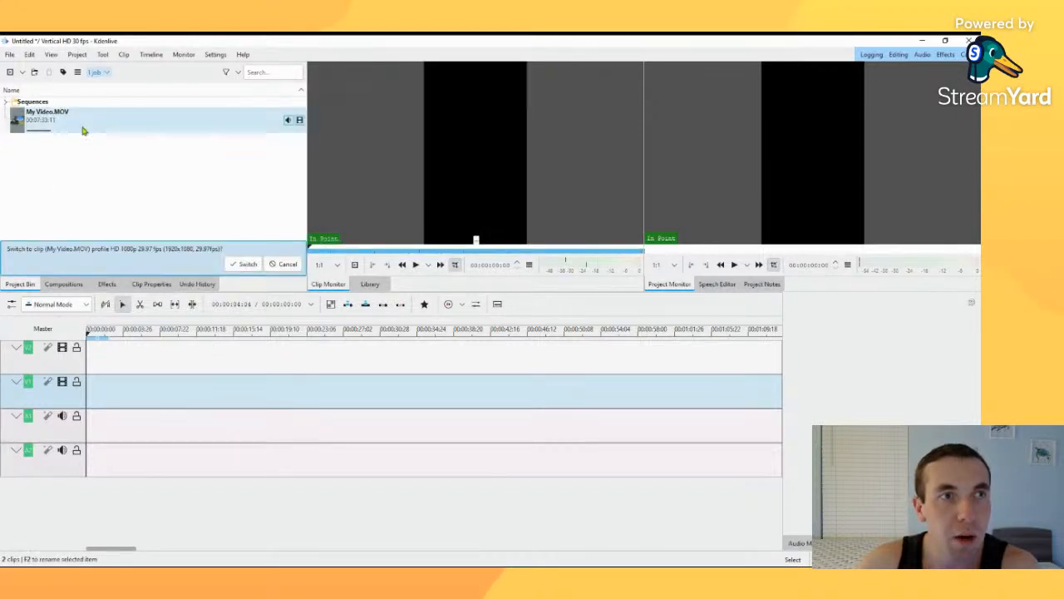
Step: Preview the imported My Video.MOV clip and scrub forward to about 3 minutes
{"action": "left_click", "coordinate": [83, 130]}
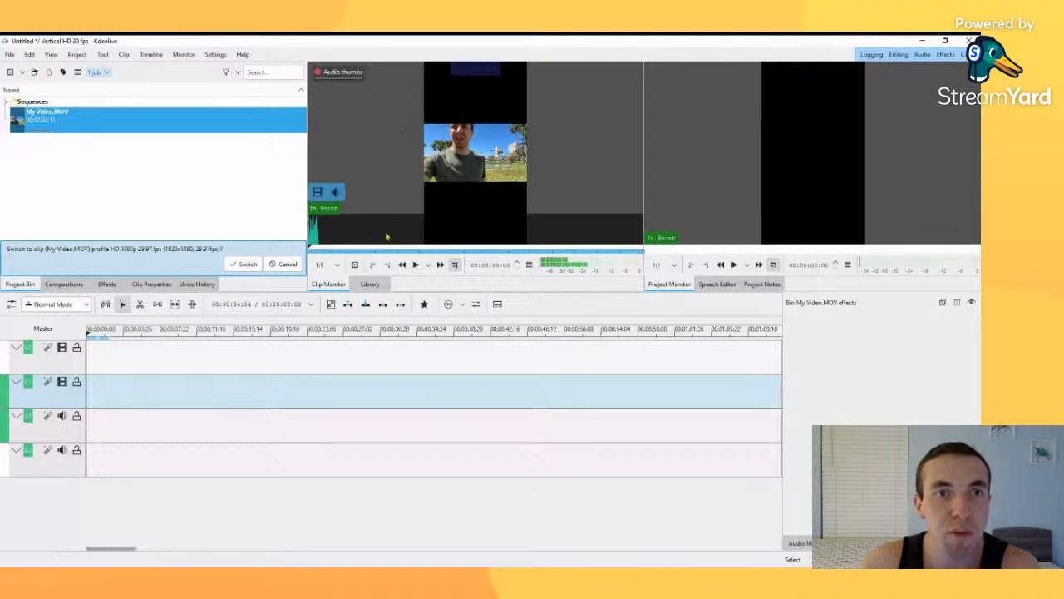
{"action": "left_click_drag", "start_coordinate": [320, 252], "coordinate": [447, 253]}
{"action": "left_click", "coordinate": [147, 162]}
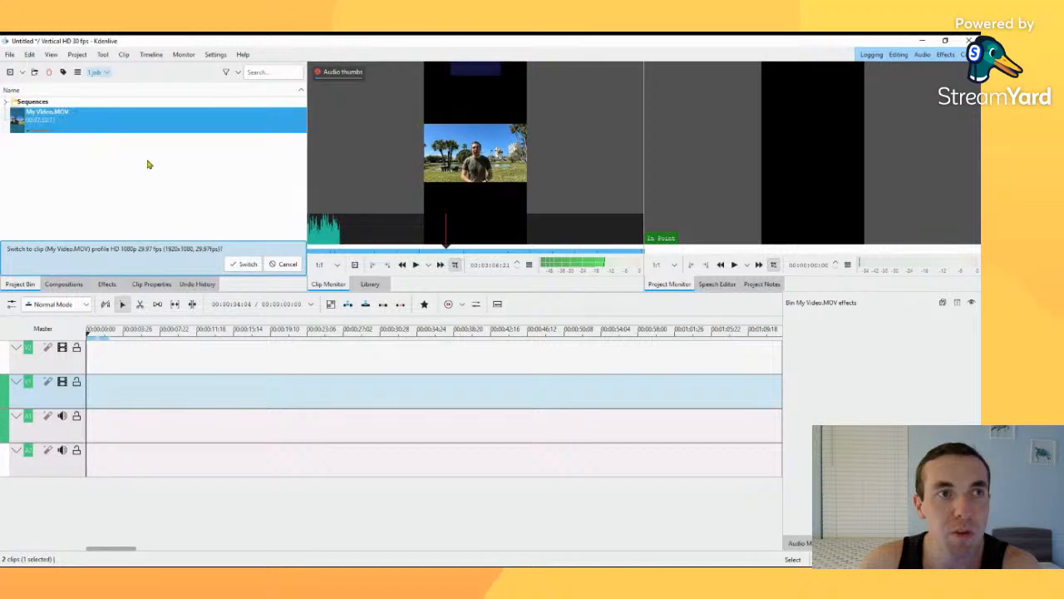
Step: Place My Video.MOV at the start of the timeline on the V1 and A1 tracks, with the playhead at the beginning
{"action": "left_click", "coordinate": [90, 129]}
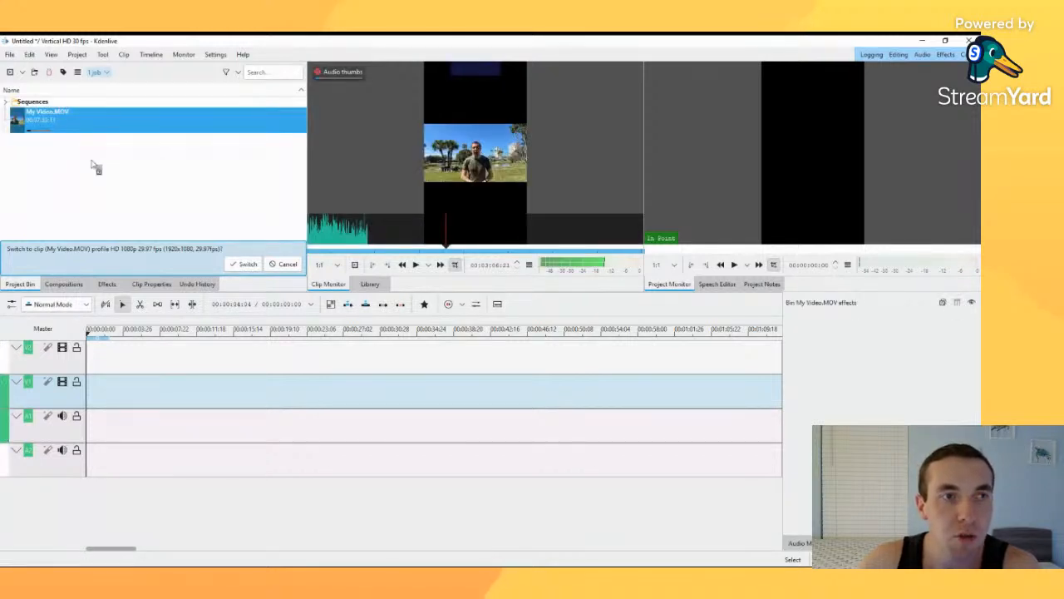
{"action": "left_click_drag", "start_coordinate": [129, 260], "coordinate": [116, 401]}
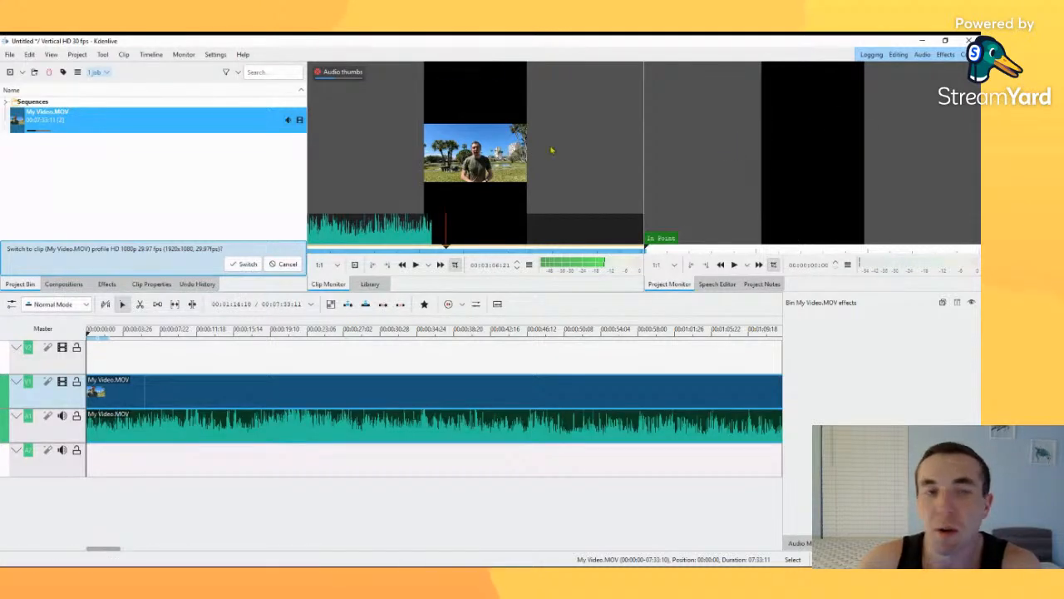
{"action": "left_click", "coordinate": [88, 334]}
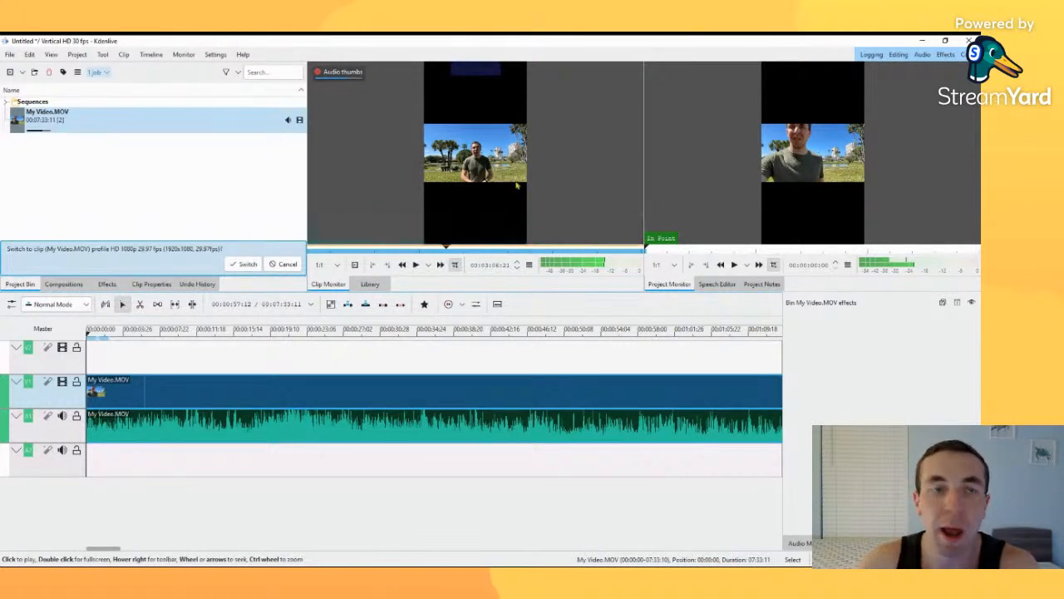
Step: Move the playhead to about 8 seconds in the timeline and briefly play the project from there
{"action": "left_click", "coordinate": [138, 463]}
{"action": "left_click", "coordinate": [166, 372]}
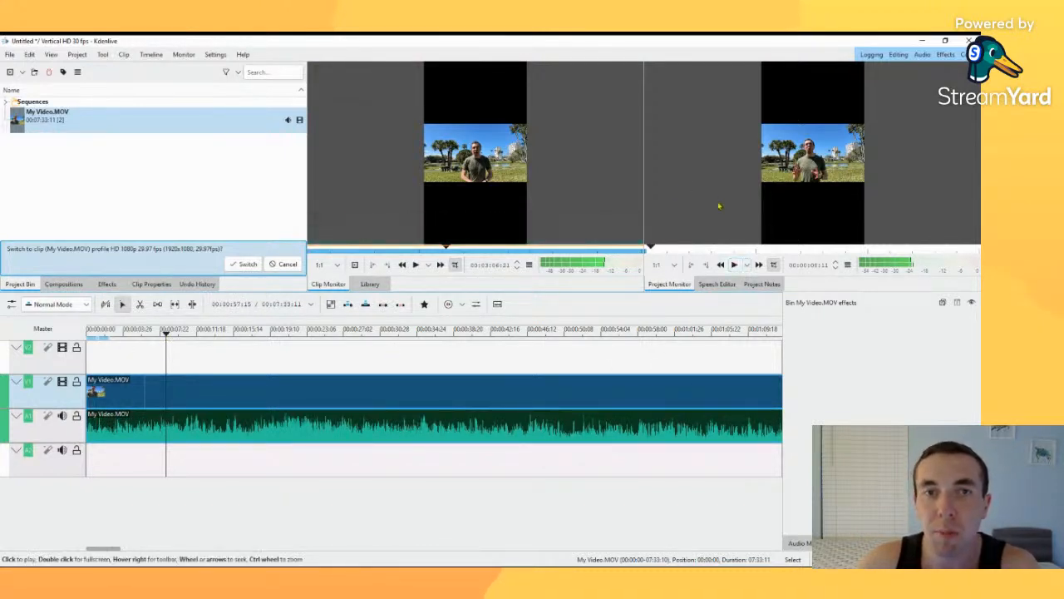
{"action": "left_click", "coordinate": [96, 161]}
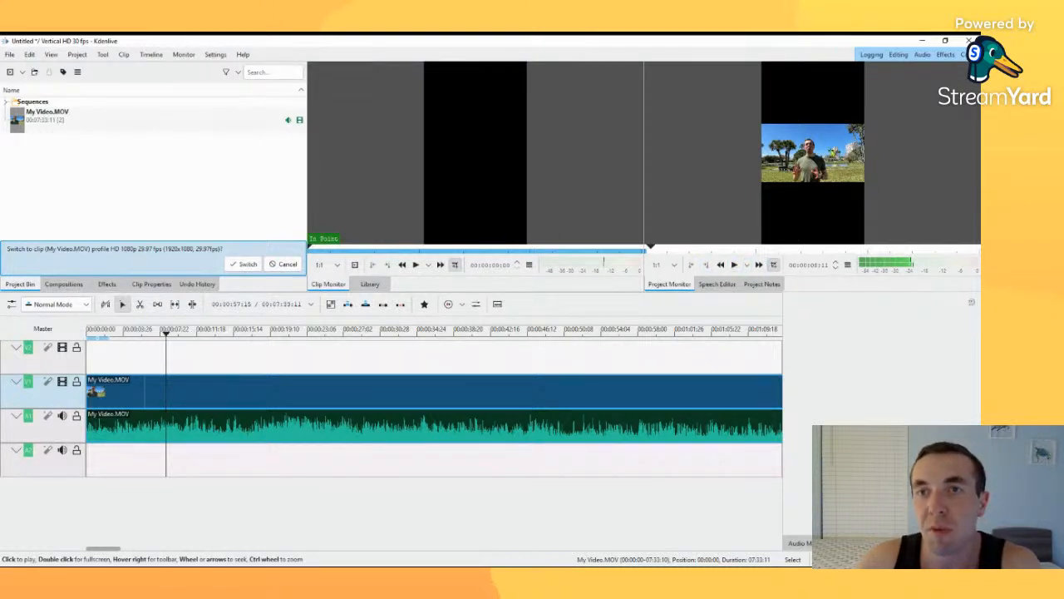
{"action": "left_click", "coordinate": [735, 265]}
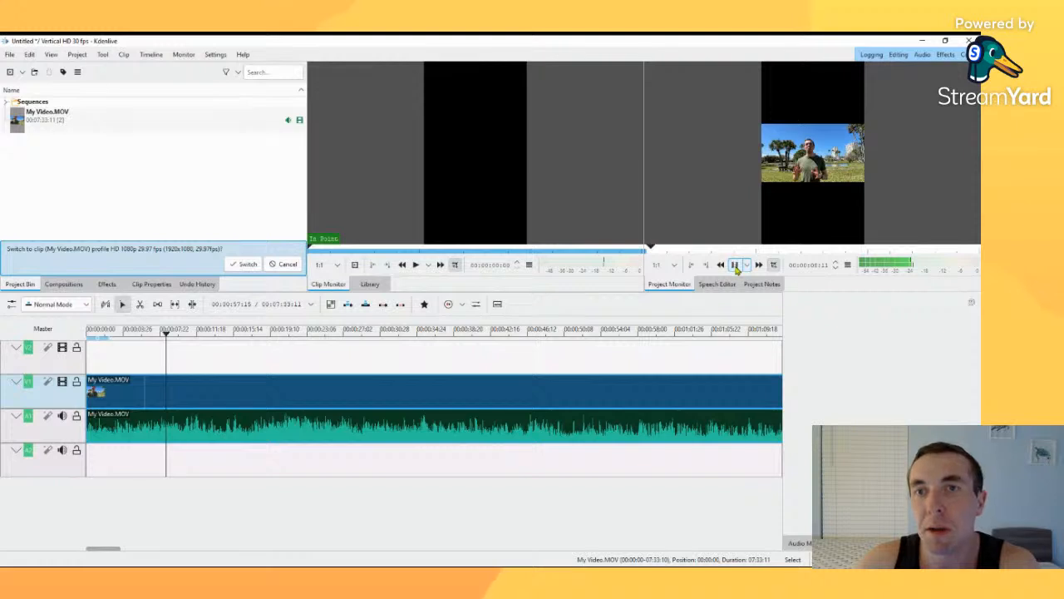
{"action": "left_click", "coordinate": [734, 265]}
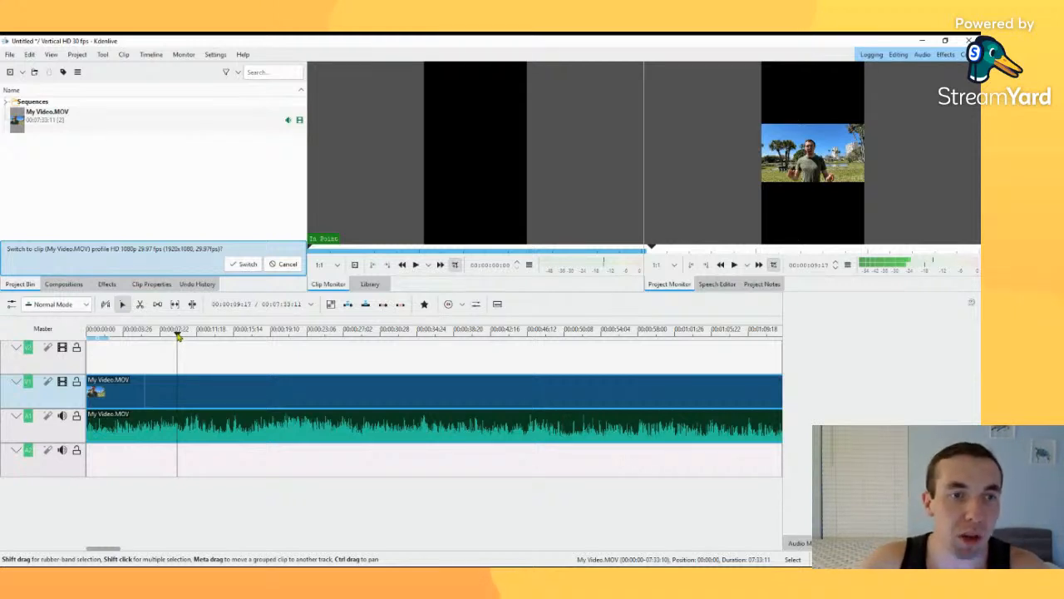
Step: Move the playhead forward to about 2:43 in the timeline, then back to about 2:26
{"action": "left_click_drag", "start_coordinate": [177, 334], "coordinate": [548, 381]}
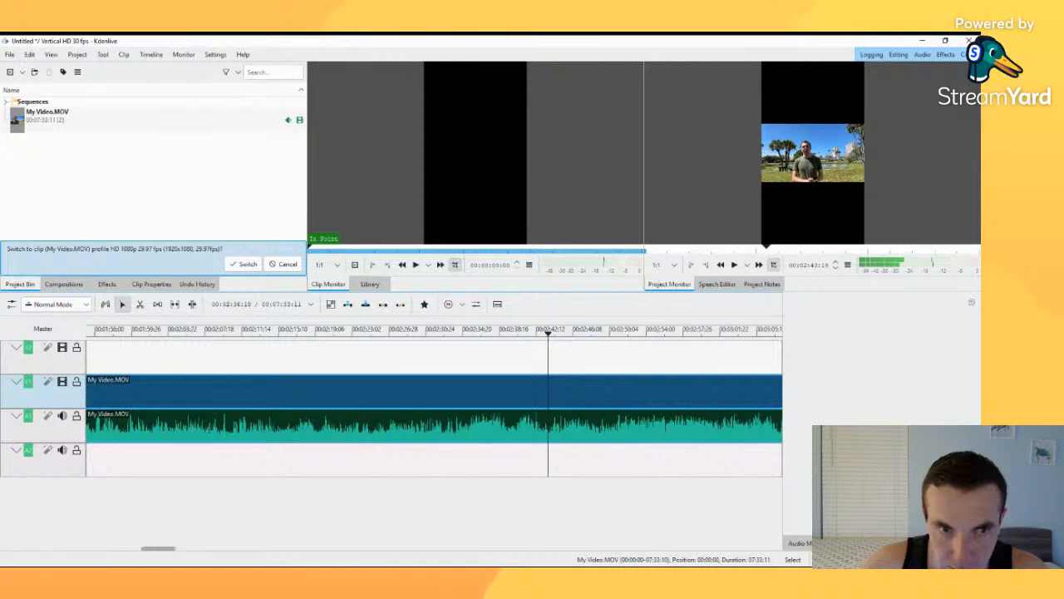
{"action": "left_click", "coordinate": [440, 542]}
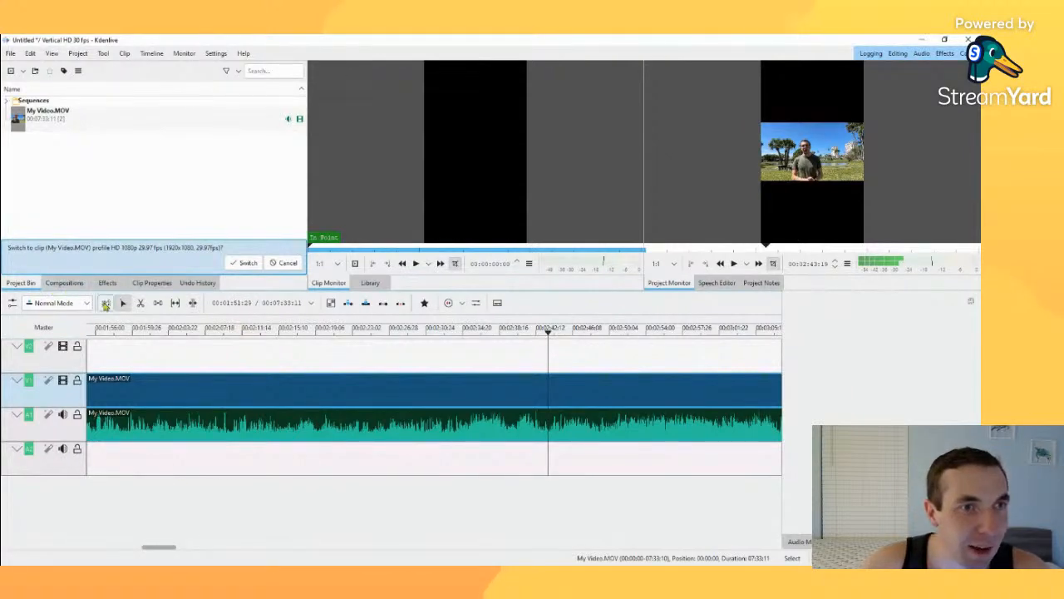
{"action": "scroll", "coordinate": [186, 404], "scroll_direction": "down", "scroll_amount": 10}
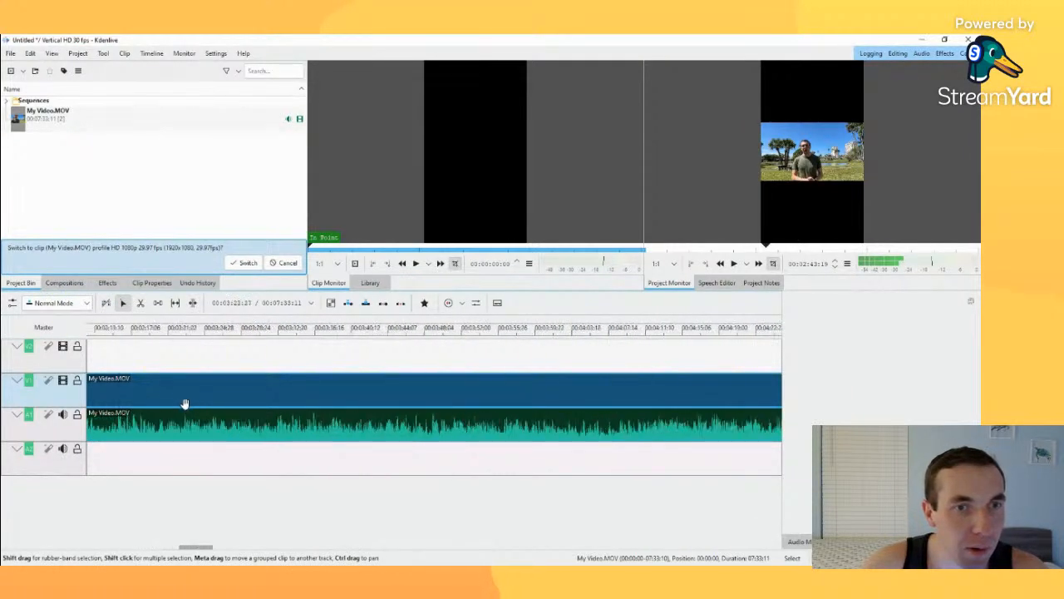
{"action": "scroll", "coordinate": [185, 404], "scroll_direction": "up", "scroll_amount": 6}
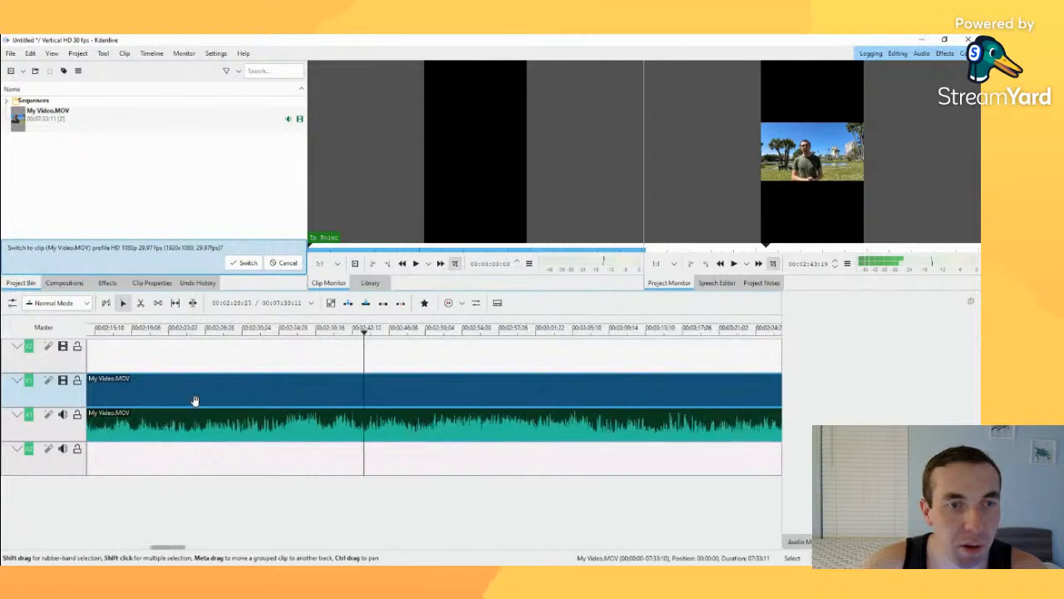
{"action": "scroll", "coordinate": [194, 401], "scroll_direction": "up", "scroll_amount": 5}
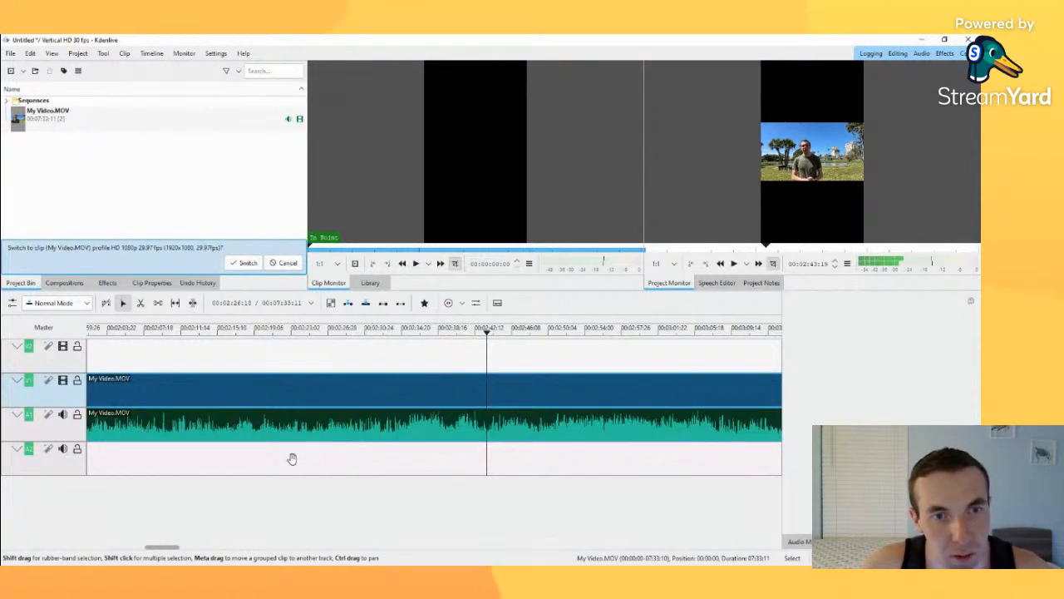
{"action": "left_click", "coordinate": [319, 461]}
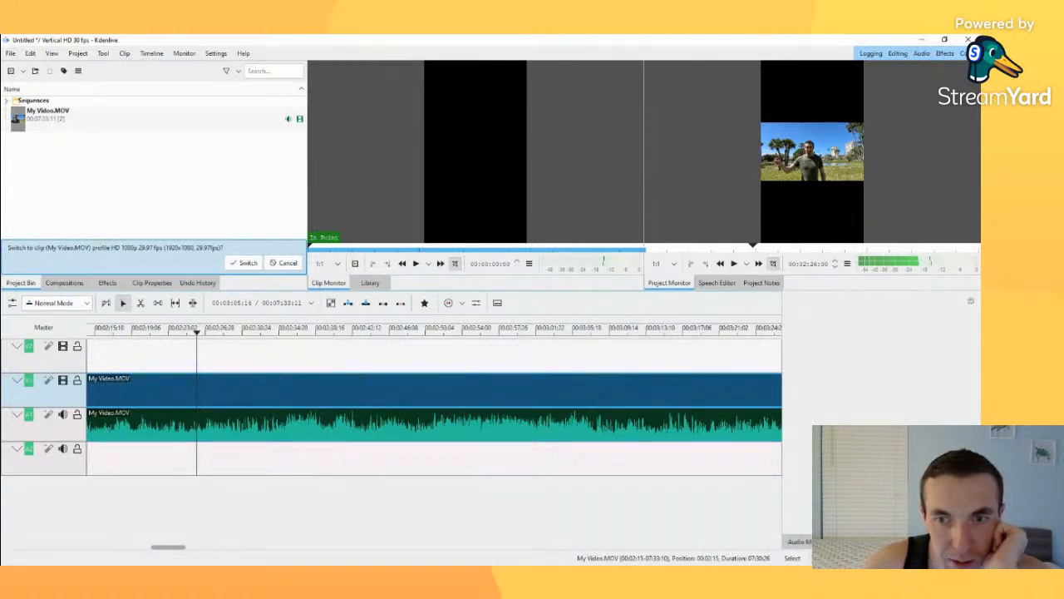
Step: Magnify the timeline to frame level around the playhead and advance it by one frame to 00:02:26:01
{"action": "left_click_drag", "start_coordinate": [911, 557], "coordinate": [937, 558]}
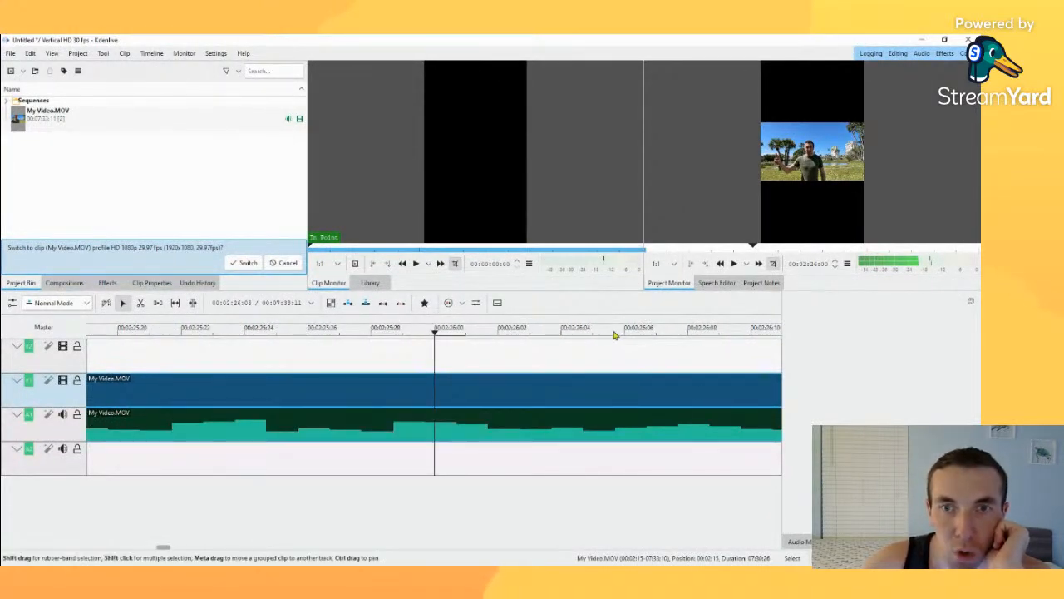
{"action": "left_click", "coordinate": [465, 334]}
{"action": "mouse_move", "coordinate": [468, 336]}
{"action": "left_mouse_down"}
{"action": "mouse_move", "coordinate": [308, 334]}
{"action": "mouse_move", "coordinate": [462, 339]}
{"action": "left_mouse_up"}
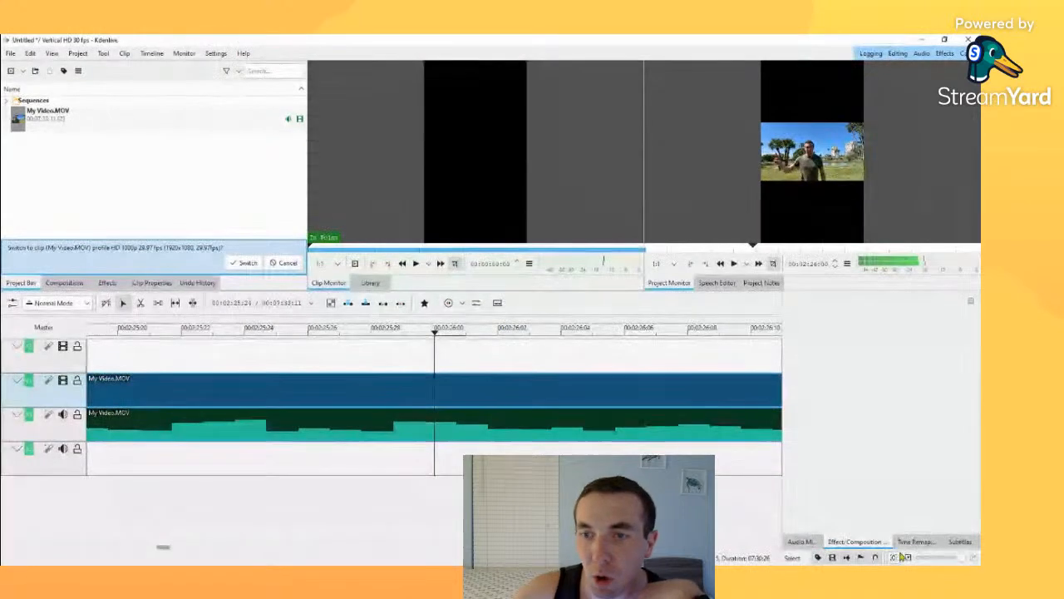
{"action": "left_click_drag", "start_coordinate": [961, 558], "coordinate": [957, 558]}
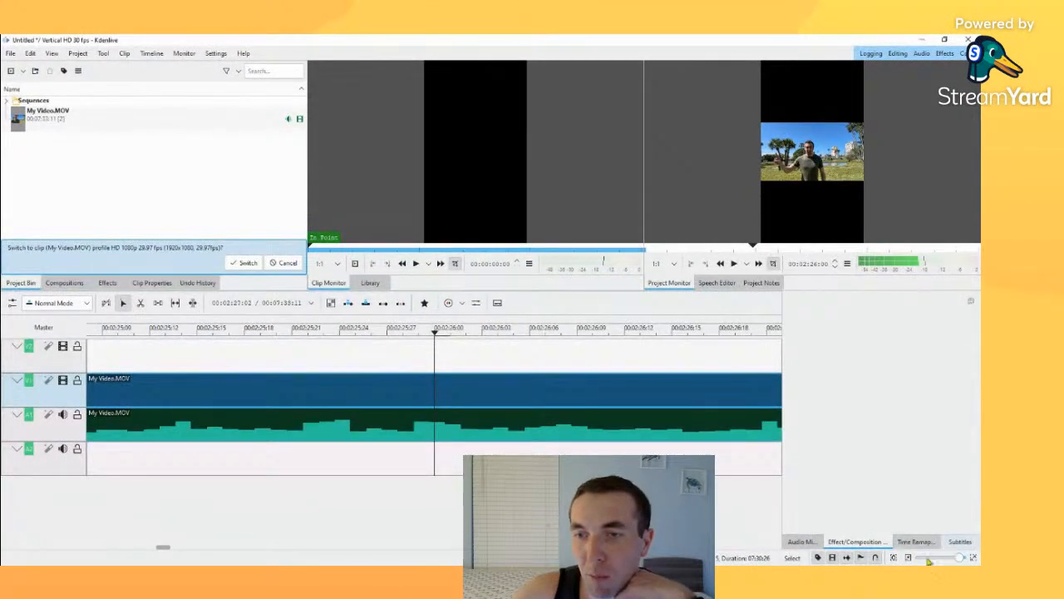
{"action": "left_click", "coordinate": [964, 559]}
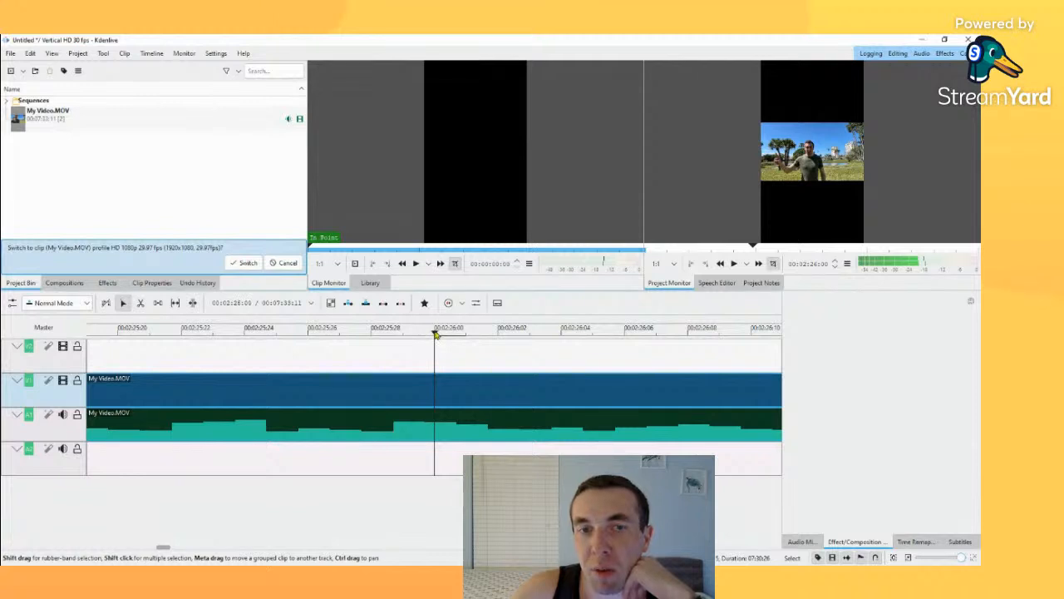
{"action": "mouse_move", "coordinate": [462, 333]}
{"action": "left_mouse_down"}
{"action": "mouse_move", "coordinate": [717, 342]}
{"action": "mouse_move", "coordinate": [159, 340]}
{"action": "mouse_move", "coordinate": [466, 332]}
{"action": "left_mouse_up"}
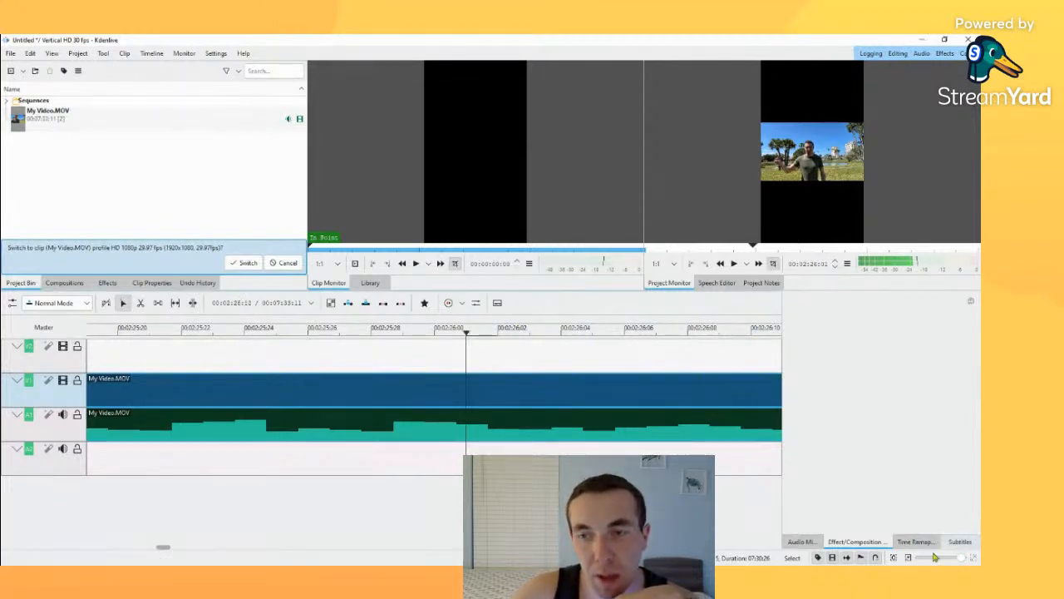
Step: Show the whole clip in the timeline and scrub from its start to its end, then back to about 6:02
{"action": "left_click_drag", "start_coordinate": [962, 562], "coordinate": [933, 559]}
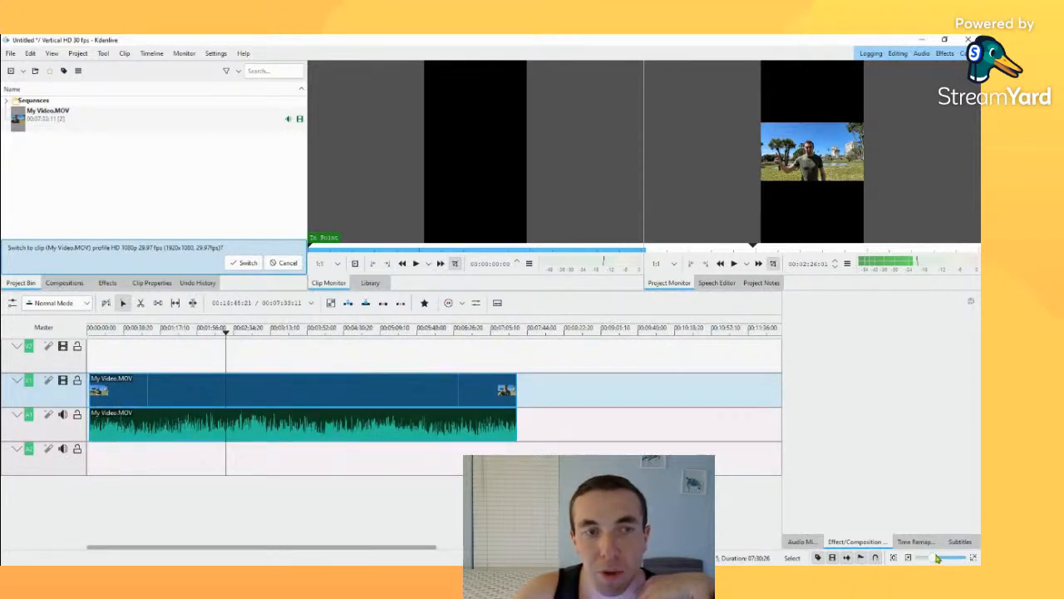
{"action": "left_click_drag", "start_coordinate": [159, 334], "coordinate": [80, 335]}
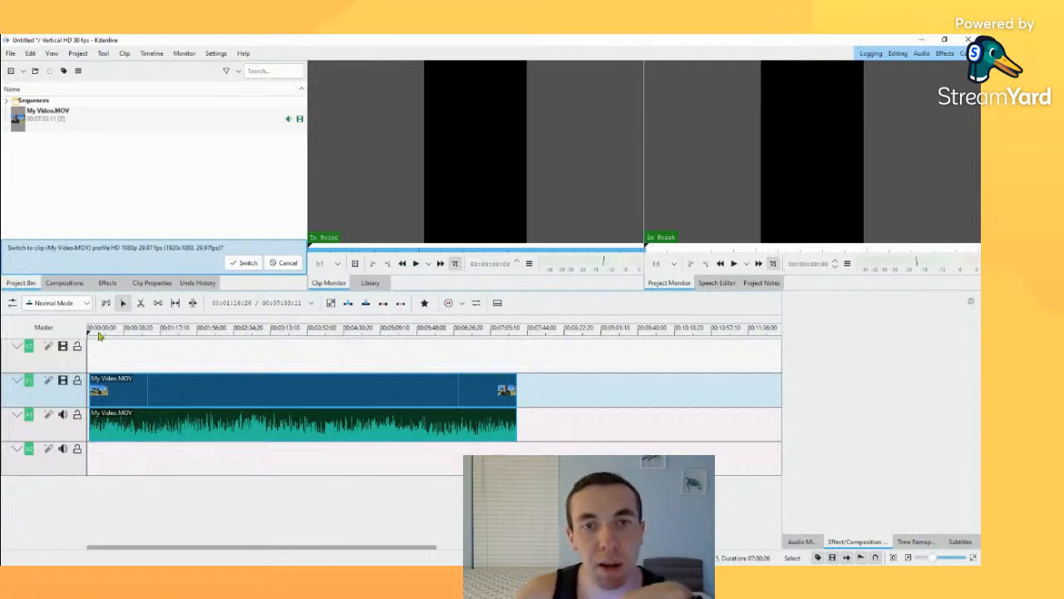
{"action": "left_click_drag", "start_coordinate": [98, 335], "coordinate": [522, 356]}
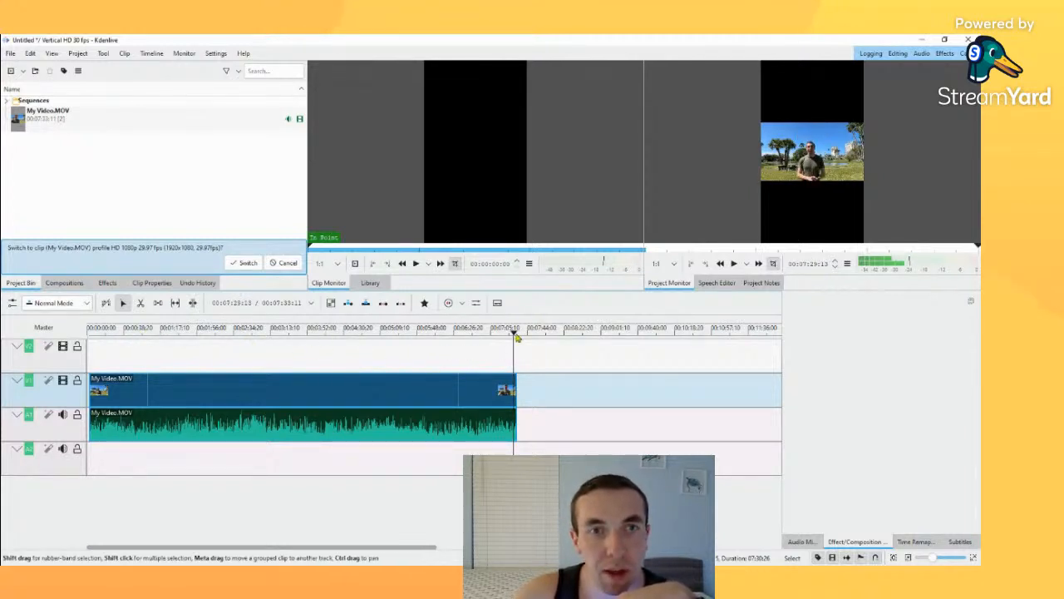
{"action": "left_click_drag", "start_coordinate": [516, 336], "coordinate": [432, 337]}
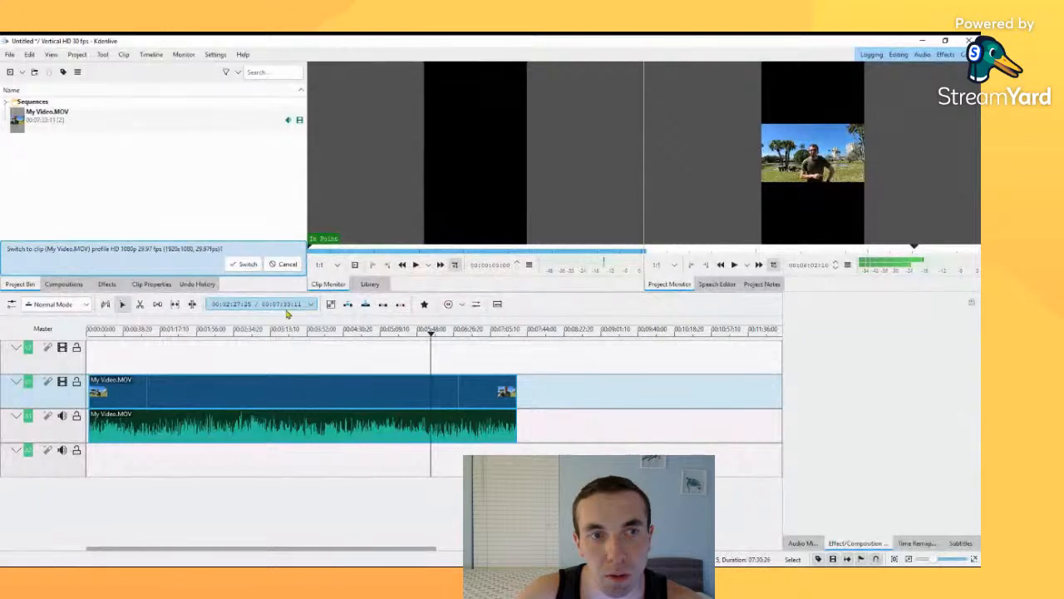
Step: Switch the time display to frames and back to timecode, then move the playhead to about 3:26
{"action": "left_click", "coordinate": [245, 338]}
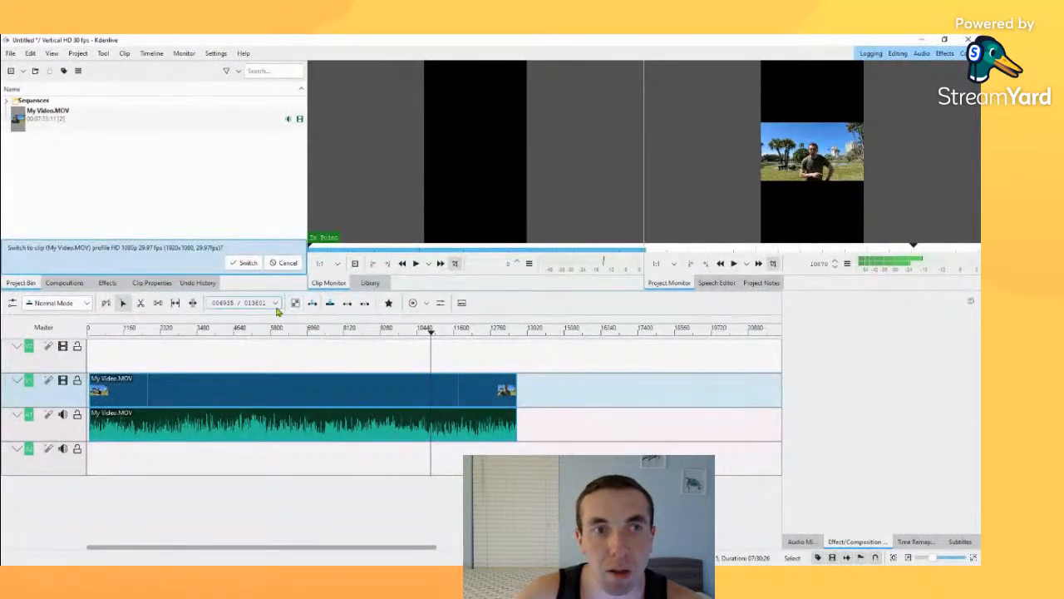
{"action": "left_click", "coordinate": [268, 307]}
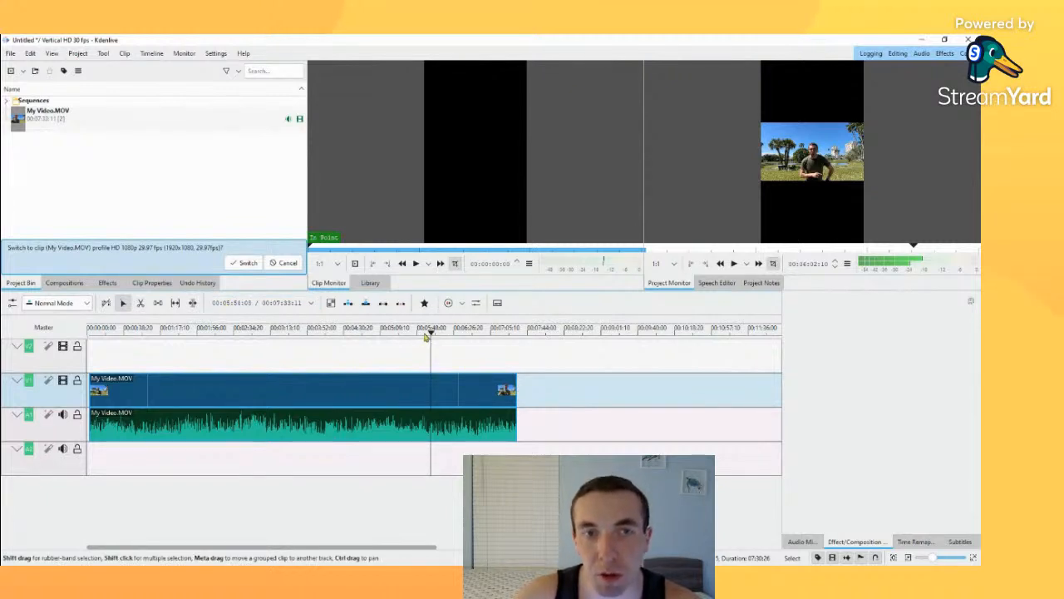
{"action": "left_click_drag", "start_coordinate": [431, 335], "coordinate": [283, 333]}
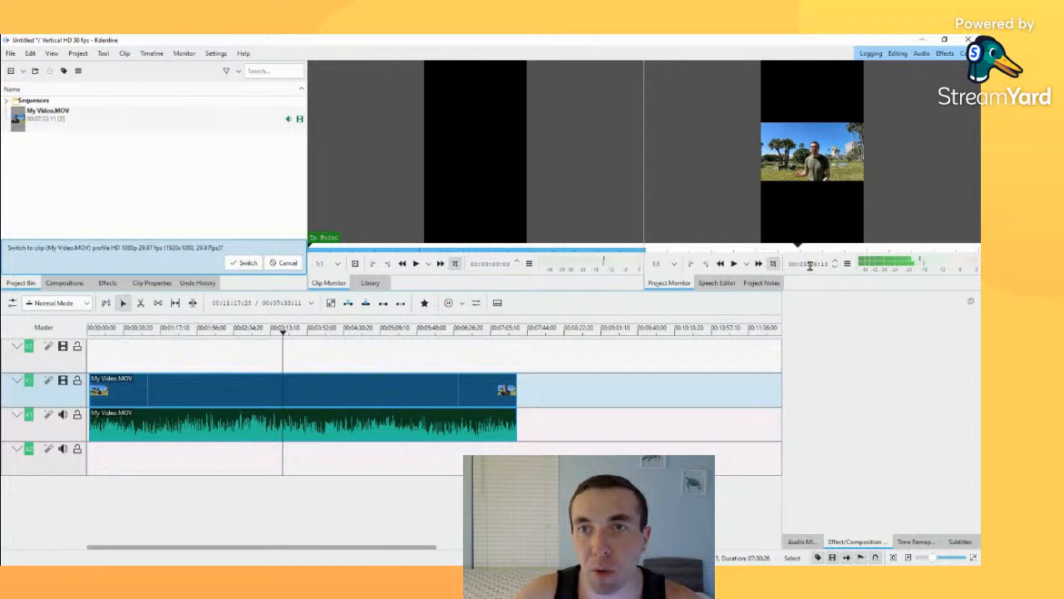
Step: Return the playhead to the timeline start and play the opening few seconds of the project twice
{"action": "left_click_drag", "start_coordinate": [283, 333], "coordinate": [88, 366]}
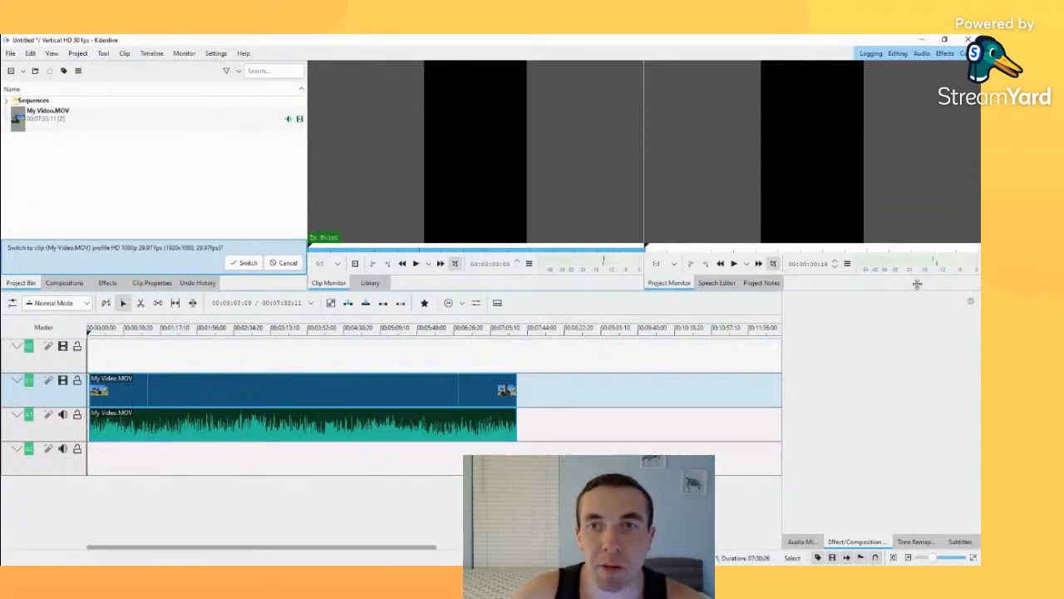
{"action": "left_click", "coordinate": [736, 263]}
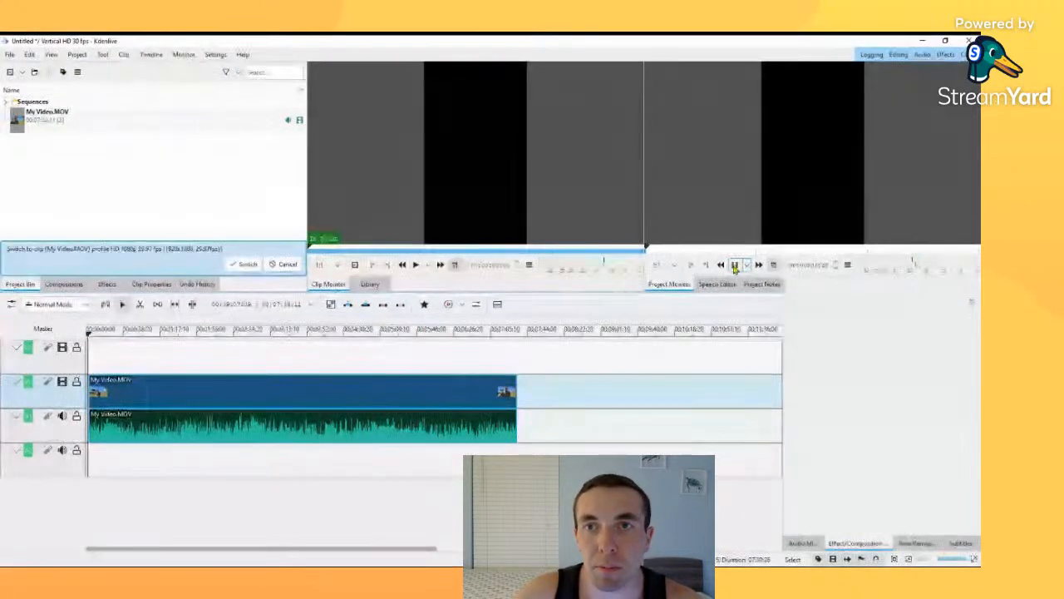
{"action": "left_click", "coordinate": [735, 263]}
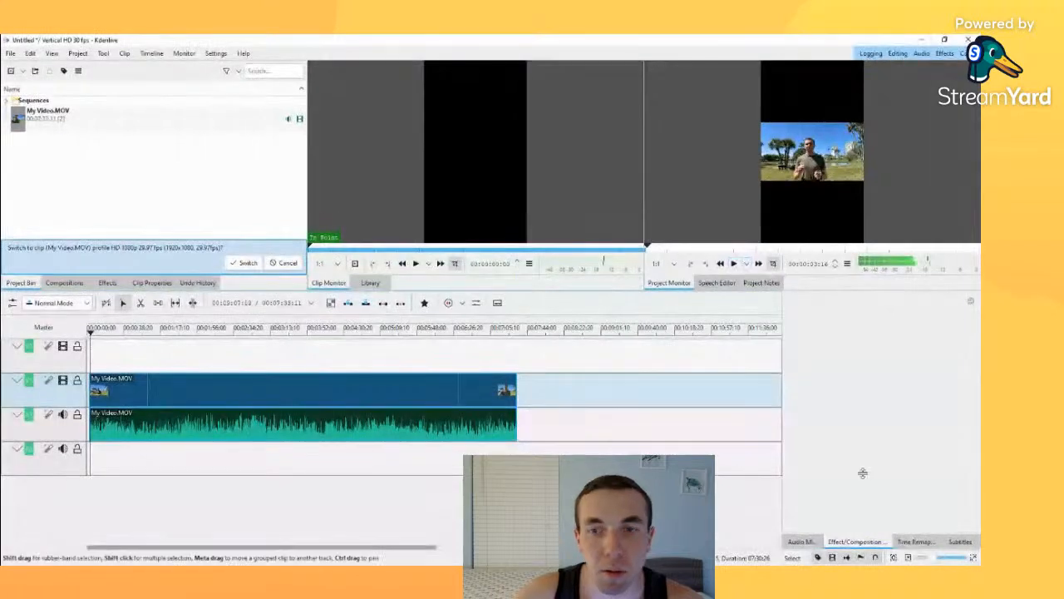
{"action": "left_click_drag", "start_coordinate": [436, 547], "coordinate": [271, 538]}
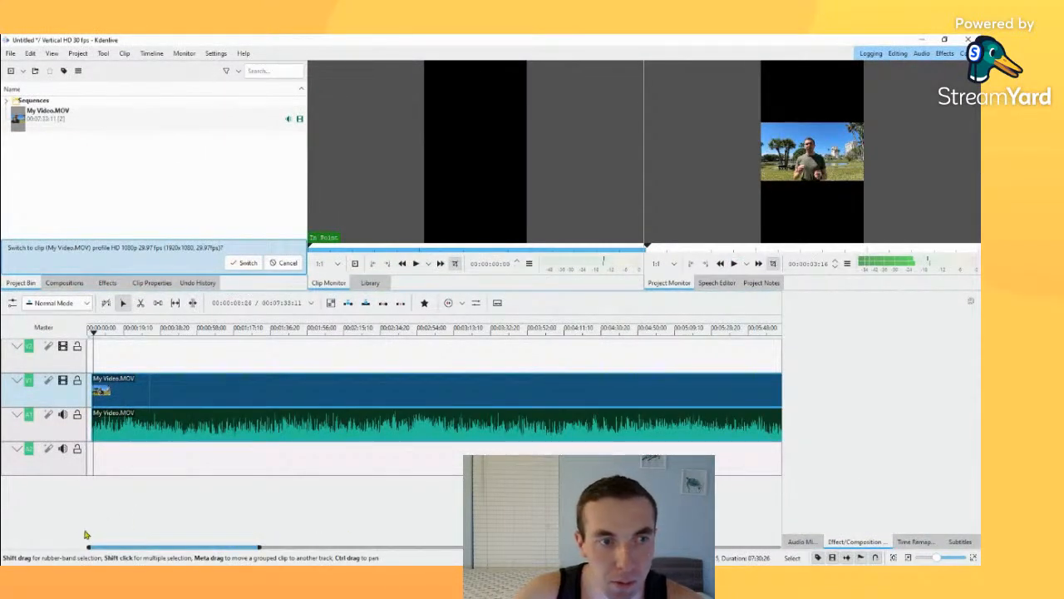
{"action": "key", "text": "Home"}
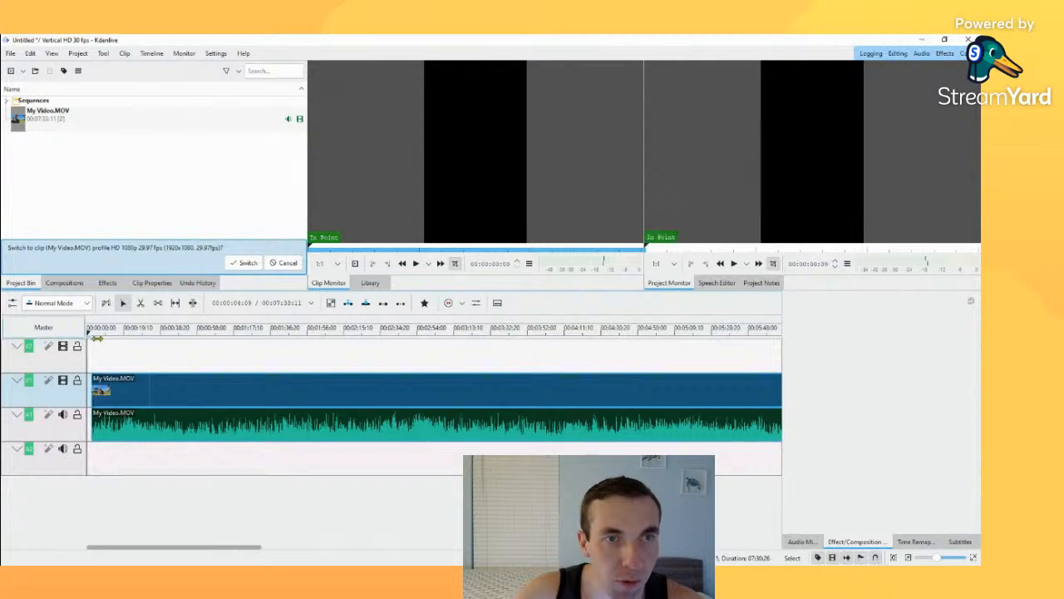
{"action": "left_click", "coordinate": [731, 264]}
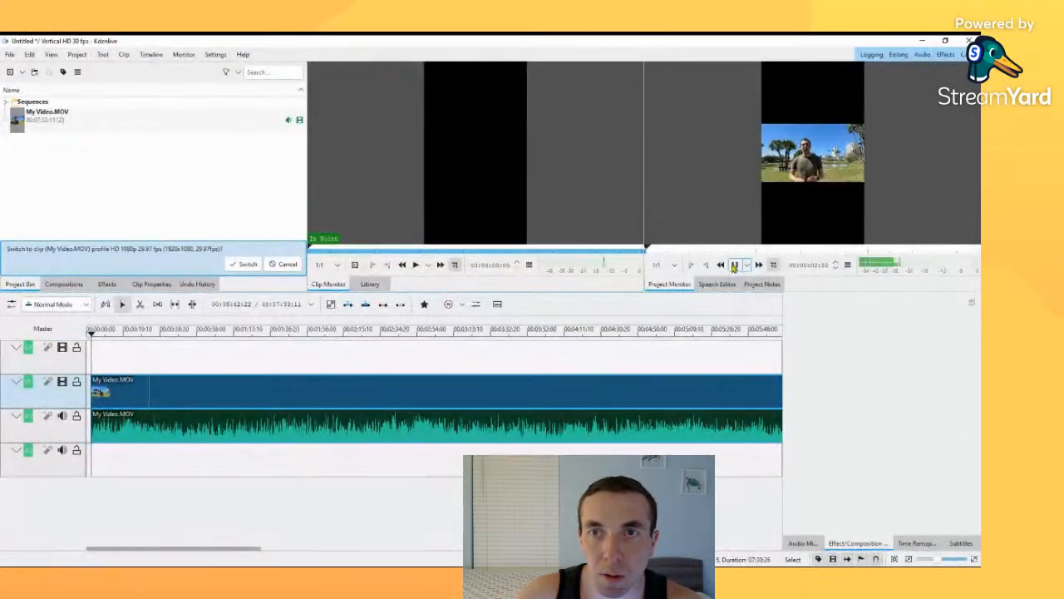
{"action": "left_click", "coordinate": [734, 265]}
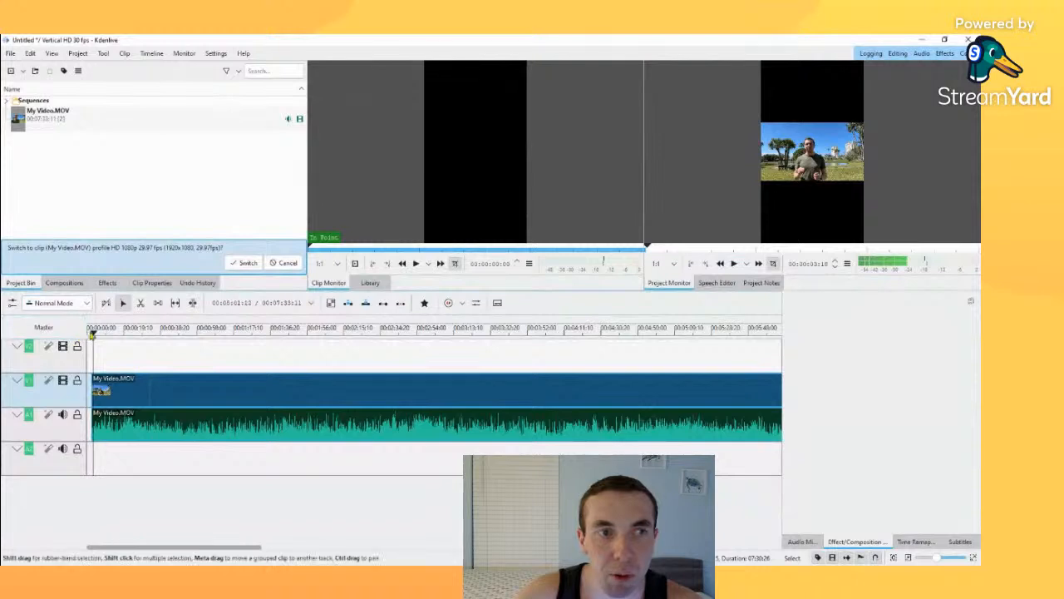
Step: Move the playhead to about 7:20 near the end of My Video.MOV and play until about 7:31
{"action": "left_click_drag", "start_coordinate": [93, 332], "coordinate": [740, 390]}
{"action": "left_click_drag", "start_coordinate": [292, 549], "coordinate": [401, 547]}
{"action": "left_click_drag", "start_coordinate": [307, 329], "coordinate": [208, 329]}
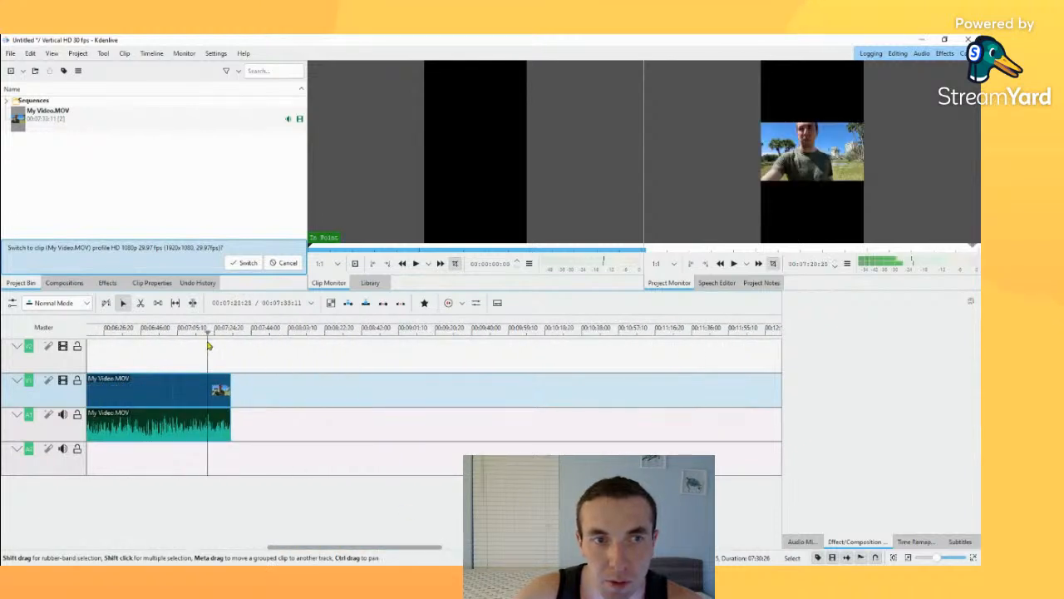
{"action": "left_click", "coordinate": [735, 265]}
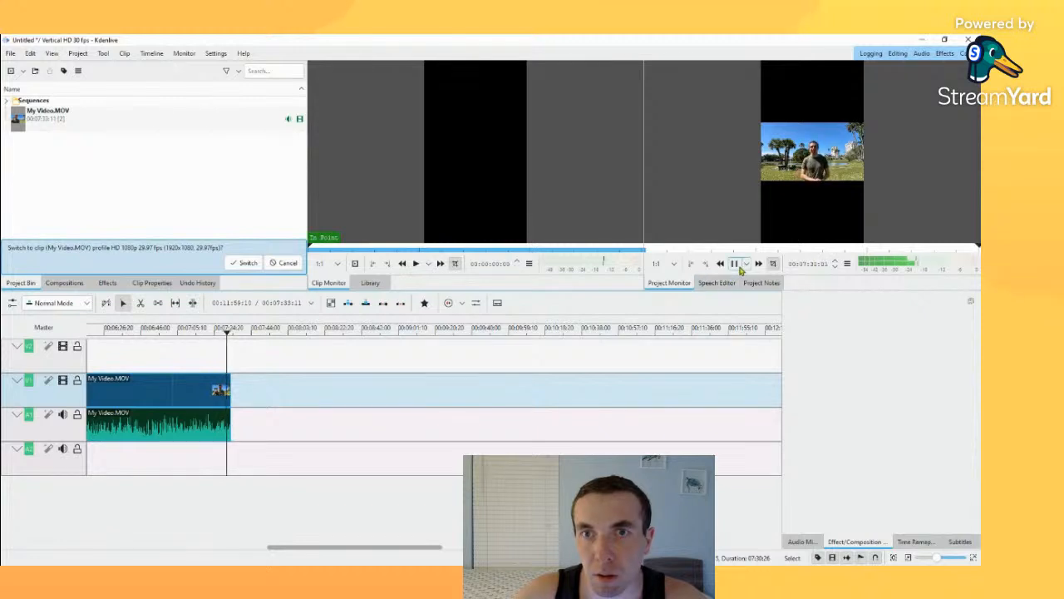
{"action": "left_click", "coordinate": [733, 263]}
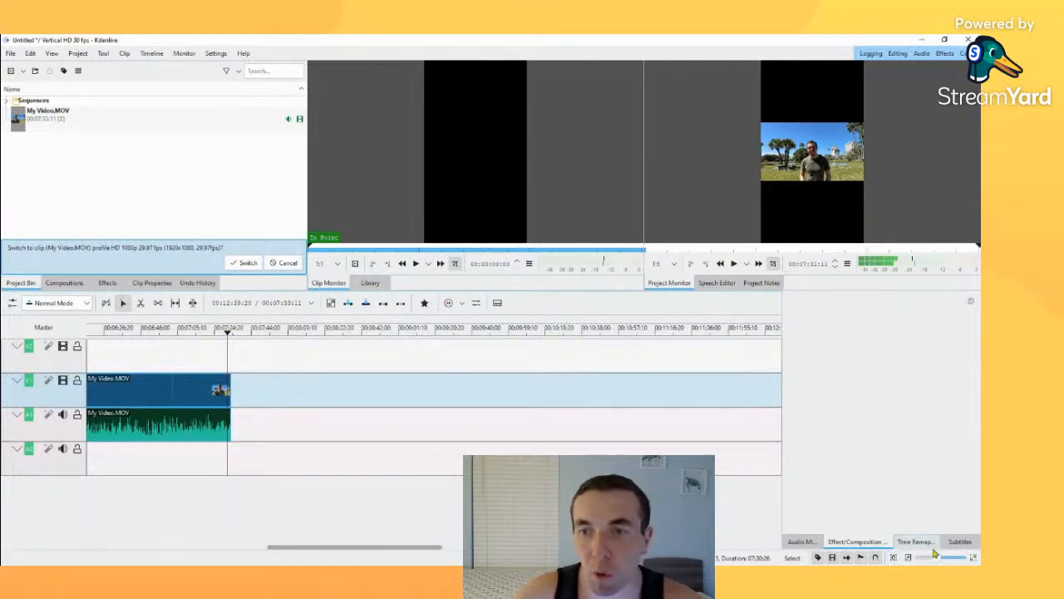
Step: Place the playhead at 00:07:31:06 and trim the end of My Video.MOV back to it
{"action": "left_click_drag", "start_coordinate": [940, 558], "coordinate": [953, 556]}
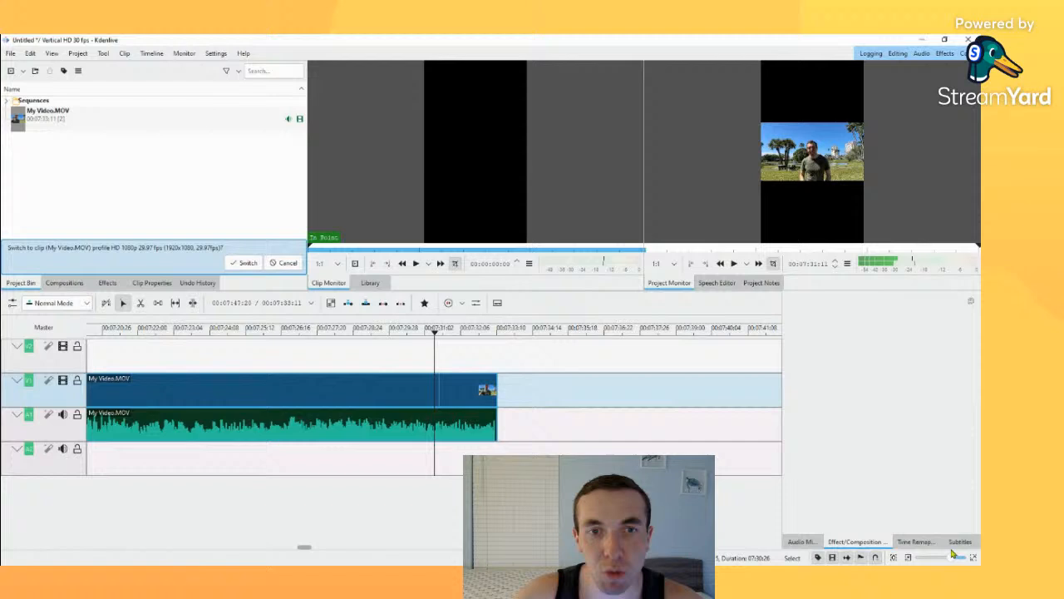
{"action": "left_click", "coordinate": [436, 334]}
{"action": "mouse_move", "coordinate": [436, 334]}
{"action": "left_mouse_down"}
{"action": "mouse_move", "coordinate": [404, 333]}
{"action": "mouse_move", "coordinate": [429, 331]}
{"action": "left_mouse_up"}
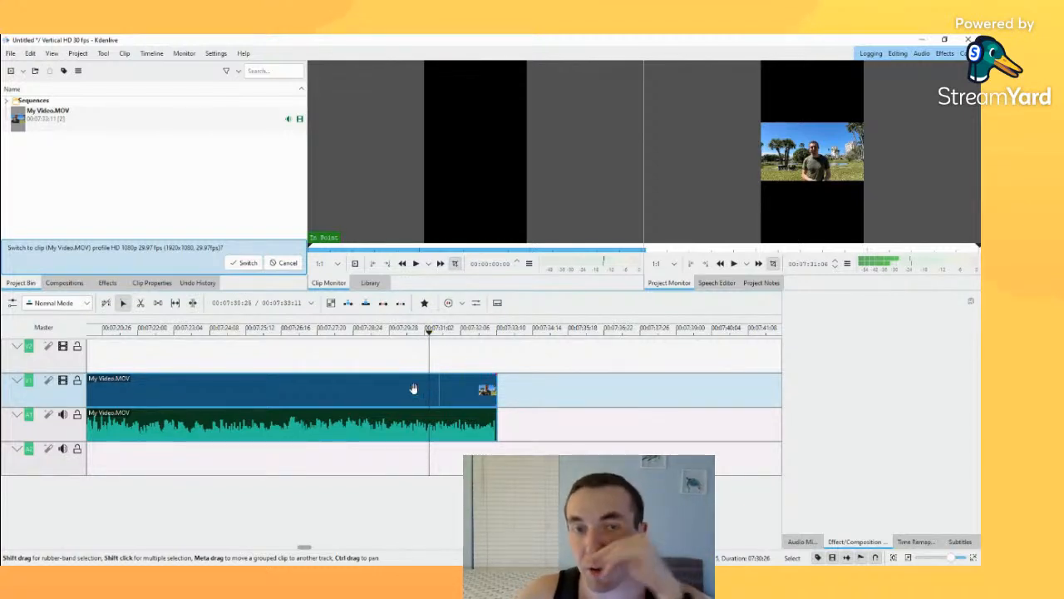
{"action": "left_click", "coordinate": [496, 390]}
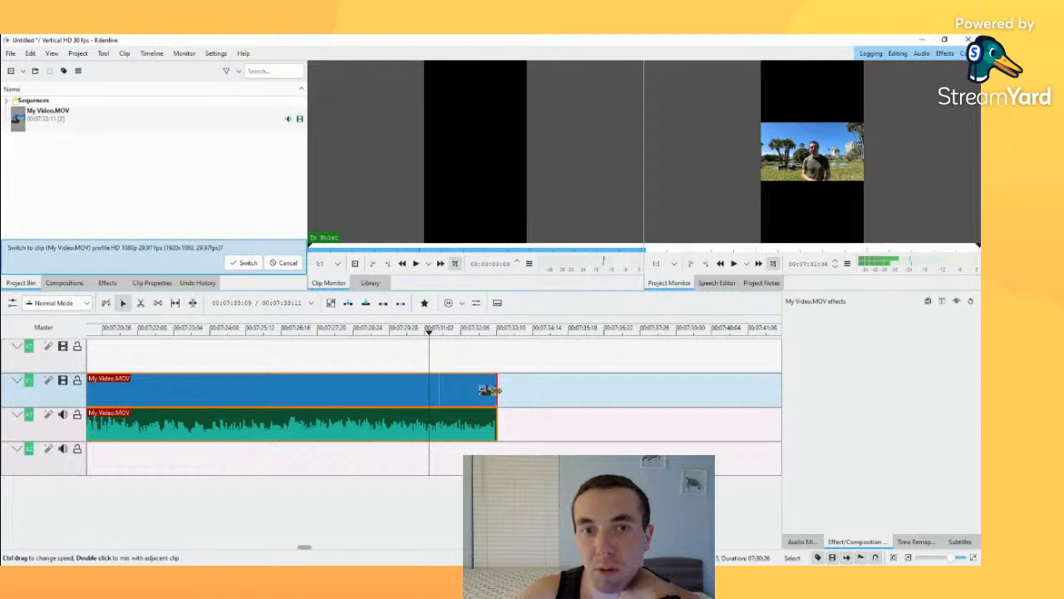
{"action": "left_click_drag", "start_coordinate": [490, 389], "coordinate": [427, 391]}
Step: Play the trimmed ending, extend the clip's end to 00:07:31:12, and review its last seconds again
{"action": "left_click_drag", "start_coordinate": [429, 332], "coordinate": [405, 333]}
{"action": "left_click", "coordinate": [731, 265]}
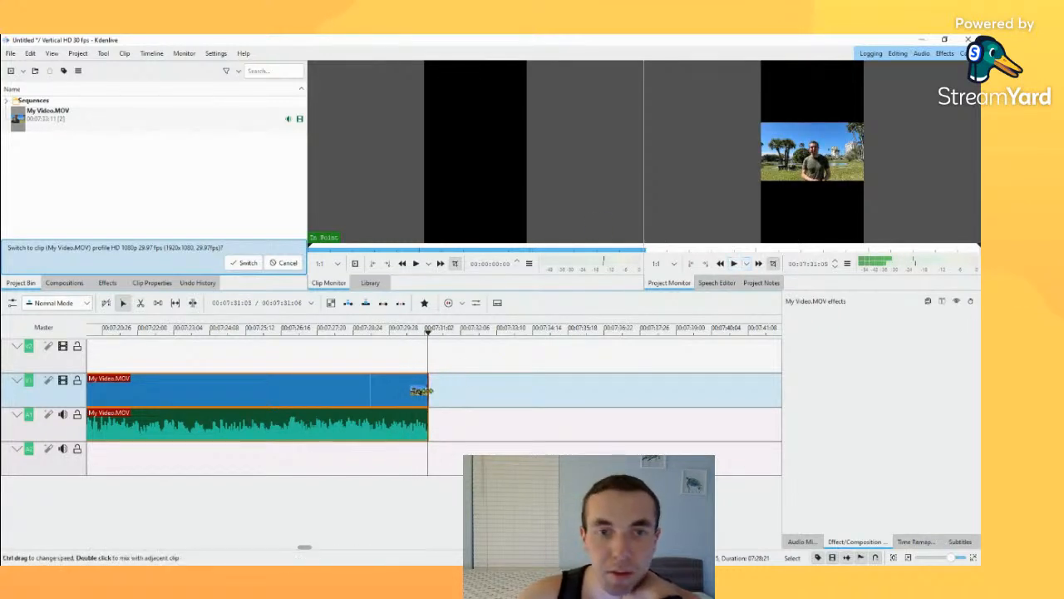
{"action": "mouse_move", "coordinate": [425, 393]}
{"action": "left_mouse_down"}
{"action": "mouse_move", "coordinate": [380, 387]}
{"action": "mouse_move", "coordinate": [434, 388]}
{"action": "left_mouse_up"}
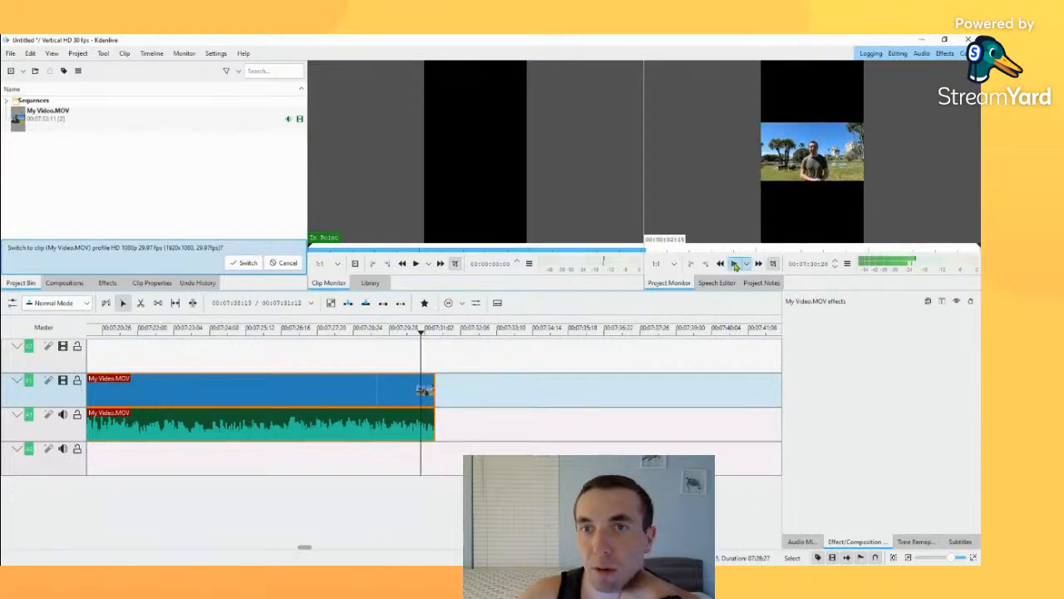
{"action": "left_click", "coordinate": [734, 263]}
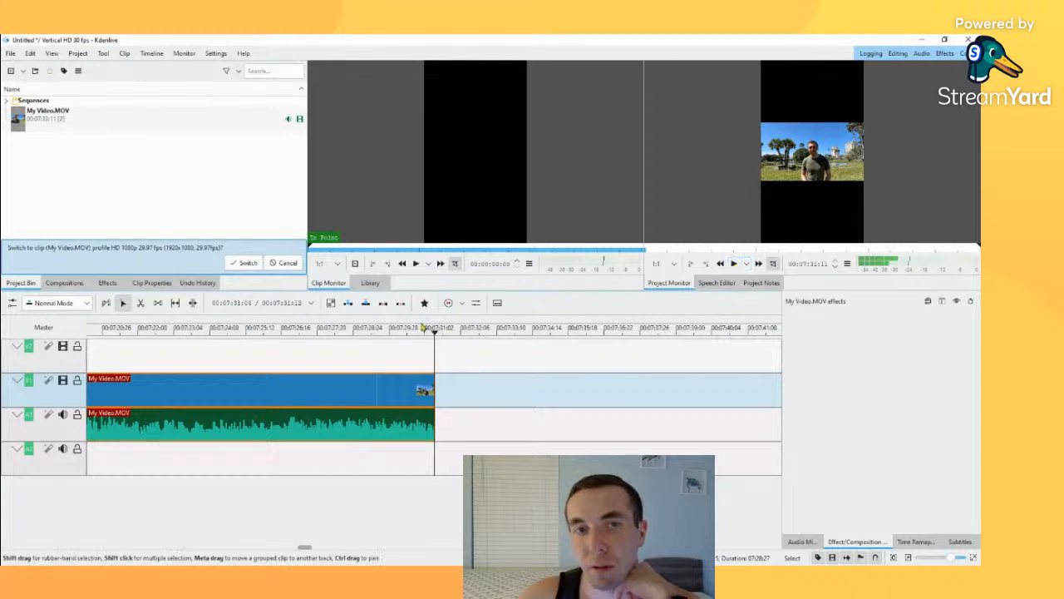
{"action": "left_click", "coordinate": [373, 328]}
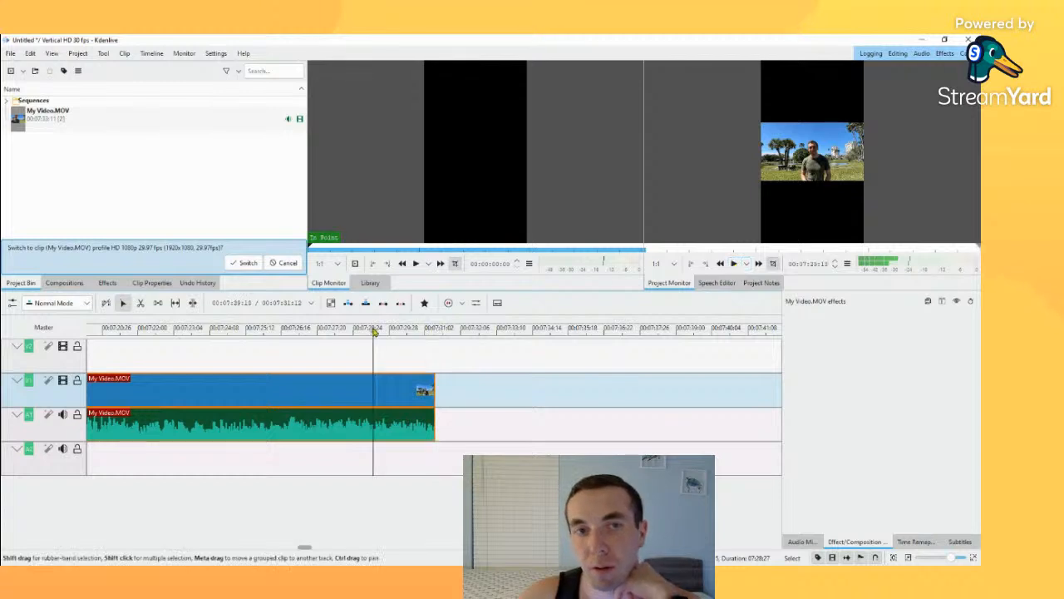
Step: Play the clip's last seconds, extend its end beyond 00:07:31:12, and undo that extension
{"action": "left_click", "coordinate": [734, 263]}
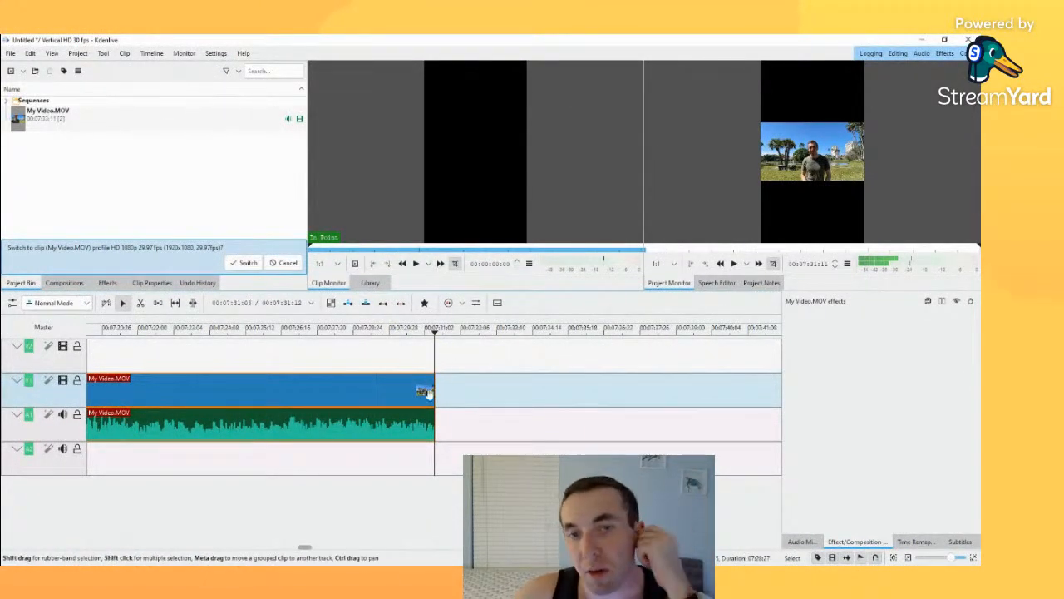
{"action": "left_click_drag", "start_coordinate": [428, 391], "coordinate": [527, 387]}
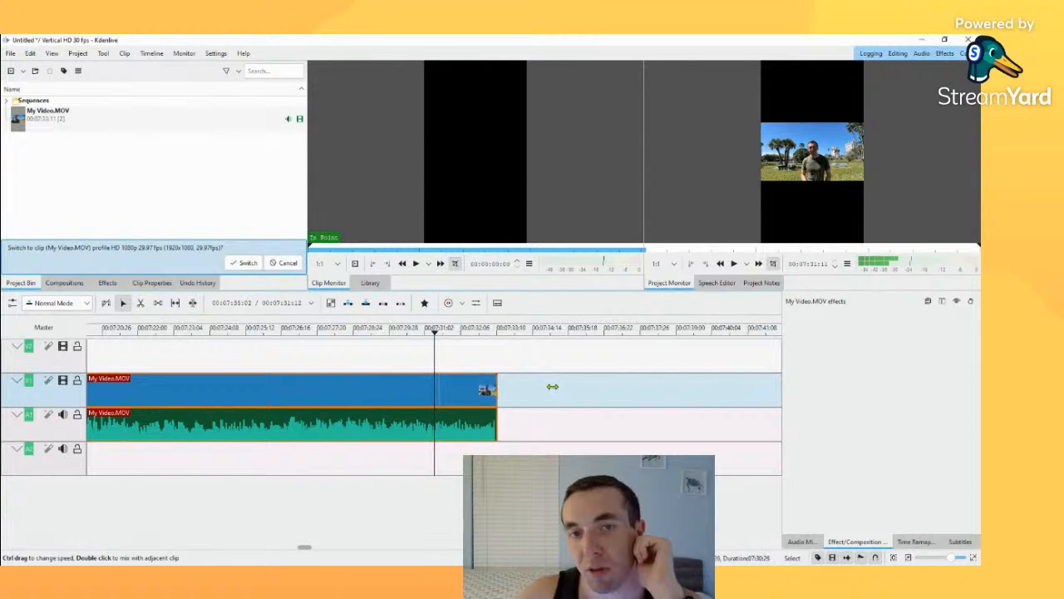
{"action": "key", "text": "ctrl+z"}
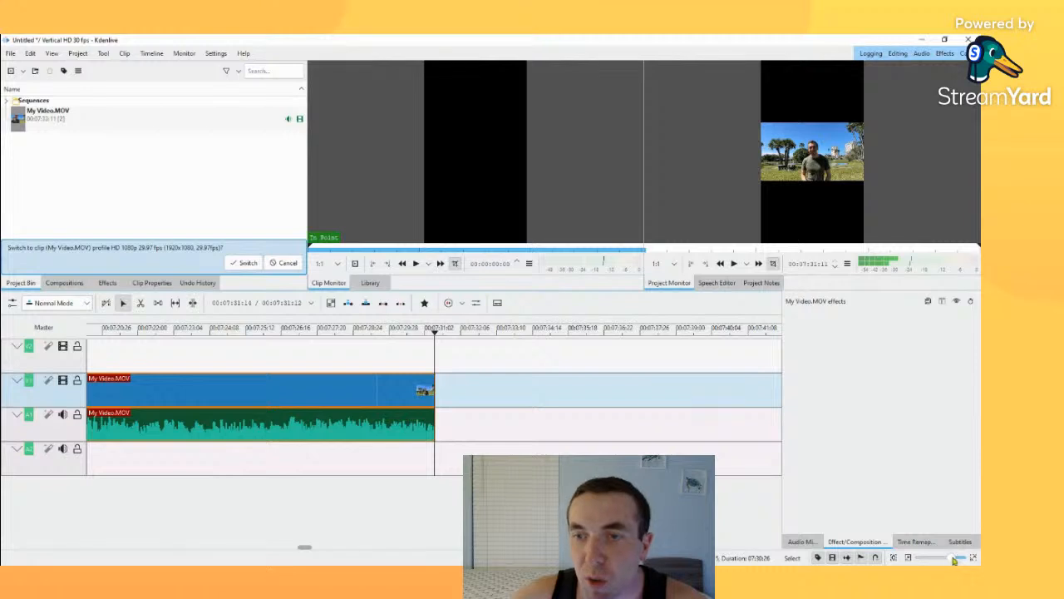
Step: Split My Video.MOV at about 6:14 on the timeline with the Razor tool
{"action": "left_click_drag", "start_coordinate": [954, 560], "coordinate": [943, 558]}
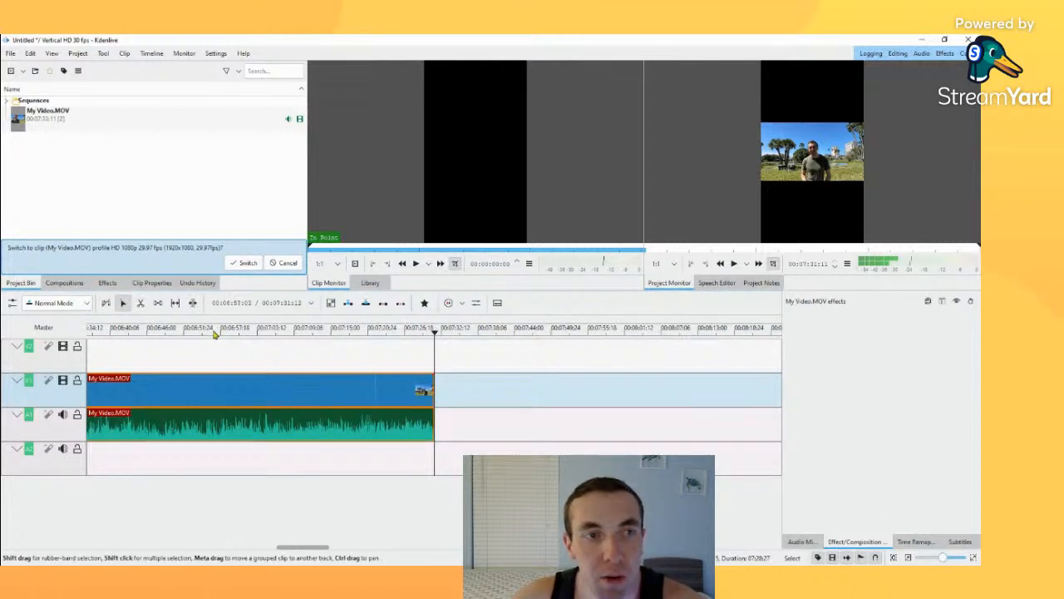
{"action": "left_click_drag", "start_coordinate": [214, 334], "coordinate": [327, 372]}
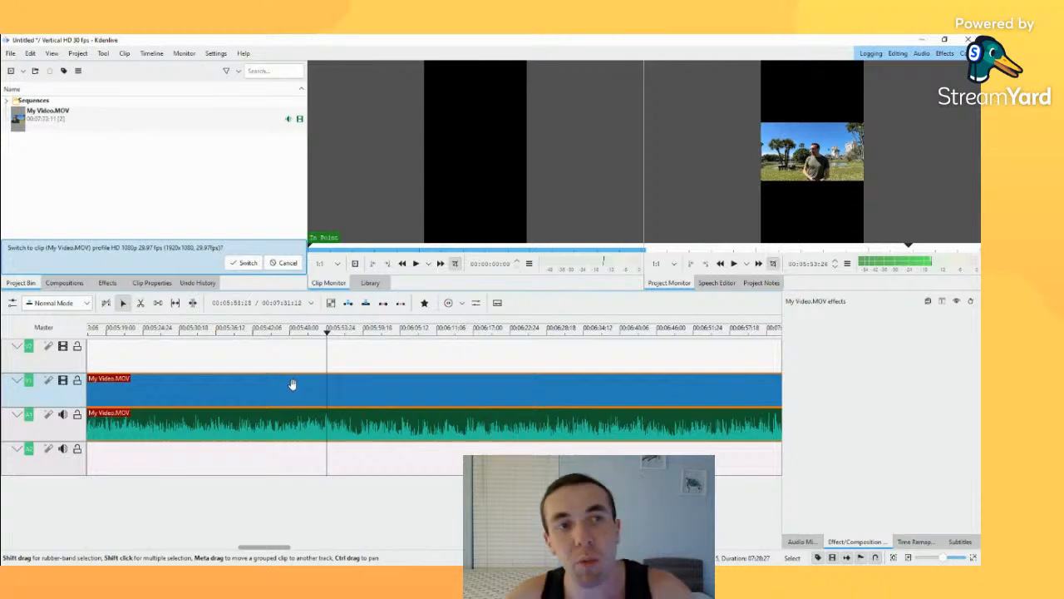
{"action": "left_click", "coordinate": [140, 304]}
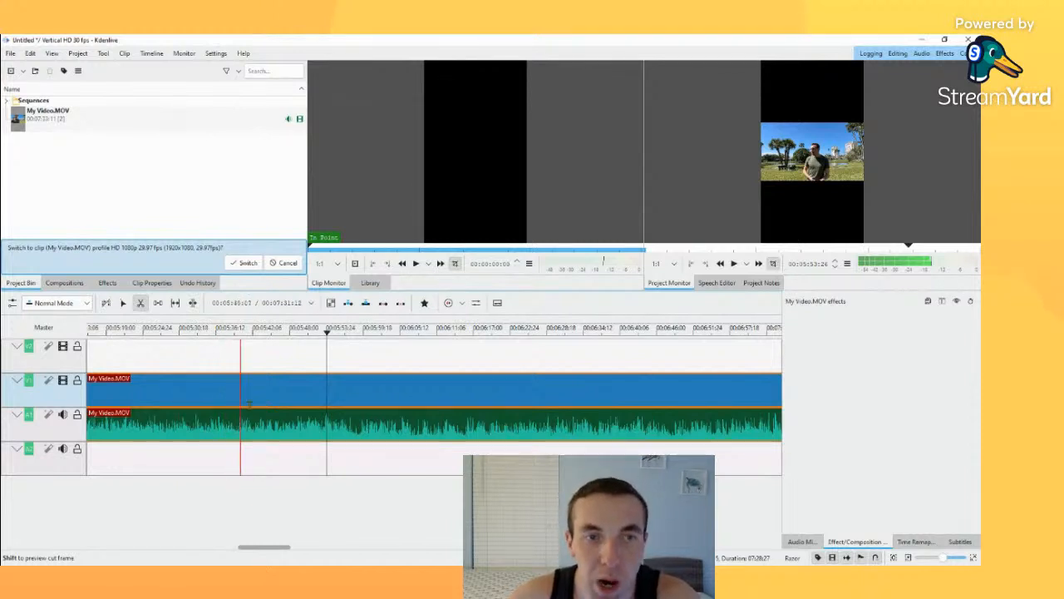
{"action": "left_click", "coordinate": [472, 393]}
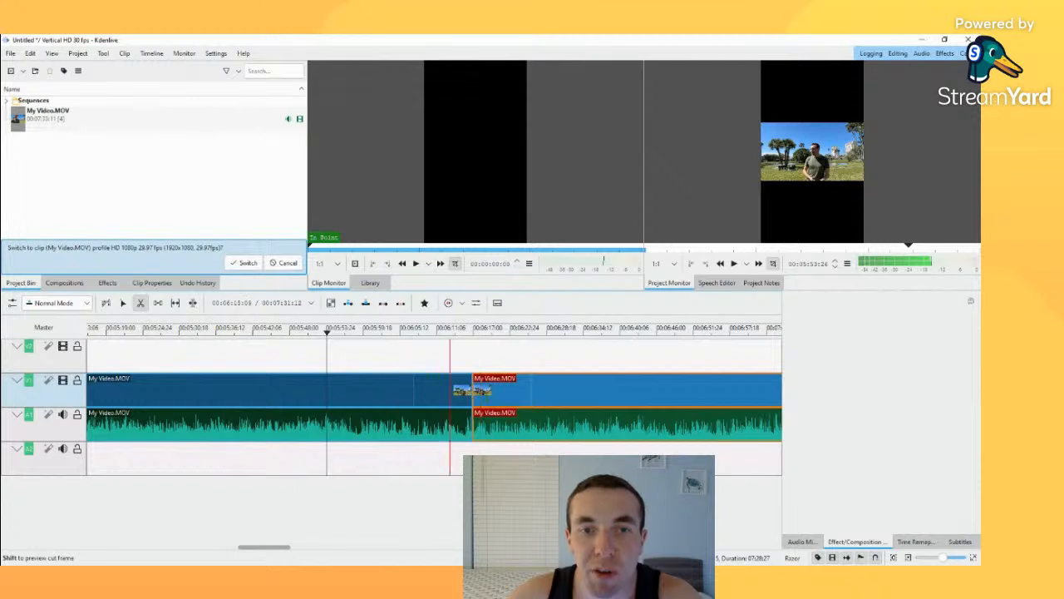
Step: Play the project across the new cut, starting shortly before it at about 6:13
{"action": "left_click_drag", "start_coordinate": [327, 333], "coordinate": [467, 340]}
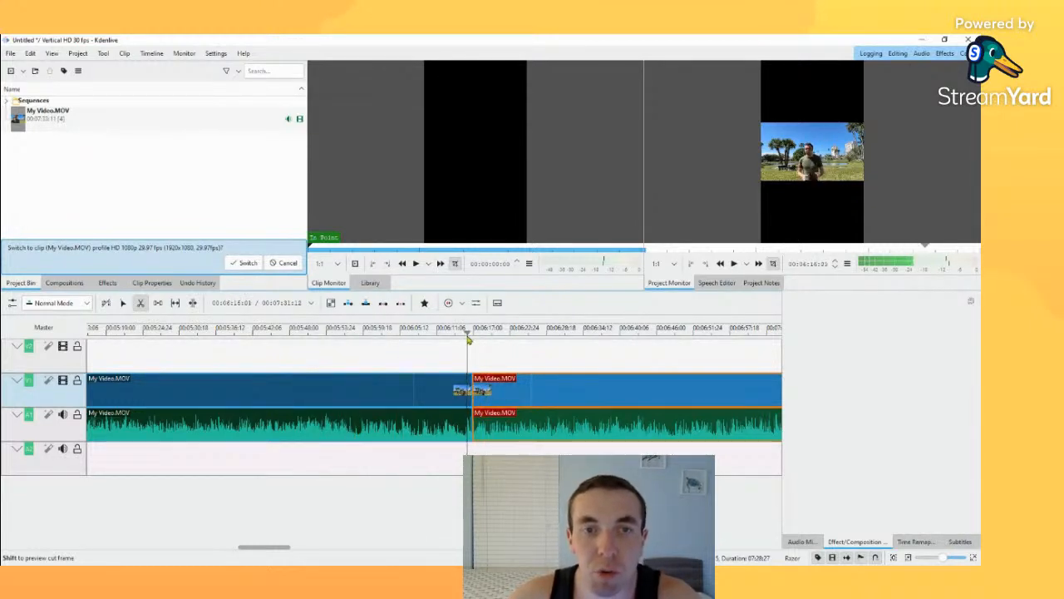
{"action": "left_click", "coordinate": [736, 264]}
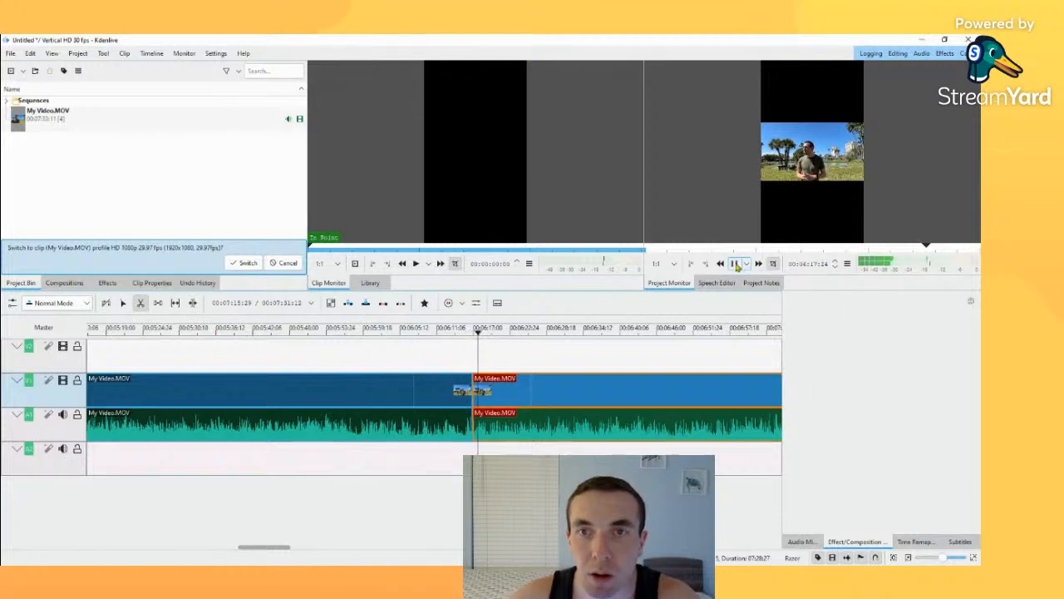
{"action": "left_click", "coordinate": [735, 265]}
Step: Undo the last cut and split My Video.MOV at 00:06:01:06 and 00:06:09:27 instead
{"action": "left_click_drag", "start_coordinate": [480, 333], "coordinate": [373, 329]}
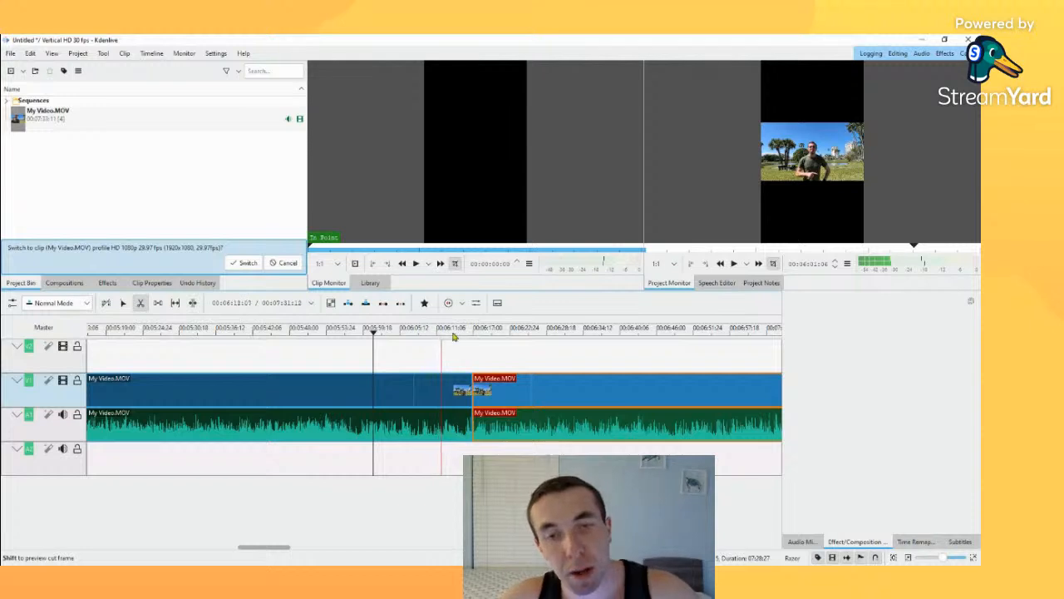
{"action": "key", "text": "ctrl+z"}
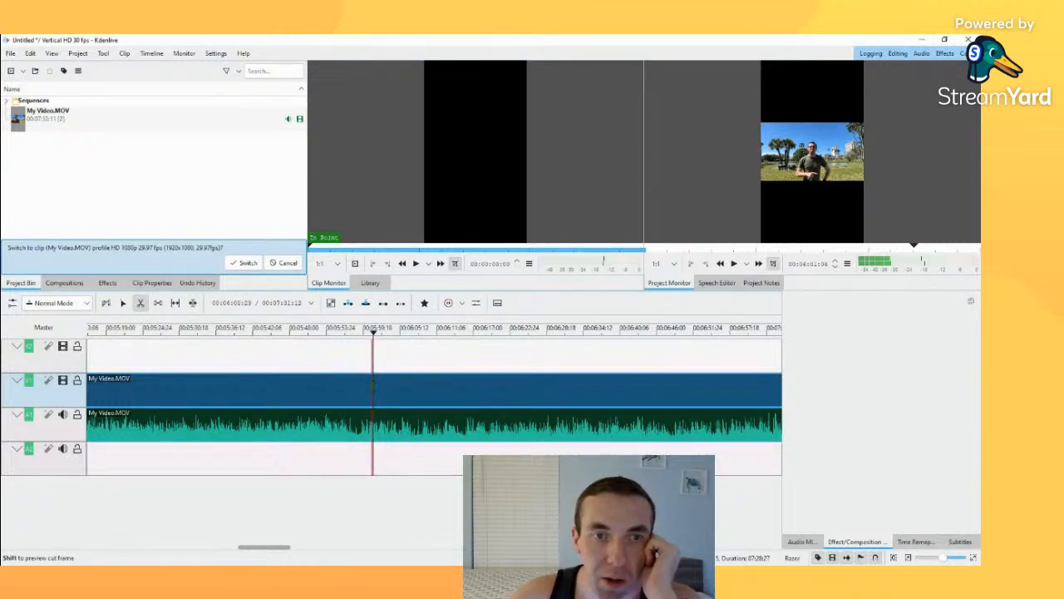
{"action": "left_click", "coordinate": [373, 386]}
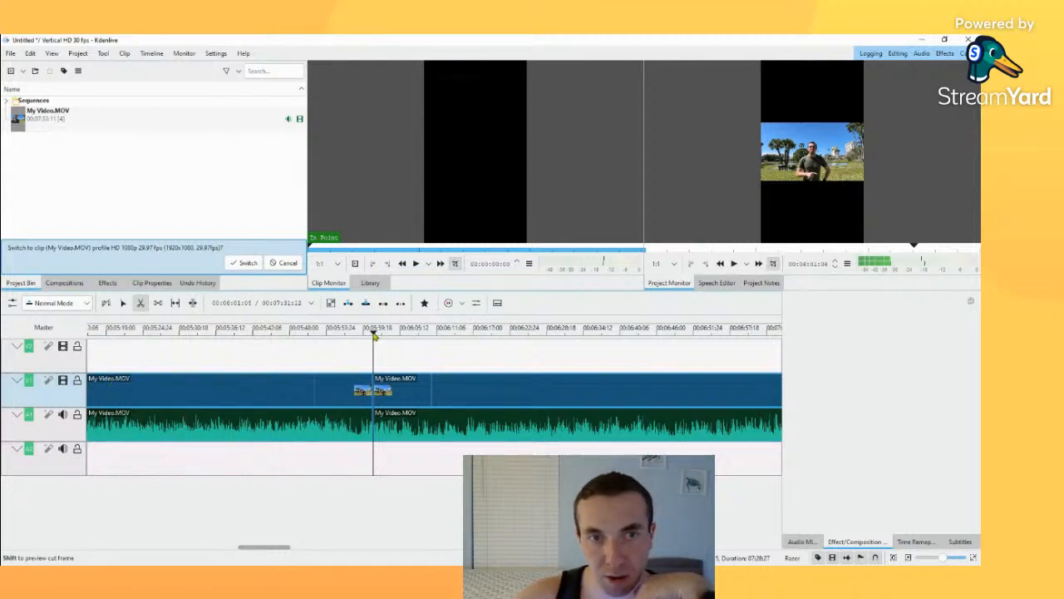
{"action": "left_click_drag", "start_coordinate": [373, 333], "coordinate": [430, 342]}
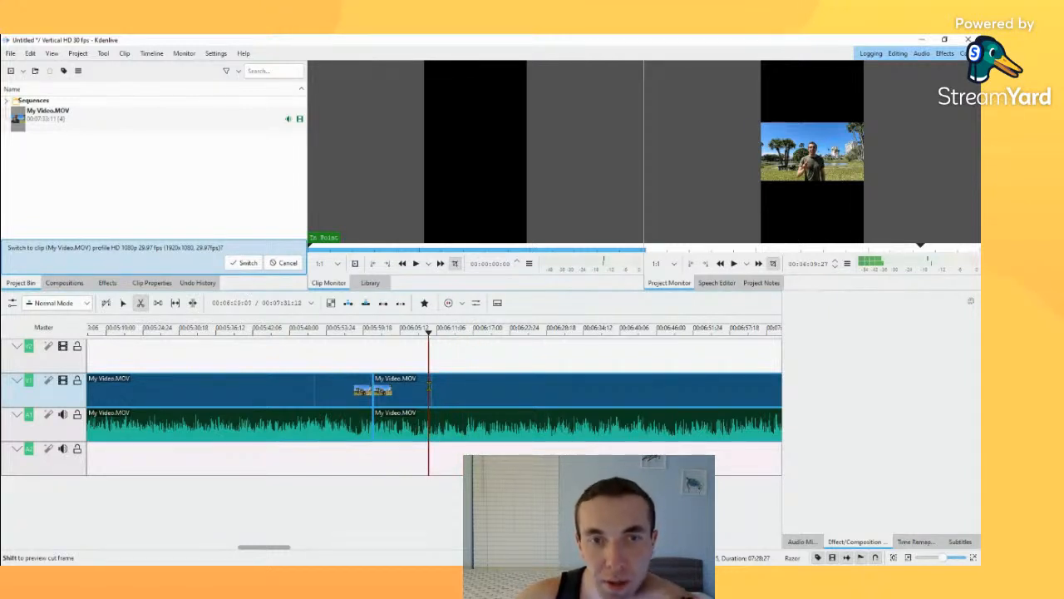
{"action": "left_click", "coordinate": [429, 384]}
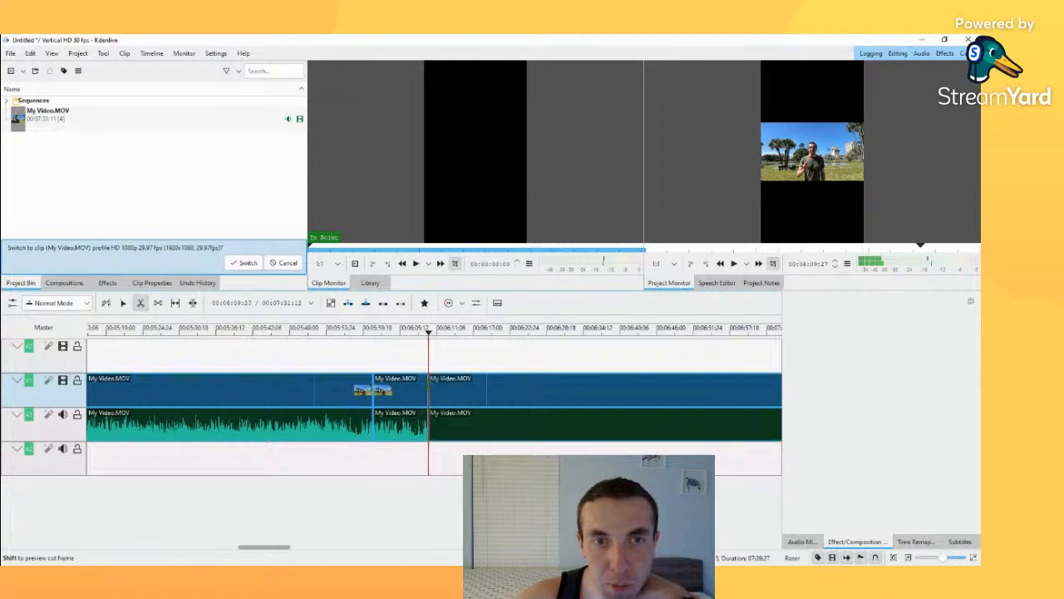
Step: Delete the middle segment between 00:06:01:06 and 00:06:09:27, and move the last segment against the first to close the gap
{"action": "left_click", "coordinate": [122, 304]}
{"action": "left_click", "coordinate": [242, 394]}
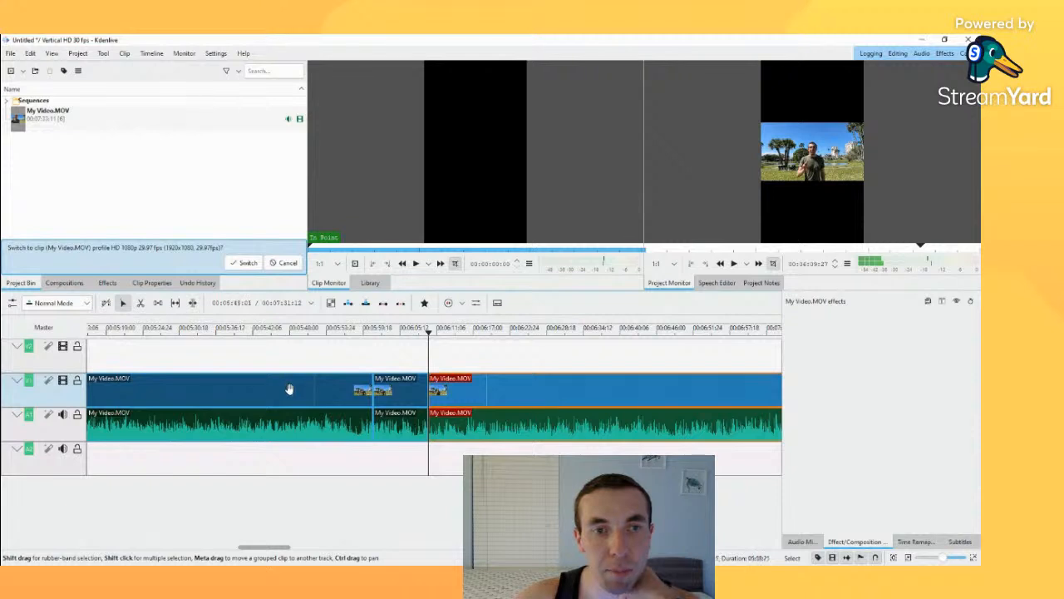
{"action": "left_click", "coordinate": [403, 390]}
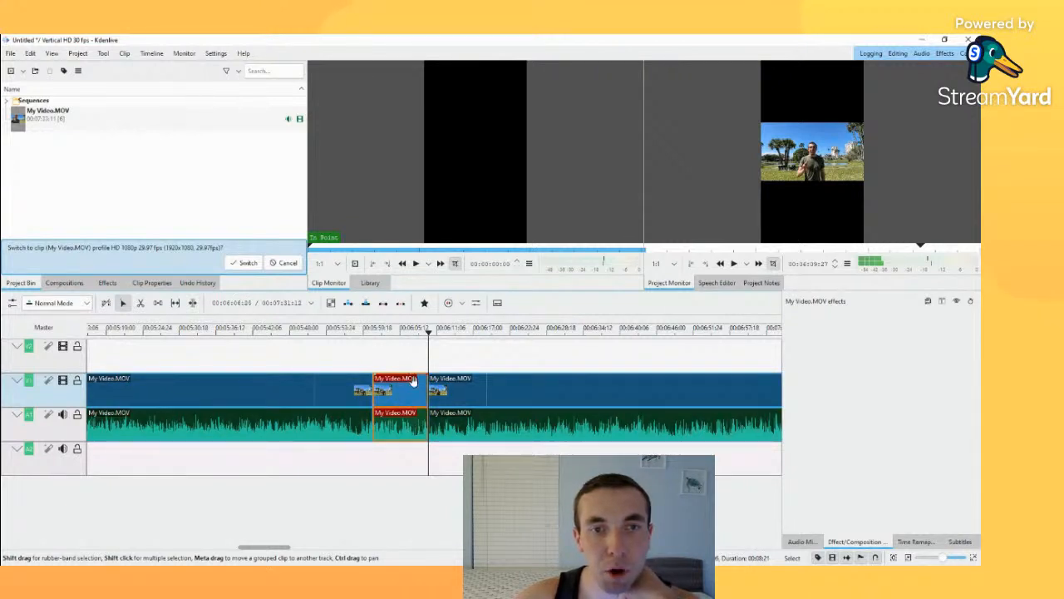
{"action": "left_click", "coordinate": [509, 389]}
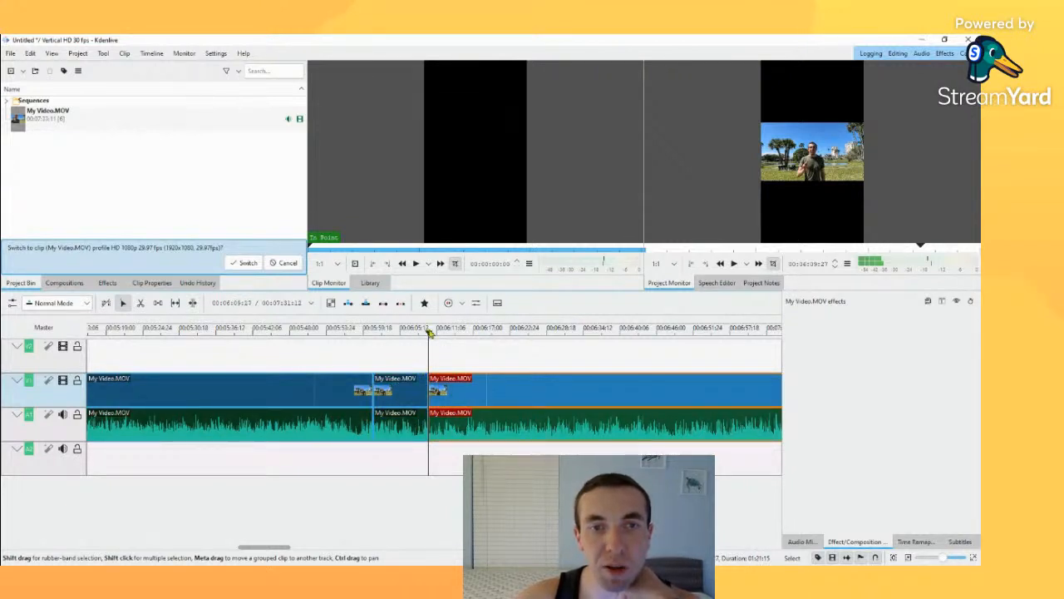
{"action": "left_click_drag", "start_coordinate": [429, 332], "coordinate": [404, 332]}
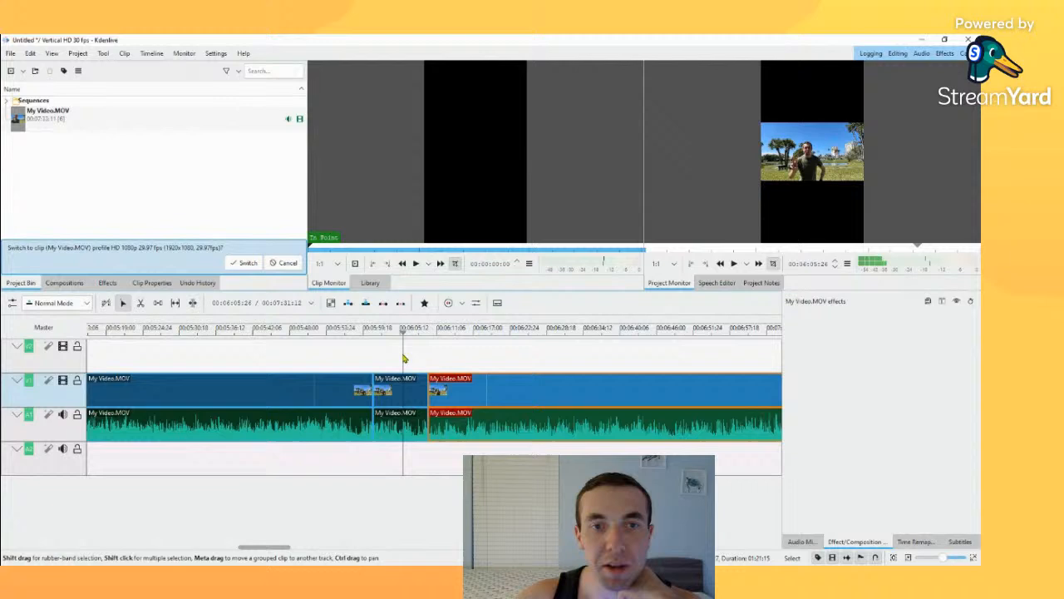
{"action": "left_click", "coordinate": [407, 397]}
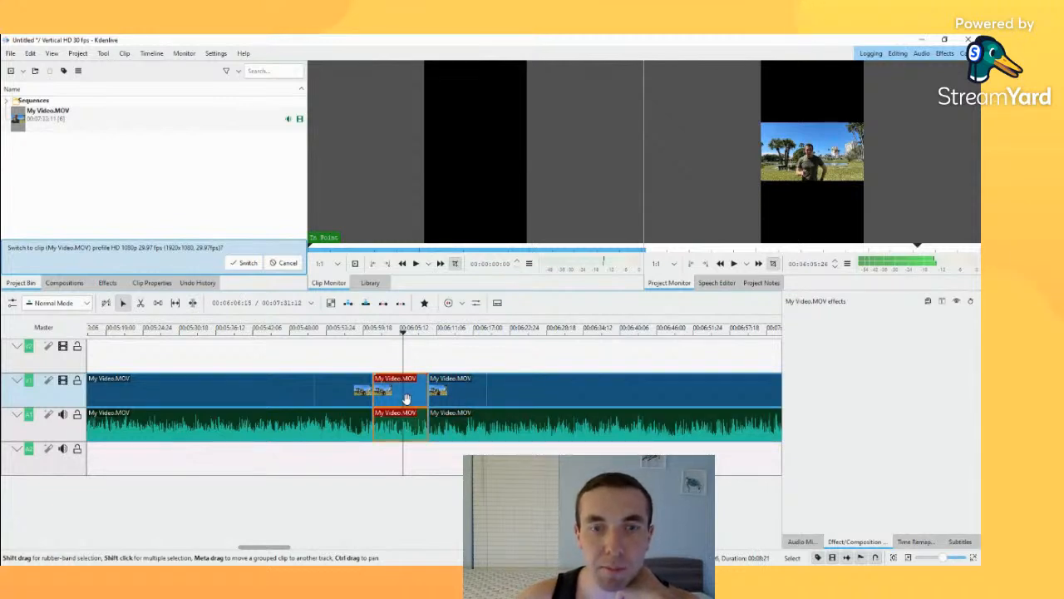
{"action": "key", "text": "Delete"}
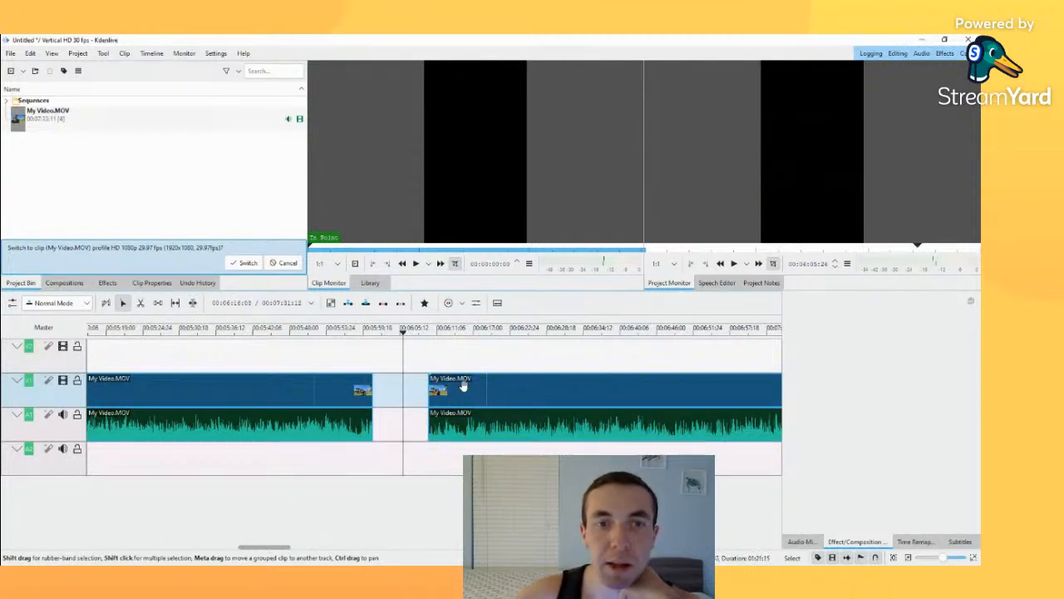
{"action": "left_click_drag", "start_coordinate": [460, 393], "coordinate": [405, 378]}
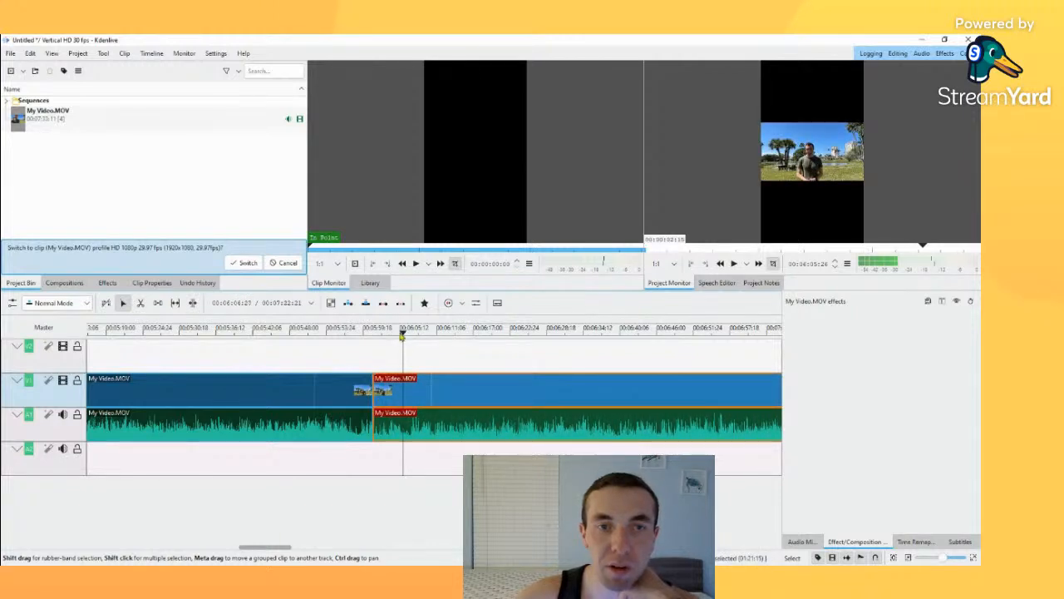
Step: Play the join between the two remaining segments from about 5:59 to 6:02
{"action": "left_click_drag", "start_coordinate": [401, 335], "coordinate": [364, 332]}
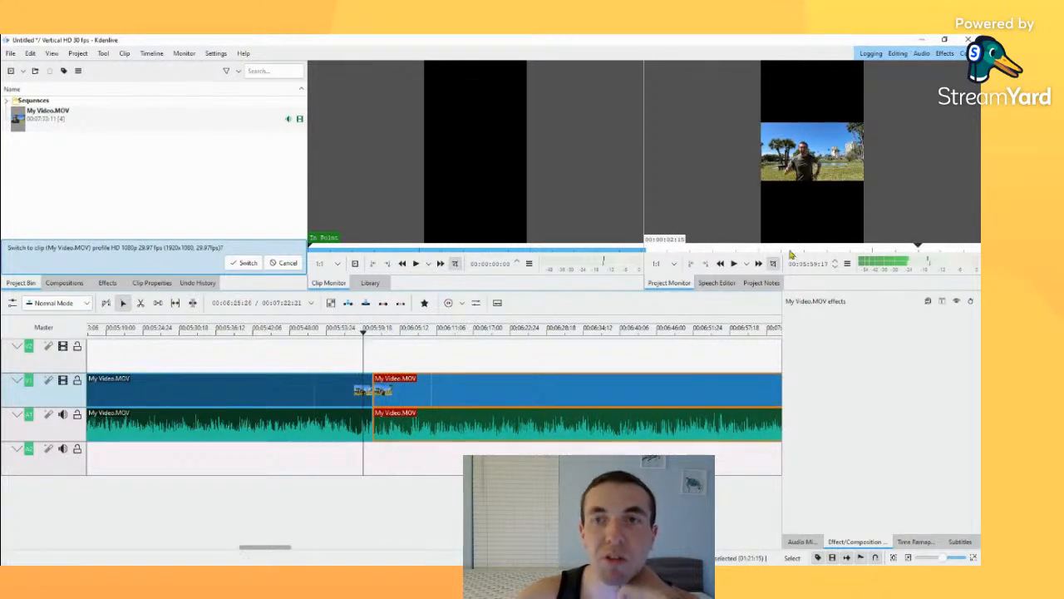
{"action": "left_click", "coordinate": [734, 263]}
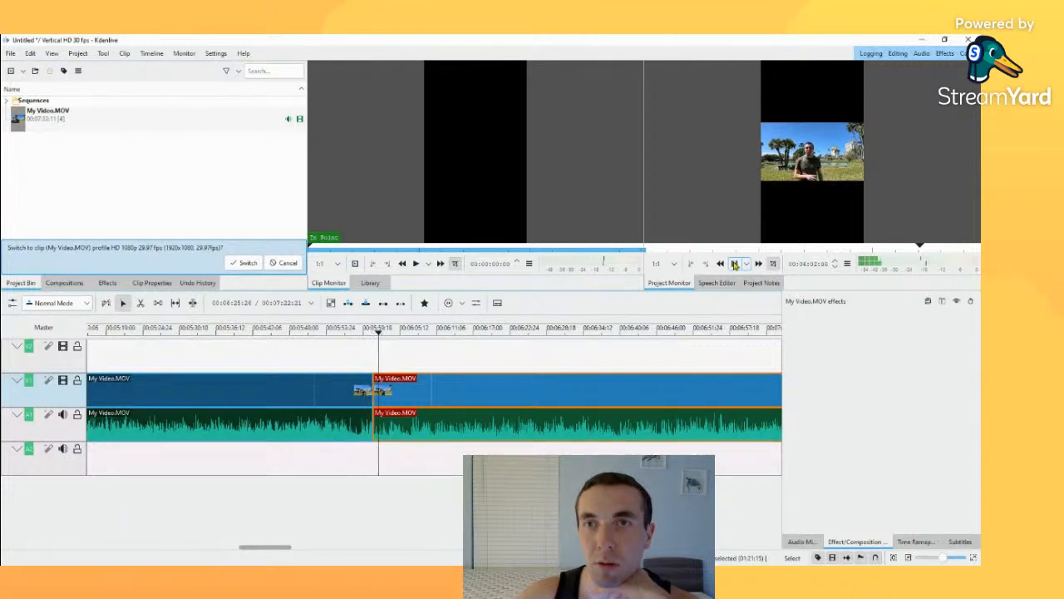
{"action": "left_click", "coordinate": [734, 264]}
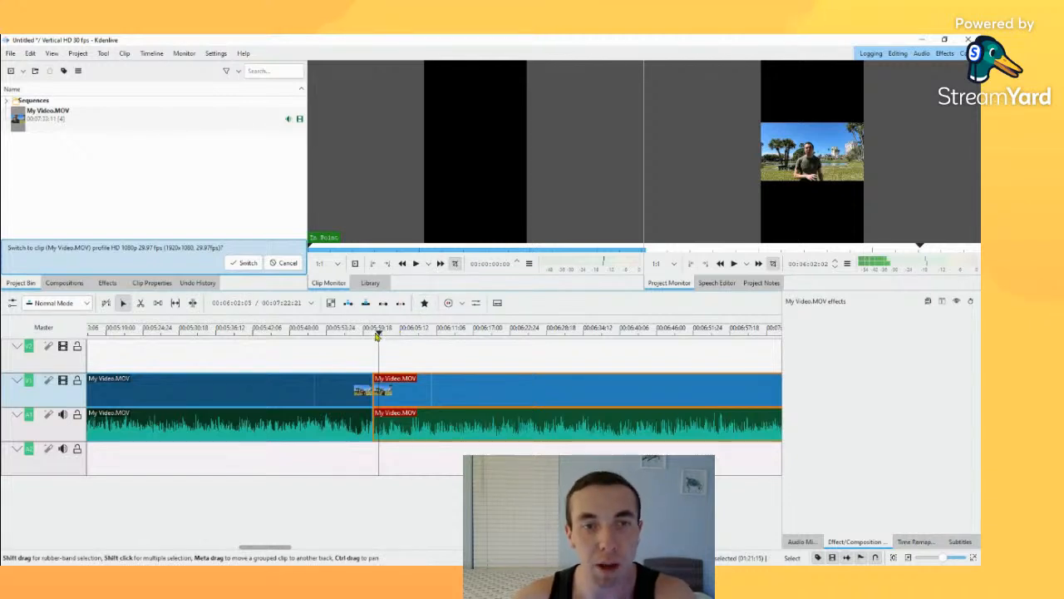
{"action": "mouse_move", "coordinate": [379, 333]}
{"action": "left_mouse_down"}
{"action": "mouse_move", "coordinate": [361, 333]}
{"action": "mouse_move", "coordinate": [387, 333]}
{"action": "left_mouse_up"}
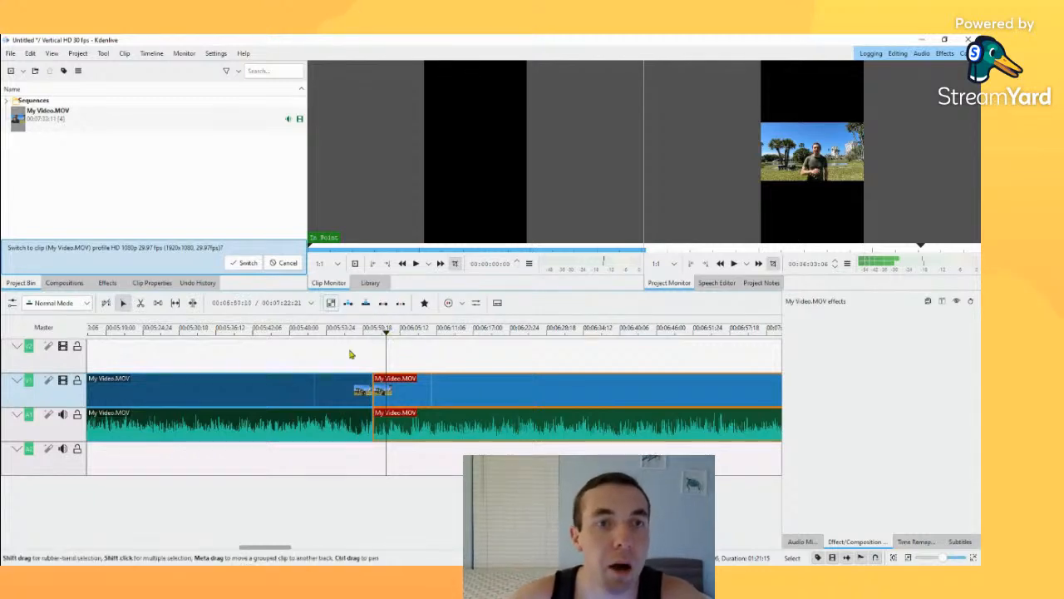
{"action": "left_click", "coordinate": [370, 383]}
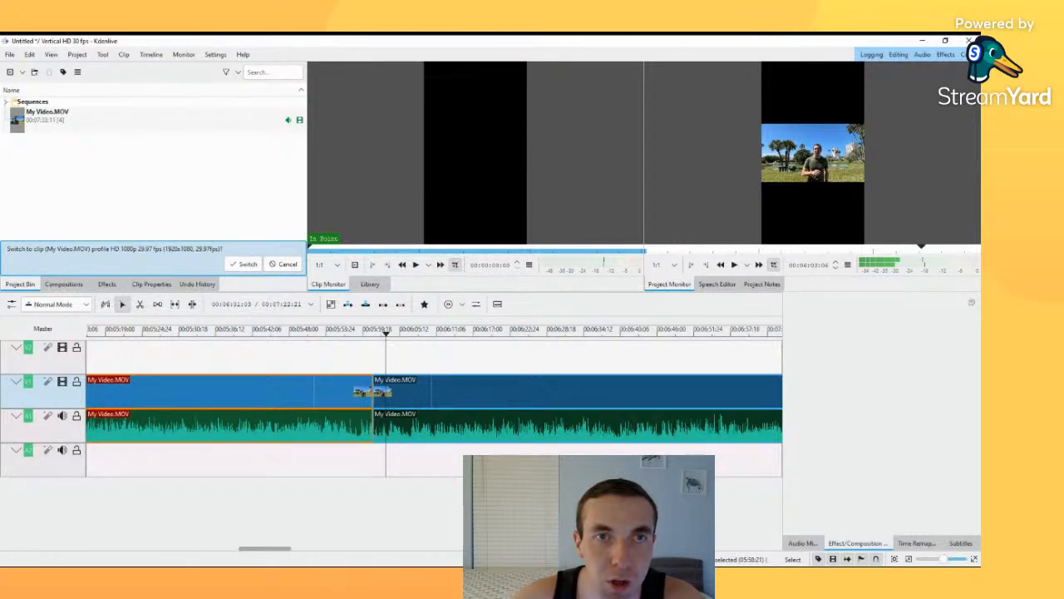
{"action": "left_click", "coordinate": [594, 350]}
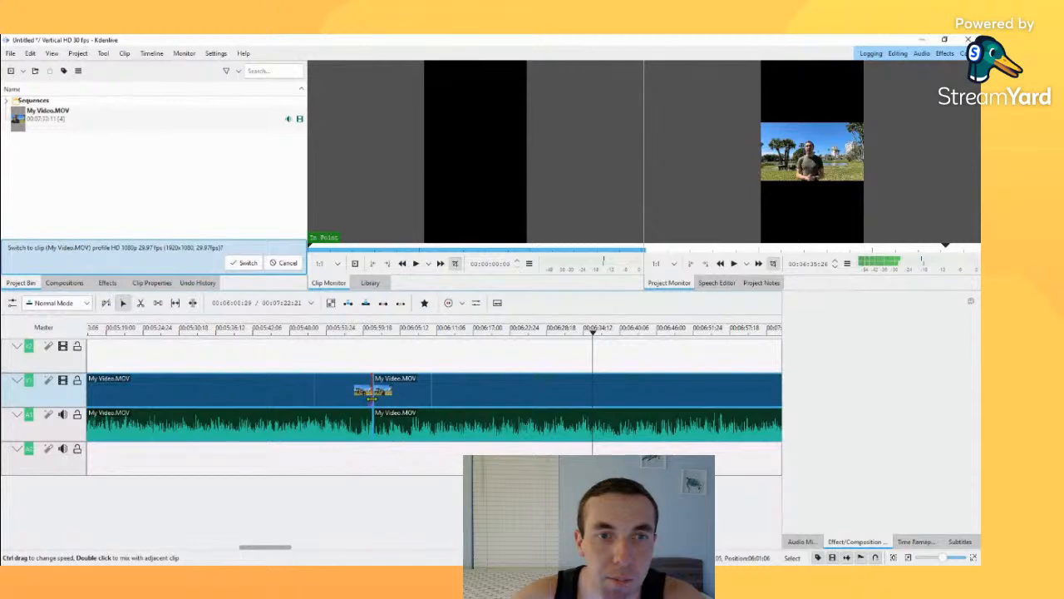
{"action": "left_click", "coordinate": [376, 470]}
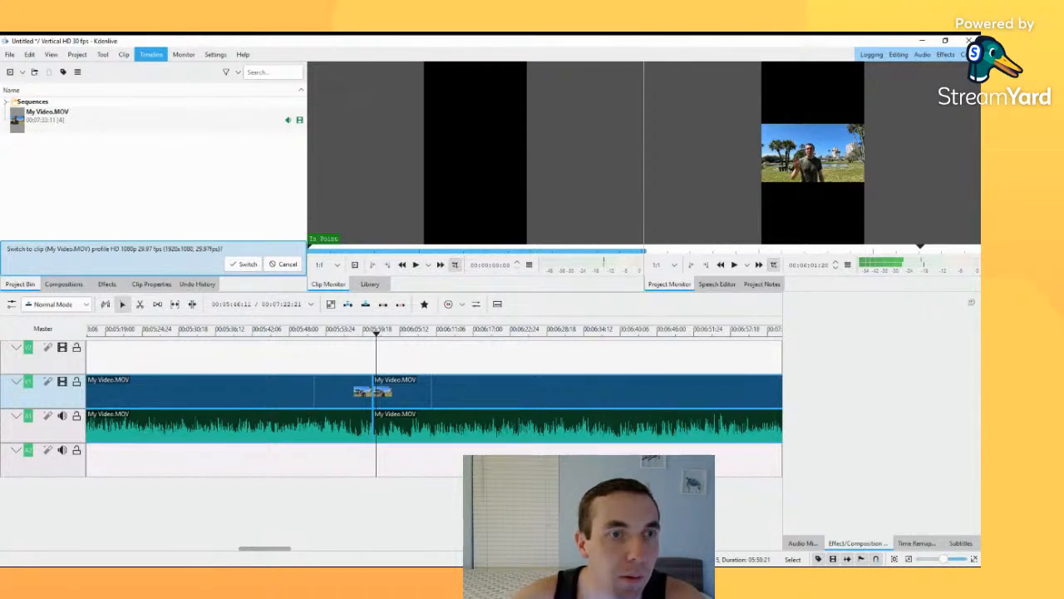
{"action": "left_click", "coordinate": [151, 54]}
{"action": "left_click", "coordinate": [153, 55]}
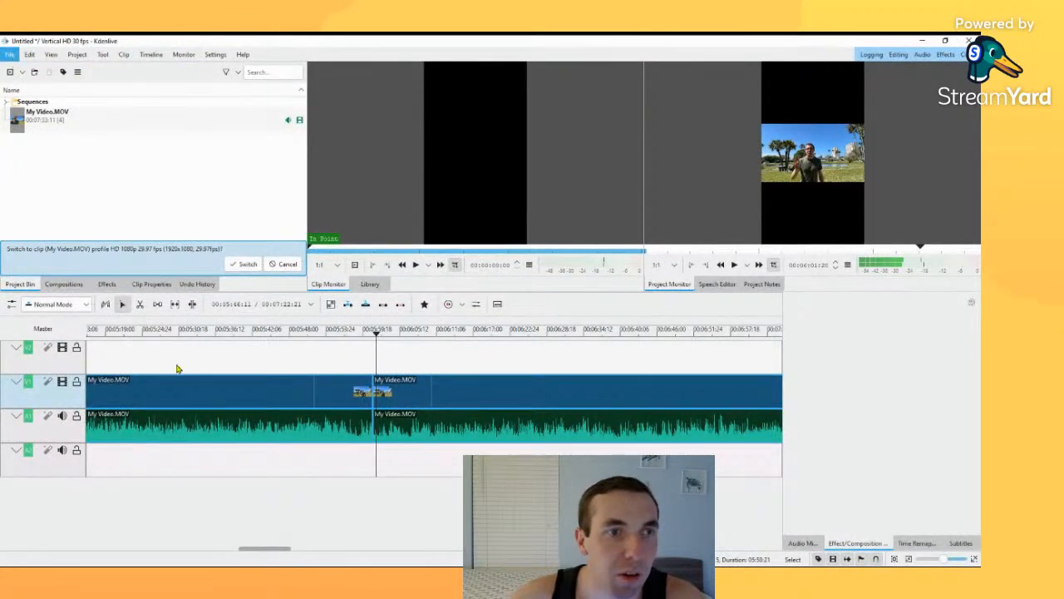
{"action": "left_click", "coordinate": [130, 345]}
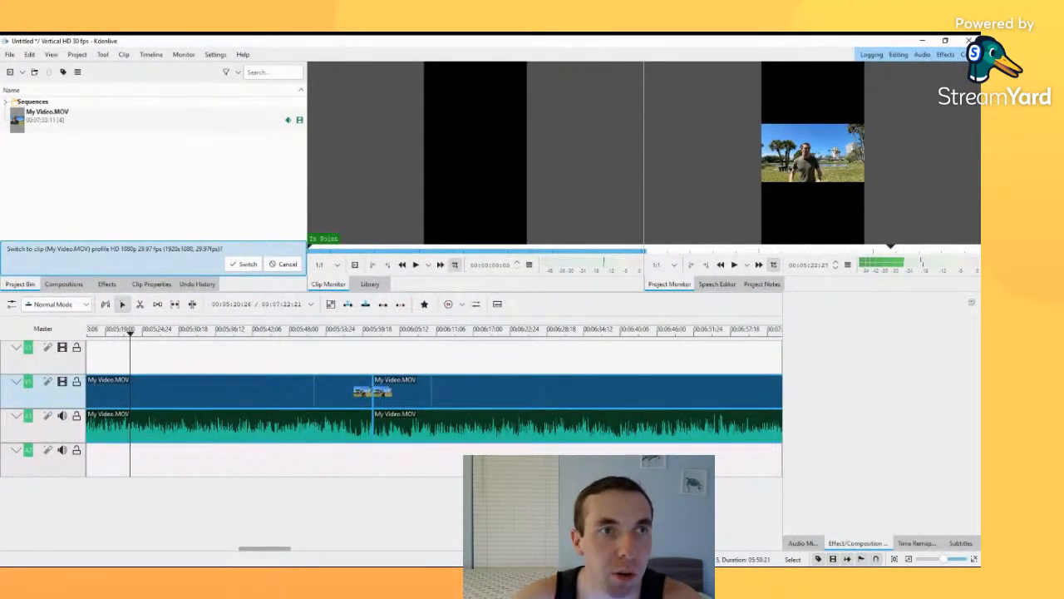
Step: Import Money.png and Side Effect.mp3 from the Video Assets folder into the project bin
{"action": "double_click", "coordinate": [152, 161]}
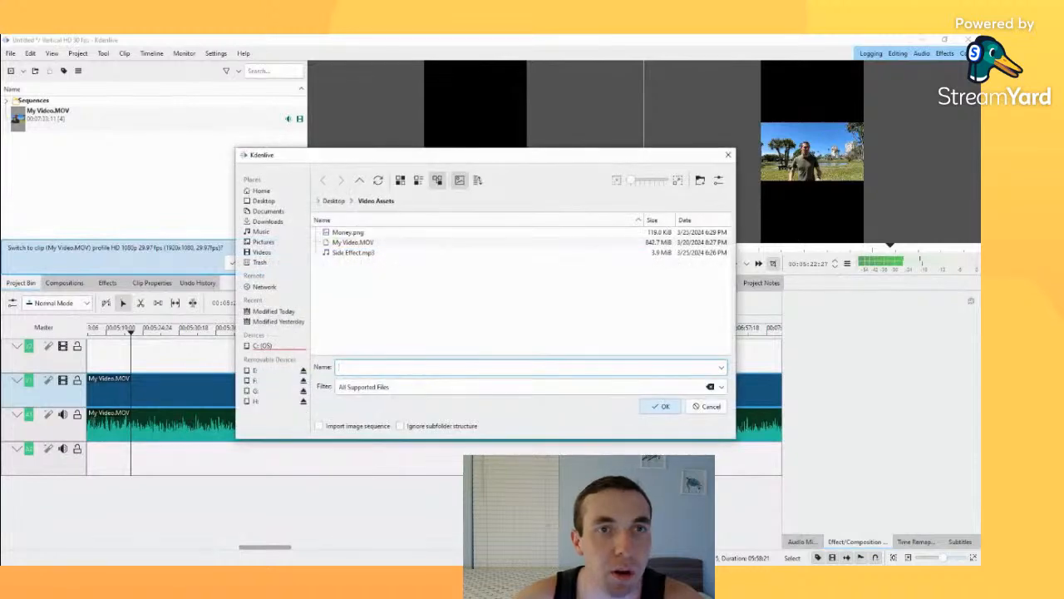
{"action": "left_click", "coordinate": [348, 232]}
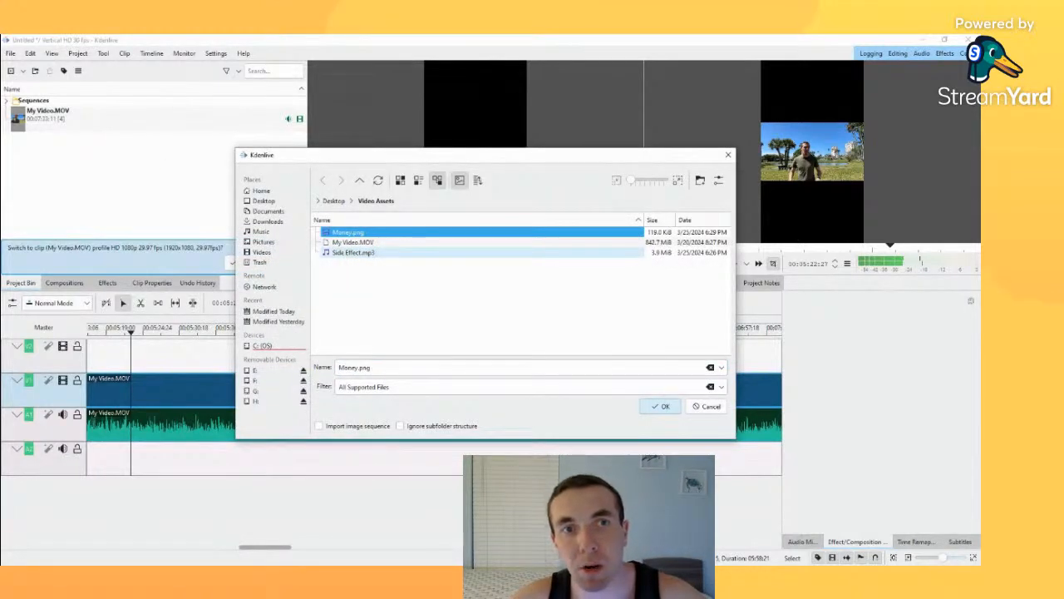
{"action": "left_click", "coordinate": [353, 252], "text": "ctrl"}
{"action": "left_click", "coordinate": [660, 407]}
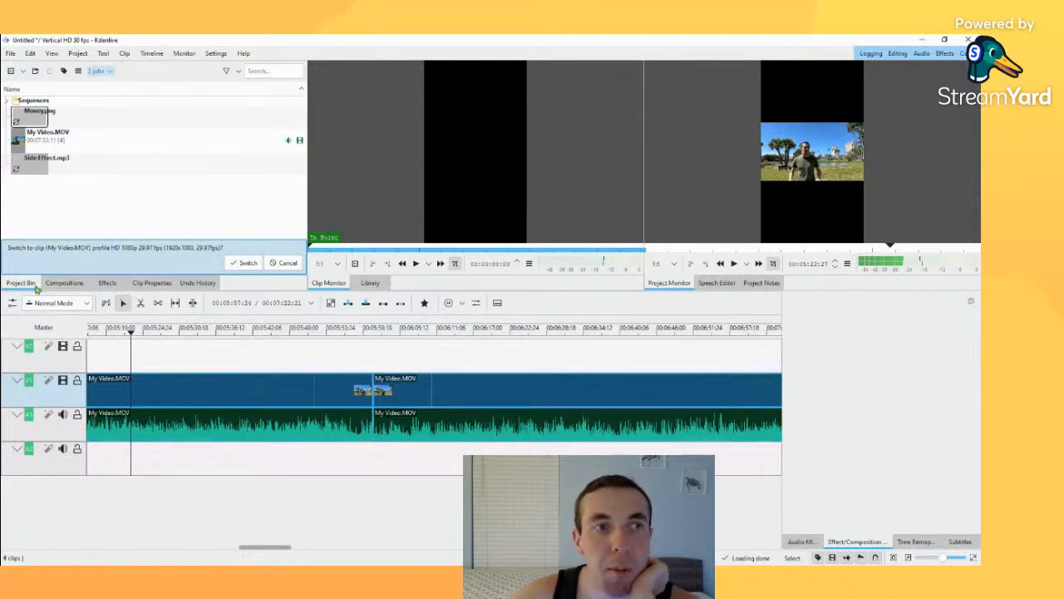
Step: Look through the available compositions, effect categories and clip properties for a transition between the two segments
{"action": "left_click", "coordinate": [65, 282]}
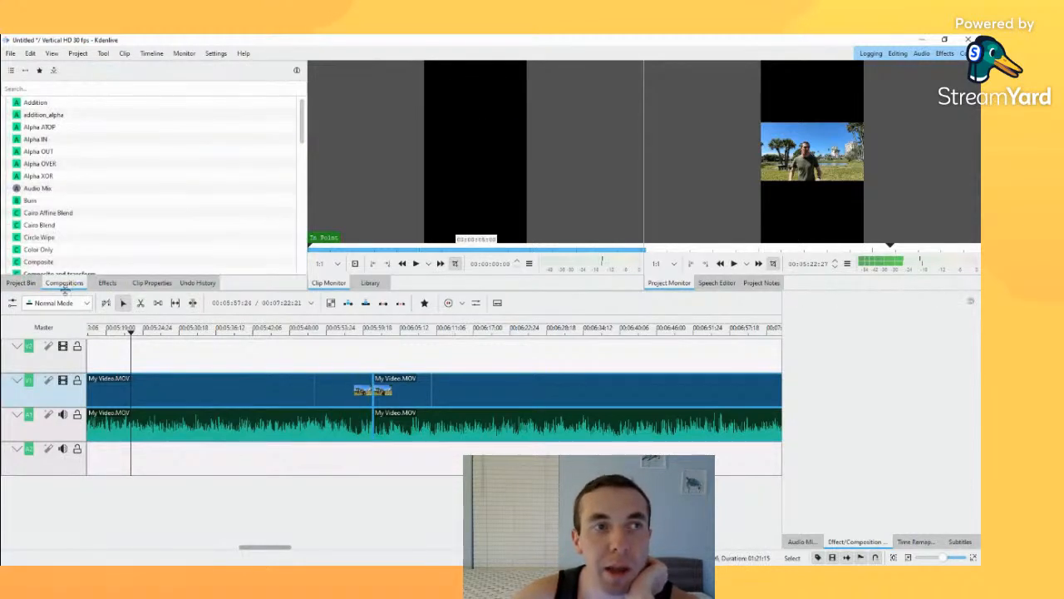
{"action": "scroll", "coordinate": [54, 208], "scroll_direction": "down", "scroll_amount": 12}
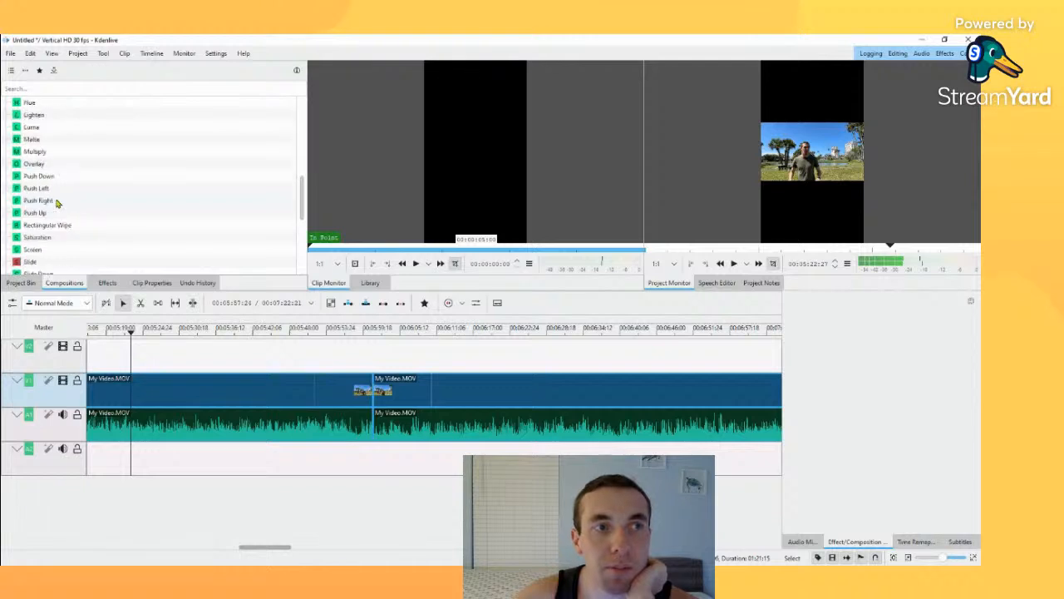
{"action": "left_click", "coordinate": [108, 283]}
{"action": "scroll", "coordinate": [90, 230], "scroll_direction": "down", "scroll_amount": 5}
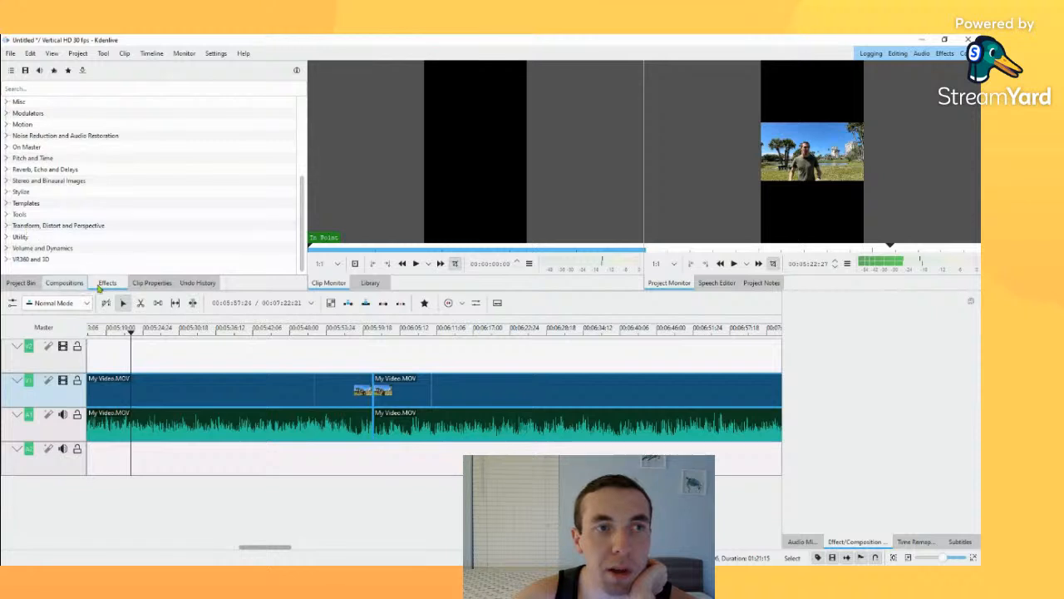
{"action": "scroll", "coordinate": [56, 220], "scroll_direction": "up", "scroll_amount": 5}
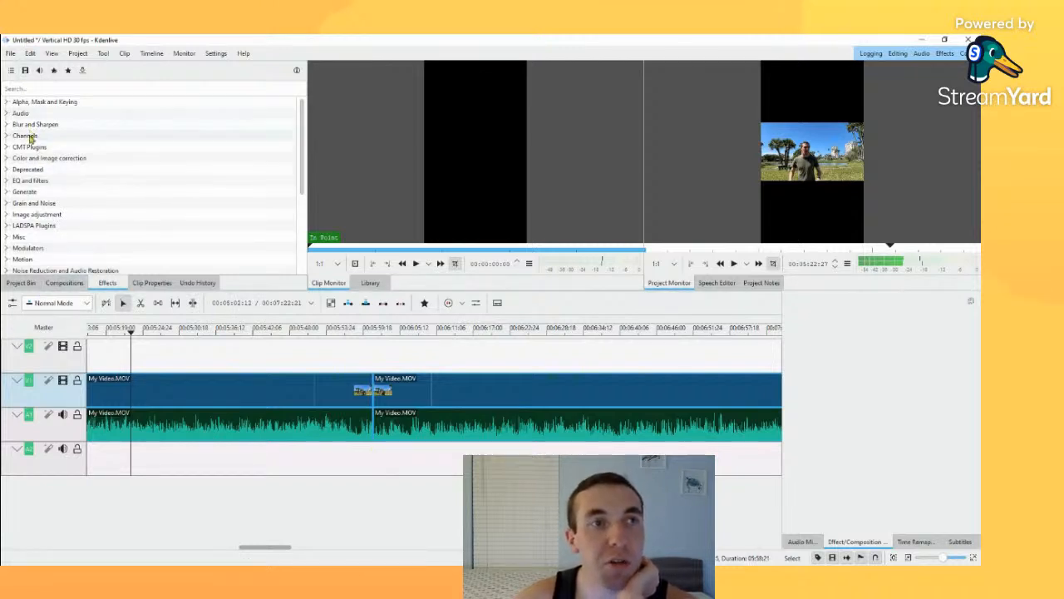
{"action": "scroll", "coordinate": [31, 137], "scroll_direction": "down", "scroll_amount": 4}
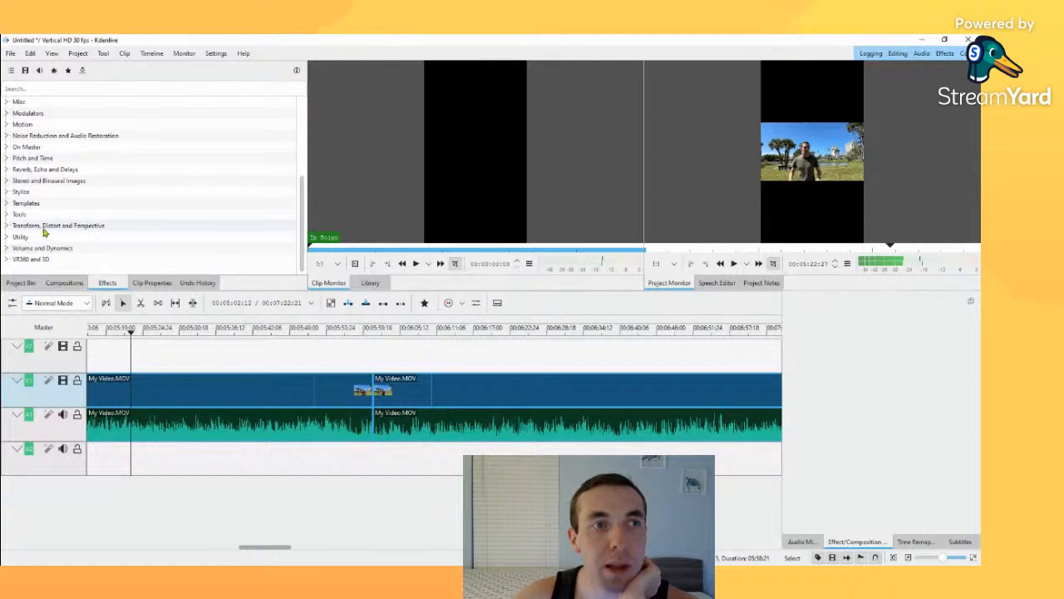
{"action": "scroll", "coordinate": [44, 233], "scroll_direction": "up", "scroll_amount": 4}
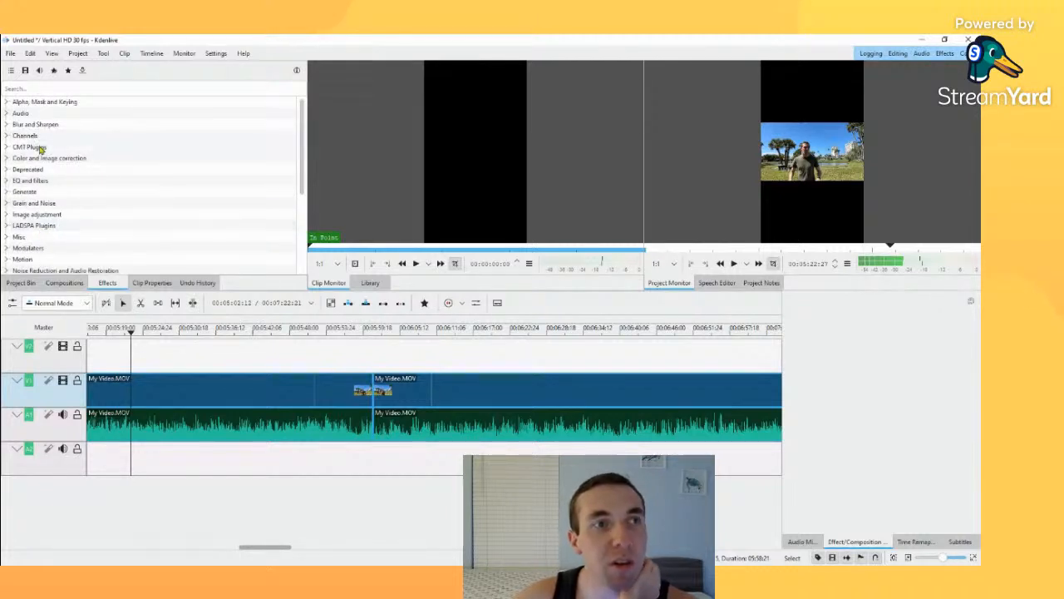
{"action": "scroll", "coordinate": [30, 225], "scroll_direction": "down", "scroll_amount": 2}
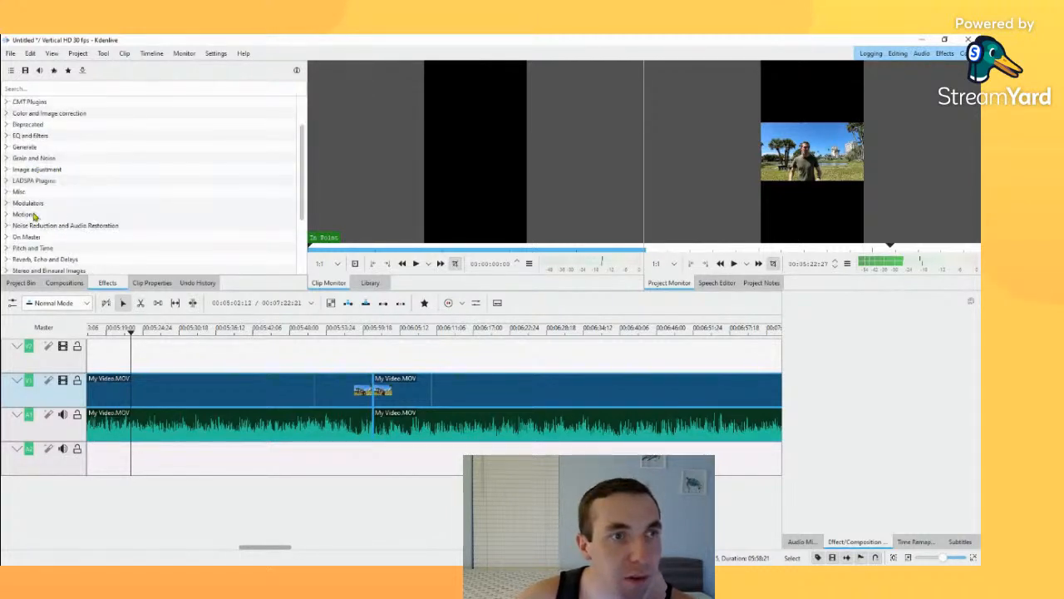
{"action": "scroll", "coordinate": [26, 239], "scroll_direction": "down", "scroll_amount": 2}
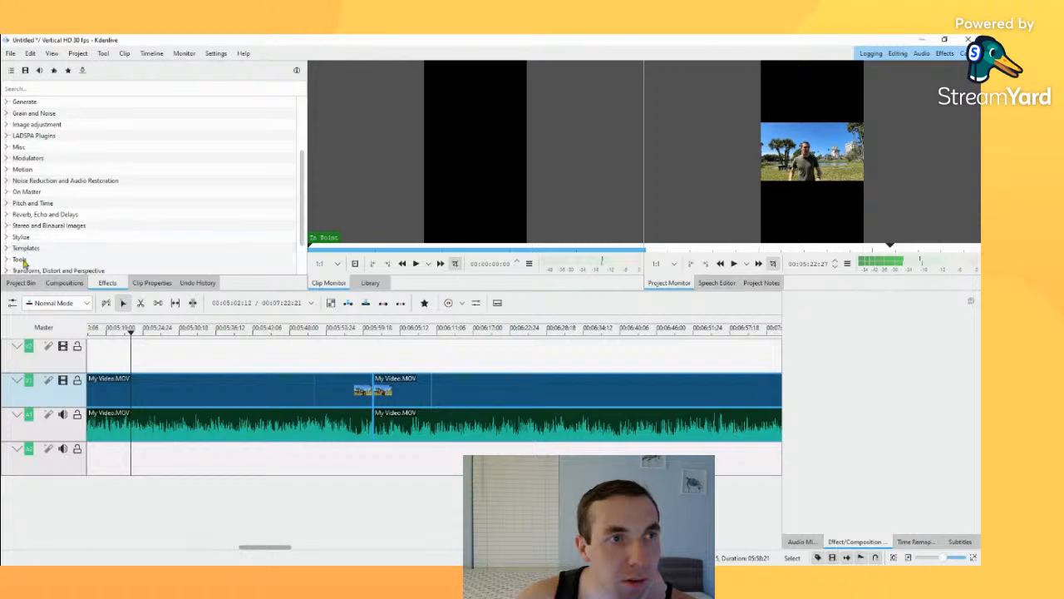
{"action": "scroll", "coordinate": [21, 267], "scroll_direction": "down", "scroll_amount": 2}
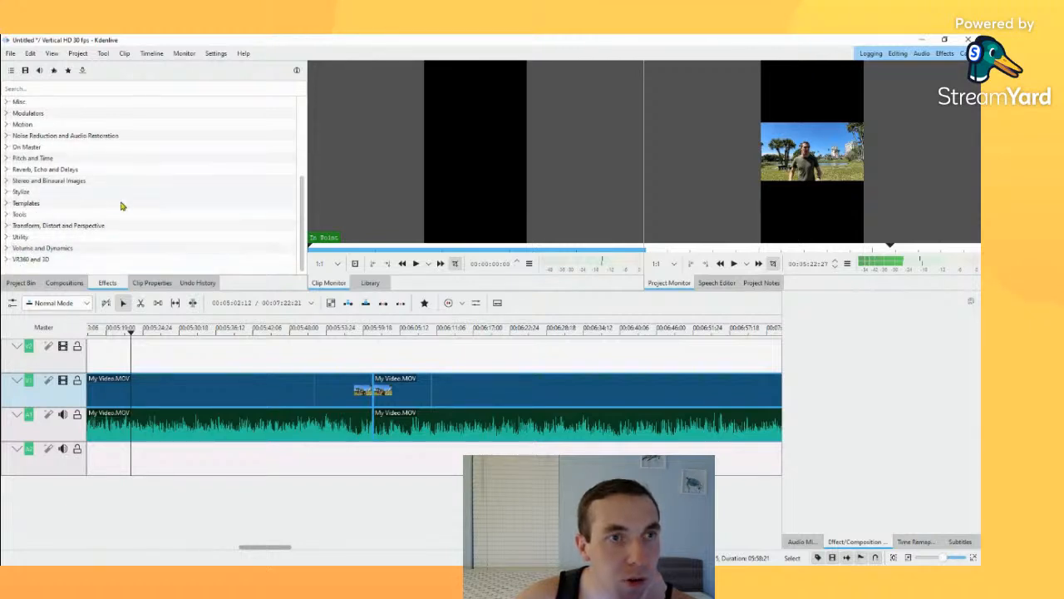
{"action": "left_click", "coordinate": [148, 283]}
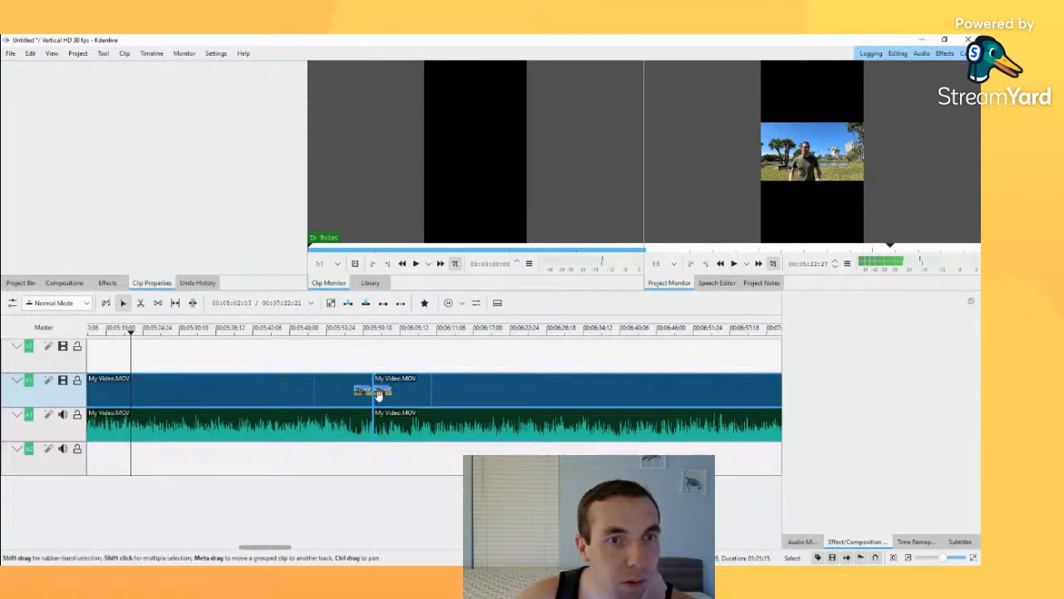
Step: Select the first My Video.MOV segment, search the commands for "transi" and run Select Transition
{"action": "left_click", "coordinate": [341, 390]}
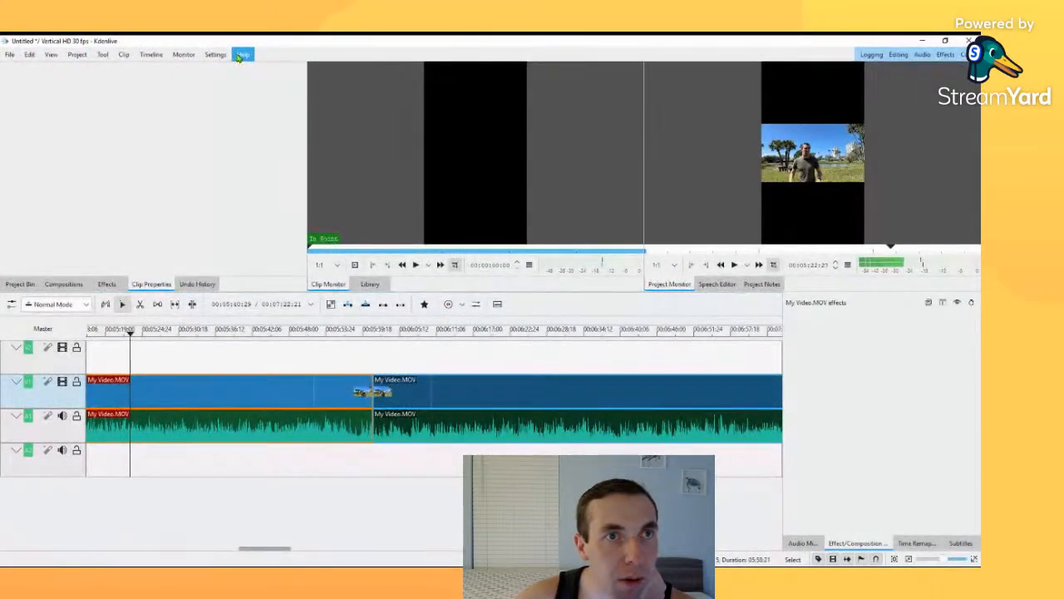
{"action": "key", "text": "ctrl+alt+i"}
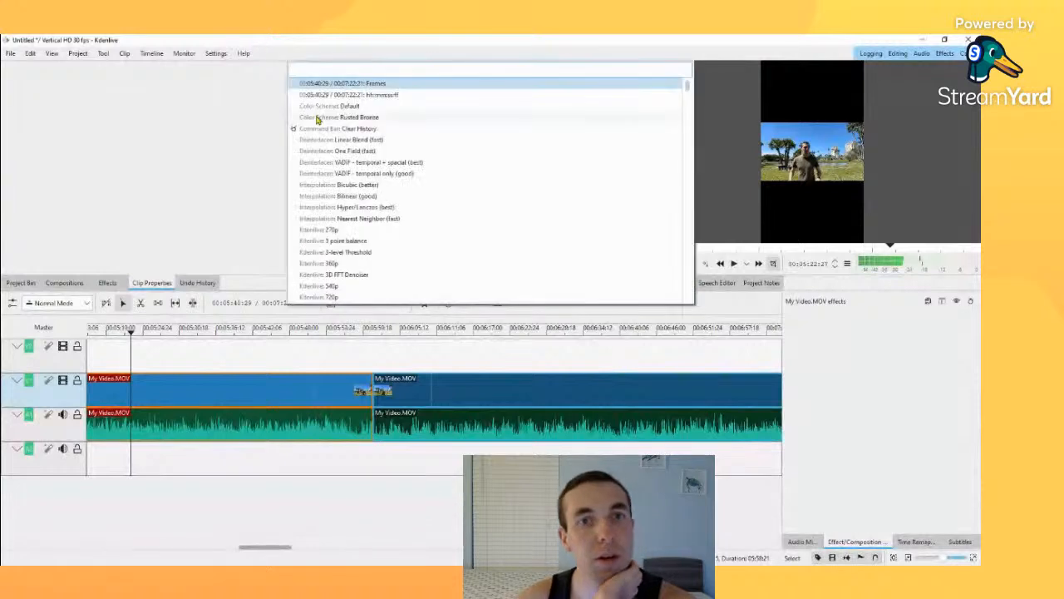
{"action": "type", "text": "transi"}
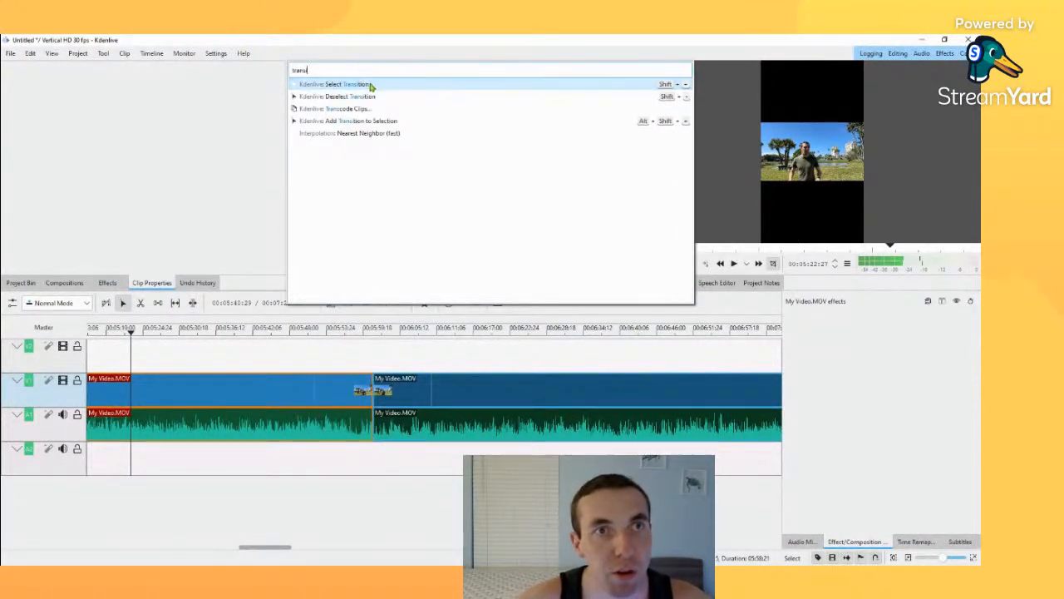
{"action": "left_click", "coordinate": [372, 86]}
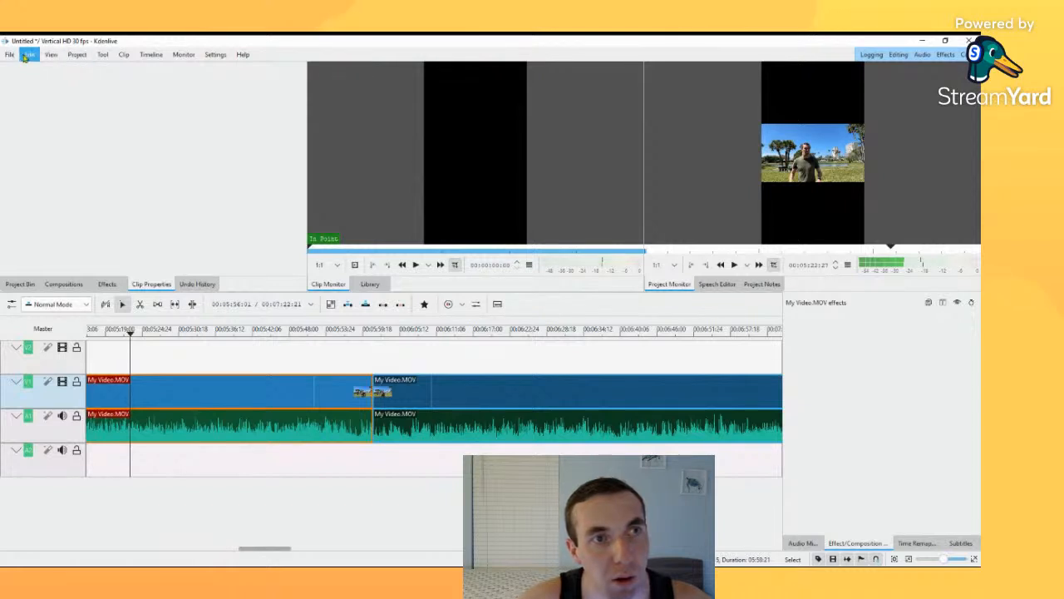
Step: Search the effects list for "transi" and the command list for "transit"
{"action": "left_click", "coordinate": [110, 284]}
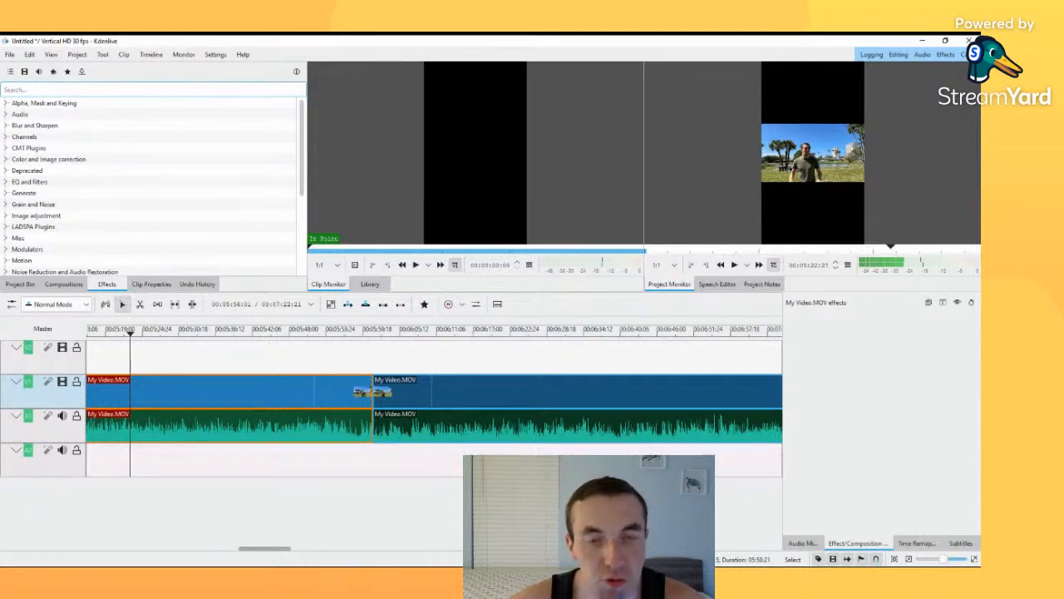
{"action": "type", "text": "transi"}
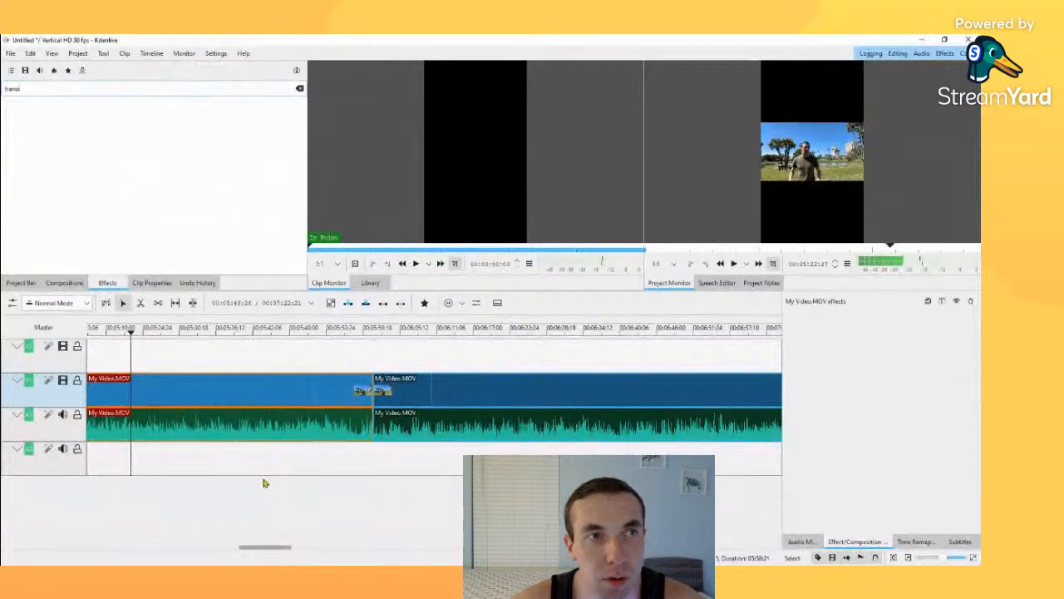
{"action": "key", "text": "BackSpace"}
{"action": "key", "text": "BackSpace"}
{"action": "key", "text": "BackSpace"}
{"action": "key", "text": "BackSpace"}
{"action": "key", "text": "BackSpace"}
{"action": "key", "text": "BackSpace"}
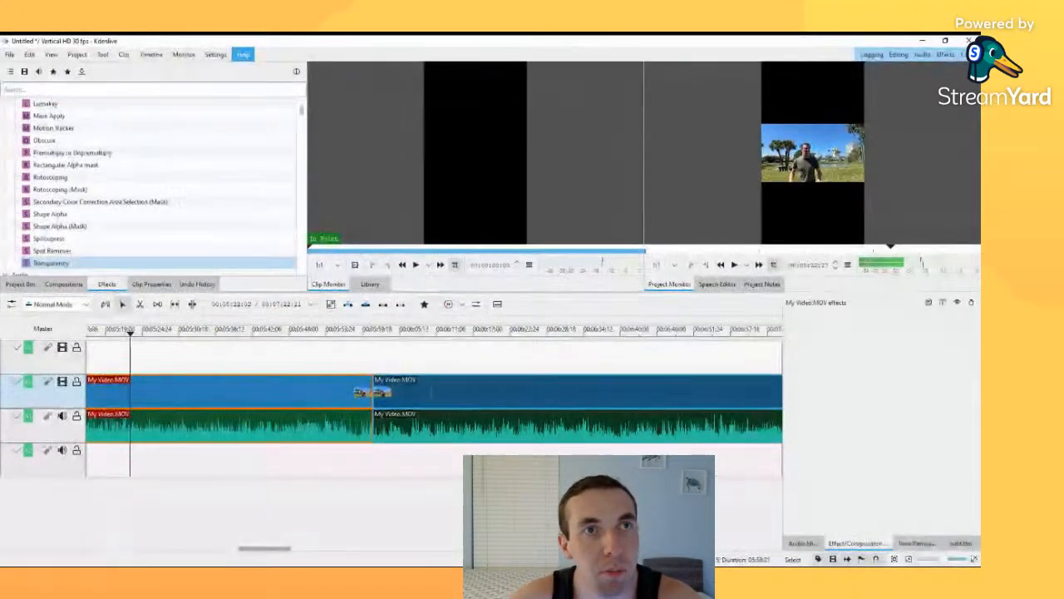
{"action": "left_click", "coordinate": [260, 101]}
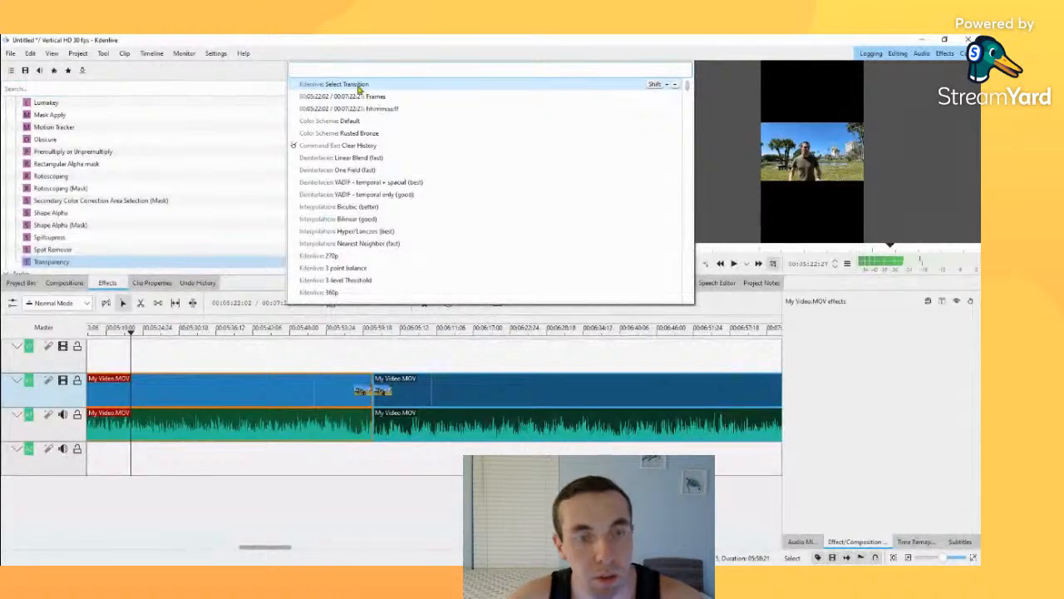
{"action": "type", "text": "trans"}
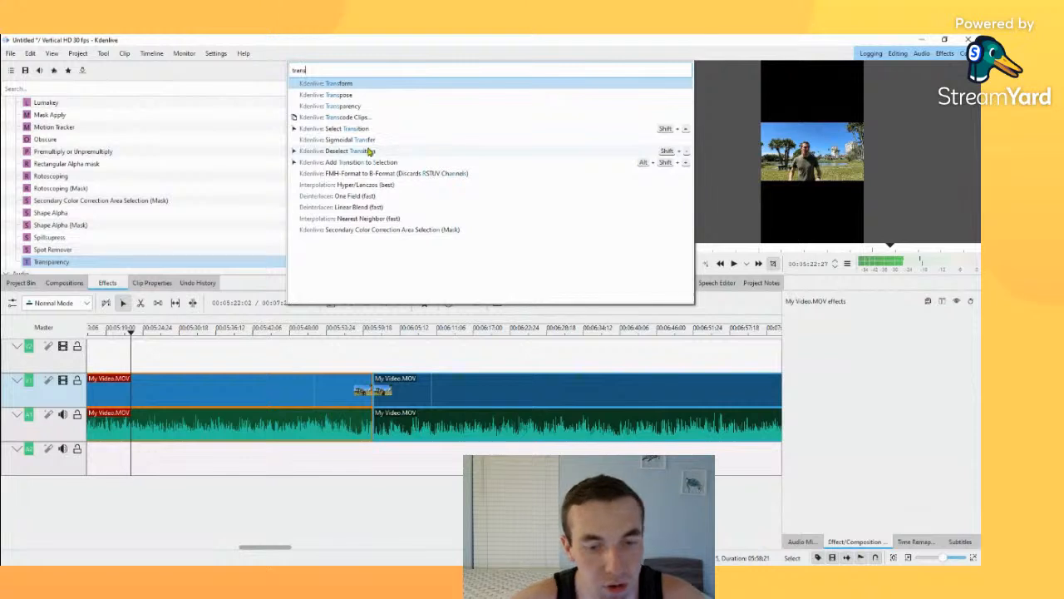
{"action": "type", "text": "it"}
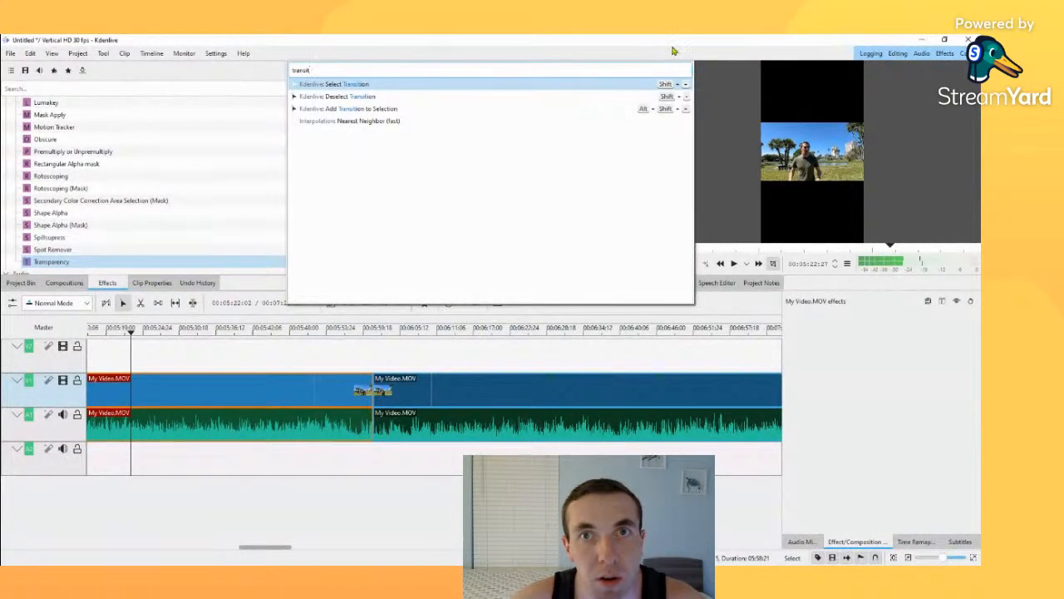
{"action": "left_click", "coordinate": [870, 380]}
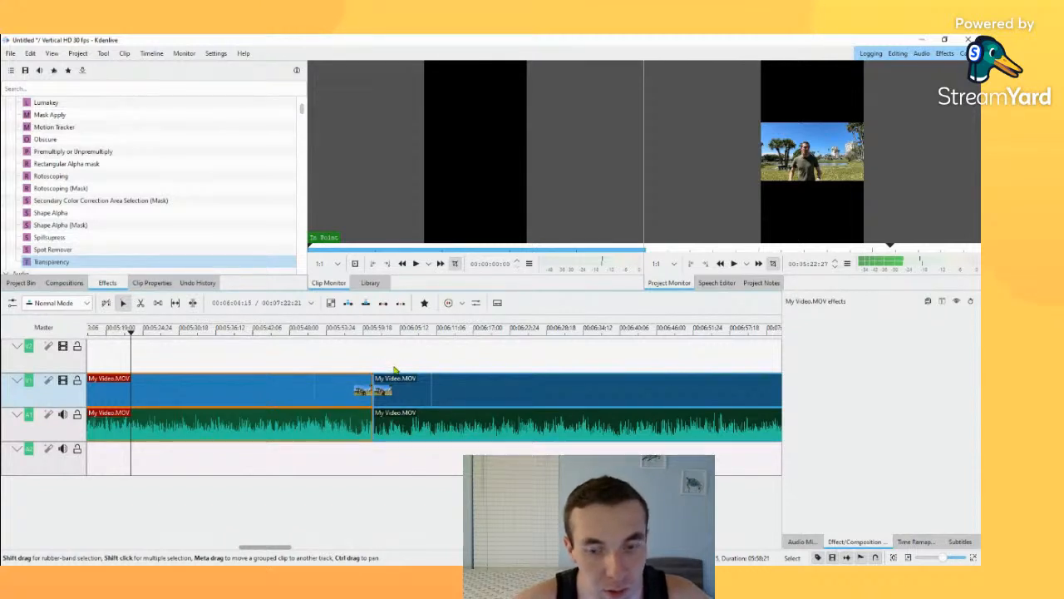
Step: Examine the join between the two segments at several playhead positions between about 5:48 and 6:07
{"action": "left_click", "coordinate": [344, 365]}
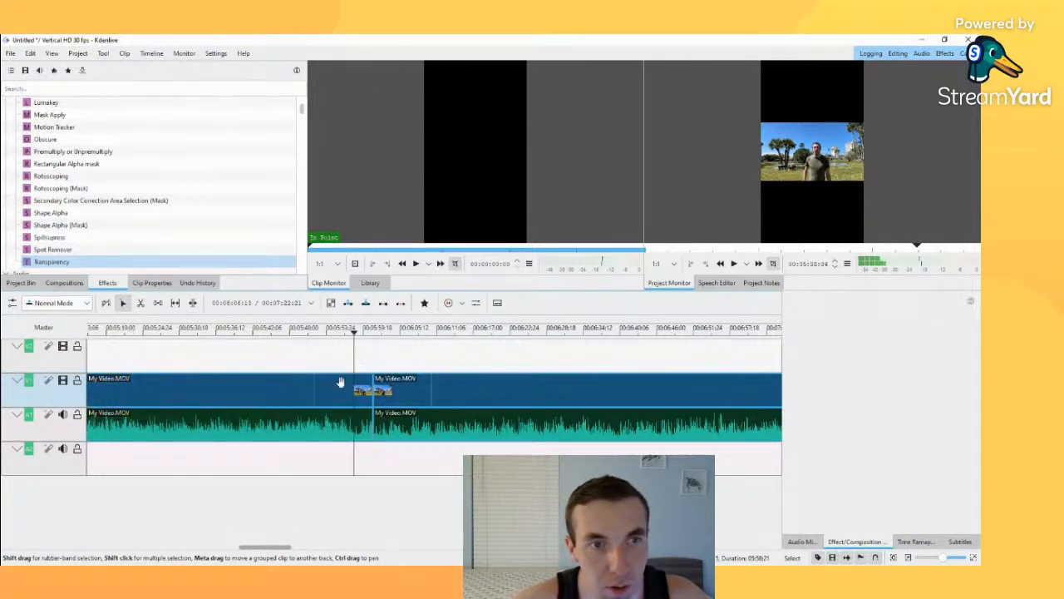
{"action": "left_click", "coordinate": [346, 378]}
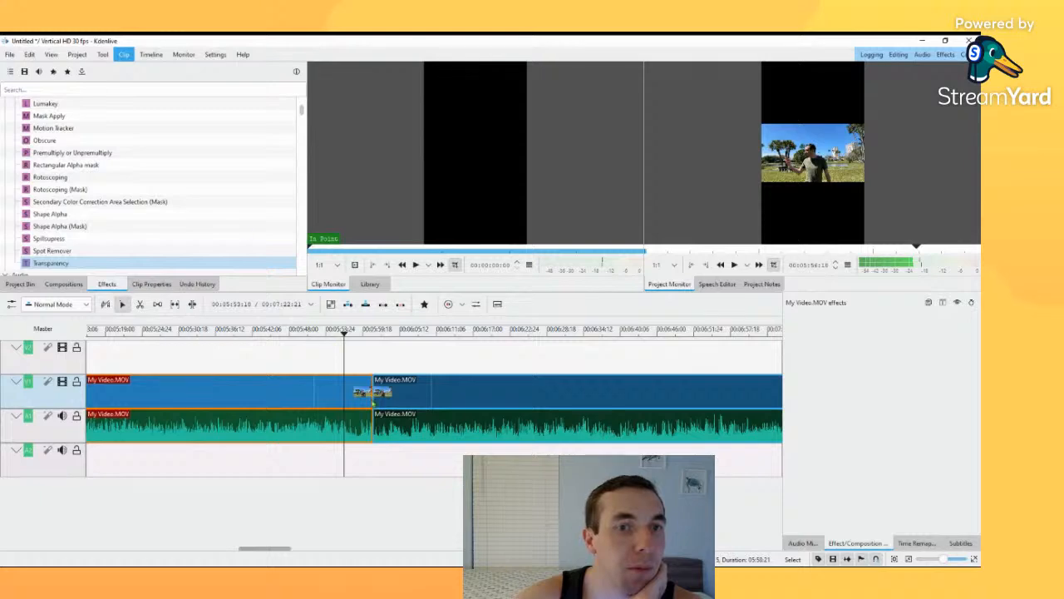
{"action": "left_click", "coordinate": [388, 458]}
{"action": "left_click", "coordinate": [352, 391]}
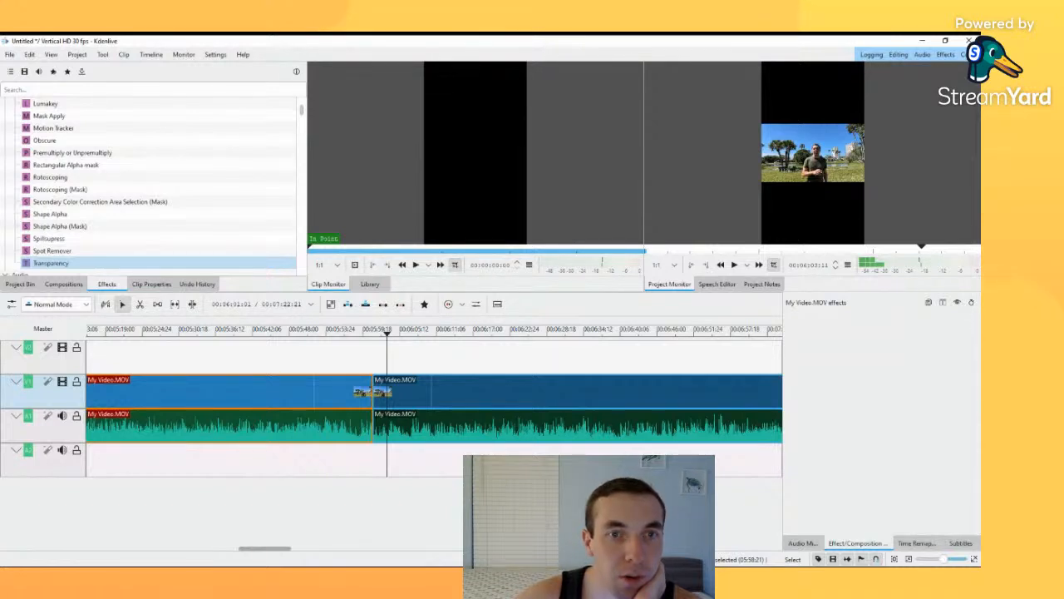
{"action": "left_click", "coordinate": [291, 358]}
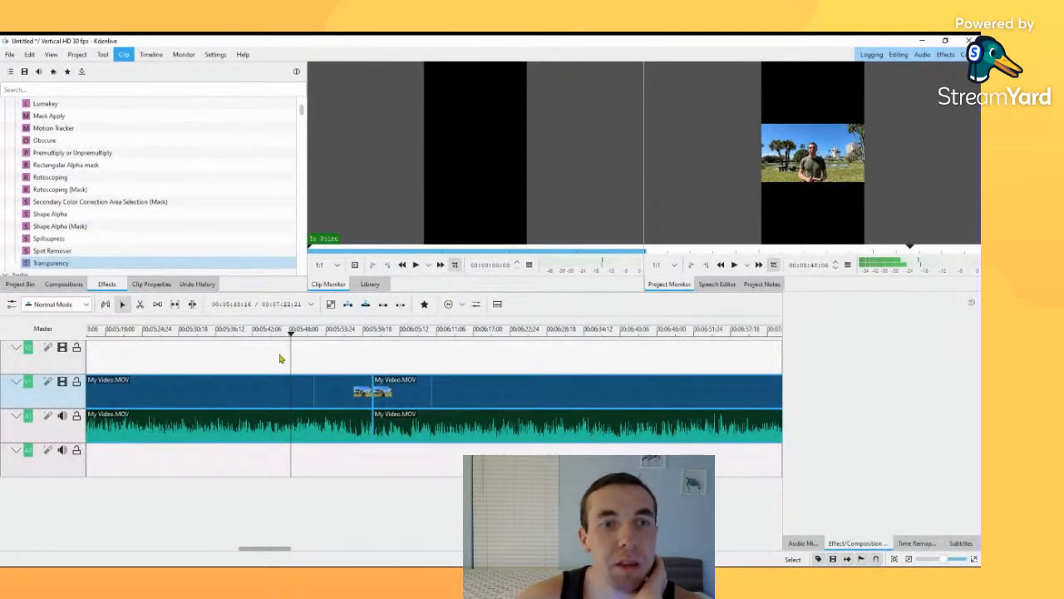
{"action": "left_click", "coordinate": [409, 367]}
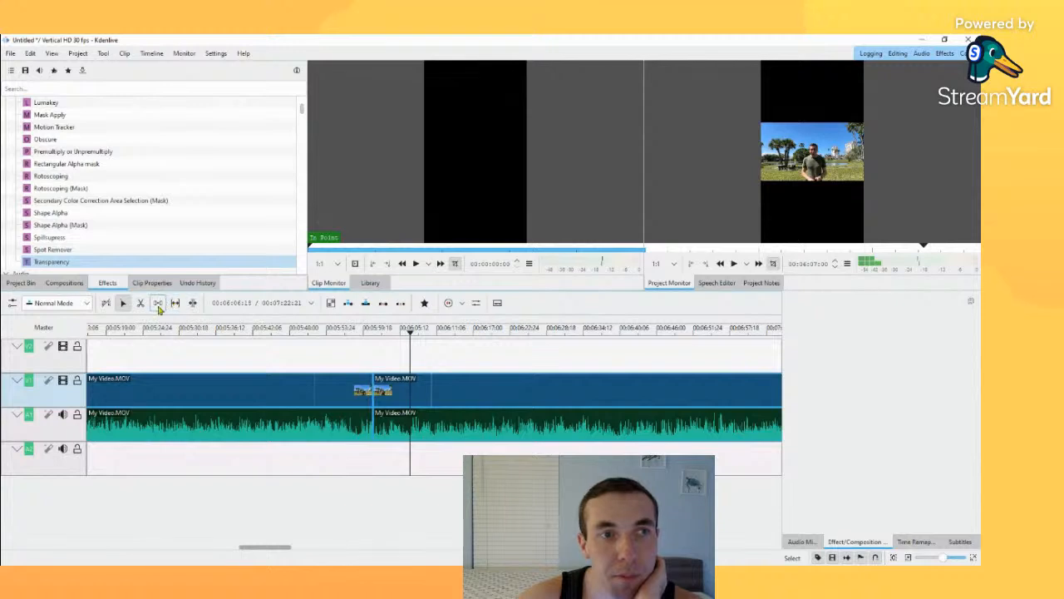
{"action": "left_click_drag", "start_coordinate": [107, 346], "coordinate": [366, 363]}
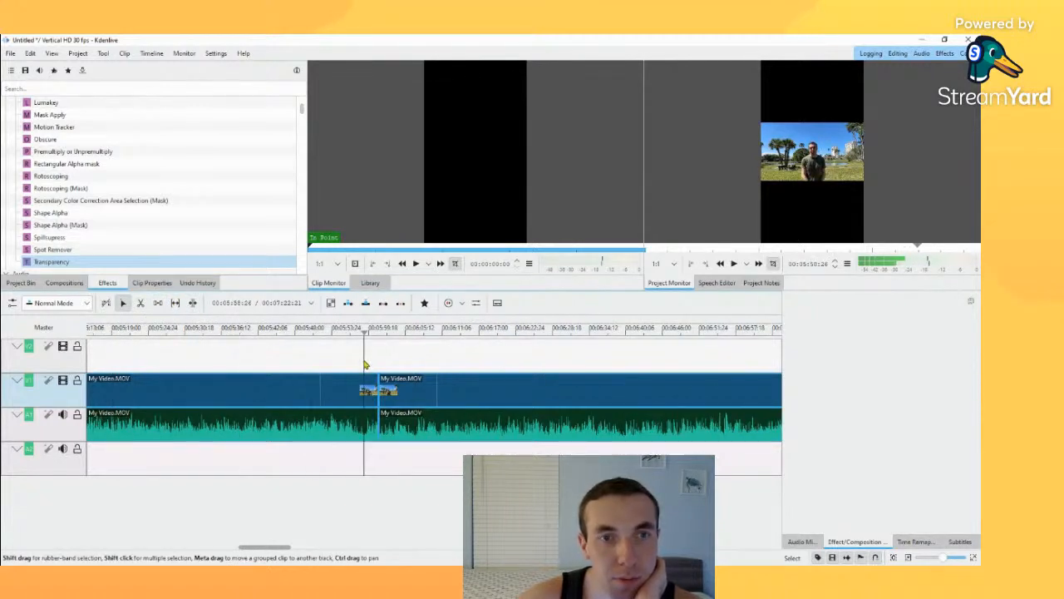
Step: Apply a Transform effect to the last My Video.MOV segment and view its settings
{"action": "left_click", "coordinate": [423, 399]}
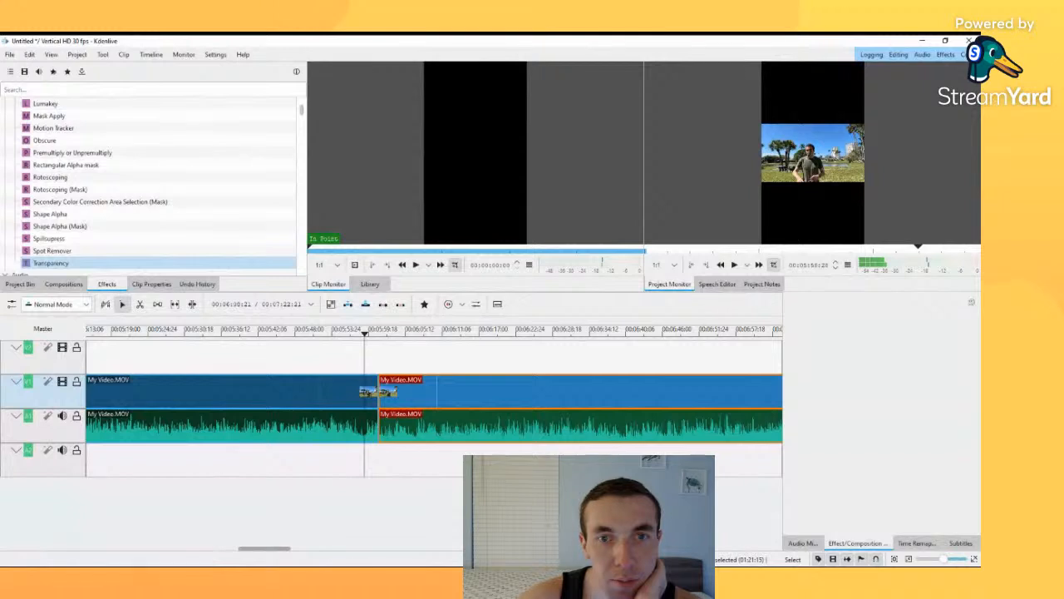
{"action": "left_click_drag", "start_coordinate": [609, 391], "coordinate": [605, 389]}
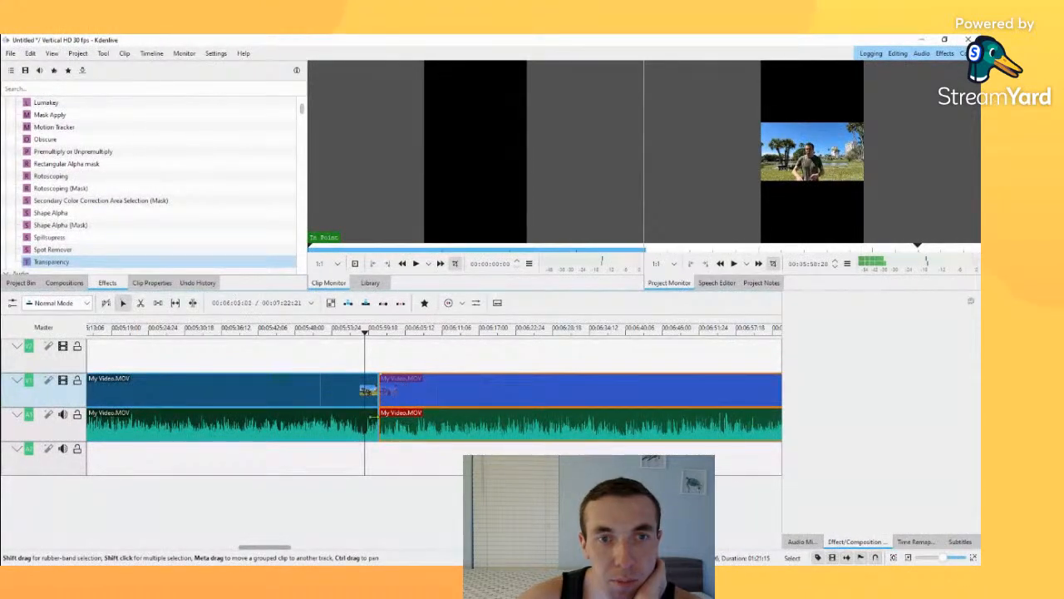
{"action": "mouse_move", "coordinate": [365, 332]}
{"action": "left_mouse_down"}
{"action": "mouse_move", "coordinate": [390, 332]}
{"action": "mouse_move", "coordinate": [354, 333]}
{"action": "left_mouse_up"}
{"action": "double_click", "coordinate": [368, 388]}
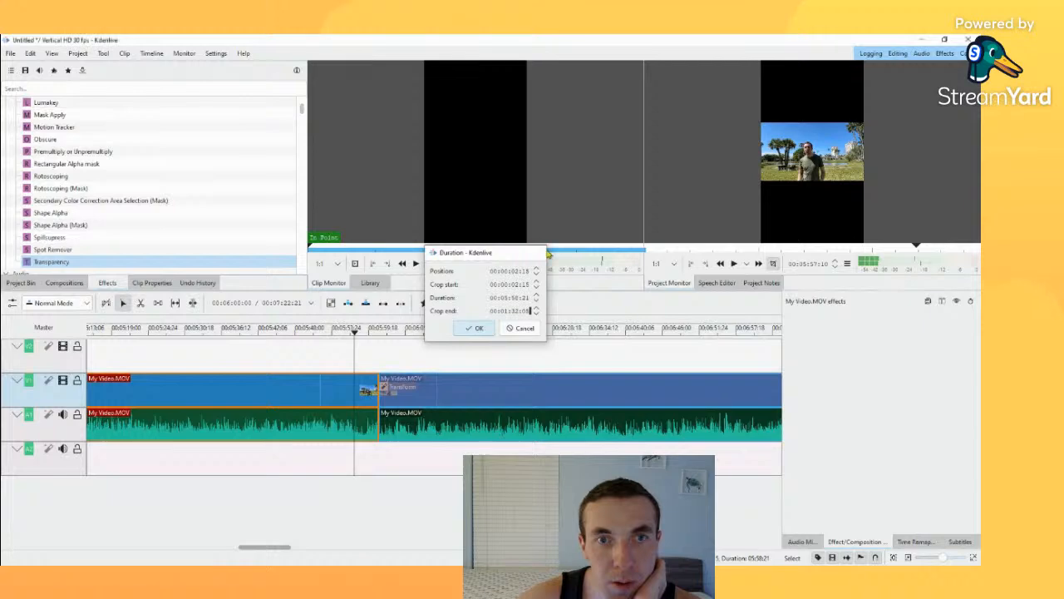
{"action": "left_click", "coordinate": [538, 252]}
{"action": "left_click", "coordinate": [398, 390]}
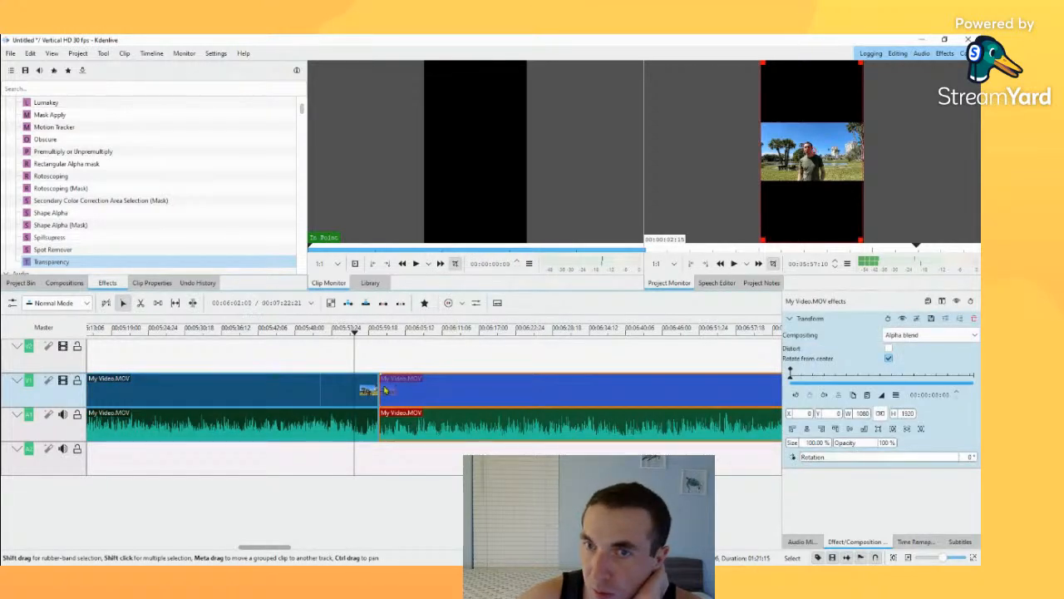
{"action": "left_click", "coordinate": [371, 357]}
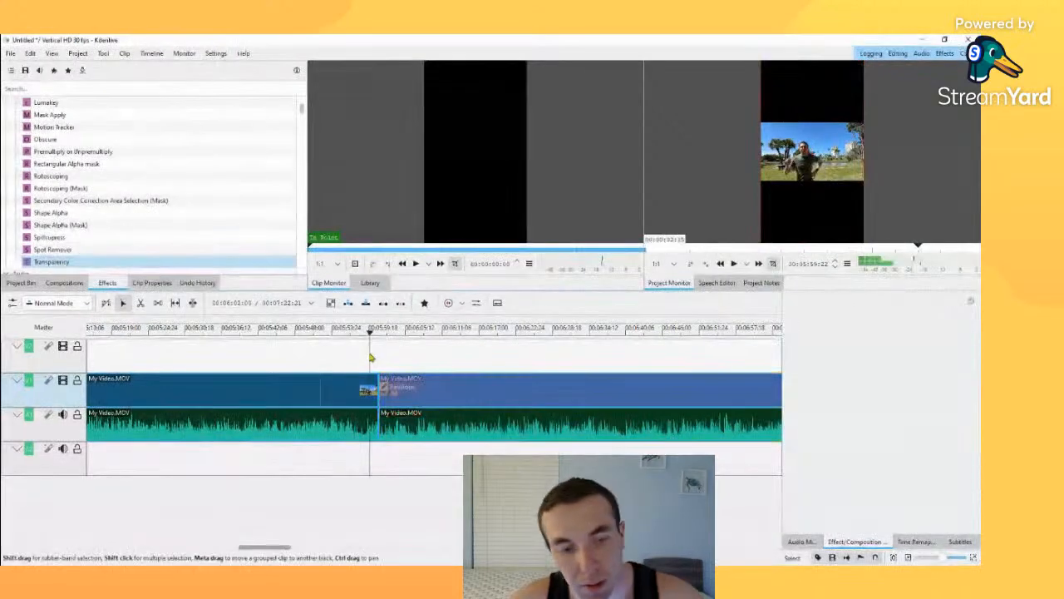
Step: Undo the Transform effect and the segment's earlier move, and place the last segment against the first again to close the gap
{"action": "key", "text": "ctrl+z"}
{"action": "key", "text": "ctrl+z"}
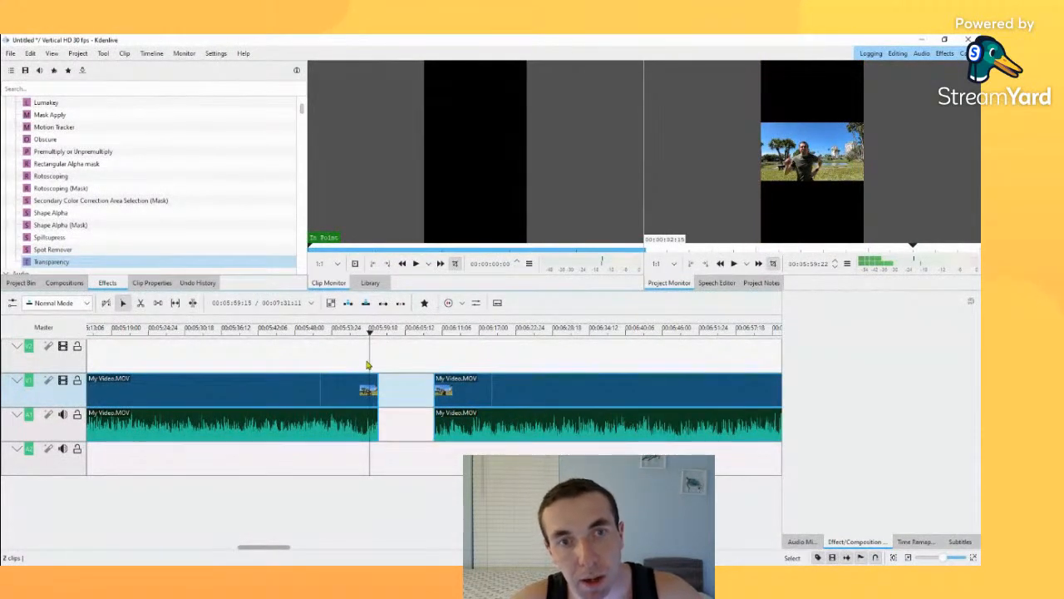
{"action": "left_click_drag", "start_coordinate": [448, 394], "coordinate": [392, 394]}
{"action": "left_click", "coordinate": [172, 329]}
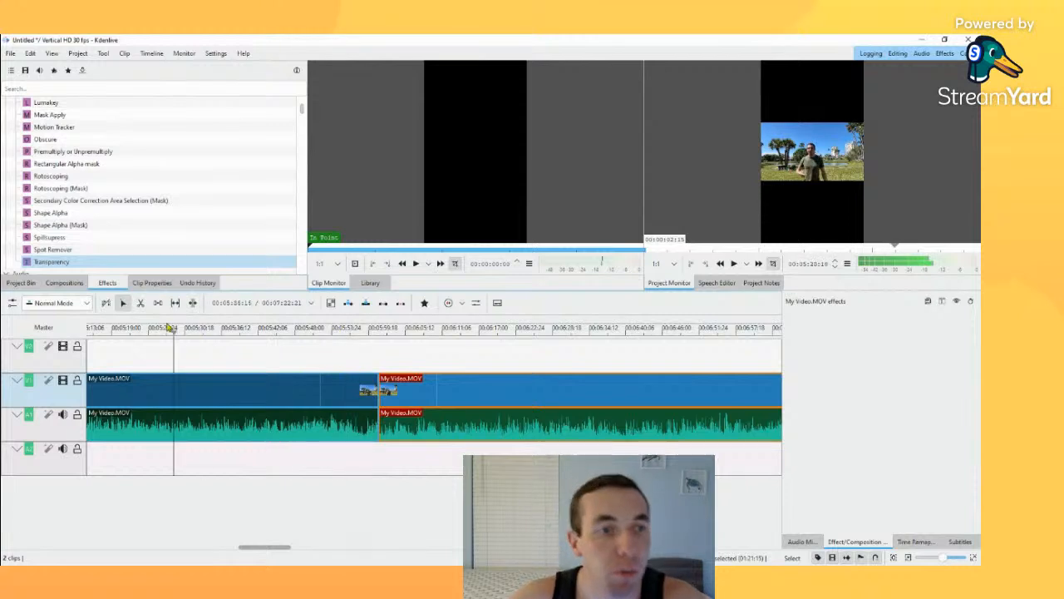
{"action": "left_click_drag", "start_coordinate": [172, 328], "coordinate": [206, 347]}
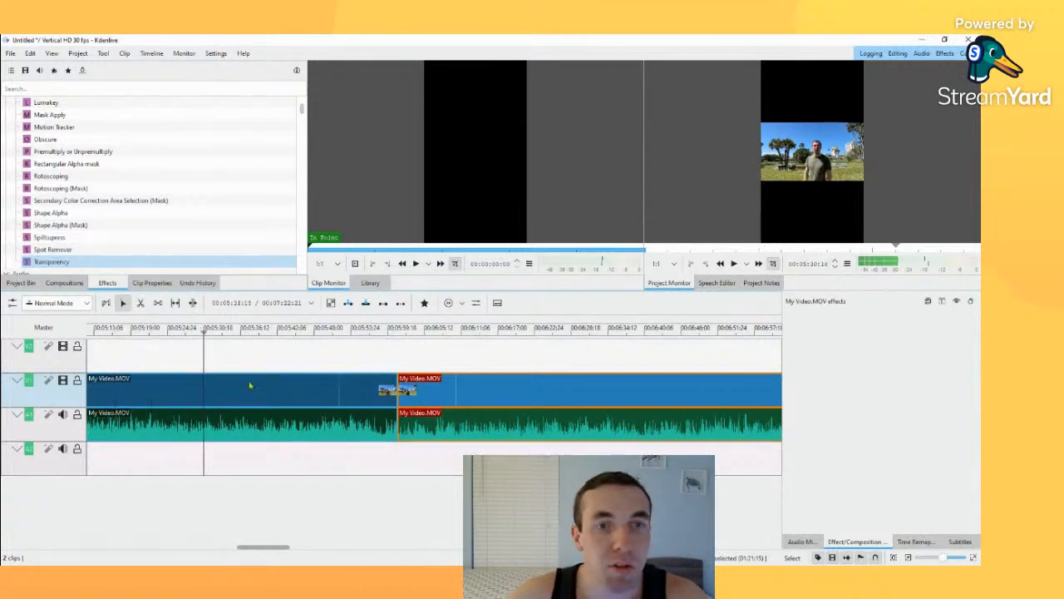
Step: Apply a Transform effect to the first My Video.MOV segment at about 5:34, nudge the picture upward and enlarge it to about 131%
{"action": "left_click_drag", "start_coordinate": [249, 385], "coordinate": [277, 401]}
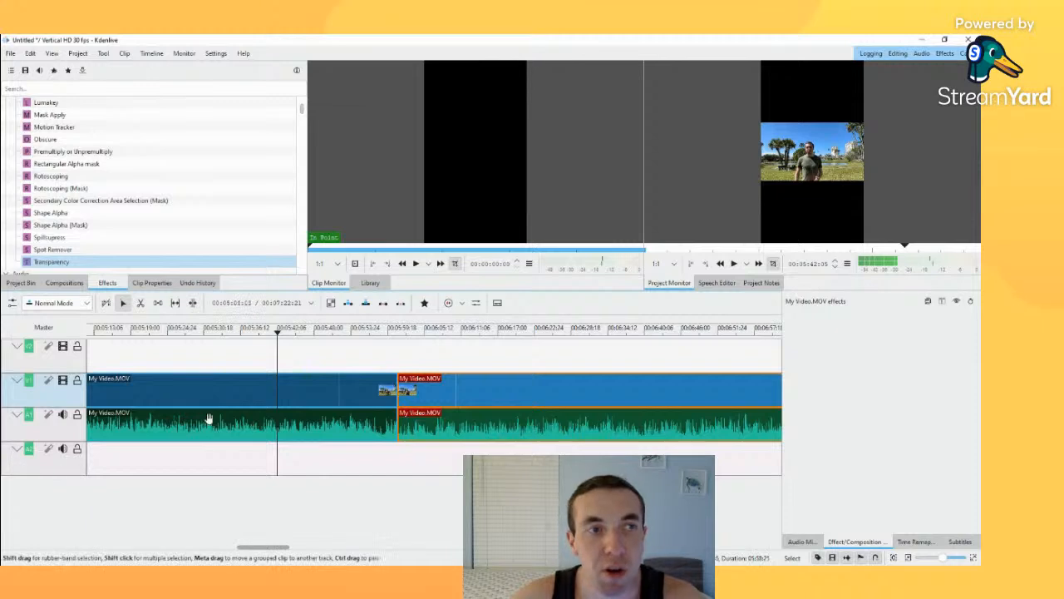
{"action": "left_click", "coordinate": [235, 377]}
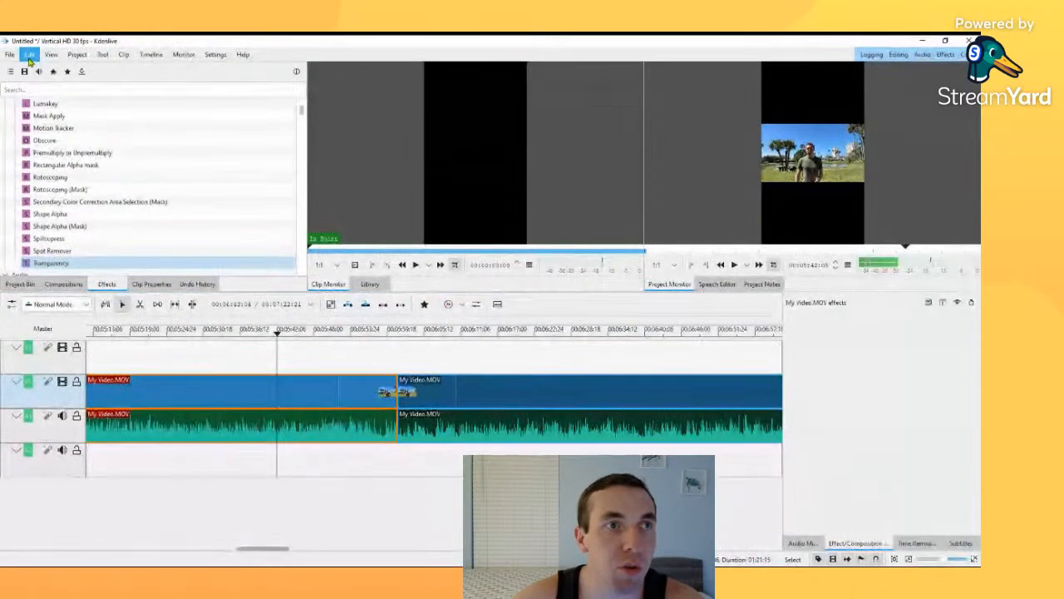
{"action": "left_click", "coordinate": [228, 349]}
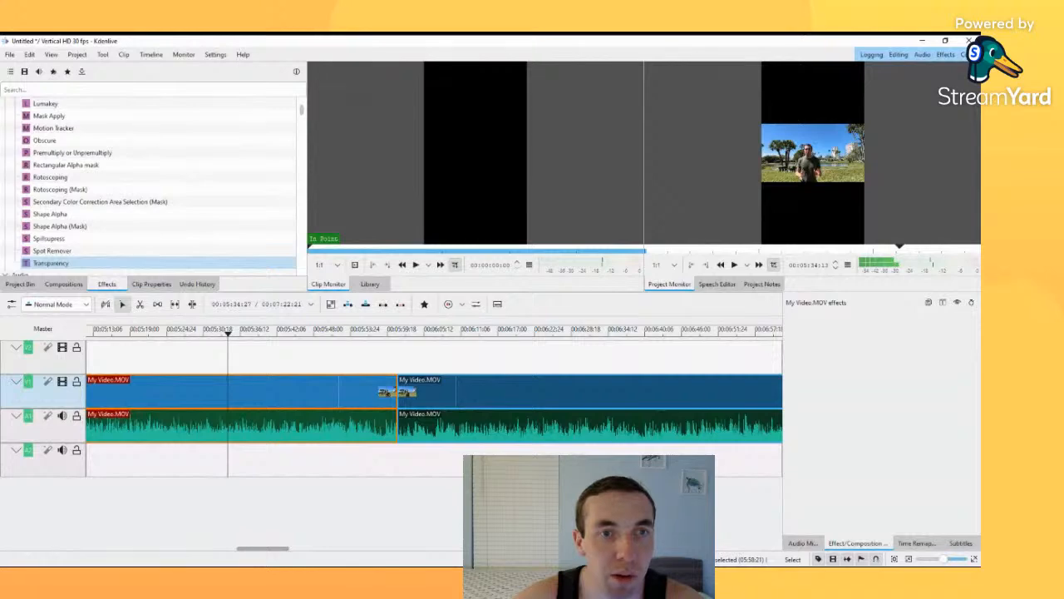
{"action": "left_click", "coordinate": [357, 395]}
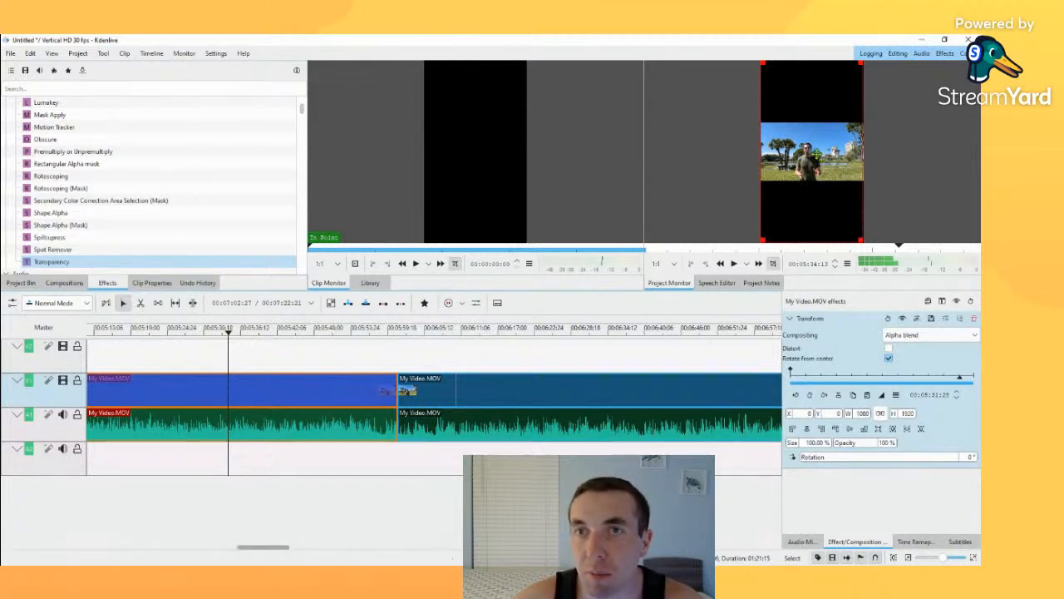
{"action": "mouse_move", "coordinate": [813, 158]}
{"action": "left_mouse_down"}
{"action": "mouse_move", "coordinate": [826, 163]}
{"action": "mouse_move", "coordinate": [813, 143]}
{"action": "left_mouse_up"}
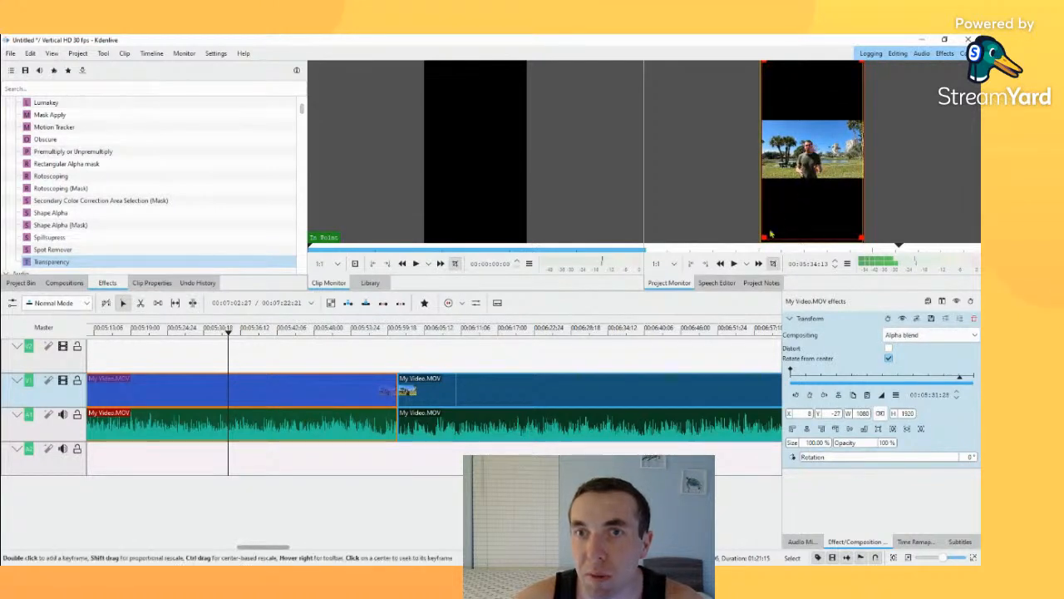
{"action": "left_click_drag", "start_coordinate": [763, 238], "coordinate": [706, 293]}
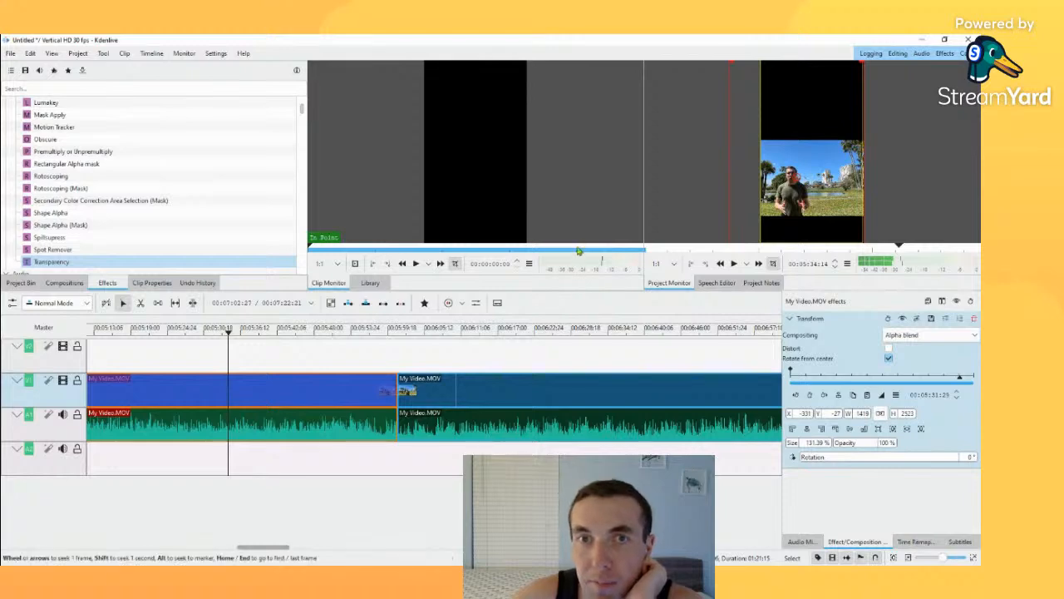
Step: Enlarge the project monitor by reducing the height of the timeline and the width of the clip monitor
{"action": "left_click_drag", "start_coordinate": [580, 292], "coordinate": [537, 440]}
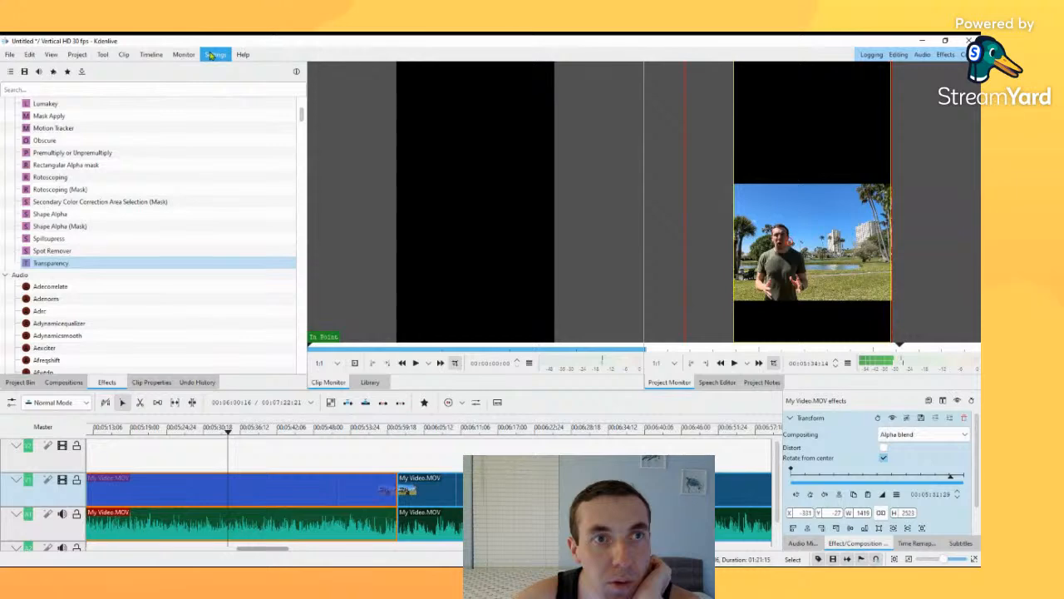
{"action": "left_click", "coordinate": [520, 149]}
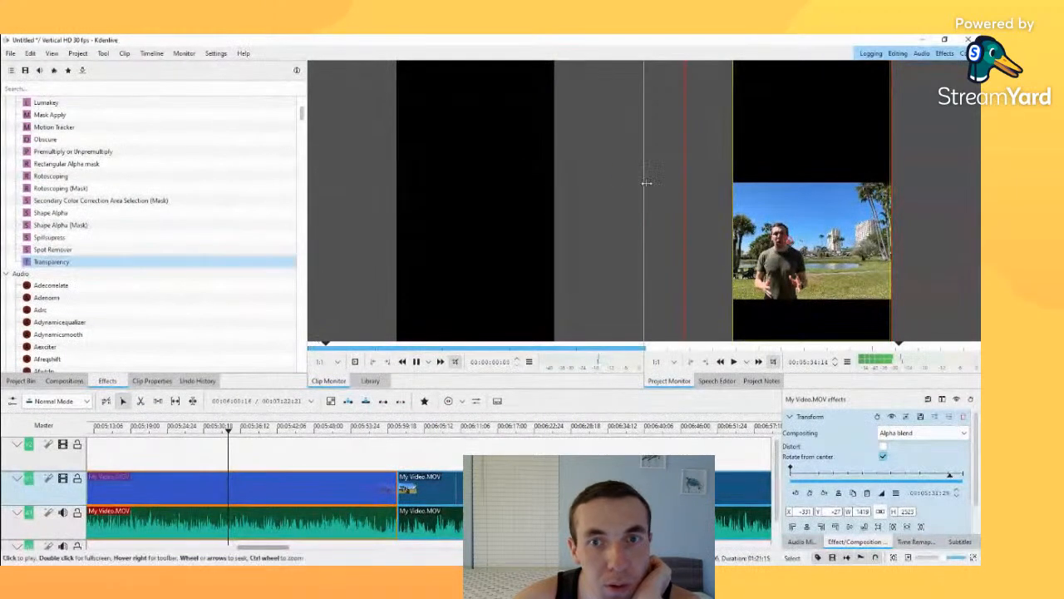
{"action": "left_click_drag", "start_coordinate": [633, 197], "coordinate": [399, 171]}
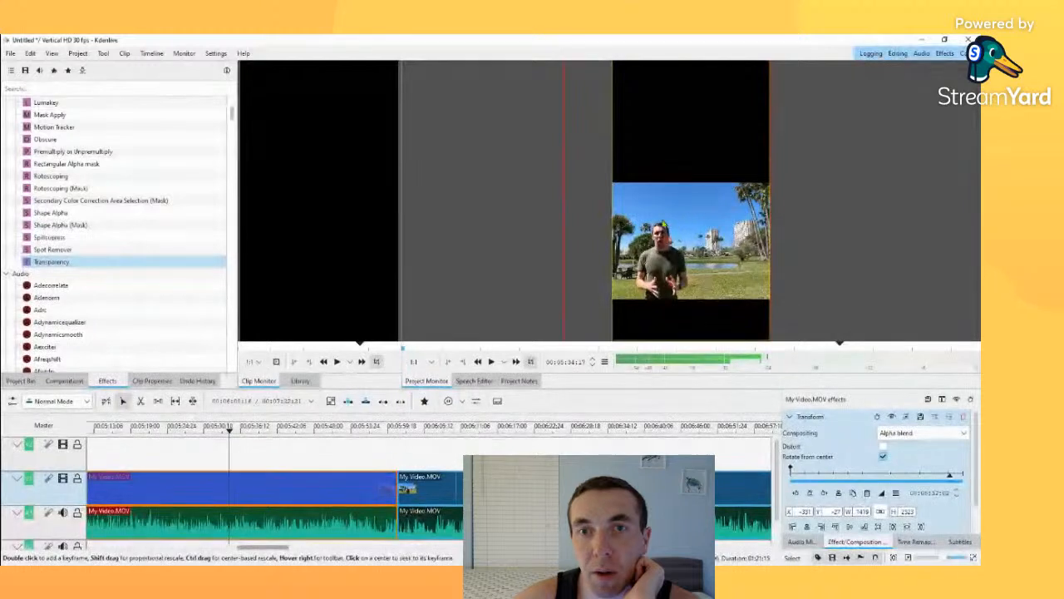
Step: Scale the first segment to 445% and position it at about X -1791, Y -3578 so the man fills the vertical frame
{"action": "left_click_drag", "start_coordinate": [663, 240], "coordinate": [704, 289]}
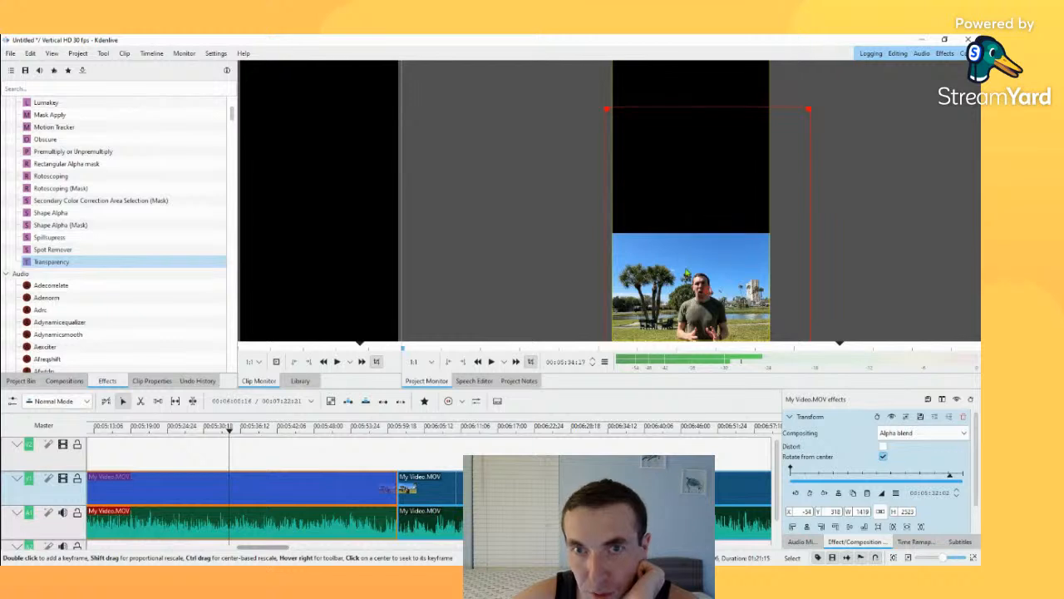
{"action": "left_click_drag", "start_coordinate": [702, 292], "coordinate": [701, 204]}
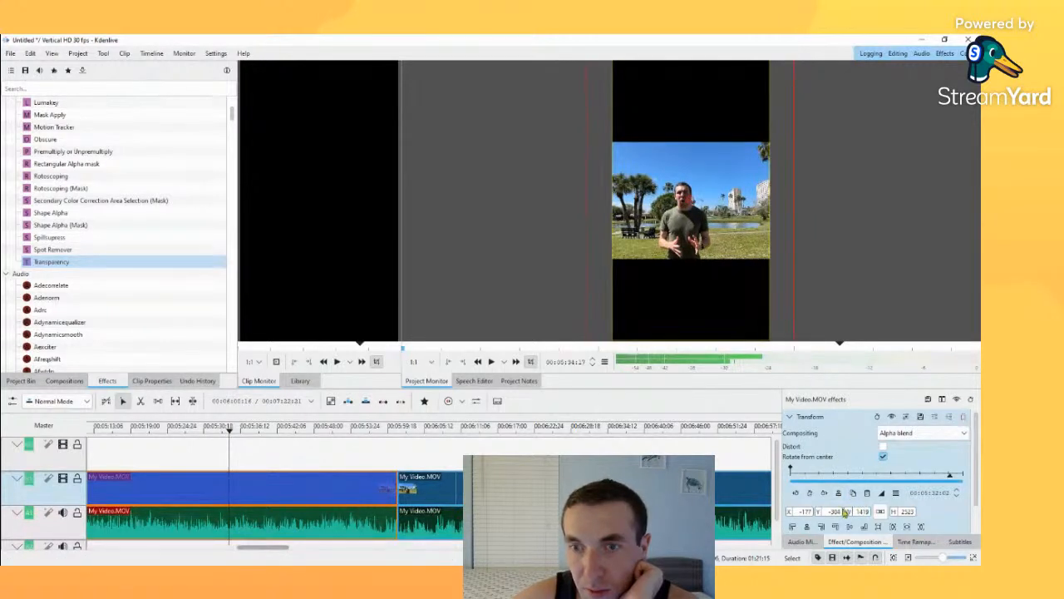
{"action": "scroll", "coordinate": [810, 509], "scroll_direction": "down", "scroll_amount": 1}
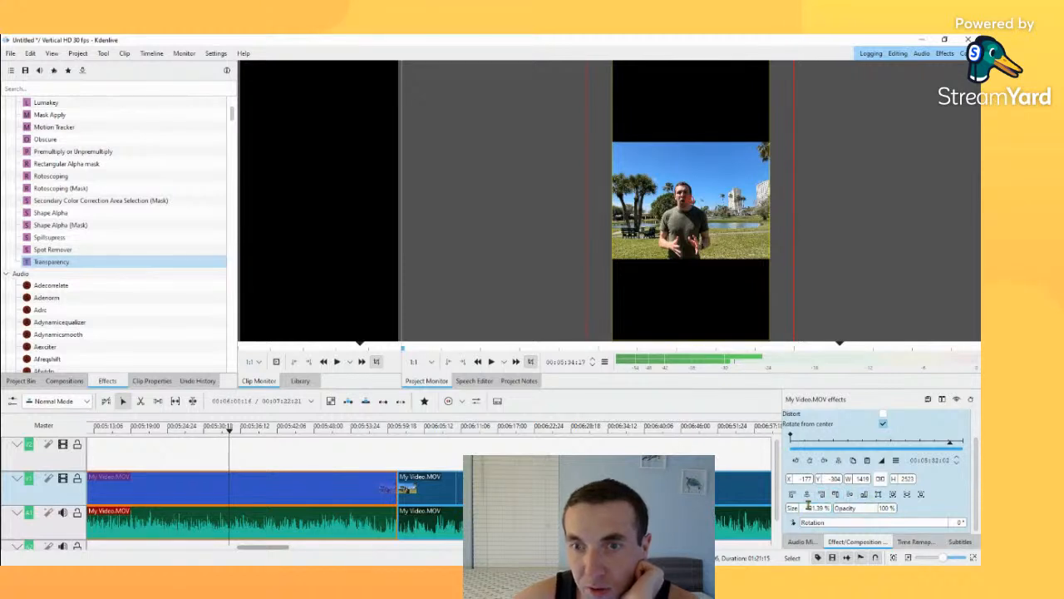
{"action": "left_click_drag", "start_coordinate": [796, 513], "coordinate": [820, 509]}
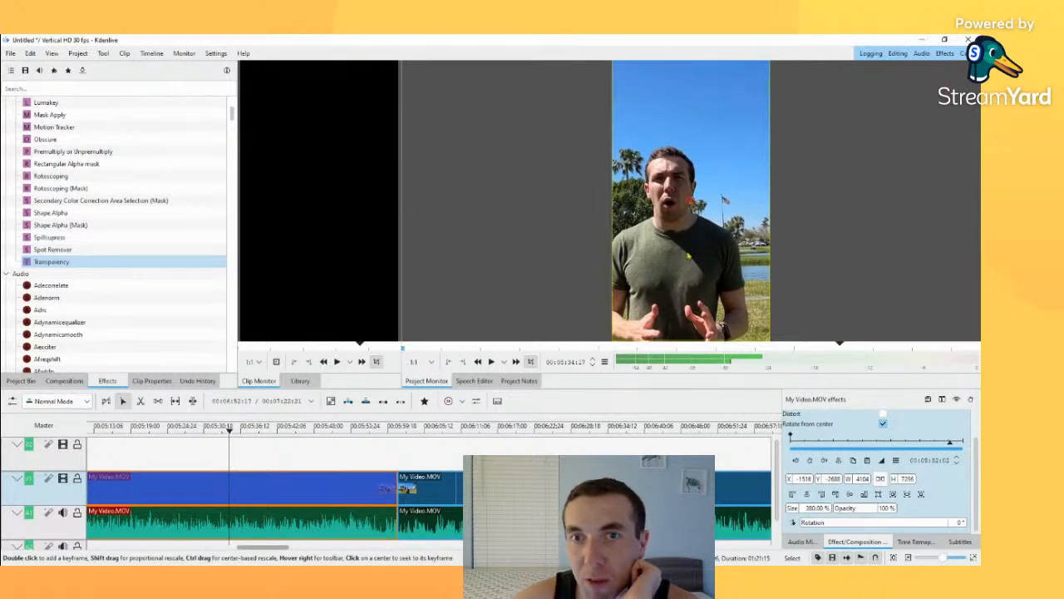
{"action": "left_click_drag", "start_coordinate": [690, 196], "coordinate": [701, 177]}
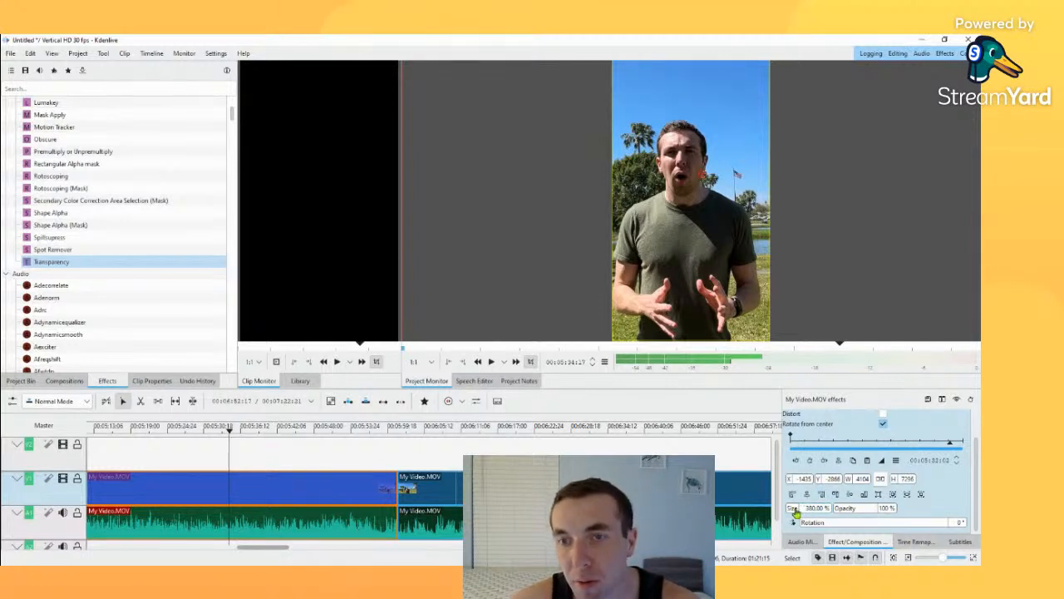
{"action": "left_click_drag", "start_coordinate": [796, 513], "coordinate": [807, 513]}
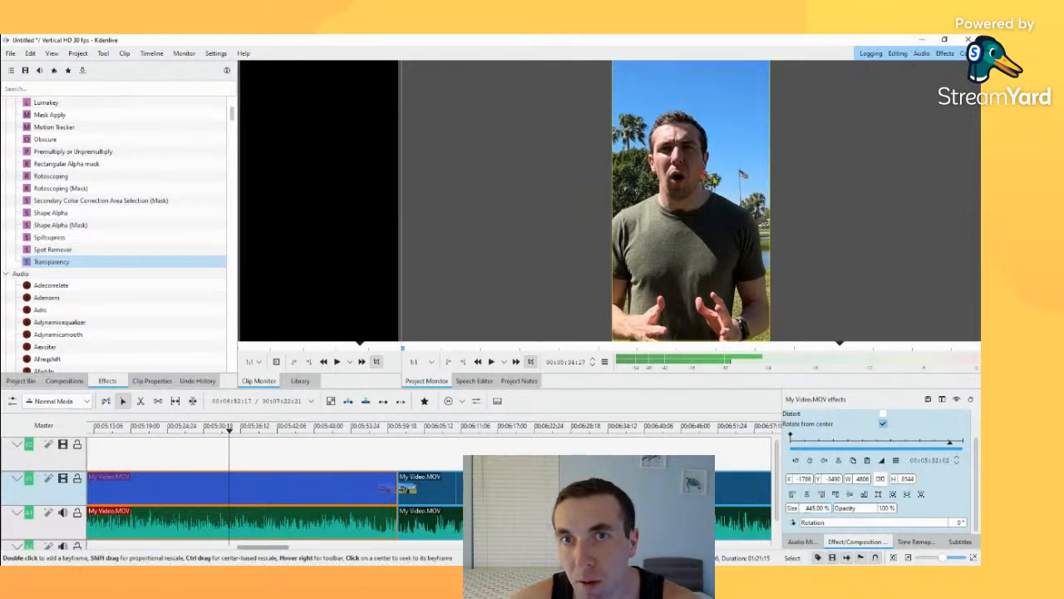
{"action": "left_click_drag", "start_coordinate": [703, 175], "coordinate": [715, 161]}
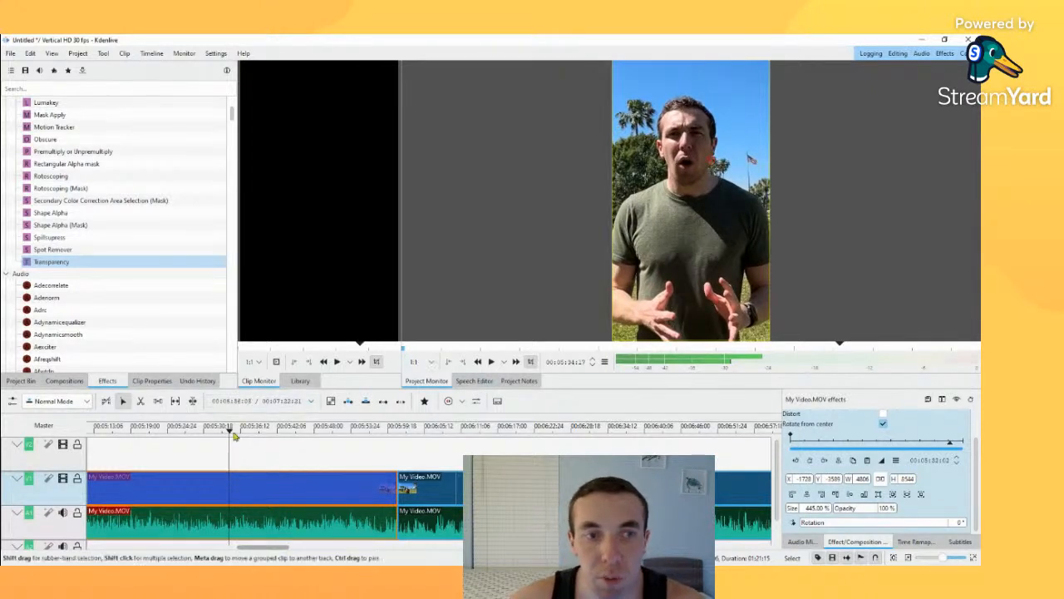
{"action": "left_click_drag", "start_coordinate": [229, 428], "coordinate": [251, 429]}
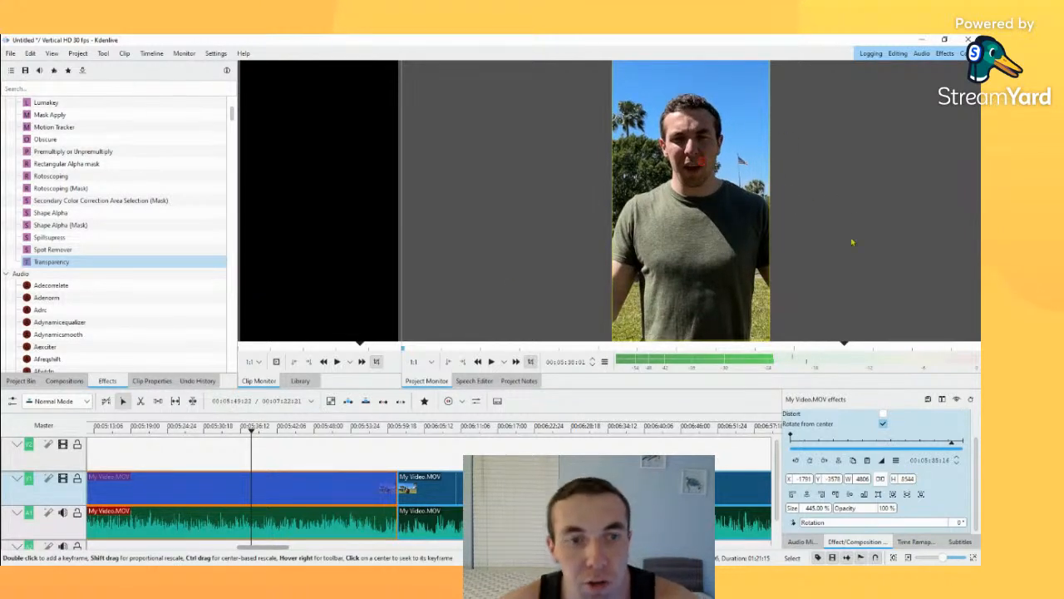
Step: Delete the second My Video.MOV segment, which starts shortly before the six-minute mark
{"action": "left_click_drag", "start_coordinate": [252, 431], "coordinate": [435, 462]}
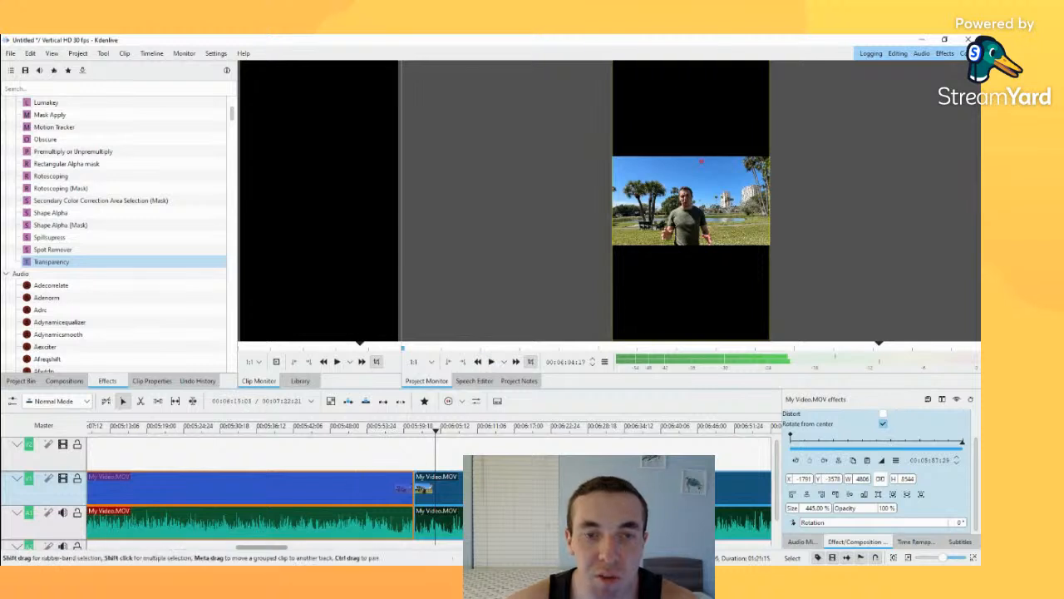
{"action": "left_click", "coordinate": [502, 489]}
{"action": "key", "text": "Delete"}
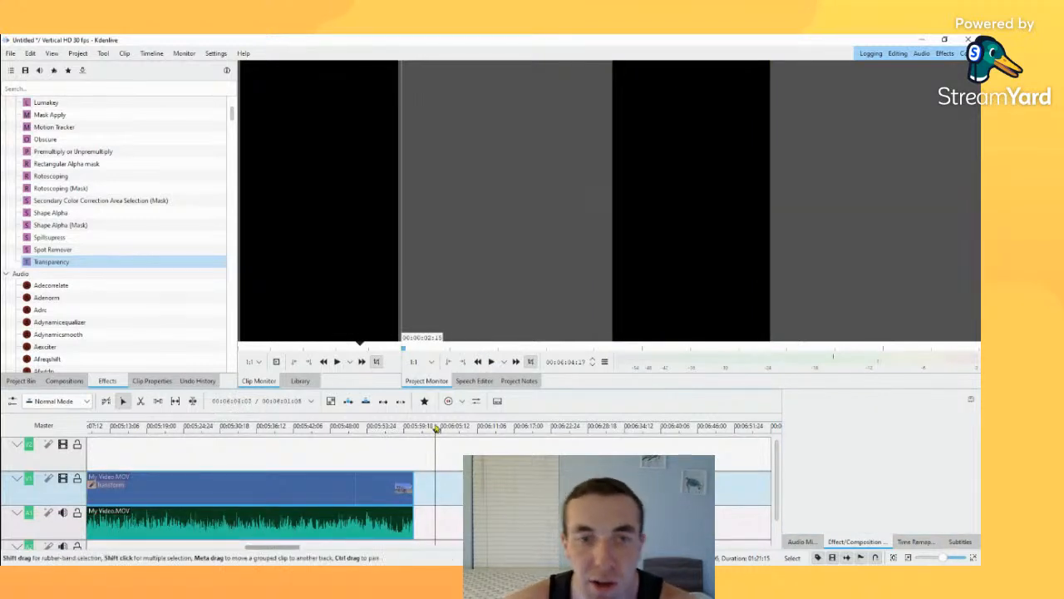
Step: Play and scrub the remaining segment between about 5:30 and 5:52 to check the enlarged framing
{"action": "left_click", "coordinate": [287, 429]}
{"action": "left_click", "coordinate": [223, 428]}
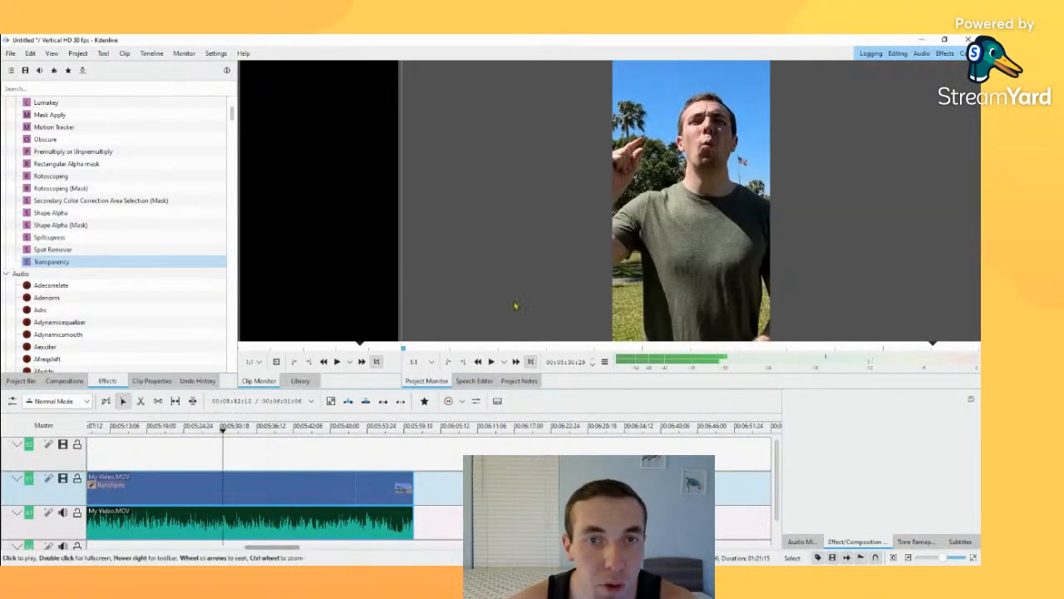
{"action": "left_click", "coordinate": [275, 428]}
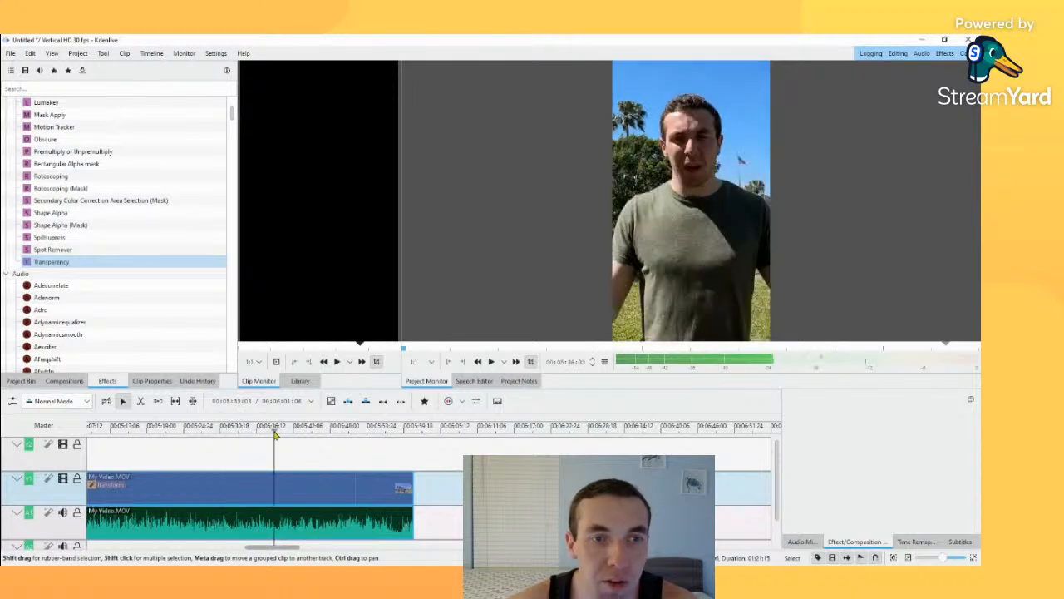
{"action": "left_click", "coordinate": [492, 362]}
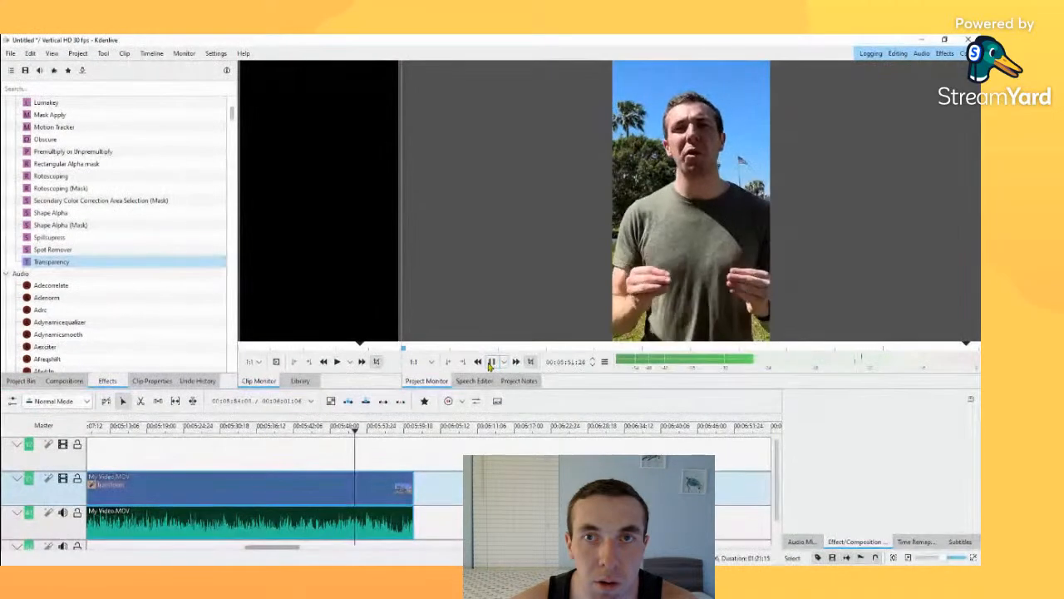
{"action": "left_click", "coordinate": [491, 363]}
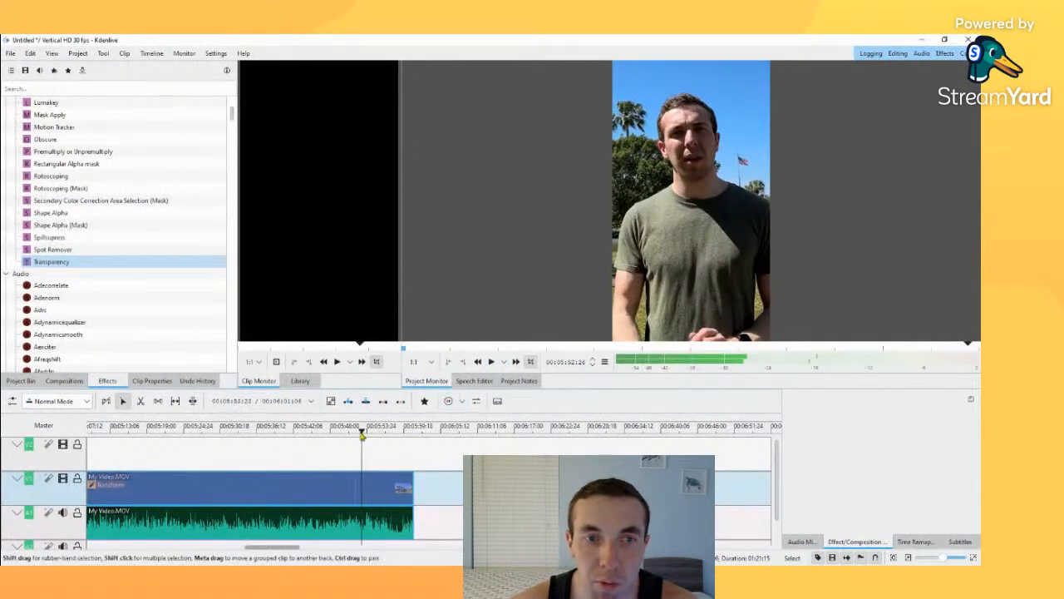
{"action": "left_click_drag", "start_coordinate": [354, 430], "coordinate": [346, 429]}
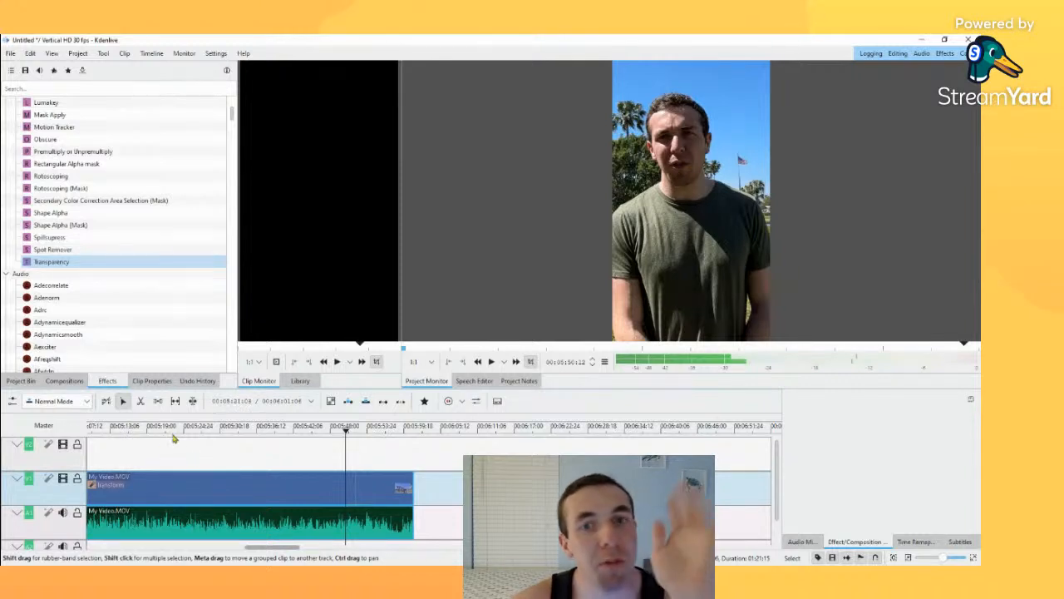
{"action": "left_click", "coordinate": [279, 491]}
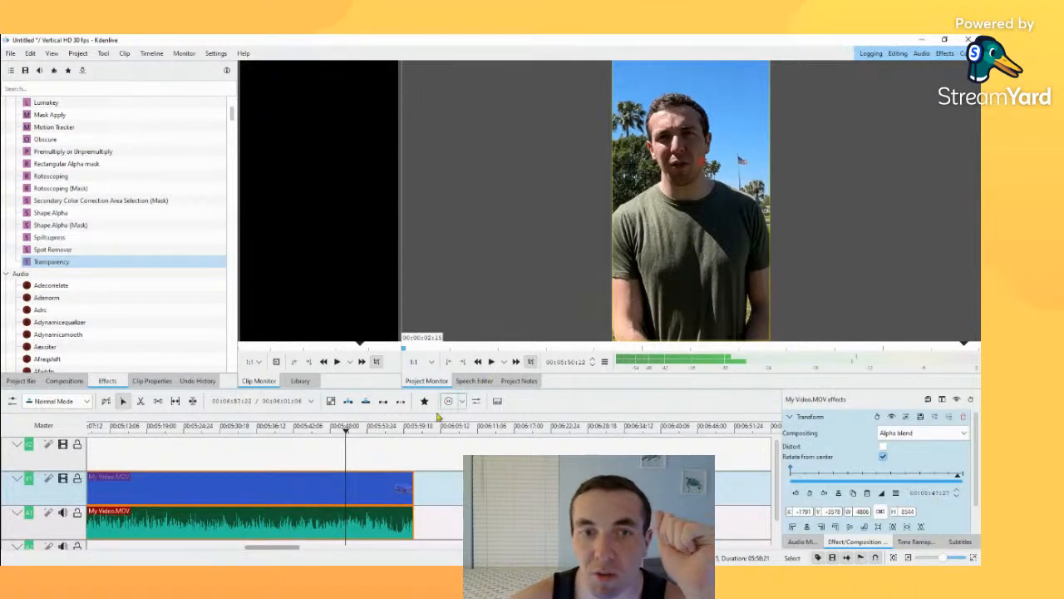
Step: Place the playhead at about 5:48 and import the image Money.png into the project bin
{"action": "left_click", "coordinate": [335, 450]}
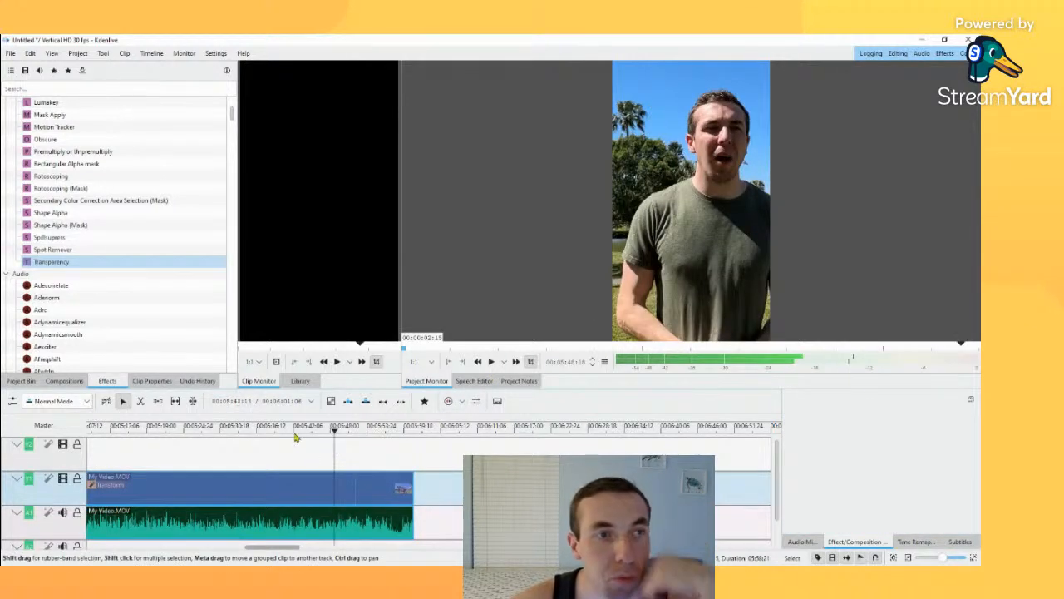
{"action": "left_click", "coordinate": [23, 381]}
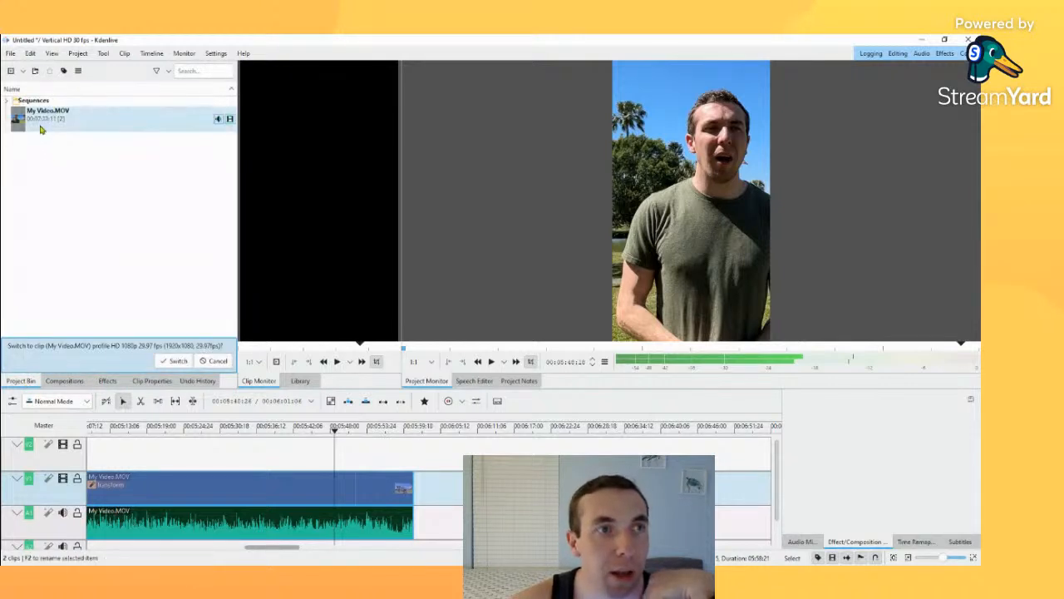
{"action": "left_click", "coordinate": [73, 388]}
{"action": "left_click", "coordinate": [25, 379]}
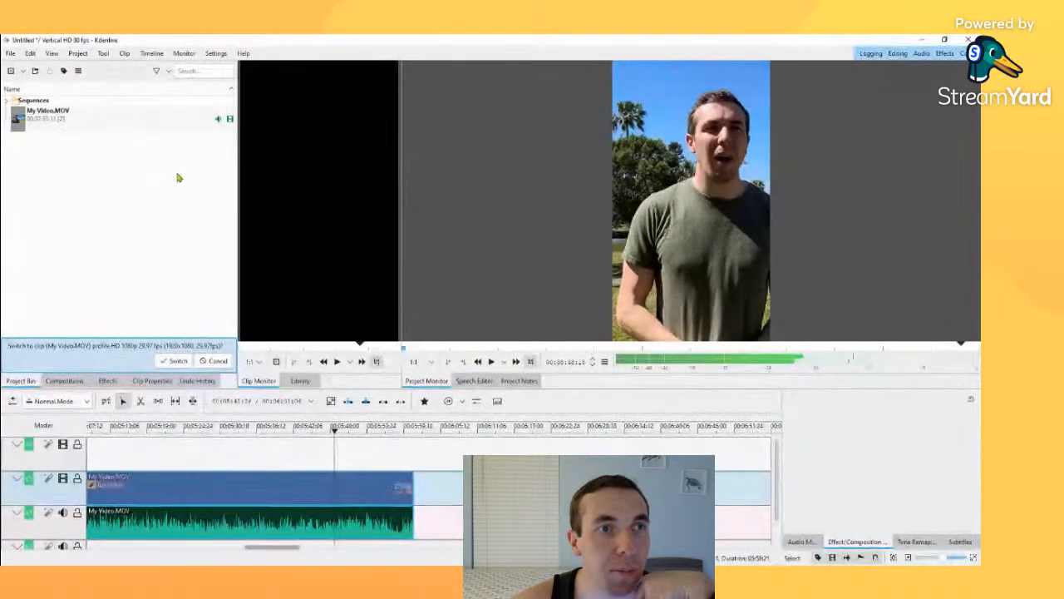
{"action": "double_click", "coordinate": [178, 170]}
{"action": "left_click", "coordinate": [358, 232]}
{"action": "double_click", "coordinate": [358, 232]}
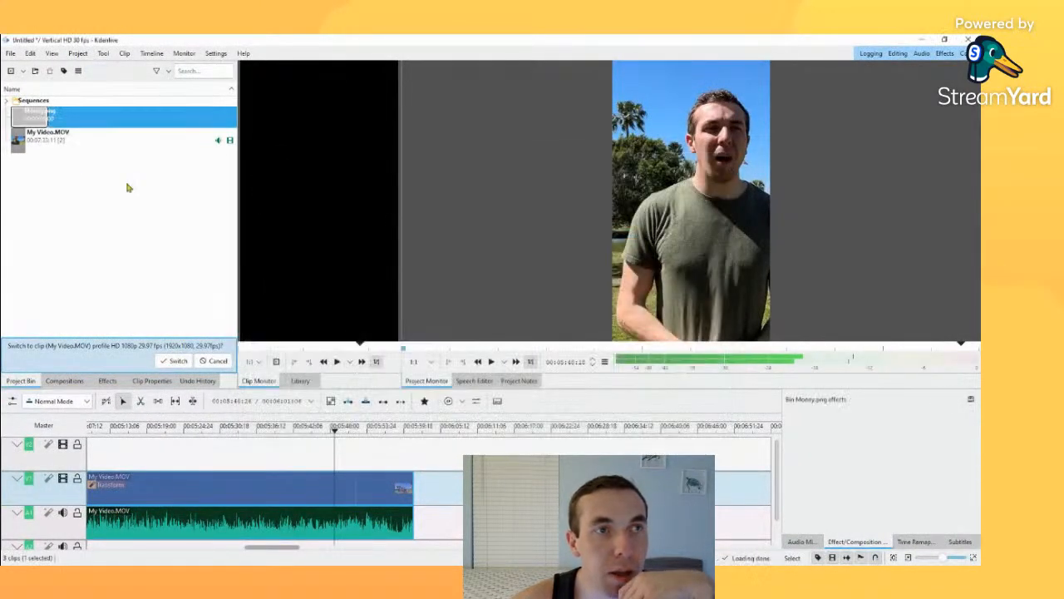
Step: Place Money.png on the upper video track above My Video.MOV, starting at about 5:48, and preview the overlay
{"action": "left_click_drag", "start_coordinate": [48, 119], "coordinate": [139, 330]}
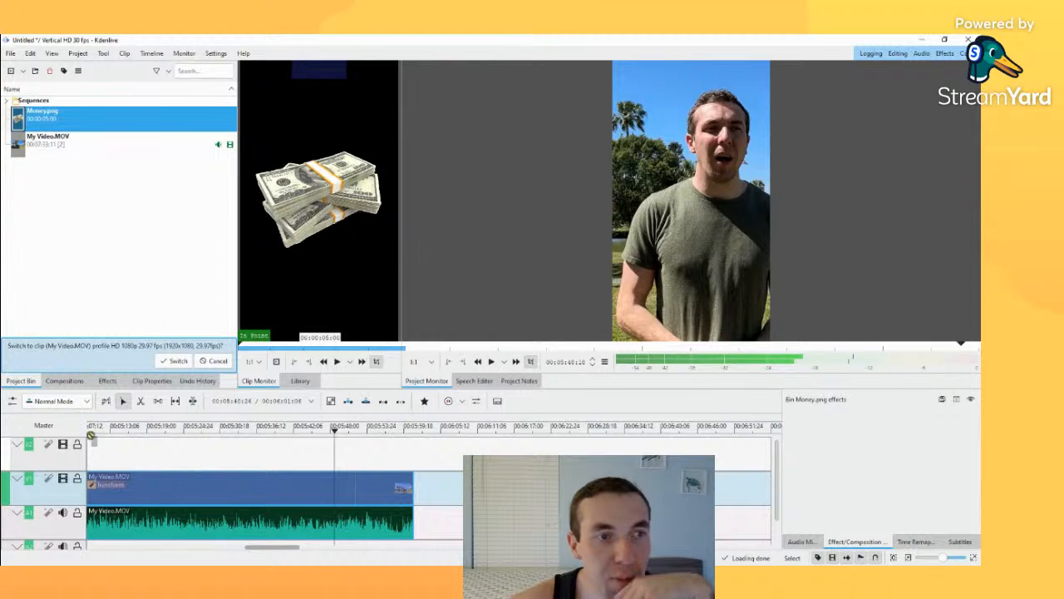
{"action": "left_click_drag", "start_coordinate": [90, 435], "coordinate": [336, 447]}
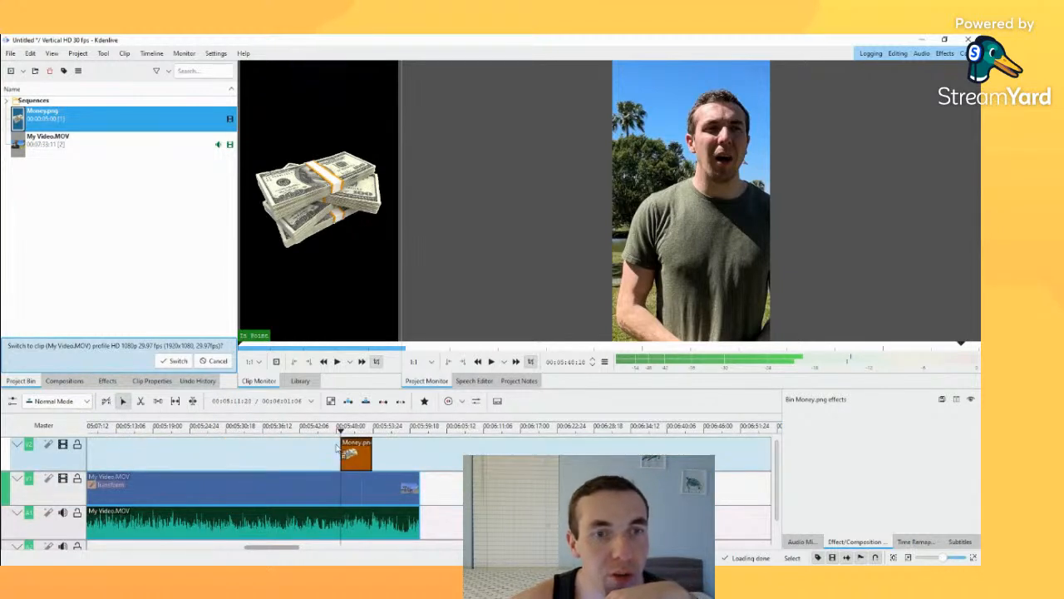
{"action": "left_click", "coordinate": [347, 429]}
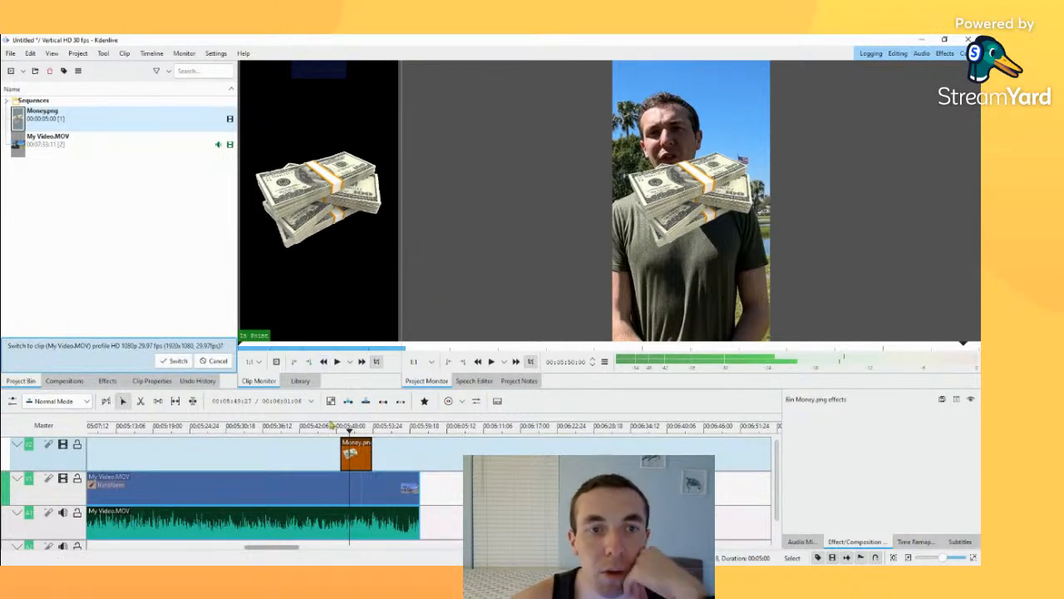
Step: Apply a Transform effect to the Money.png clip and shift the image slightly to the right and up in the frame
{"action": "left_click", "coordinate": [362, 451]}
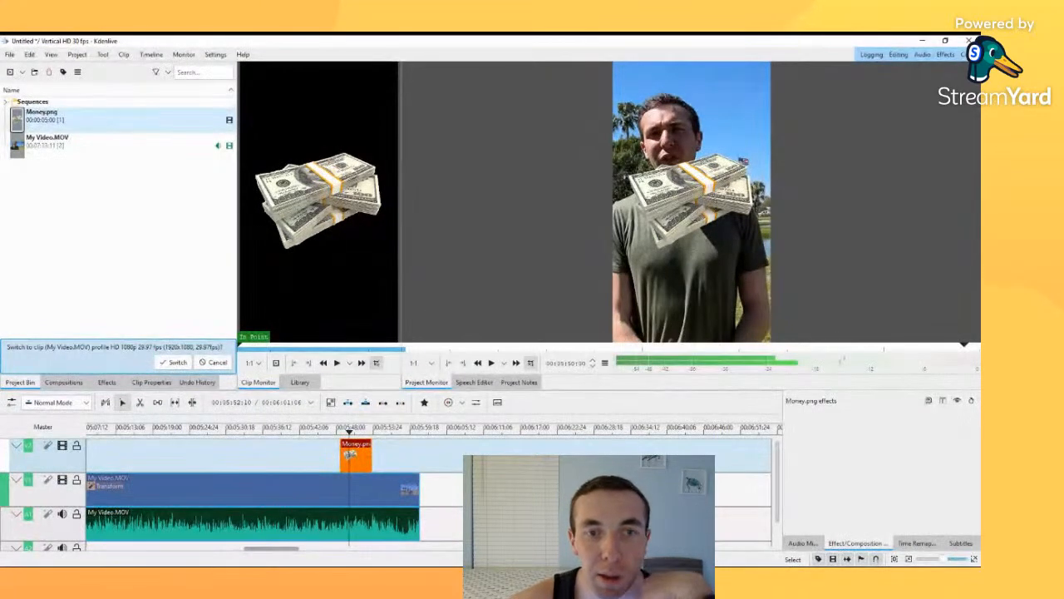
{"action": "left_click", "coordinate": [573, 432]}
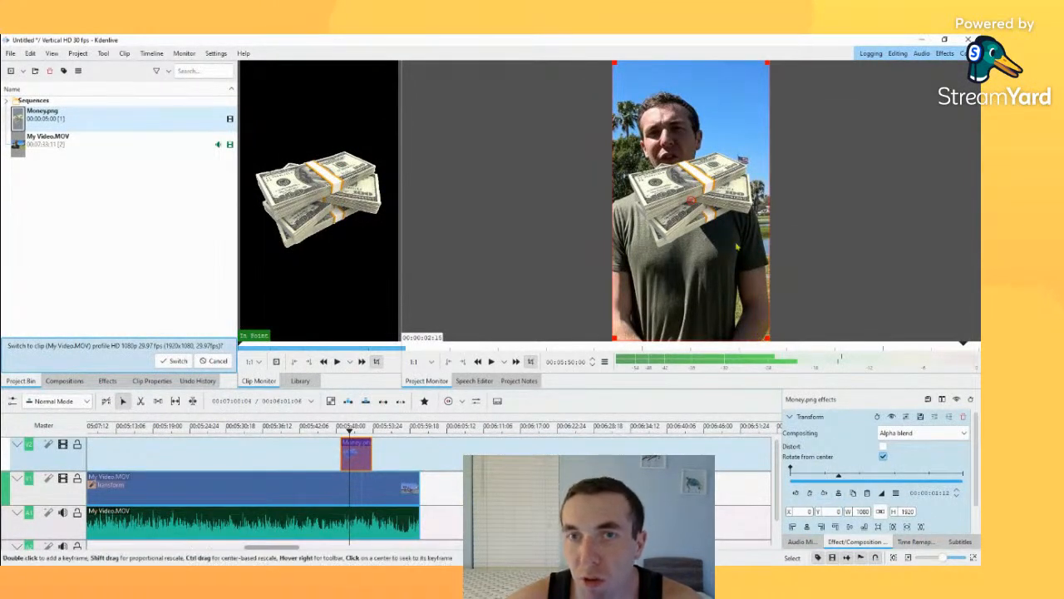
{"action": "mouse_move", "coordinate": [697, 202]}
{"action": "left_mouse_down"}
{"action": "mouse_move", "coordinate": [698, 216]}
{"action": "mouse_move", "coordinate": [706, 199]}
{"action": "left_mouse_up"}
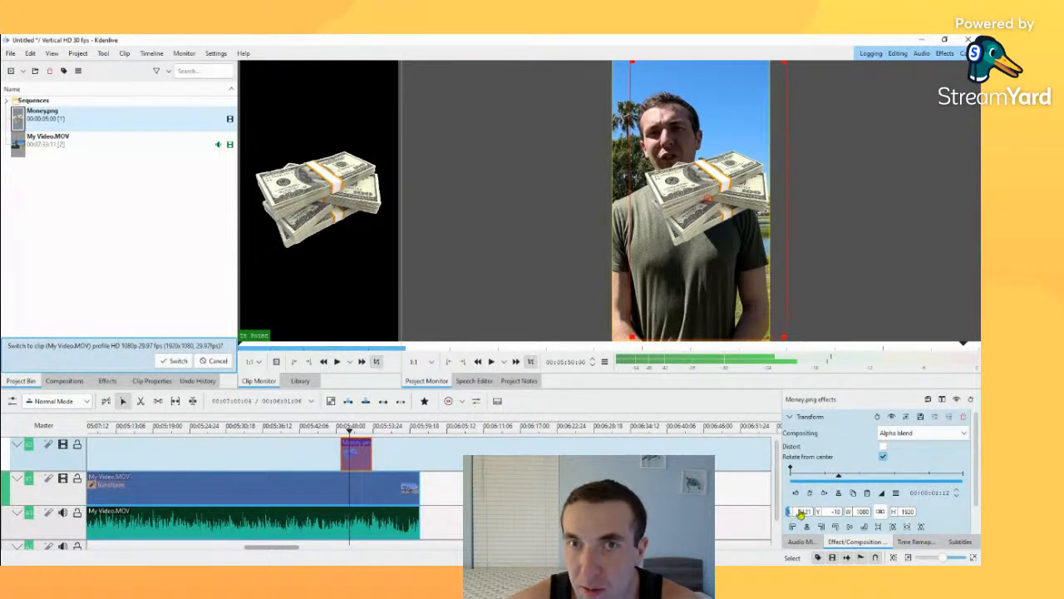
Step: Move the Money.png overlay down to X 121, Y 179, and undo a trial widening to 1329 pixels
{"action": "left_click_drag", "start_coordinate": [799, 515], "coordinate": [771, 505]}
{"action": "left_click_drag", "start_coordinate": [819, 514], "coordinate": [979, 504]}
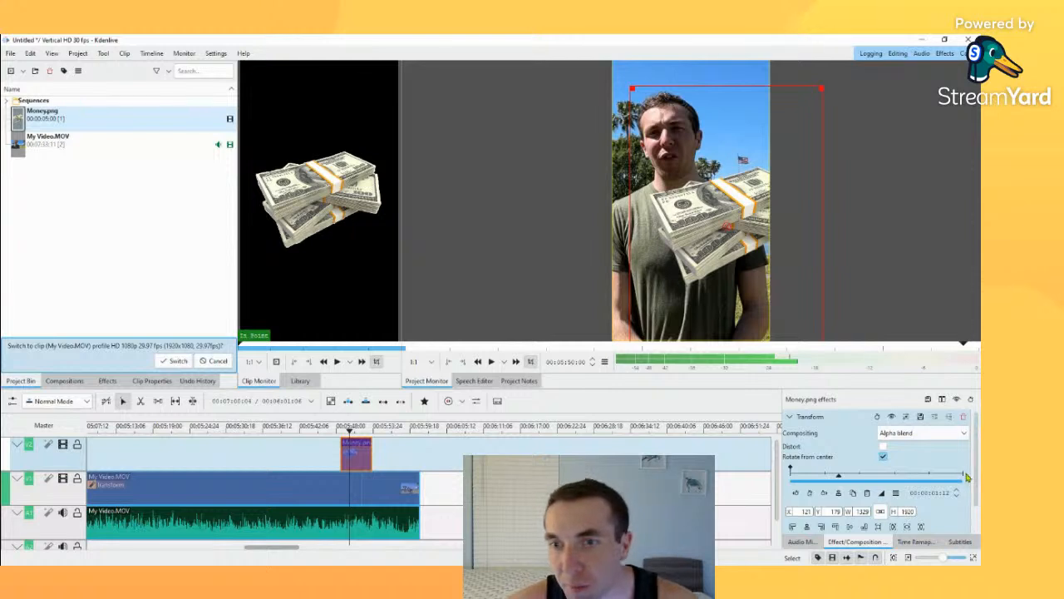
{"action": "key", "text": "ctrl+z"}
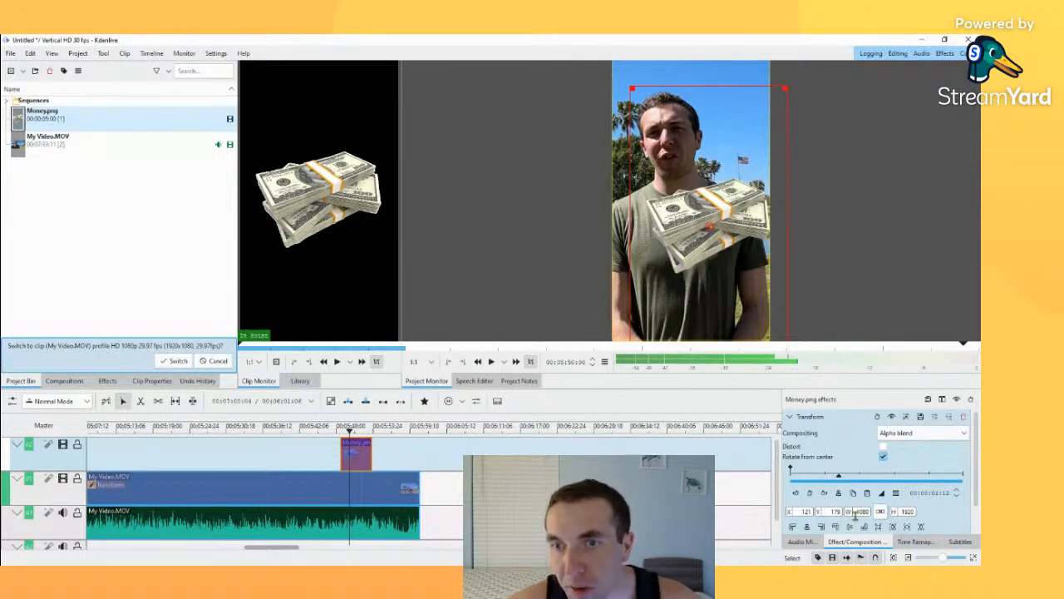
Step: Scale the Money.png overlay to 121.11% in its Transform effect and try adjusting its opacity
{"action": "scroll", "coordinate": [812, 522], "scroll_direction": "down", "scroll_amount": 2}
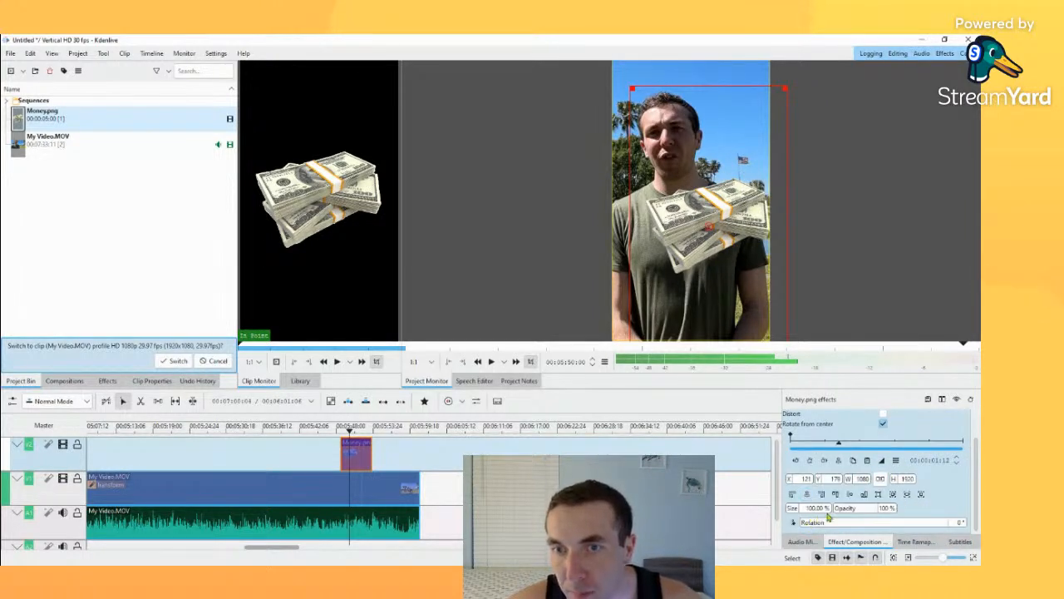
{"action": "mouse_move", "coordinate": [792, 510]}
{"action": "left_mouse_down"}
{"action": "mouse_move", "coordinate": [870, 510]}
{"action": "mouse_move", "coordinate": [788, 517]}
{"action": "mouse_move", "coordinate": [799, 516]}
{"action": "left_mouse_up"}
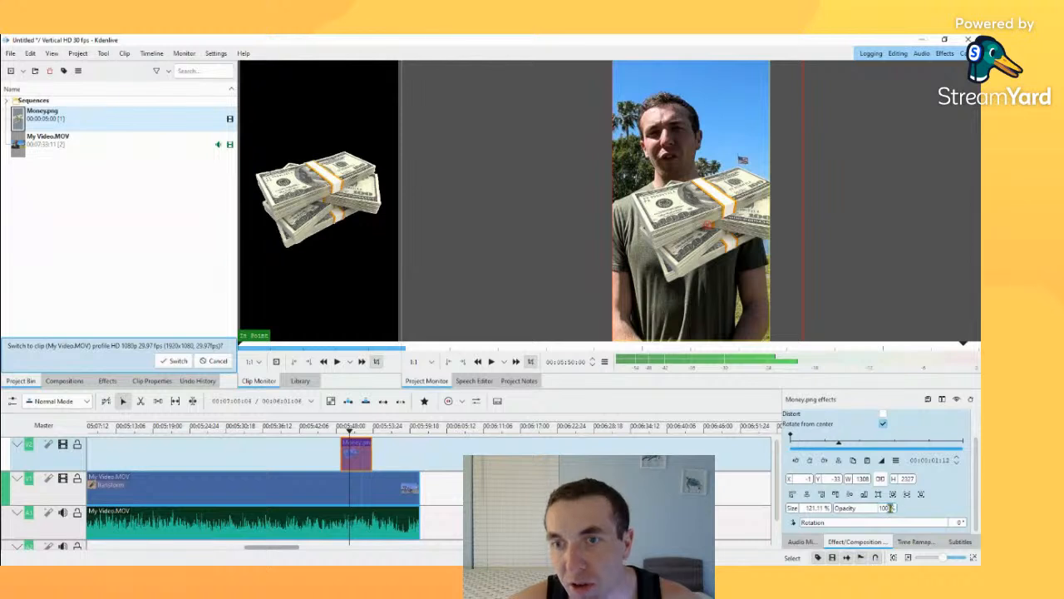
{"action": "left_click_drag", "start_coordinate": [891, 508], "coordinate": [947, 512]}
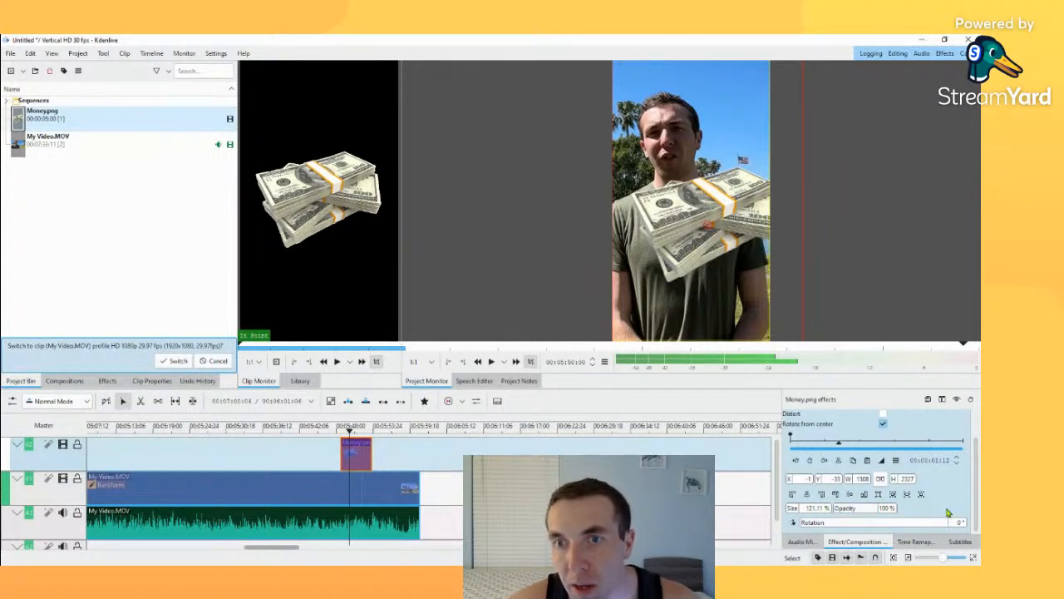
Step: Move the Transform effect's position to 00:00:01:11 and lower the Money.png image in the frame to about X 40, Y 346
{"action": "scroll", "coordinate": [902, 494], "scroll_direction": "up", "scroll_amount": 2}
{"action": "mouse_move", "coordinate": [839, 478]}
{"action": "left_mouse_down"}
{"action": "mouse_move", "coordinate": [945, 481]}
{"action": "mouse_move", "coordinate": [794, 480]}
{"action": "mouse_move", "coordinate": [840, 480]}
{"action": "left_mouse_up"}
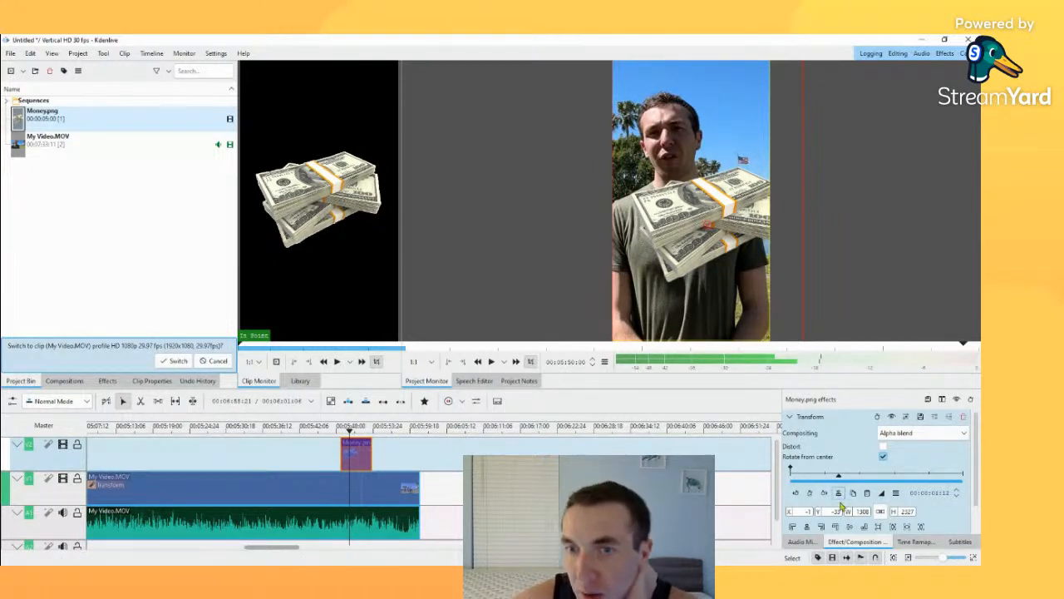
{"action": "scroll", "coordinate": [854, 473], "scroll_direction": "up", "scroll_amount": 1}
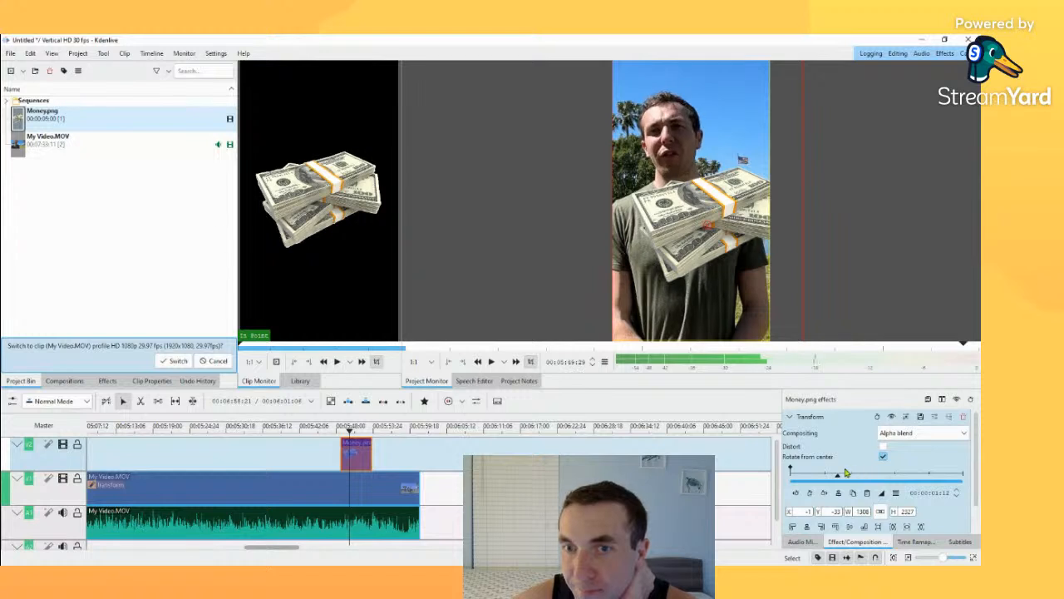
{"action": "left_click_drag", "start_coordinate": [698, 222], "coordinate": [708, 277]}
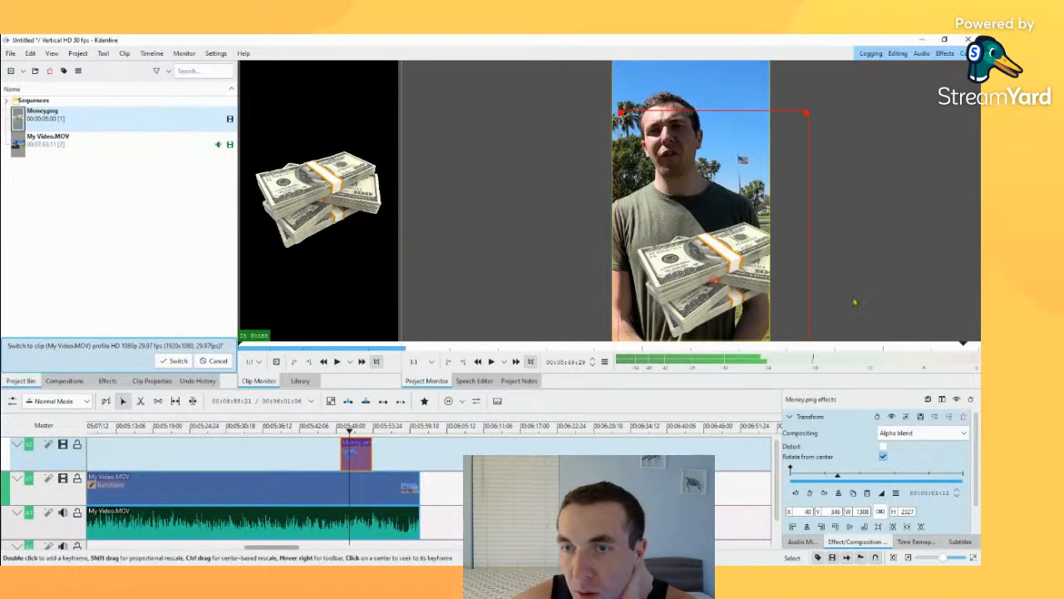
Step: Try rotating the Money.png image to about 211° and undo the rotation
{"action": "scroll", "coordinate": [896, 512], "scroll_direction": "down", "scroll_amount": 1}
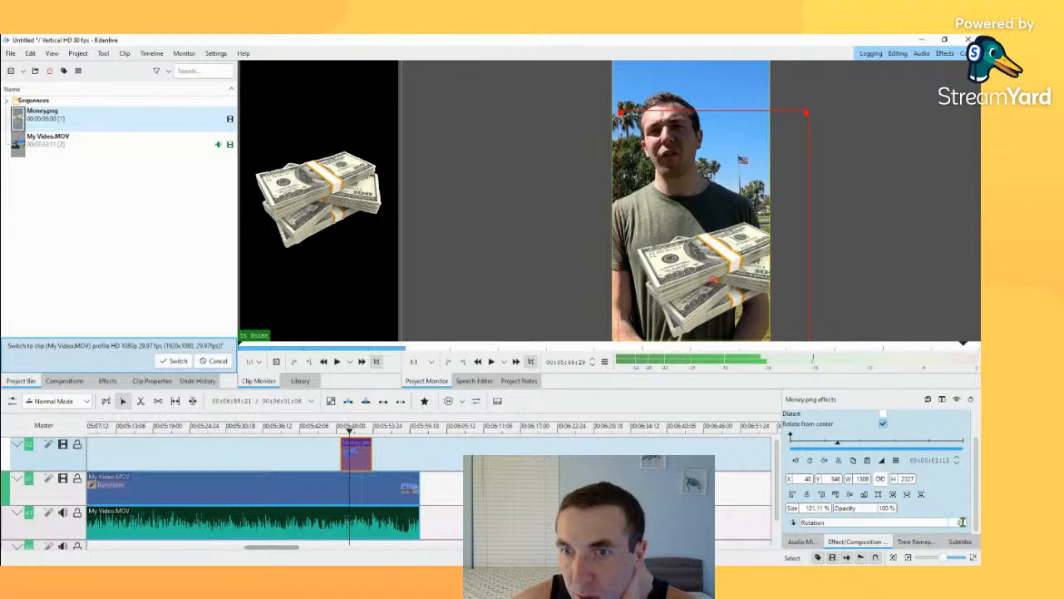
{"action": "mouse_move", "coordinate": [926, 522]}
{"action": "left_mouse_down"}
{"action": "mouse_move", "coordinate": [911, 521]}
{"action": "mouse_move", "coordinate": [939, 520]}
{"action": "mouse_move", "coordinate": [918, 519]}
{"action": "left_mouse_up"}
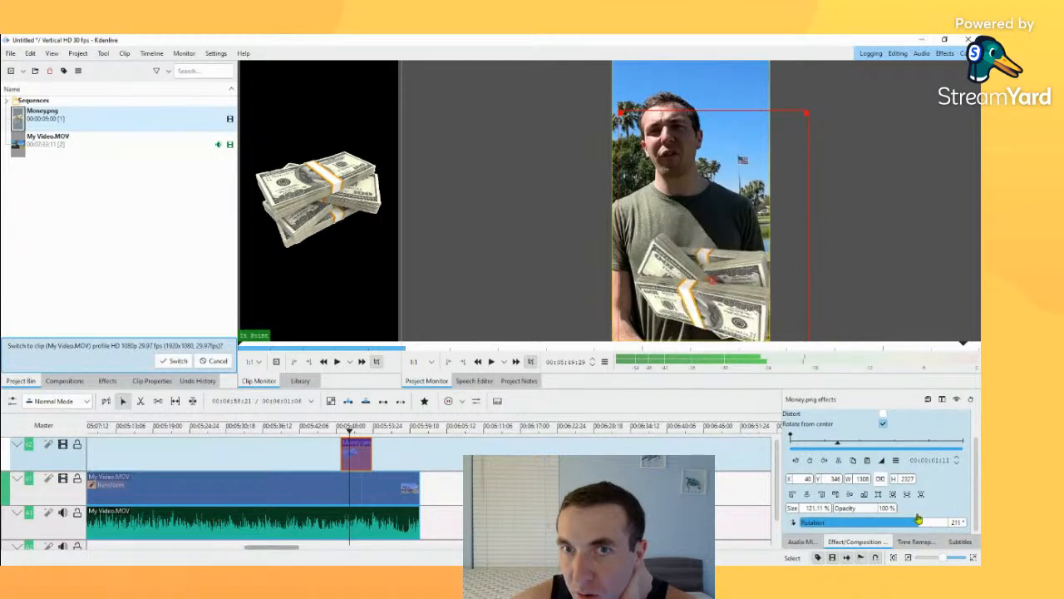
{"action": "key", "text": "ctrl+z"}
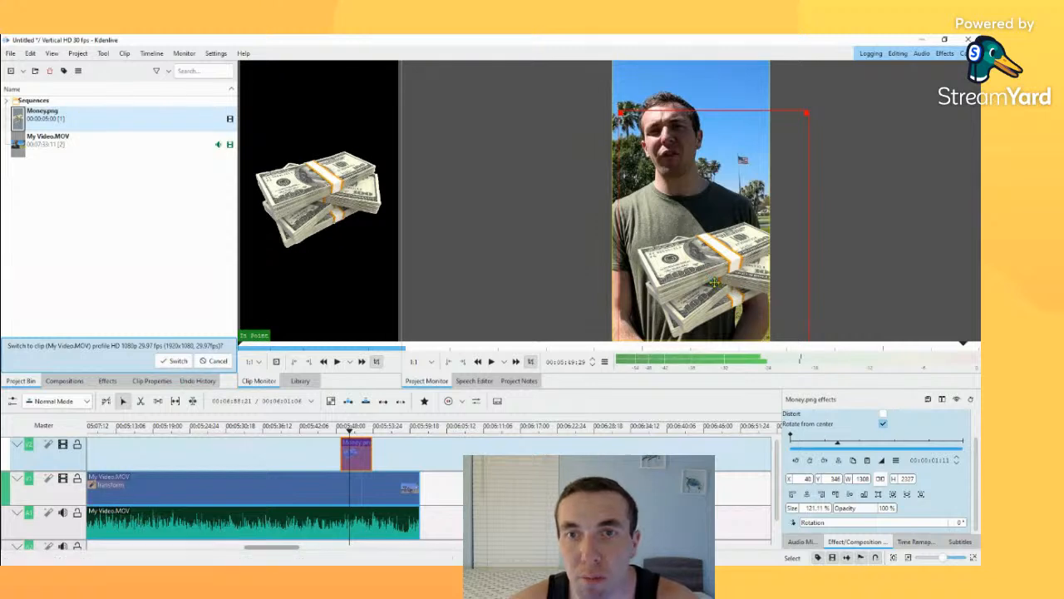
Step: Shrink the Money.png image to 65.28% and move it below the visible frame, to about X 215, Y 1553
{"action": "left_click_drag", "start_coordinate": [715, 283], "coordinate": [695, 231]}
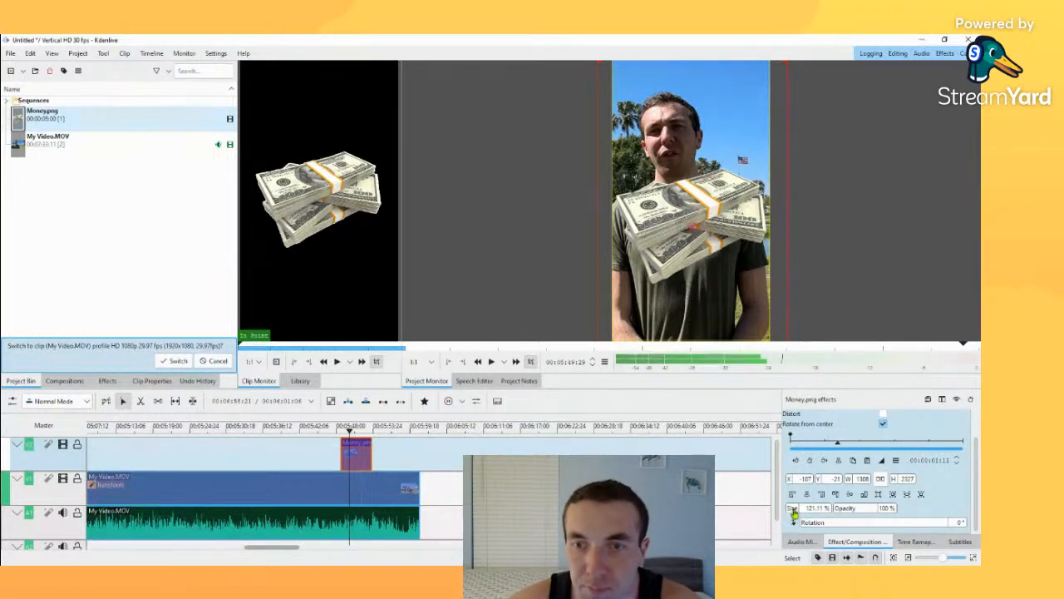
{"action": "left_click_drag", "start_coordinate": [795, 510], "coordinate": [784, 507]}
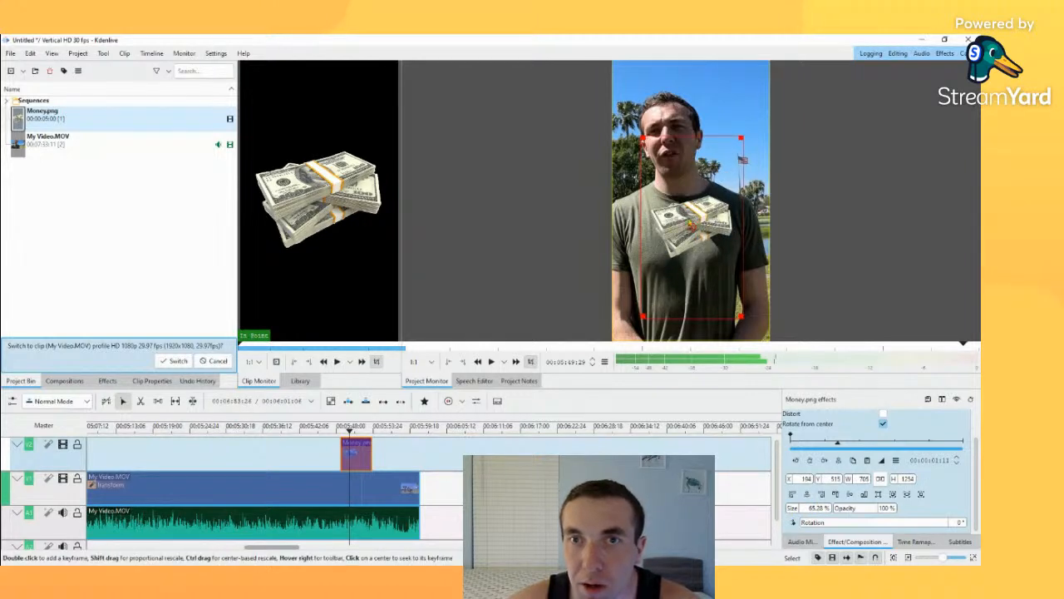
{"action": "left_click_drag", "start_coordinate": [690, 224], "coordinate": [692, 374]}
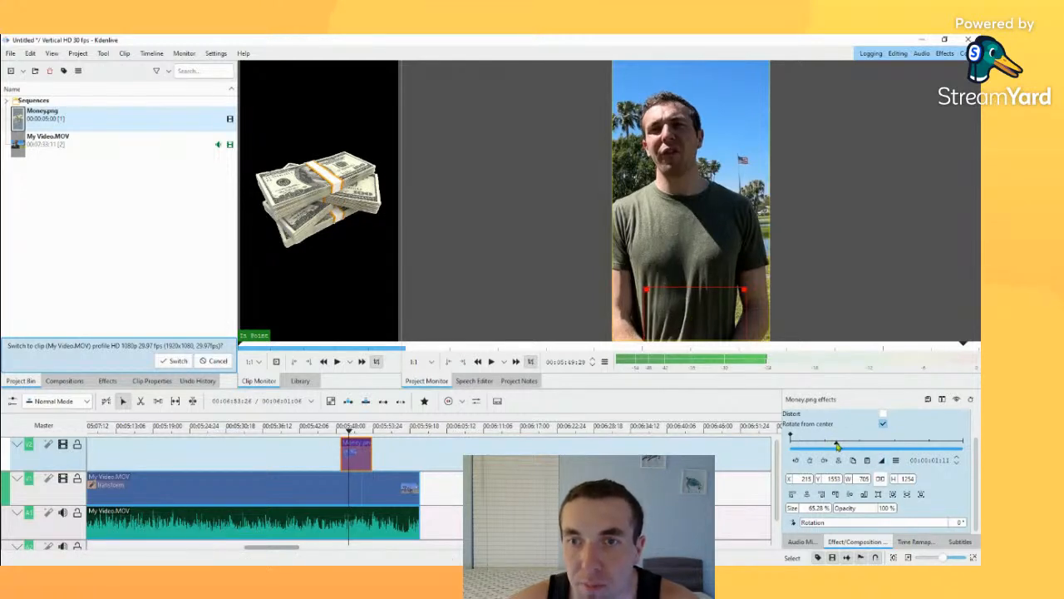
Step: Return the Transform effect's position to the start of the Money.png clip and enlarge the timeline and effect settings area
{"action": "left_click_drag", "start_coordinate": [839, 446], "coordinate": [834, 446]}
{"action": "left_click", "coordinate": [343, 428]}
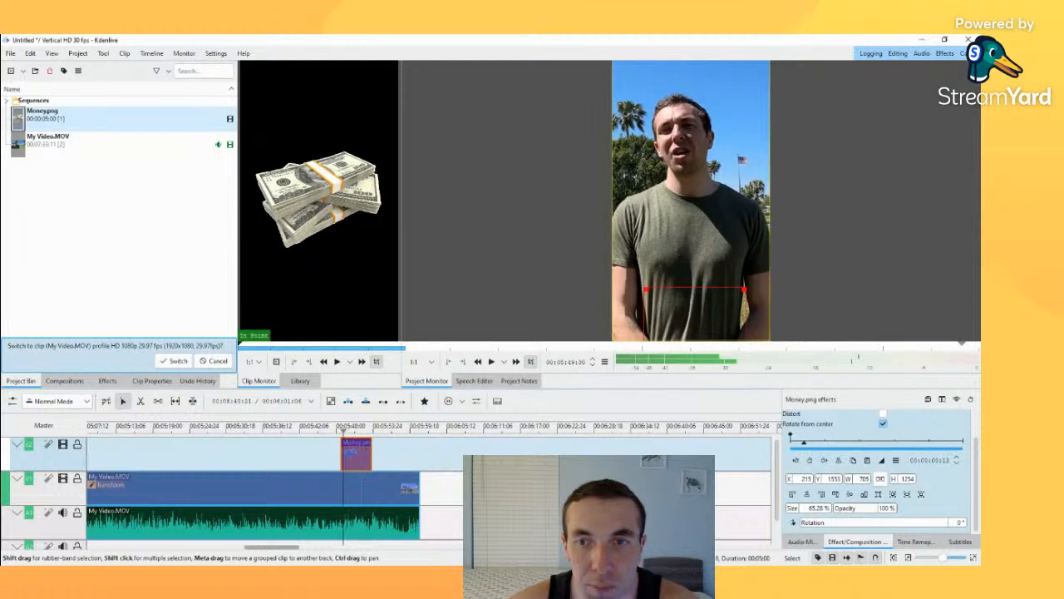
{"action": "left_click_drag", "start_coordinate": [804, 447], "coordinate": [742, 454]}
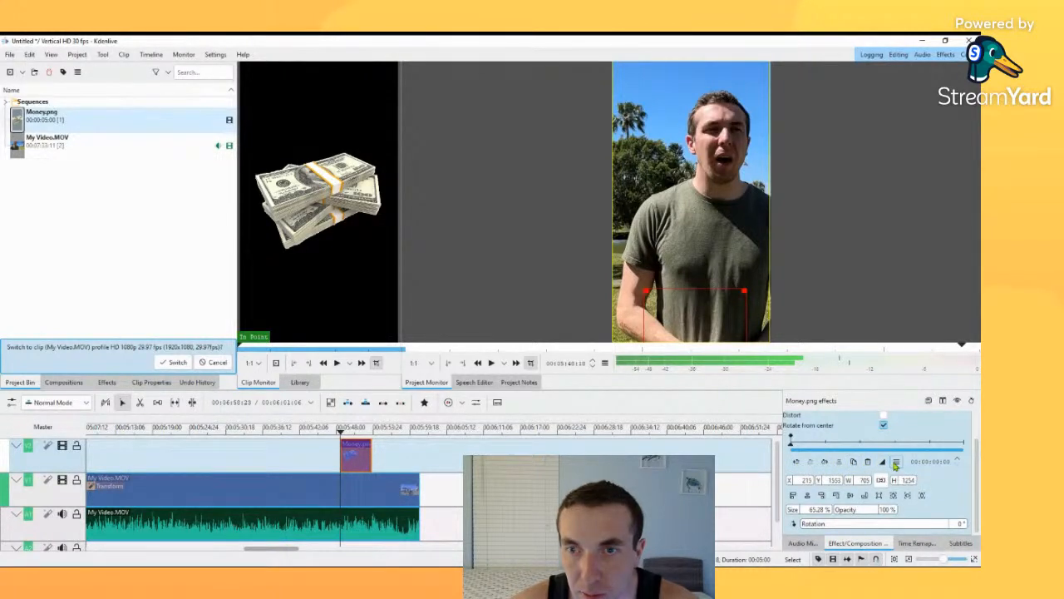
{"action": "scroll", "coordinate": [892, 501], "scroll_direction": "up", "scroll_amount": 1}
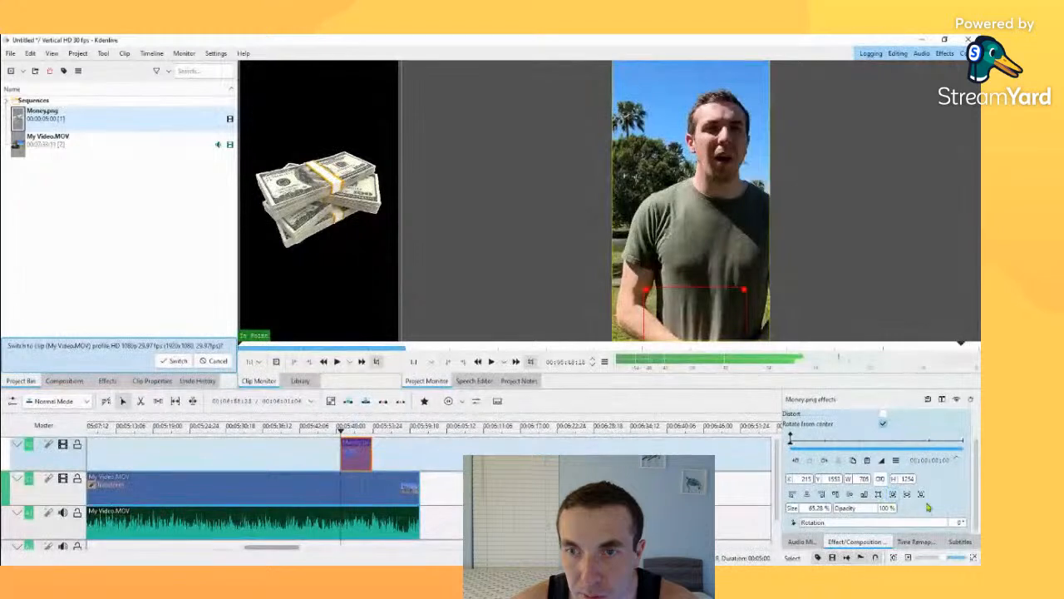
{"action": "scroll", "coordinate": [914, 507], "scroll_direction": "down", "scroll_amount": 1}
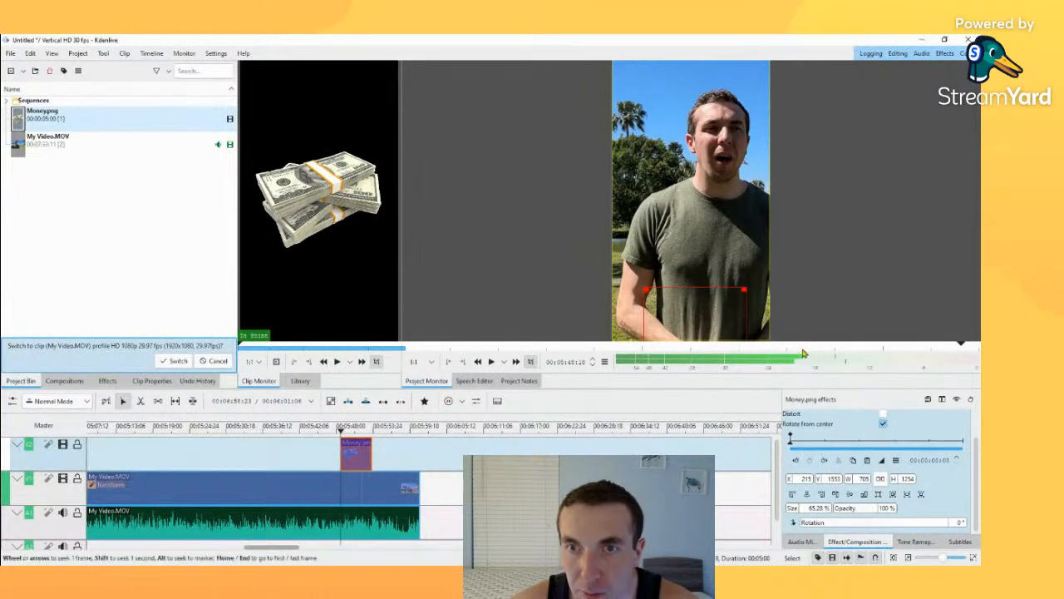
{"action": "left_click_drag", "start_coordinate": [780, 387], "coordinate": [771, 298]}
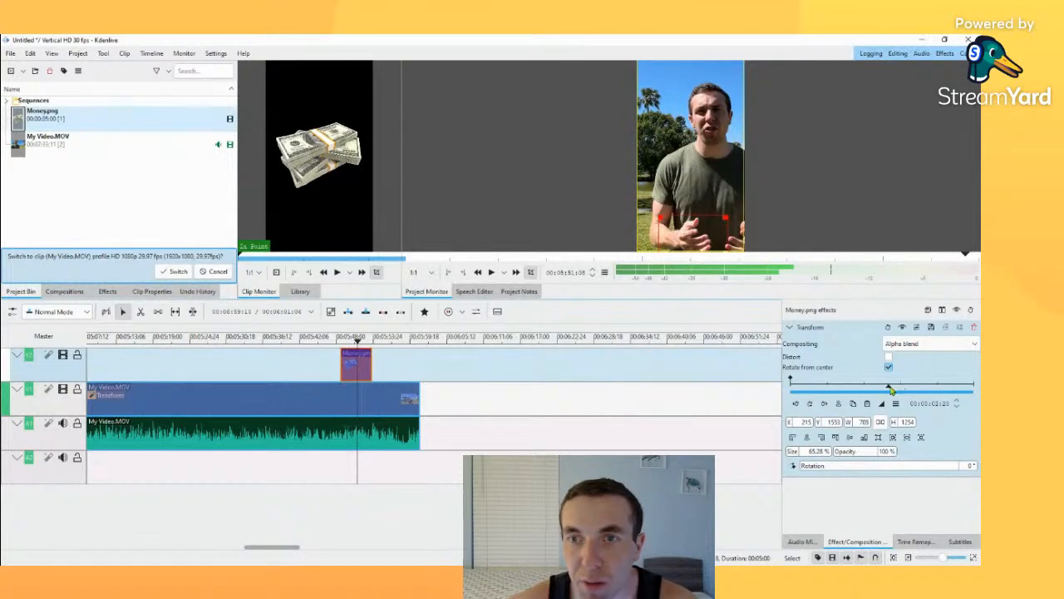
{"action": "left_click_drag", "start_coordinate": [891, 389], "coordinate": [732, 387]}
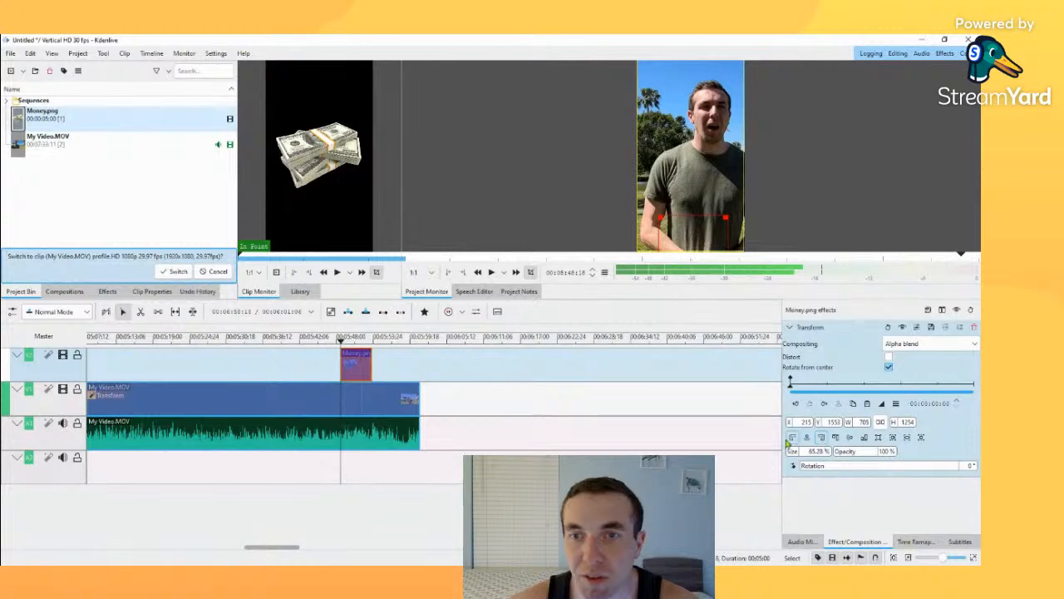
{"action": "left_click", "coordinate": [789, 327]}
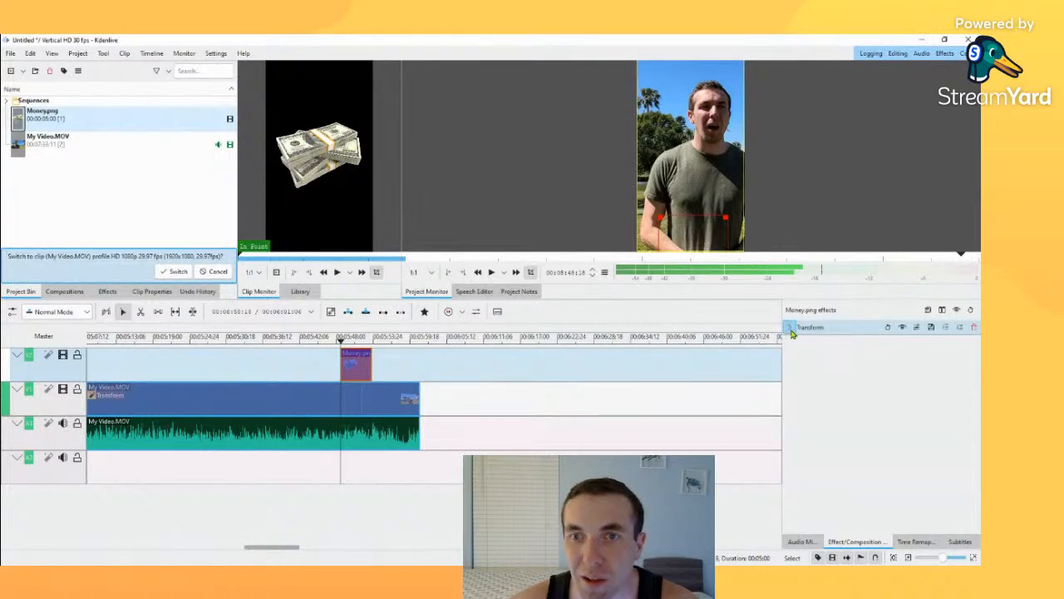
{"action": "left_click", "coordinate": [789, 328]}
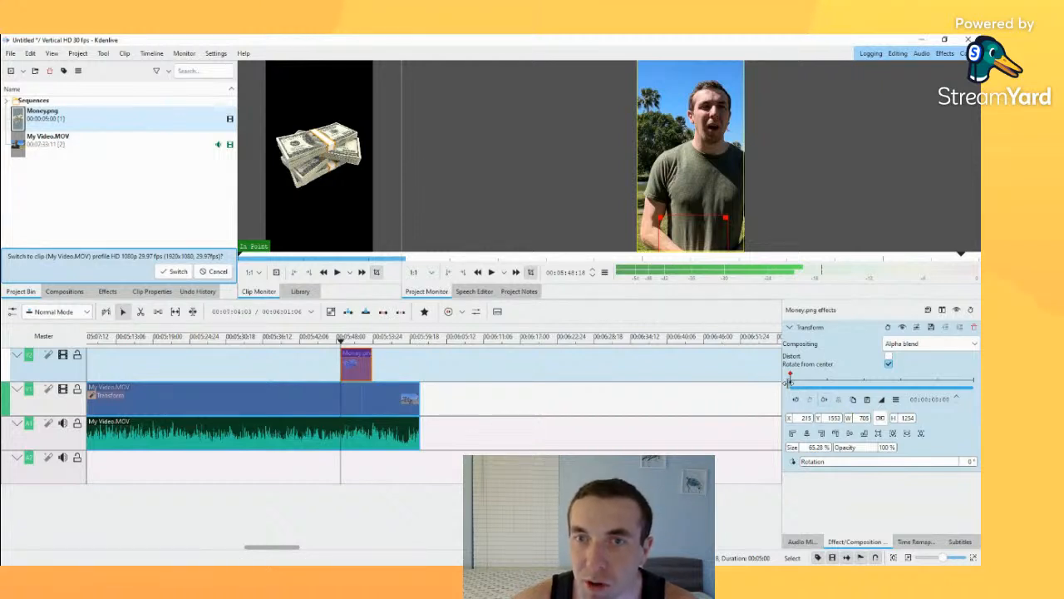
Step: At 00:00:01:09 in the Money.png clip, set the Transform to Y -853 and rotation 98°, and add a keyframe
{"action": "left_click_drag", "start_coordinate": [792, 384], "coordinate": [790, 384]}
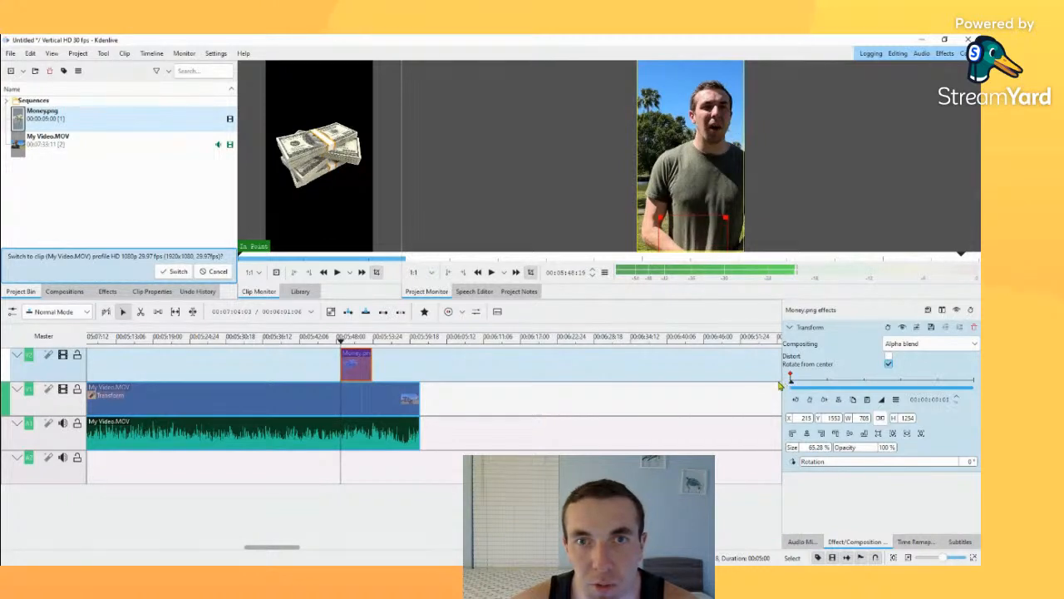
{"action": "left_click_drag", "start_coordinate": [792, 382], "coordinate": [840, 384]}
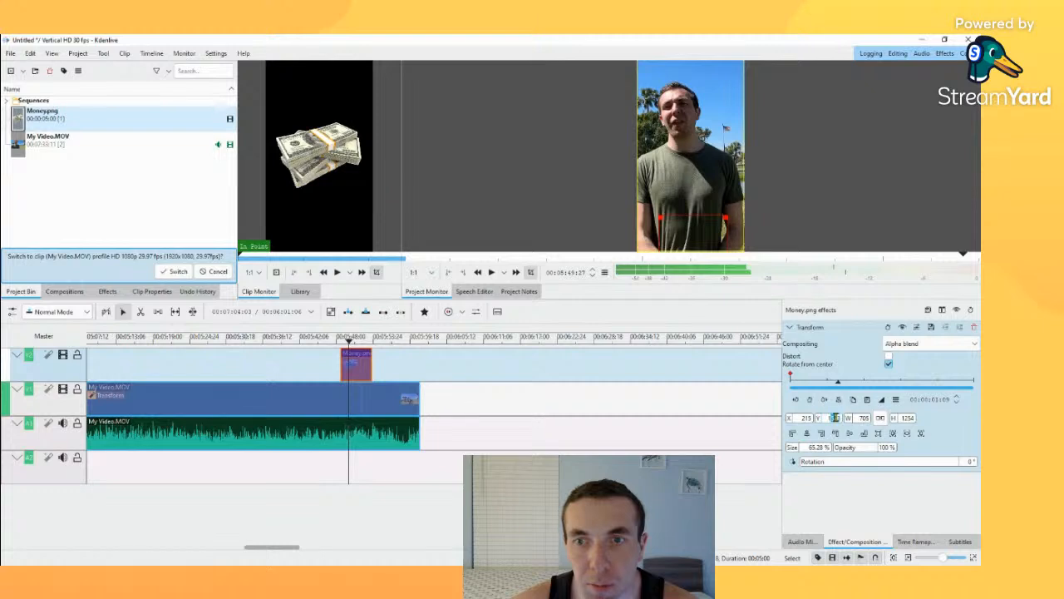
{"action": "left_click_drag", "start_coordinate": [818, 420], "coordinate": [7, 426]}
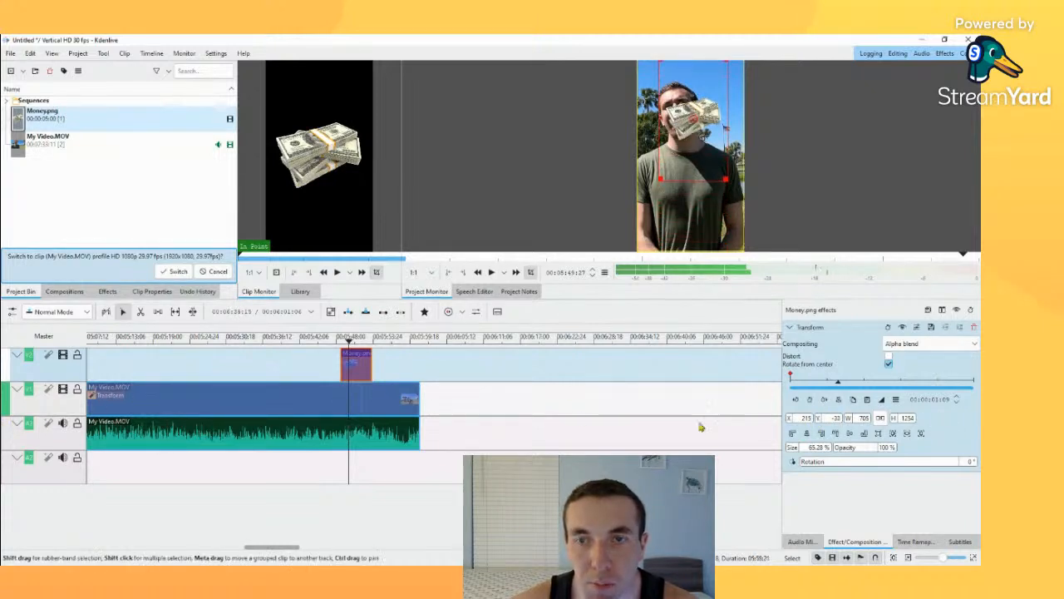
{"action": "left_click_drag", "start_coordinate": [820, 421], "coordinate": [394, 411]}
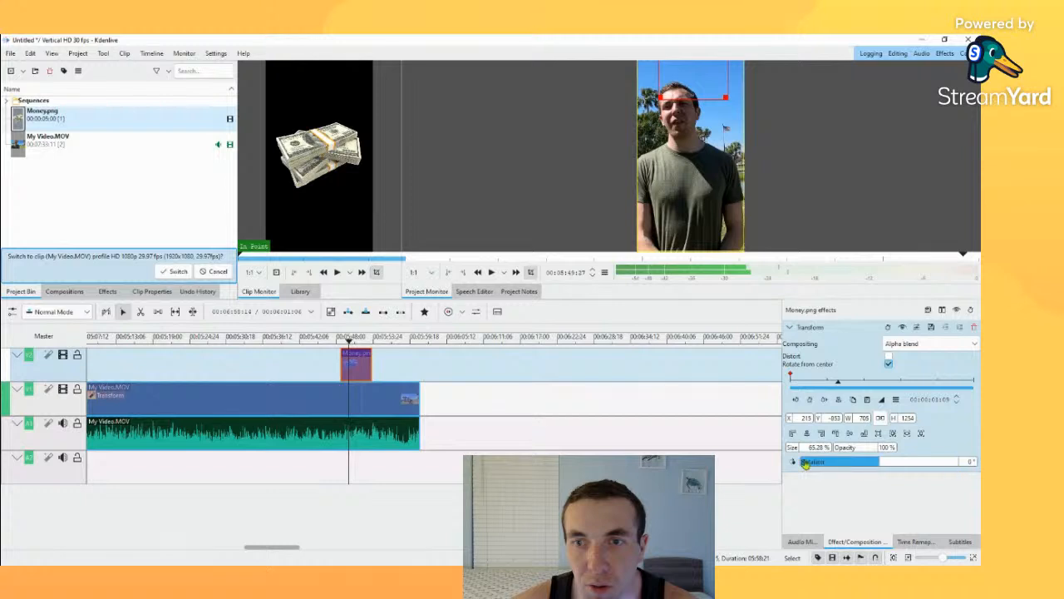
{"action": "left_click_drag", "start_coordinate": [827, 462], "coordinate": [901, 463]}
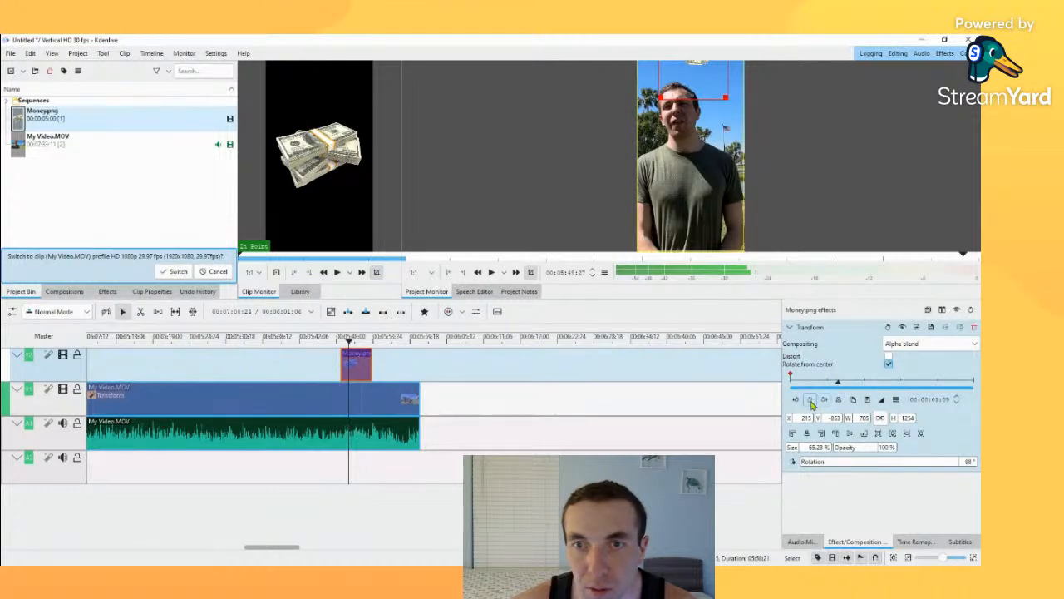
{"action": "left_click", "coordinate": [810, 400]}
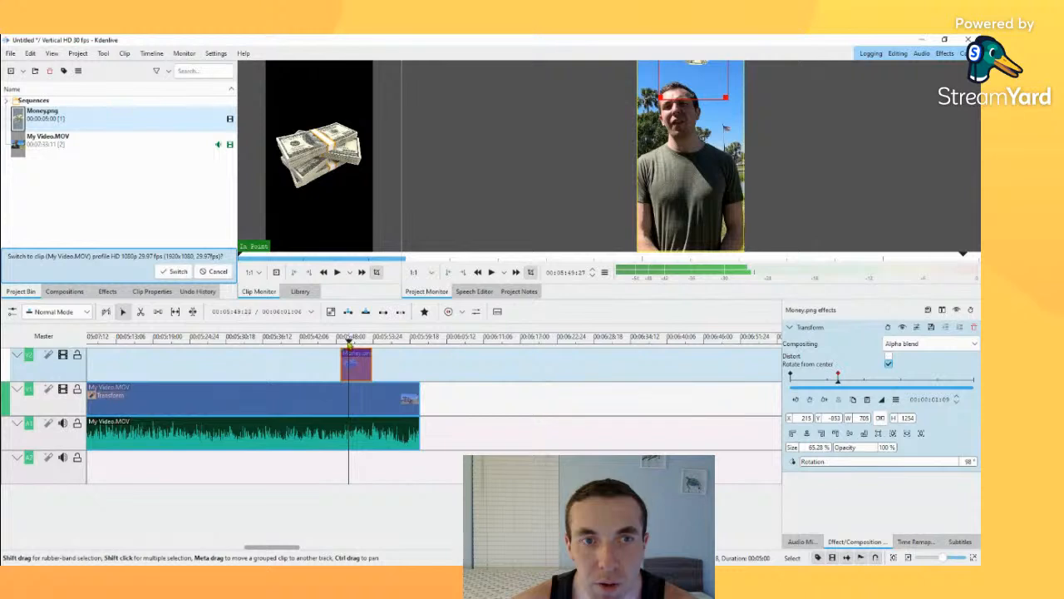
Step: Play the timeline from just before the Money.png clip to check its animation, and return the playhead before the clip
{"action": "left_click_drag", "start_coordinate": [349, 343], "coordinate": [339, 343]}
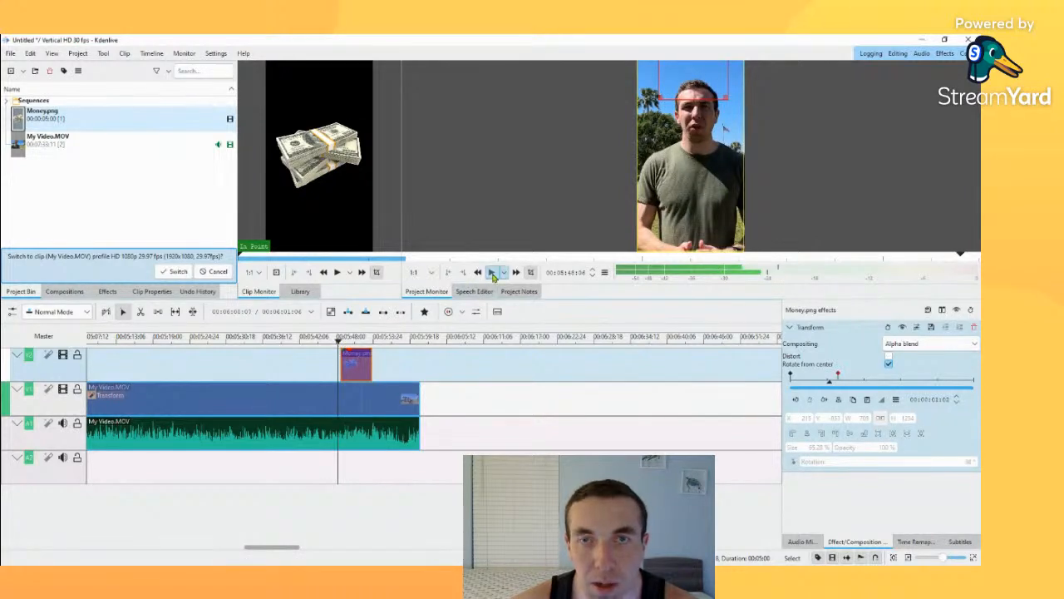
{"action": "left_click", "coordinate": [492, 272]}
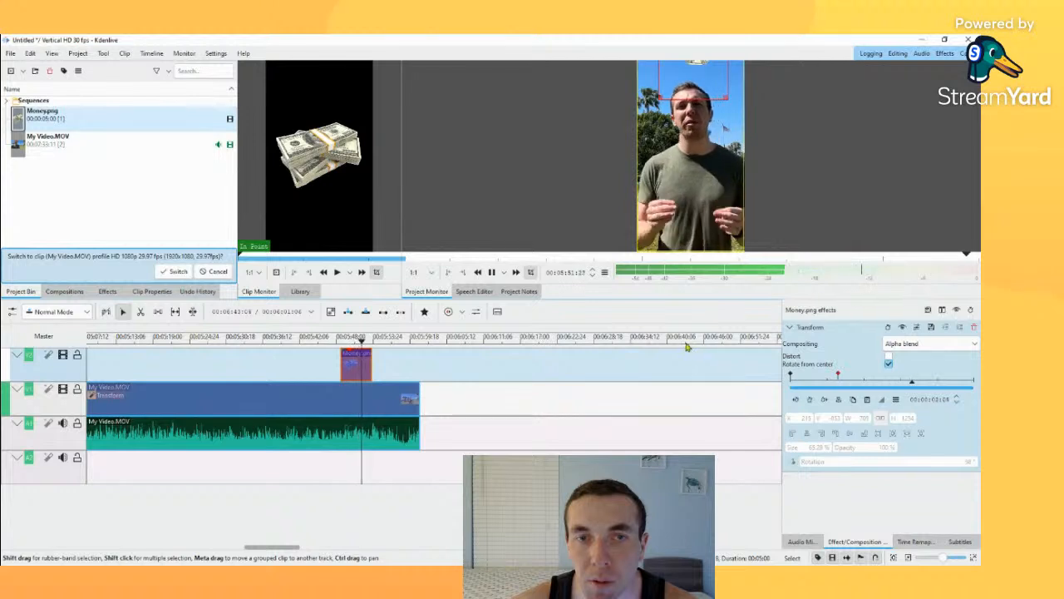
{"action": "left_click", "coordinate": [349, 343]}
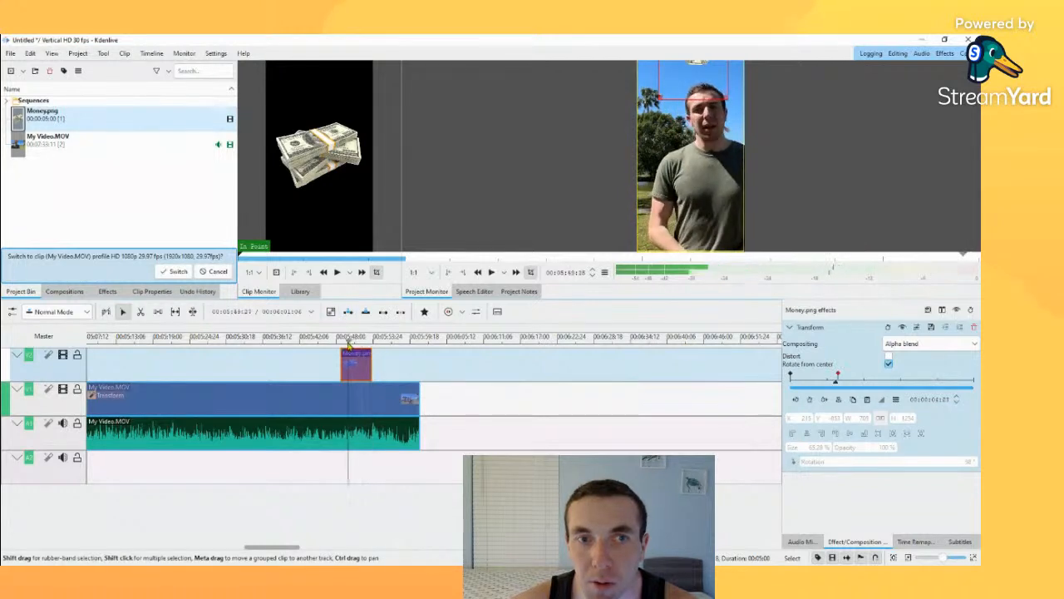
{"action": "left_click_drag", "start_coordinate": [348, 343], "coordinate": [338, 342]}
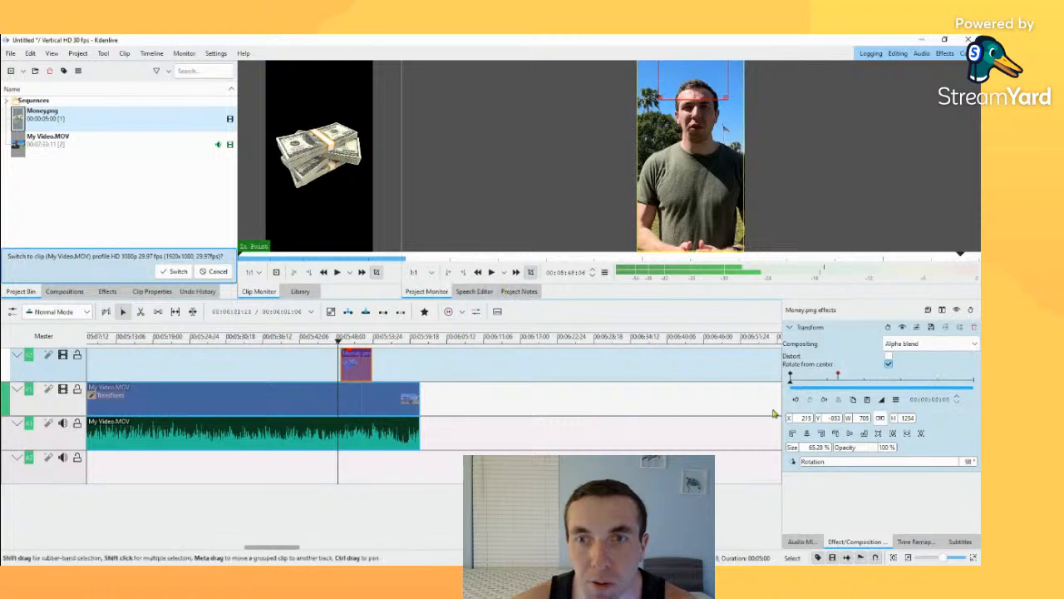
Step: At the Money.png clip's starting keyframe, move the image below the visible frame to about X 262, Y 1953 and set its rotation to -34°
{"action": "left_click", "coordinate": [789, 380]}
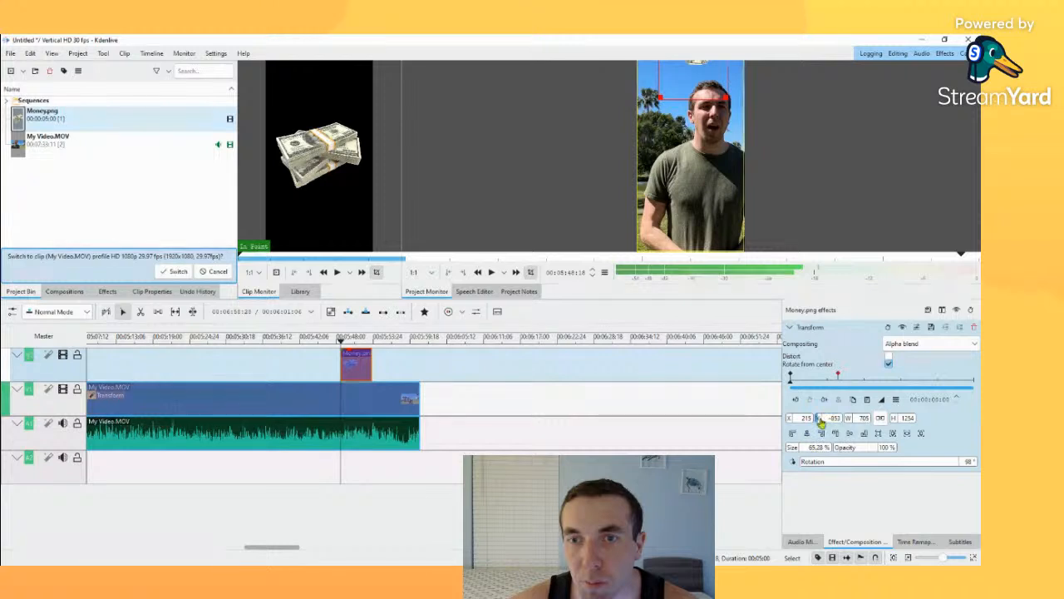
{"action": "left_click_drag", "start_coordinate": [819, 422], "coordinate": [979, 421]}
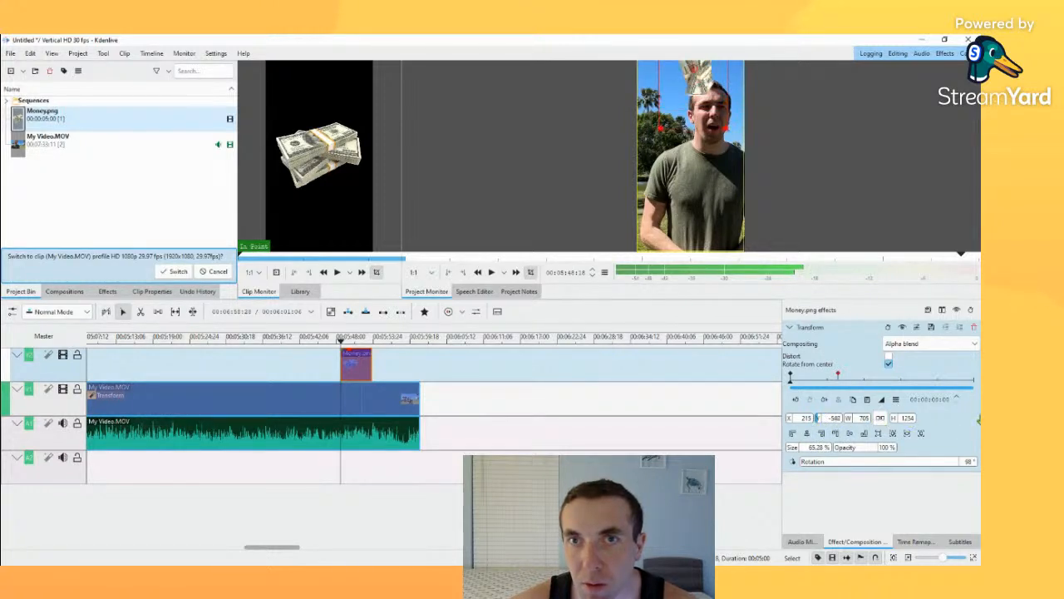
{"action": "left_click_drag", "start_coordinate": [828, 422], "coordinate": [956, 416]}
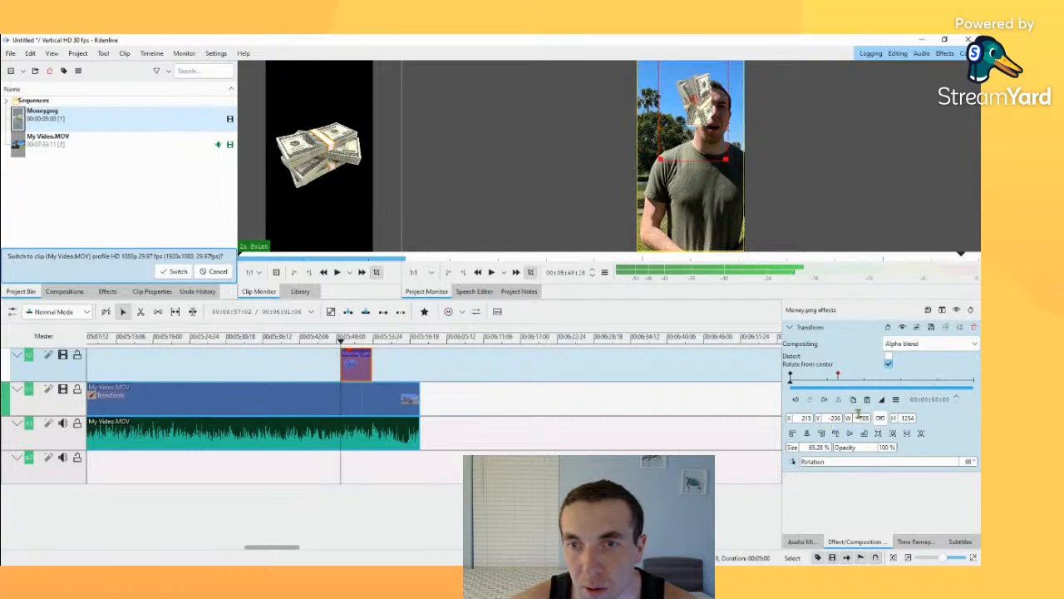
{"action": "left_click_drag", "start_coordinate": [834, 423], "coordinate": [968, 405]}
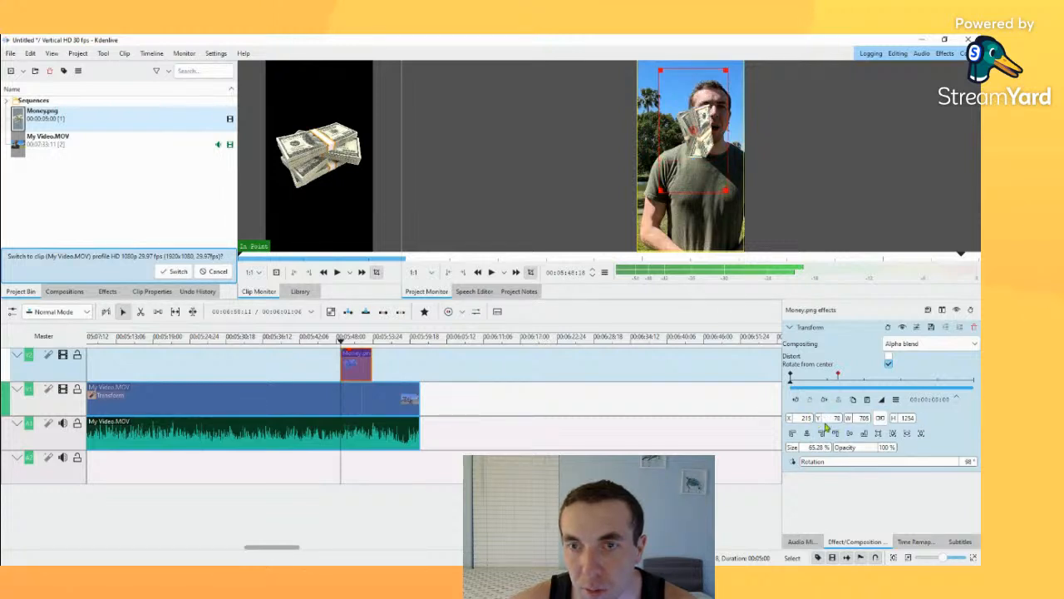
{"action": "left_click_drag", "start_coordinate": [694, 151], "coordinate": [700, 322]}
{"action": "left_click_drag", "start_coordinate": [898, 464], "coordinate": [871, 466]}
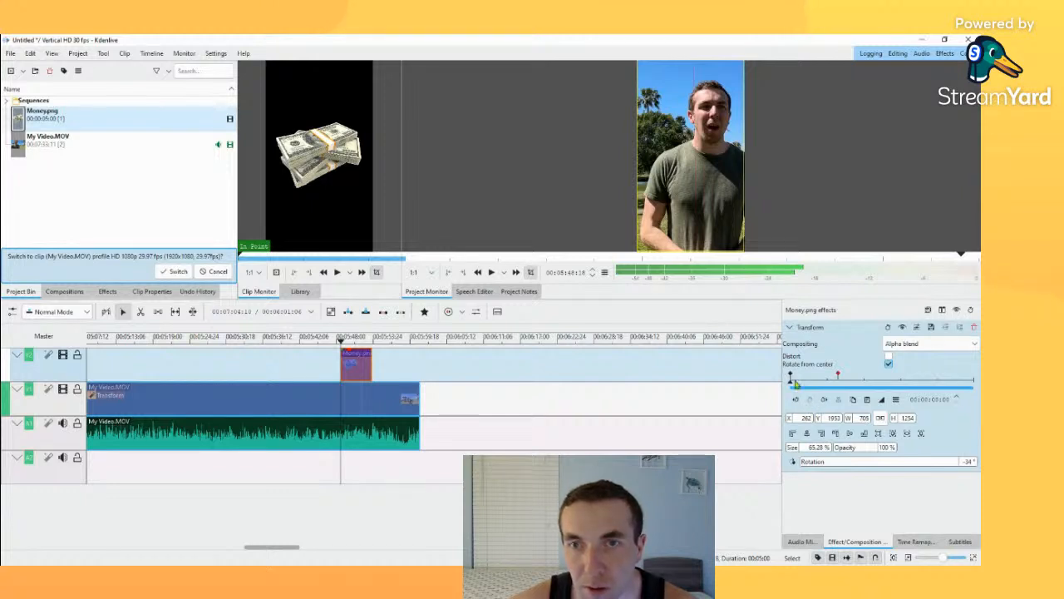
Step: Play the timeline from just before the Money.png clip to check the revised animation, and return the playhead near the clip's start
{"action": "left_click_drag", "start_coordinate": [343, 343], "coordinate": [336, 342]}
{"action": "left_click", "coordinate": [494, 272]}
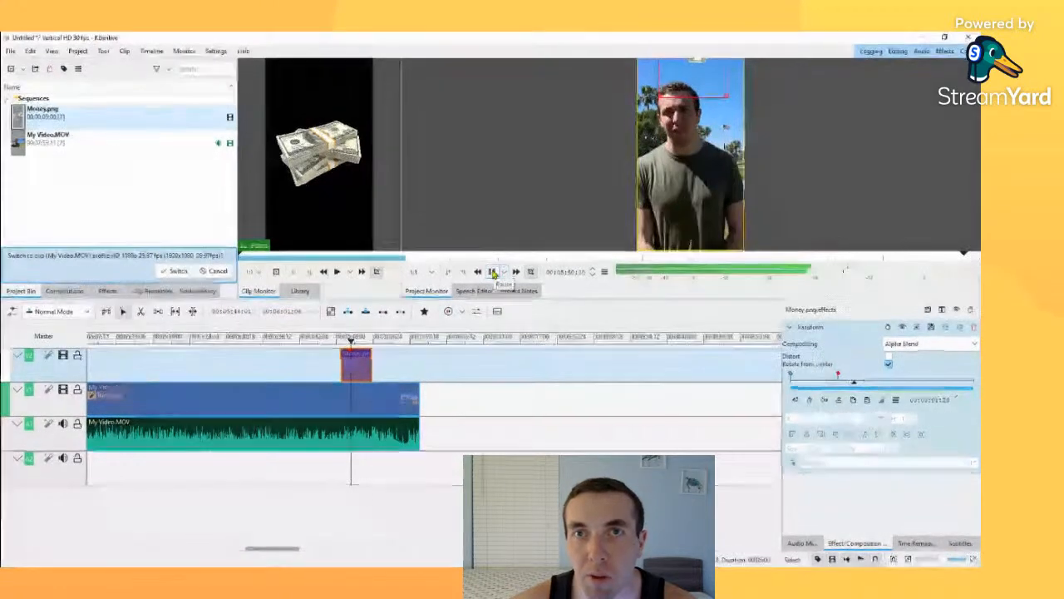
{"action": "left_click", "coordinate": [493, 274]}
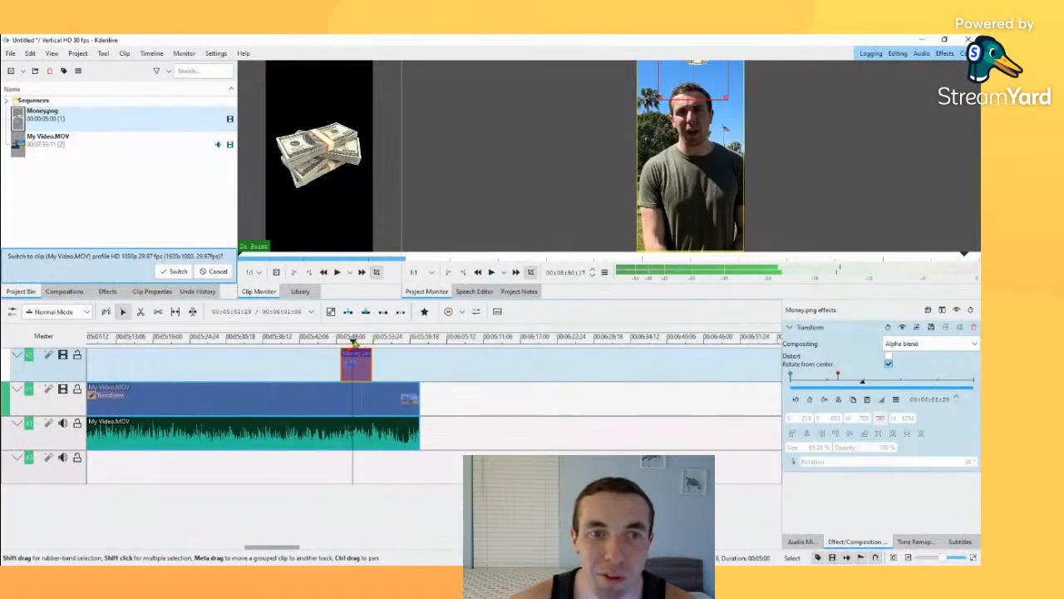
{"action": "left_click", "coordinate": [340, 343]}
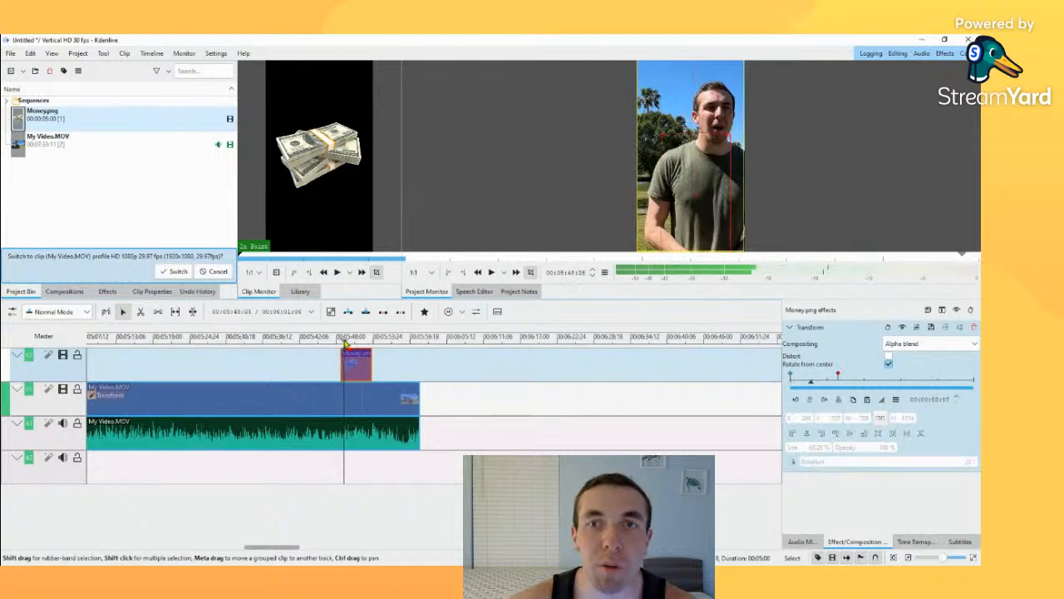
Step: Play earlier sections of the video before the Money.png clip to find a spoken phrase for a text overlay, stopping around 00:05:36
{"action": "mouse_move", "coordinate": [340, 343]}
{"action": "left_mouse_down"}
{"action": "mouse_move", "coordinate": [357, 343]}
{"action": "mouse_move", "coordinate": [305, 343]}
{"action": "left_mouse_up"}
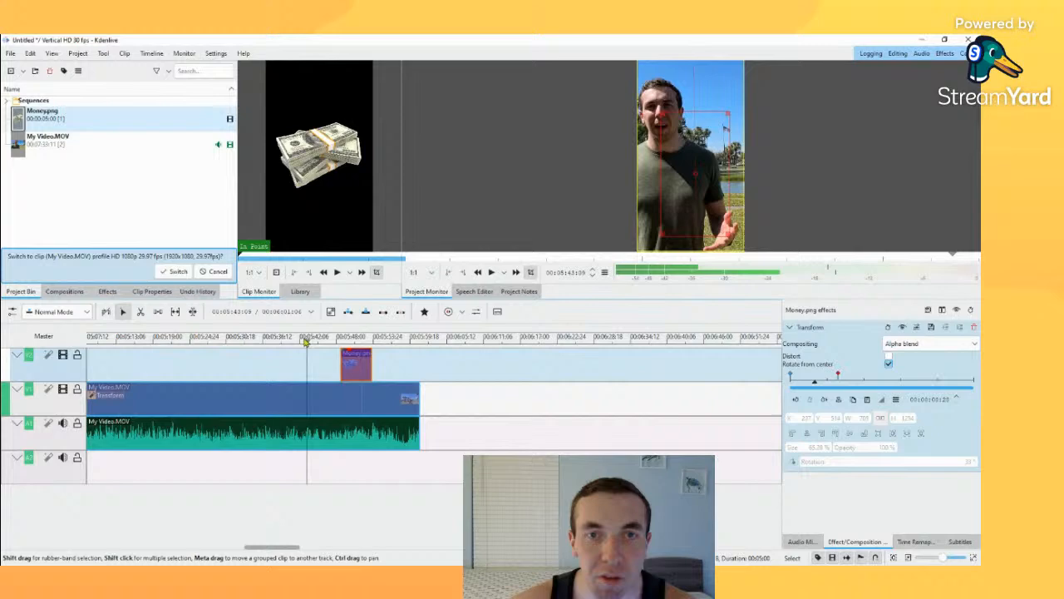
{"action": "left_click", "coordinate": [491, 272]}
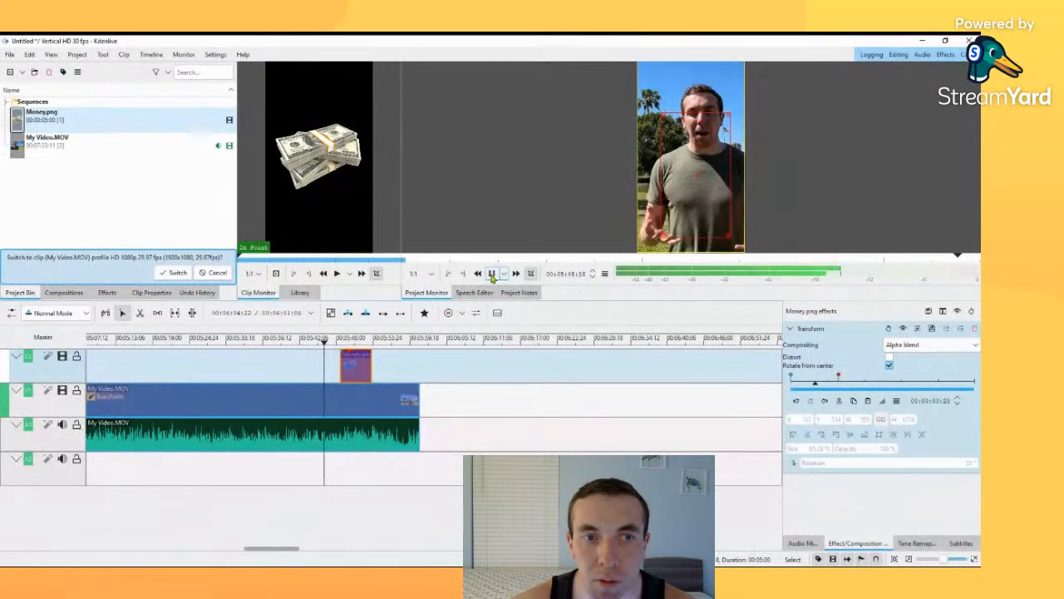
{"action": "left_click", "coordinate": [491, 273]}
{"action": "left_click_drag", "start_coordinate": [330, 342], "coordinate": [233, 341]}
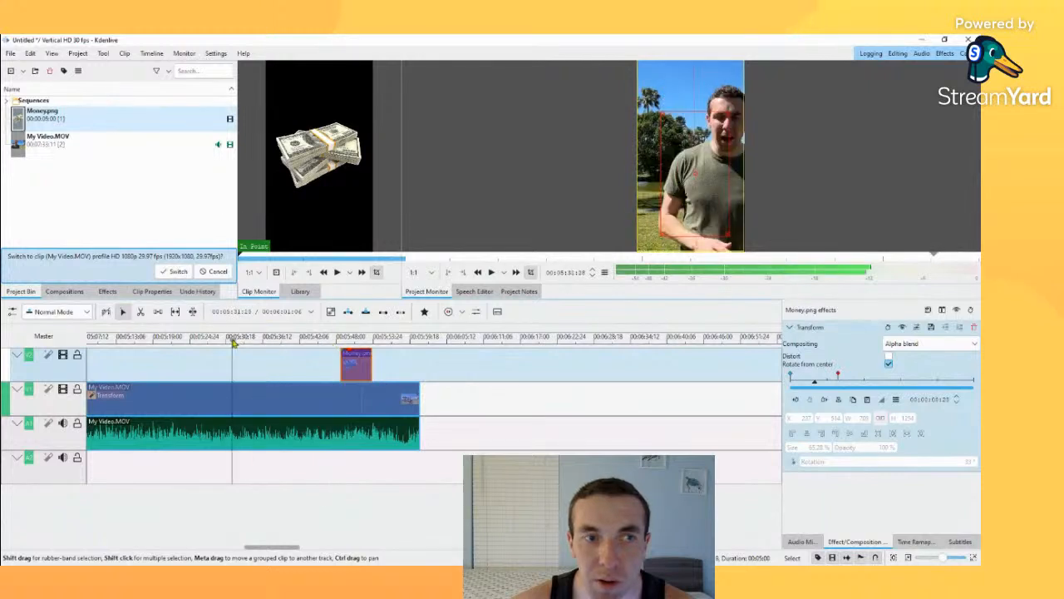
{"action": "left_click", "coordinate": [491, 272]}
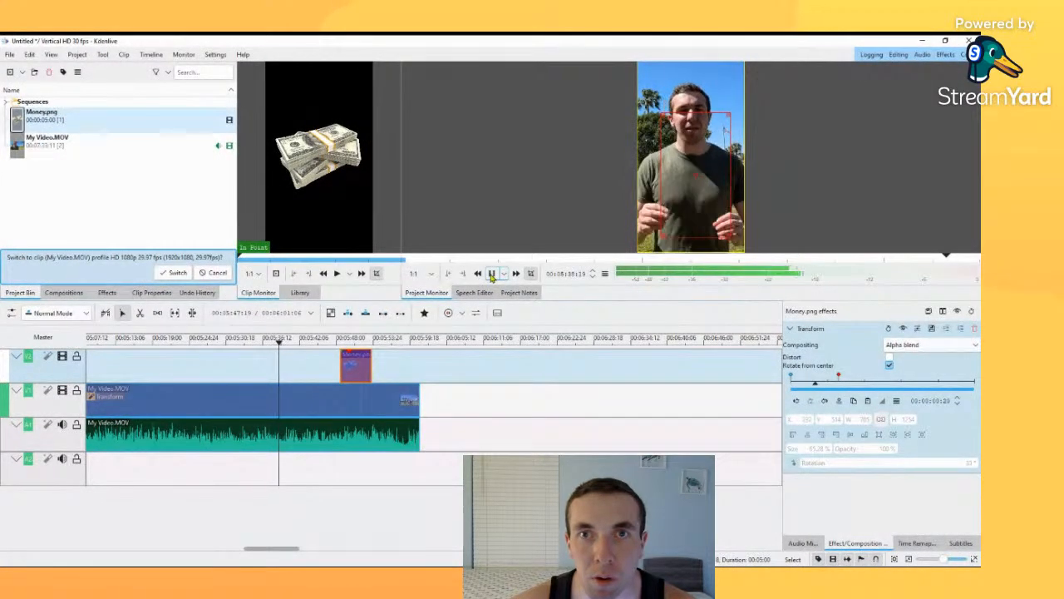
{"action": "left_click", "coordinate": [492, 275]}
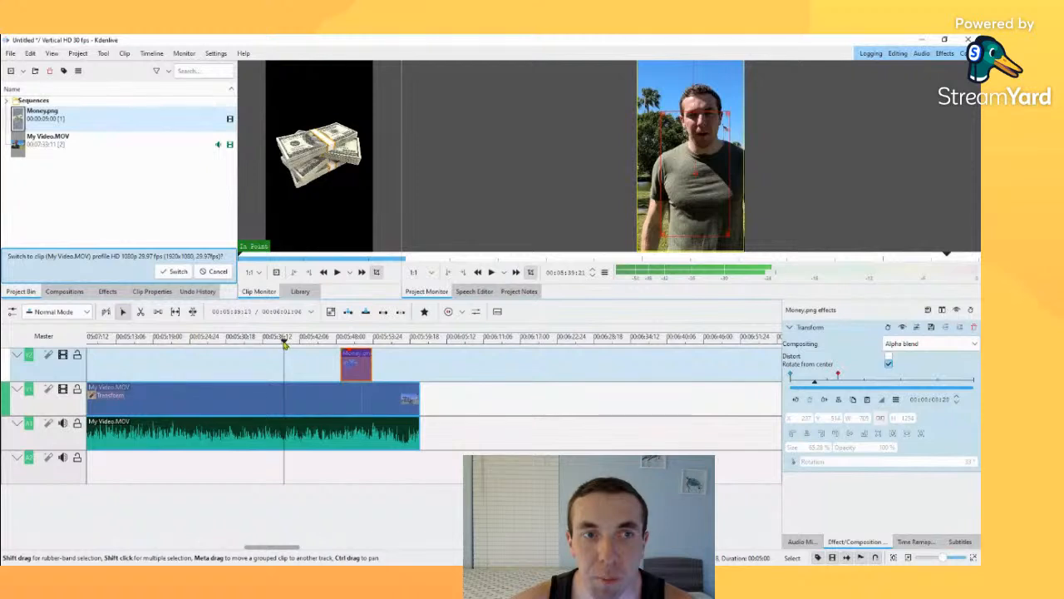
{"action": "left_click_drag", "start_coordinate": [285, 344], "coordinate": [260, 341]}
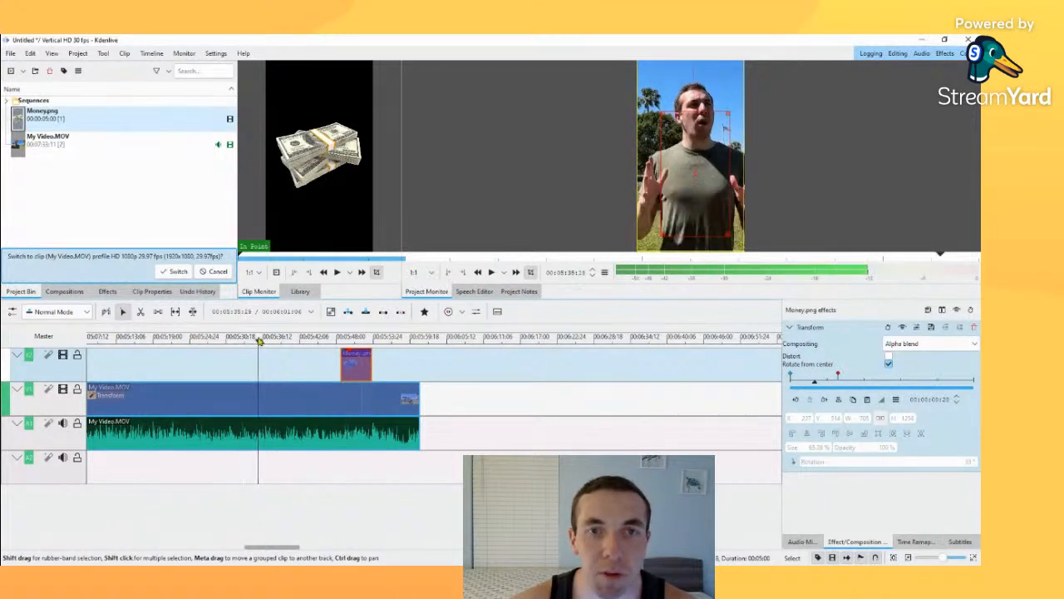
{"action": "left_click", "coordinate": [492, 274]}
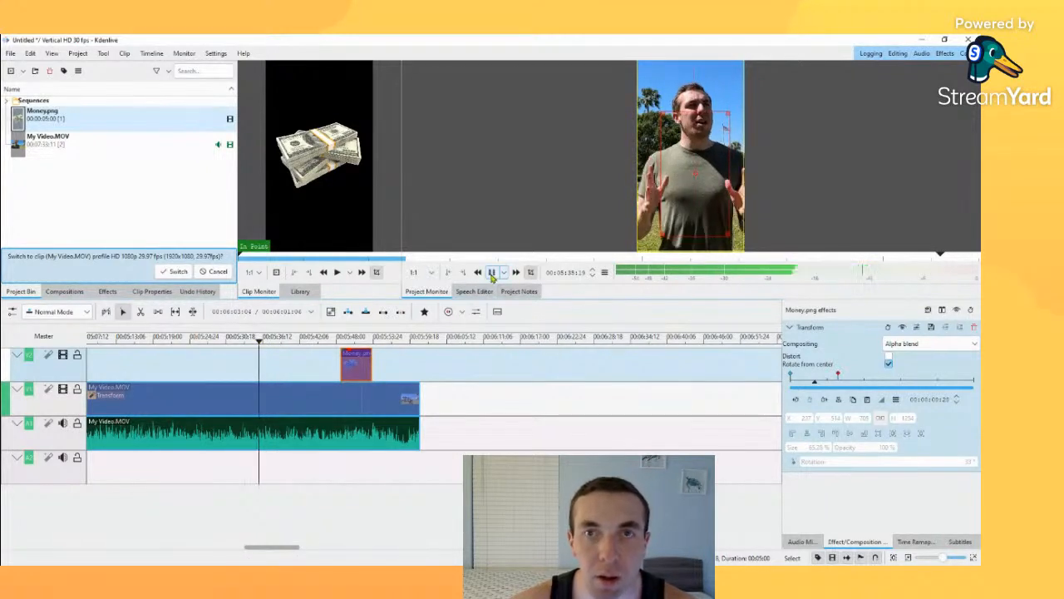
{"action": "left_click", "coordinate": [491, 275]}
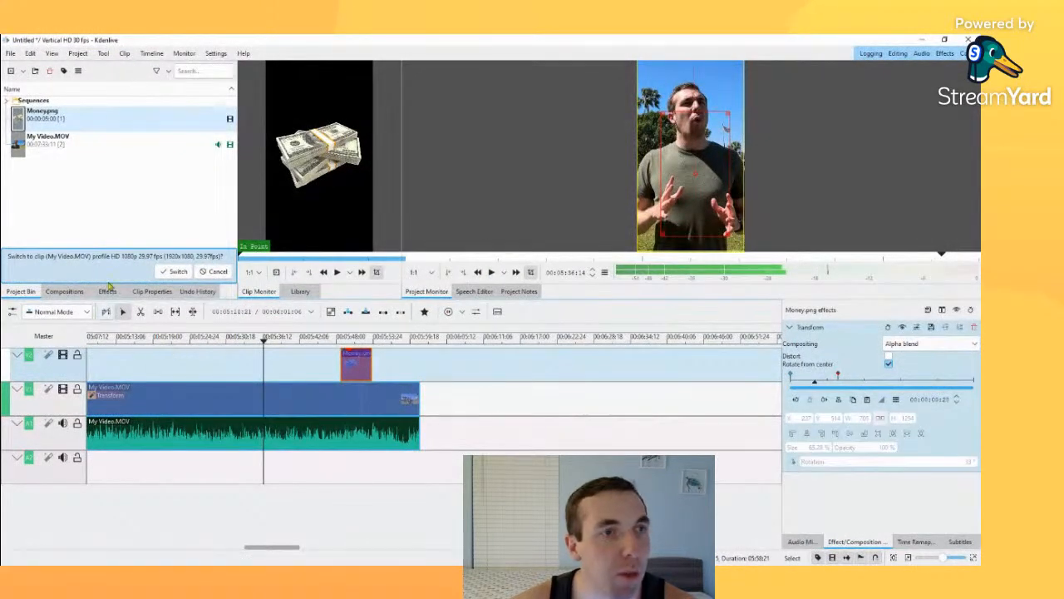
Step: Start a new title clip and place a text item at about X 156, Y 1062, with its placeholder text selected for replacement
{"action": "left_click", "coordinate": [202, 114]}
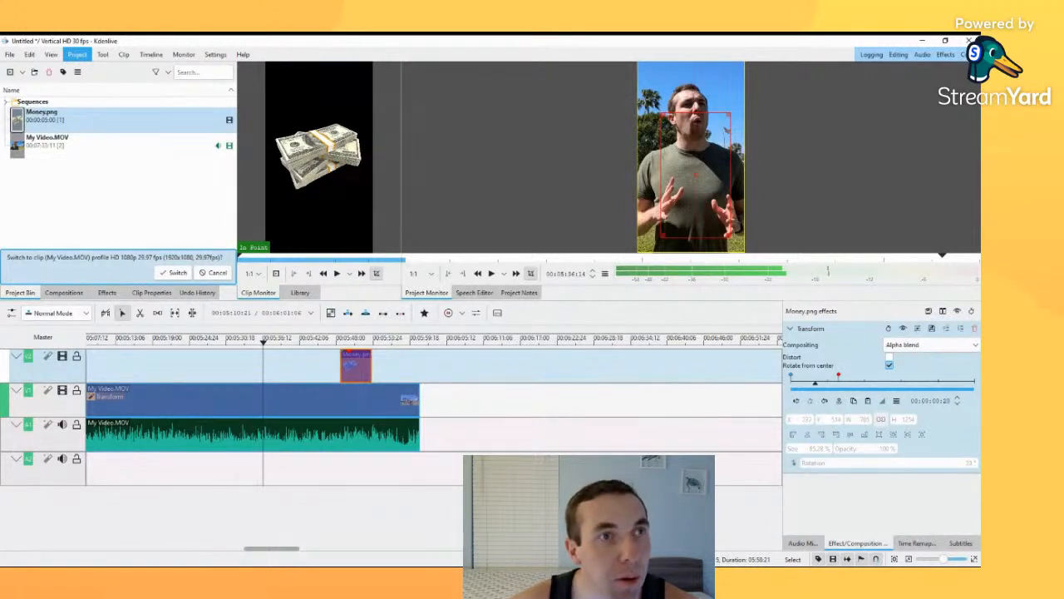
{"action": "left_click", "coordinate": [113, 102]}
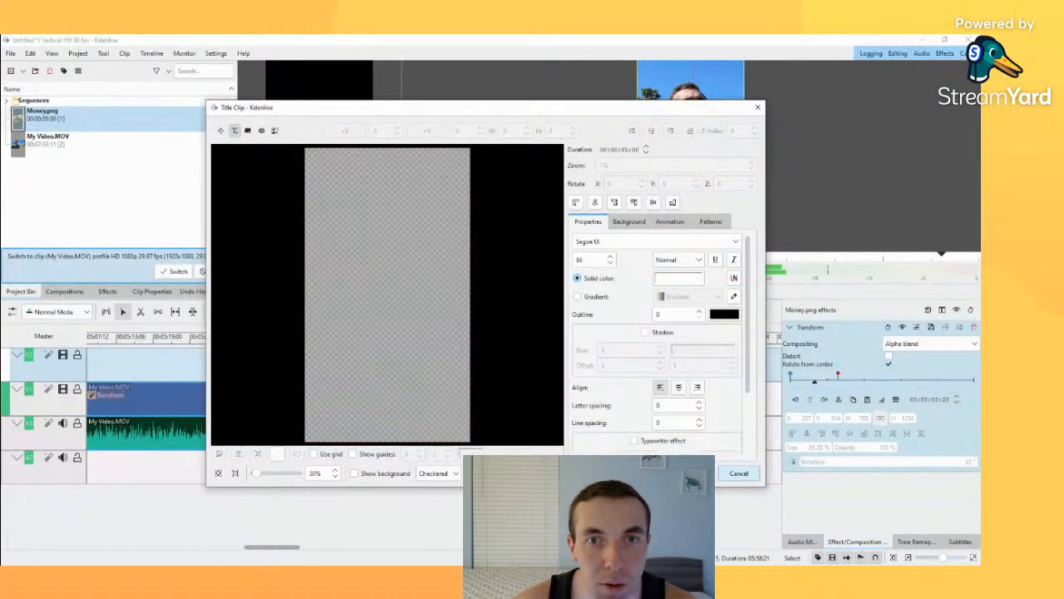
{"action": "left_click", "coordinate": [328, 321]}
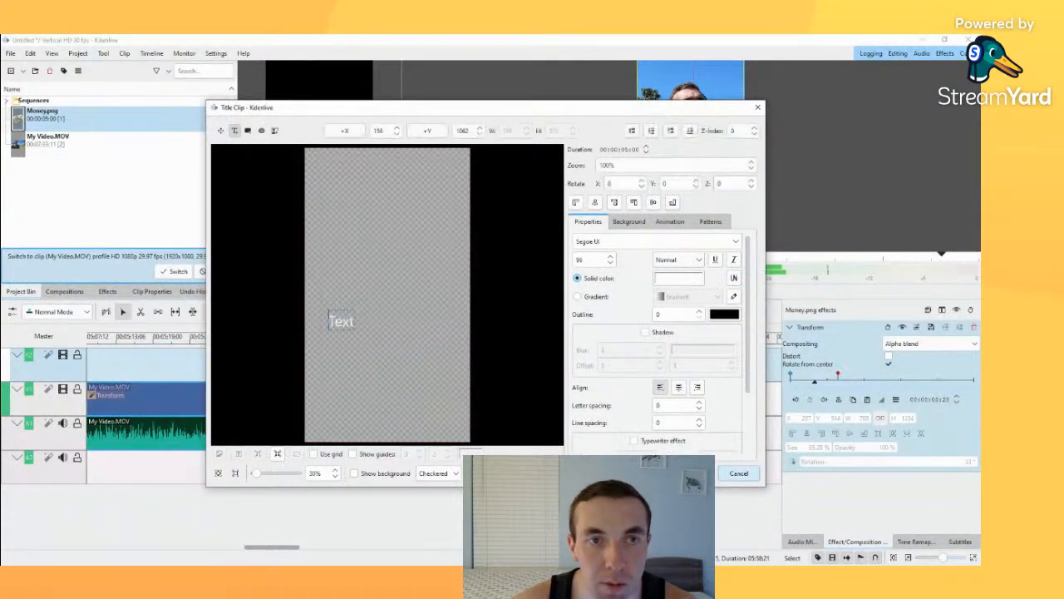
{"action": "left_click_drag", "start_coordinate": [439, 363], "coordinate": [433, 355]}
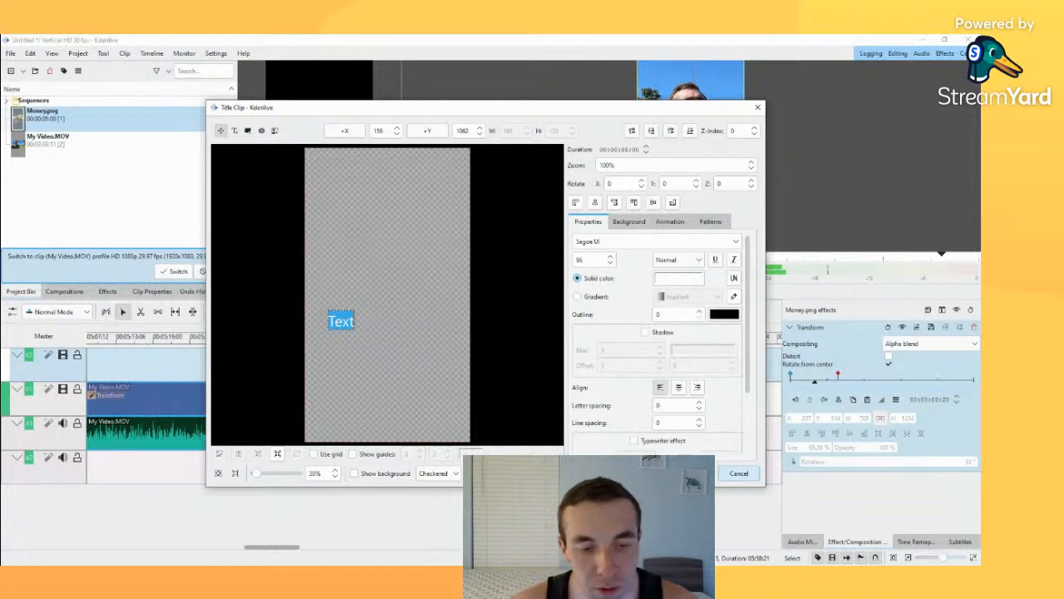
{"action": "type", "text": "When"}
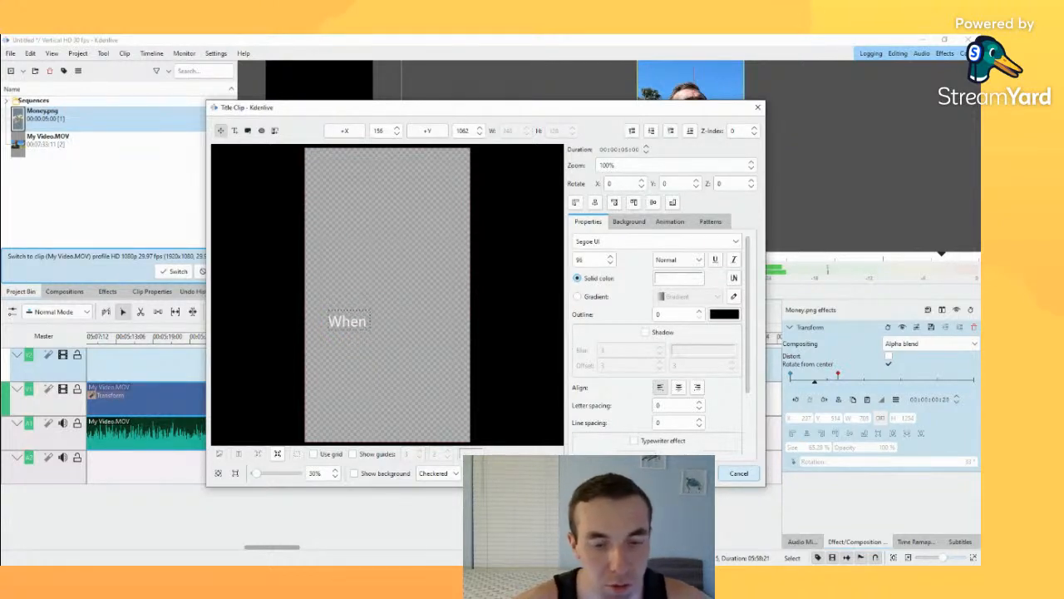
{"action": "type", "text": " you fo"}
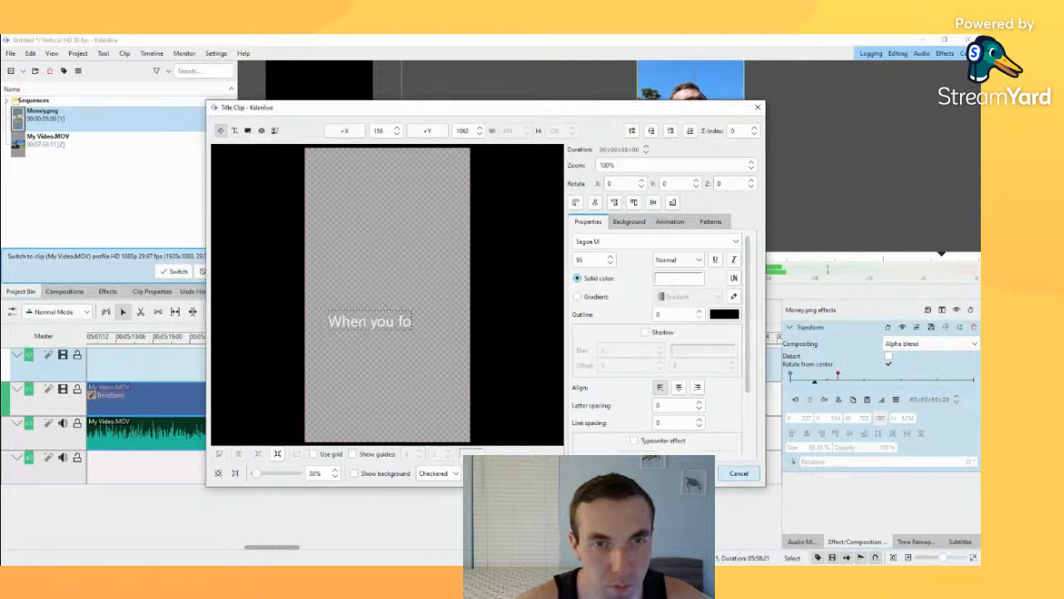
{"action": "key", "text": "BackSpace"}
{"action": "key", "text": "BackSpace"}
{"action": "key", "text": "BackSpace"}
{"action": "key", "text": "BackSpace"}
{"action": "key", "text": "BackSpace"}
{"action": "key", "text": "BackSpace"}
{"action": "key", "text": "BackSpace"}
{"action": "key", "text": "BackSpace"}
{"action": "key", "text": "BackSpace"}
{"action": "key", "text": "BackSpace"}
{"action": "key", "text": "BackSpace"}
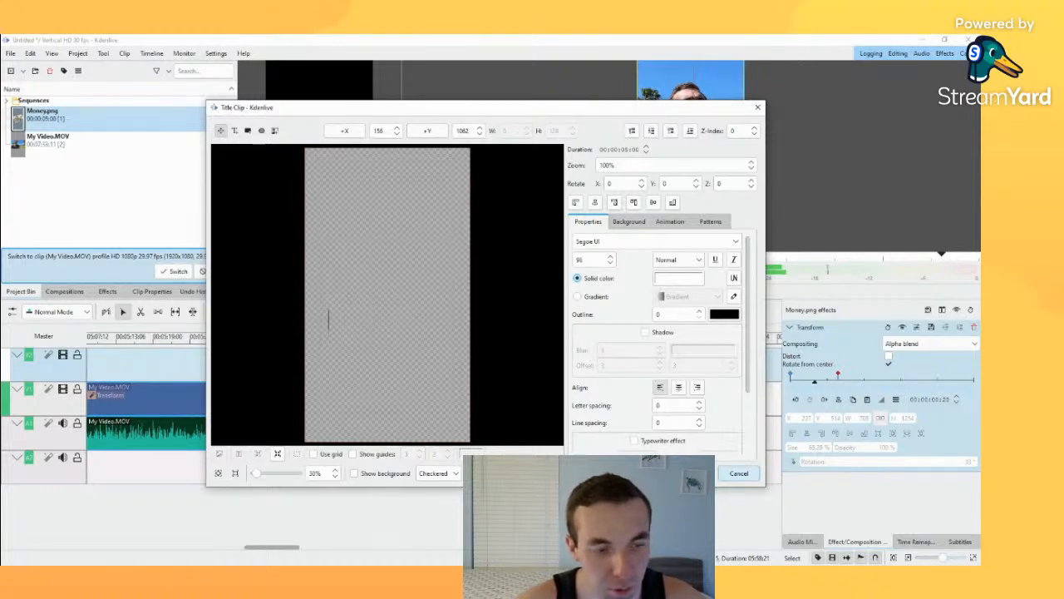
Step: Enter WHEN YOU FOCUS in capitals as the title clip's text
{"action": "type", "text": "WHEN YOU"}
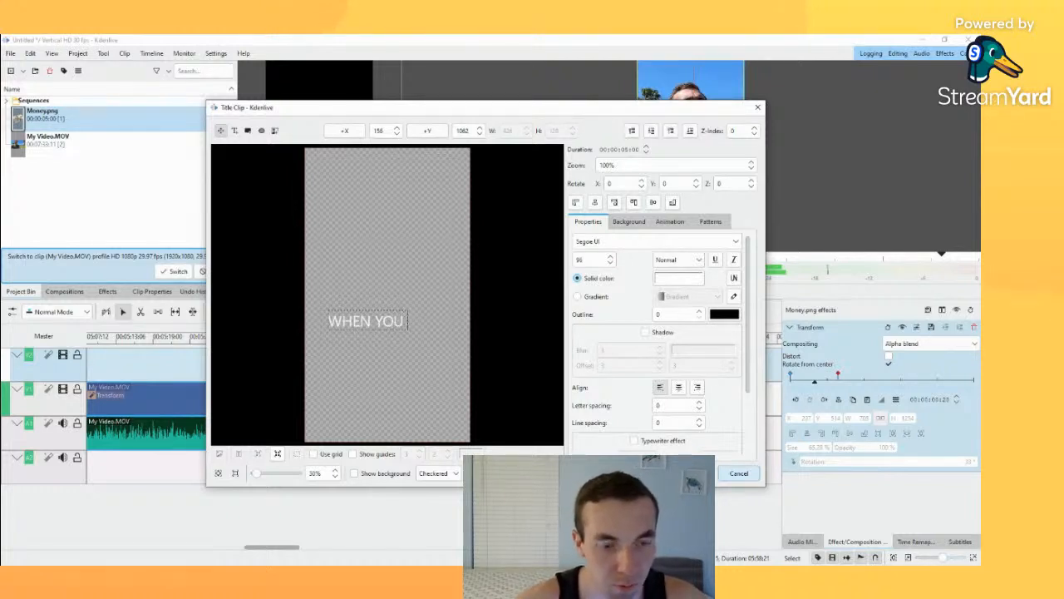
{"action": "type", "text": " FOC"}
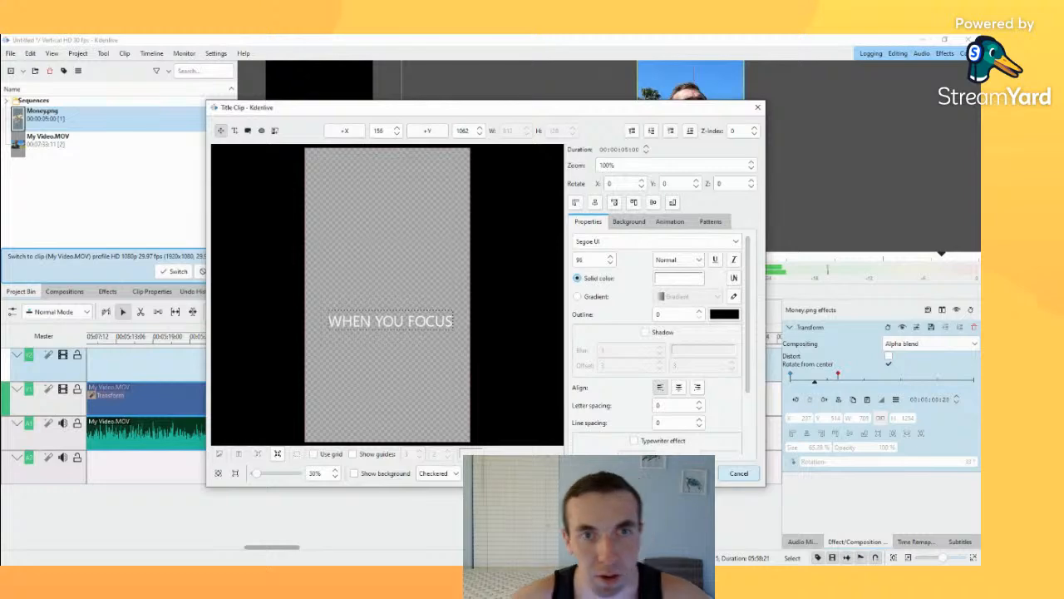
{"action": "type", "text": "US"}
Step: Select the whole title text and open its font setting for editing
{"action": "key", "text": "ctrl+a"}
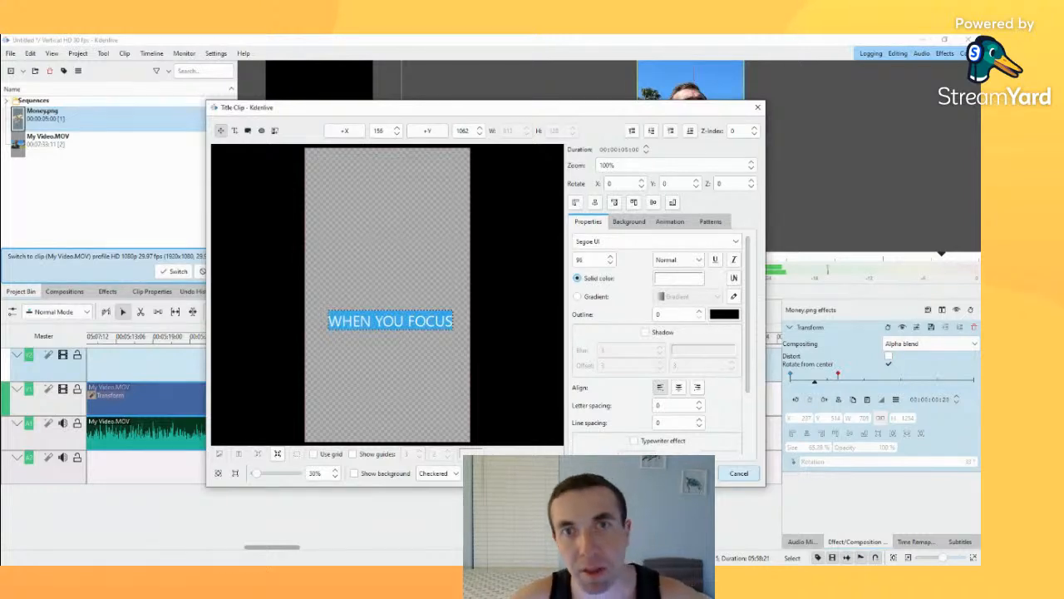
{"action": "left_click", "coordinate": [652, 241]}
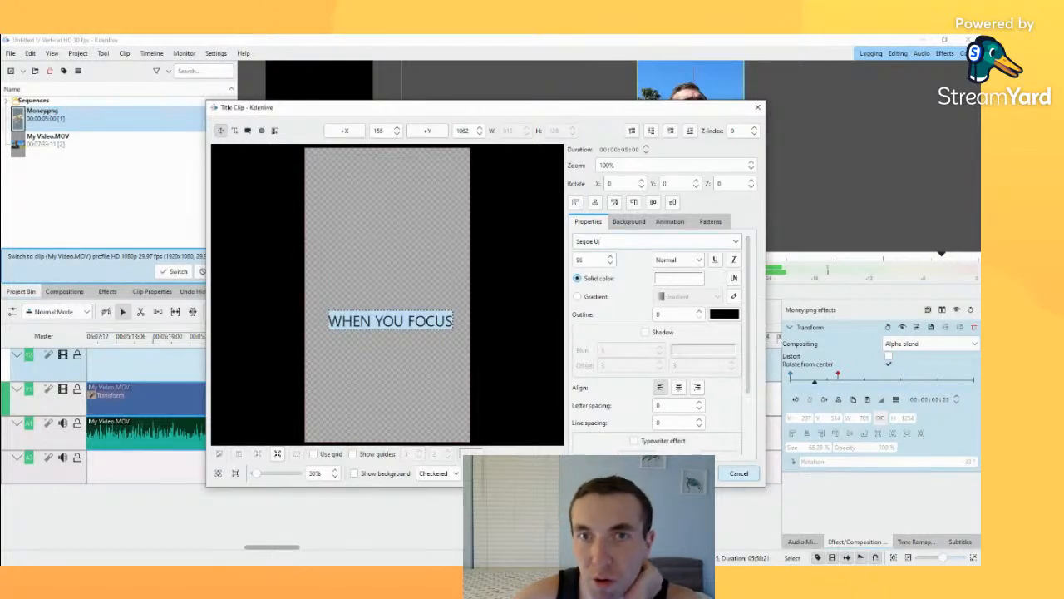
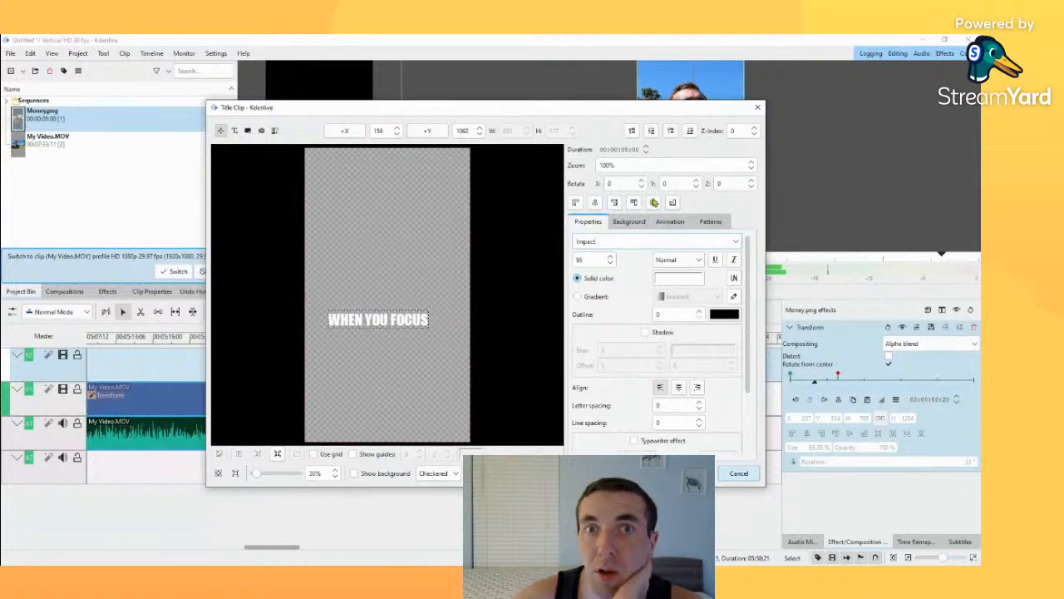
Step: Set the title text's solid colour to pure red, #ff0000
{"action": "left_click", "coordinate": [674, 278]}
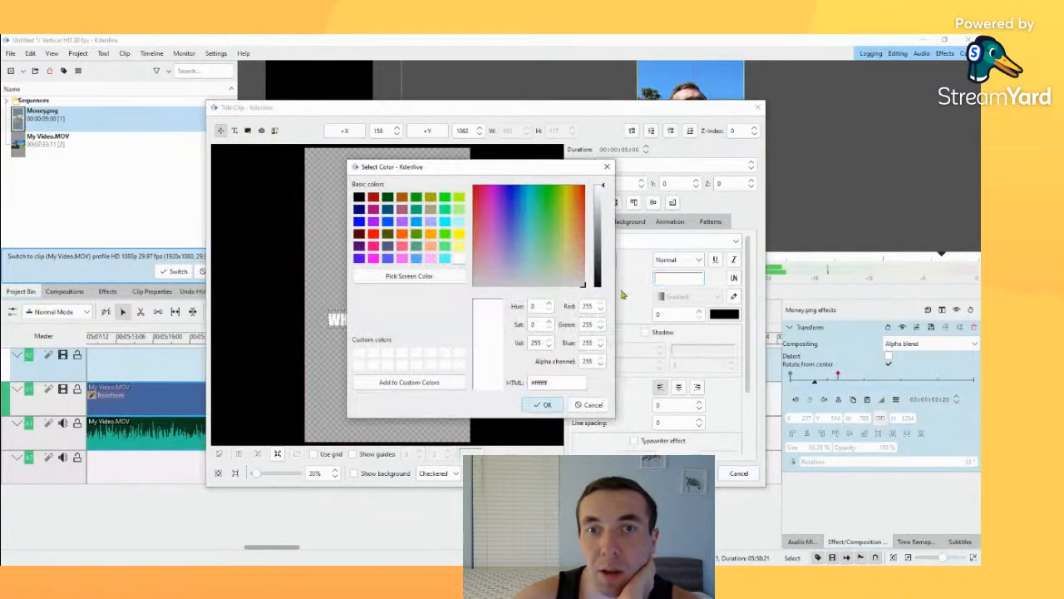
{"action": "left_click", "coordinate": [373, 234]}
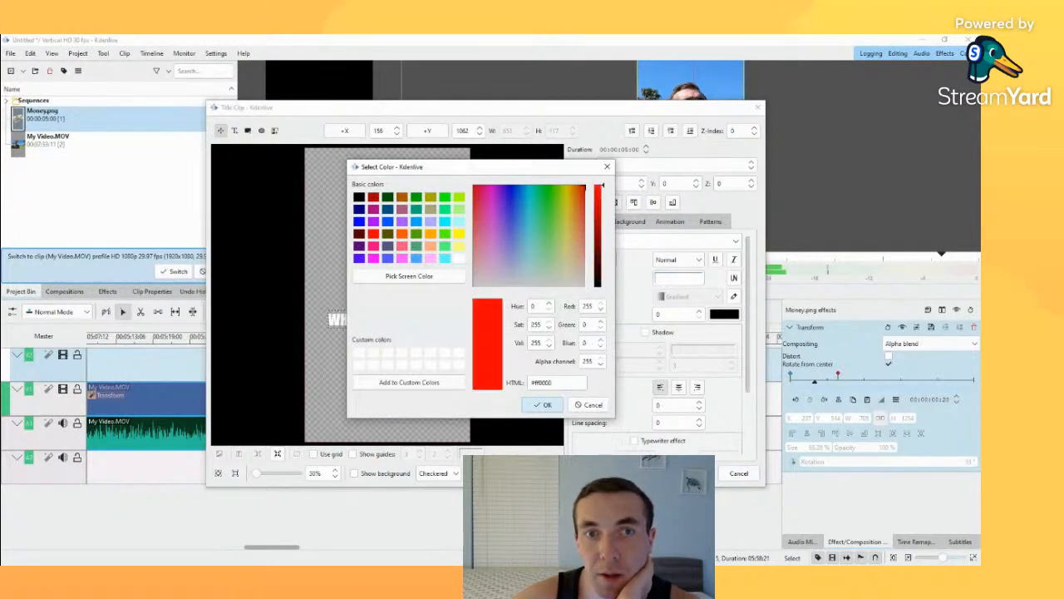
{"action": "left_click", "coordinate": [542, 405]}
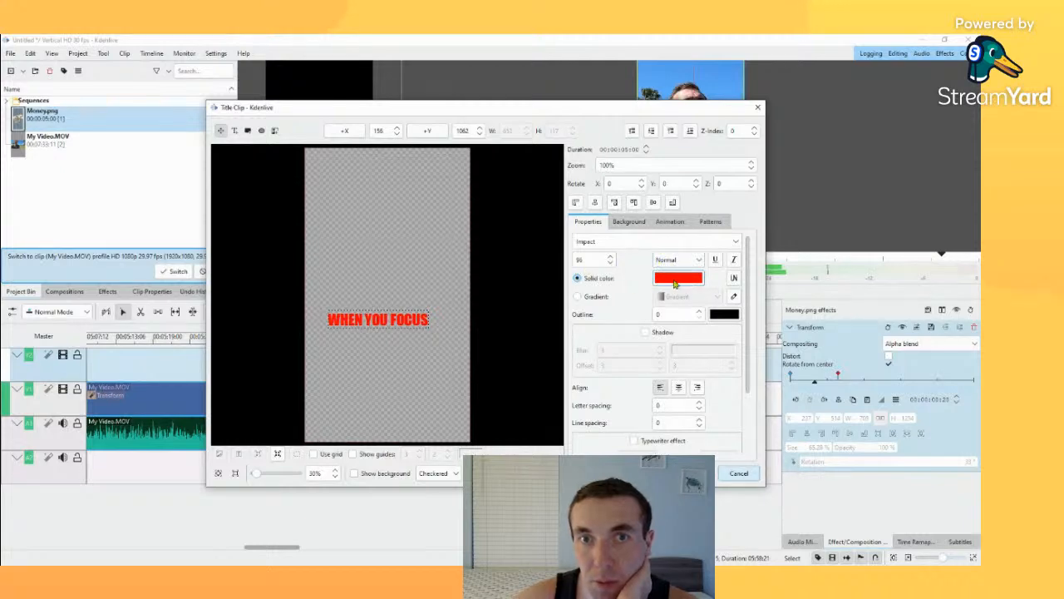
Step: Give the title text an outline of 4 and Bold weight, and create the title clip
{"action": "left_click", "coordinate": [732, 298]}
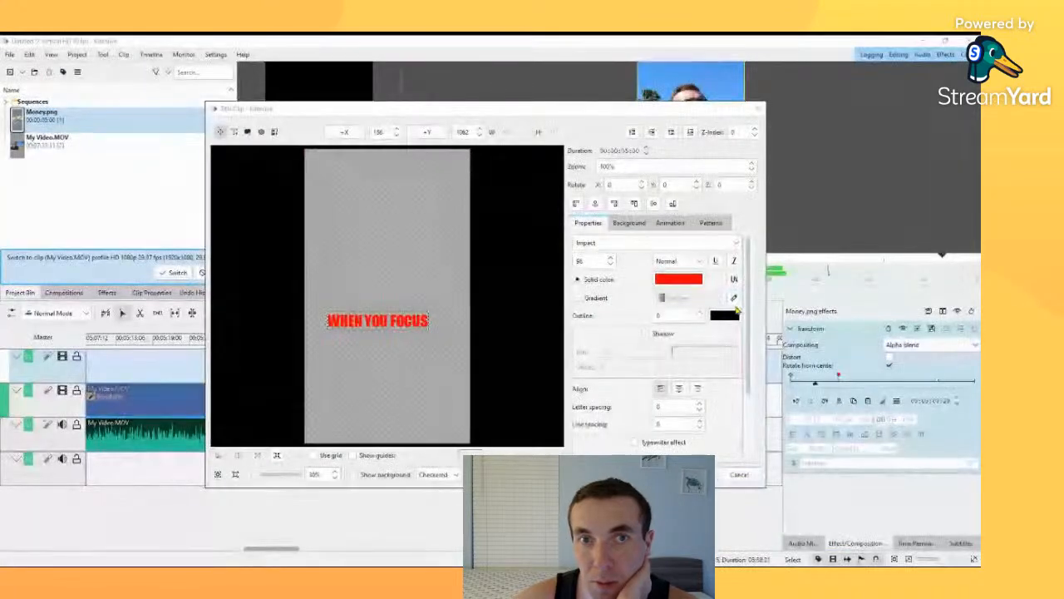
{"action": "left_click", "coordinate": [678, 312]}
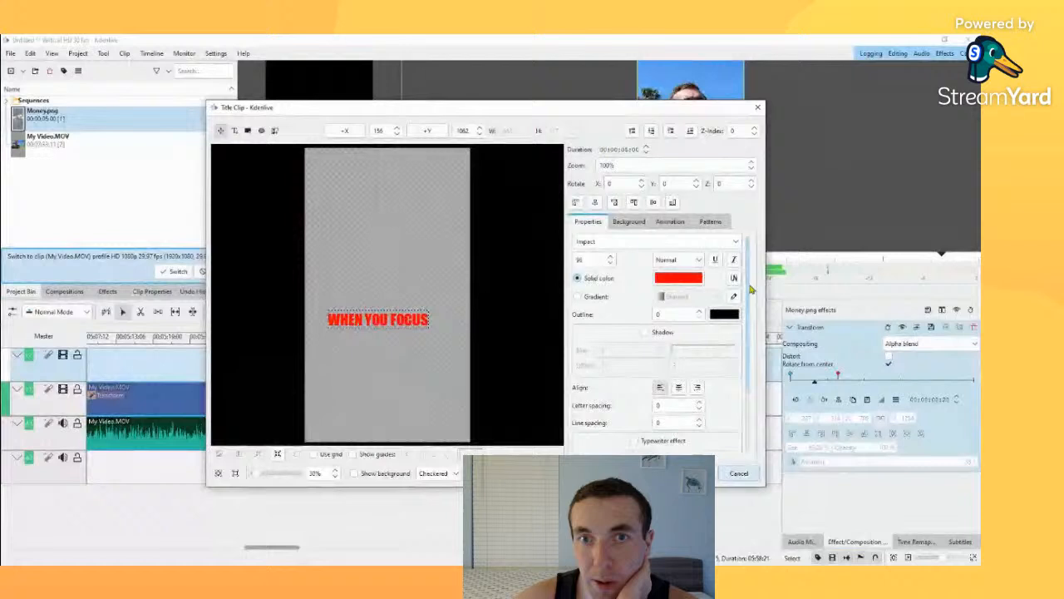
{"action": "left_click", "coordinate": [699, 311]}
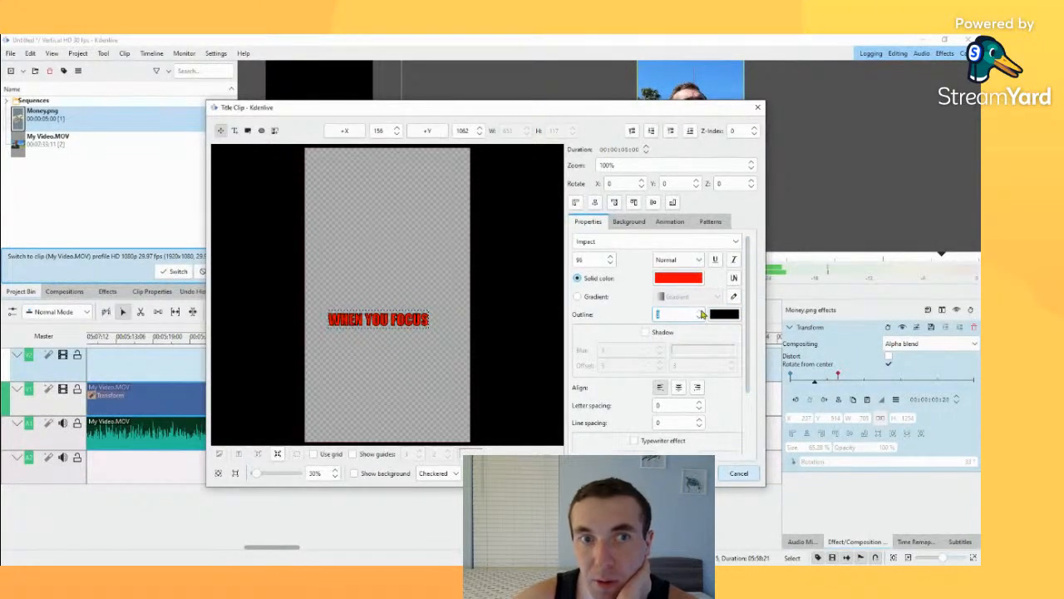
{"action": "left_click", "coordinate": [700, 318]}
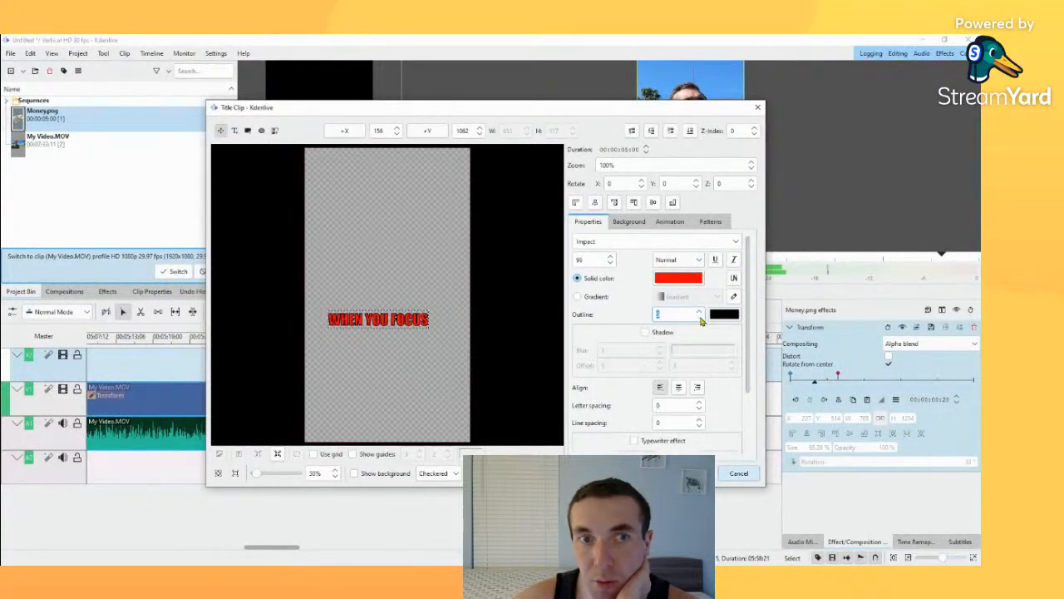
{"action": "left_click", "coordinate": [699, 261]}
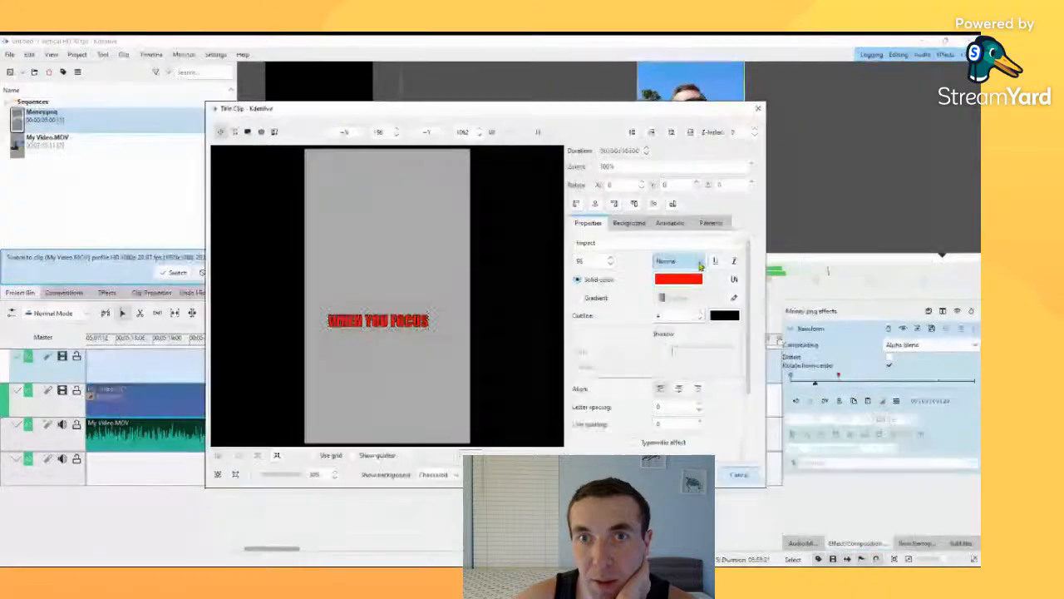
{"action": "left_click", "coordinate": [672, 315]}
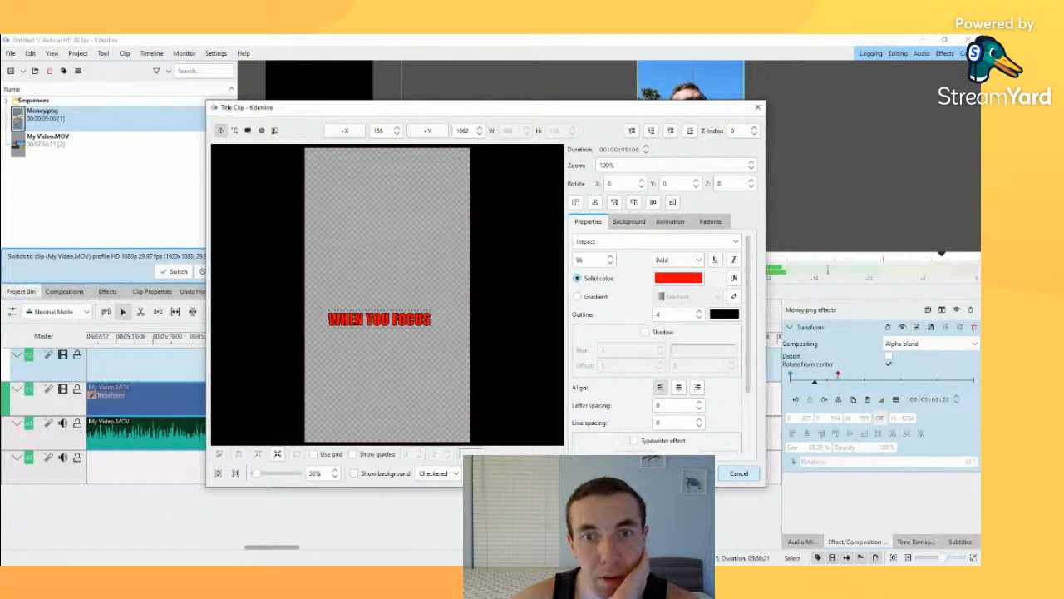
{"action": "left_click", "coordinate": [694, 473]}
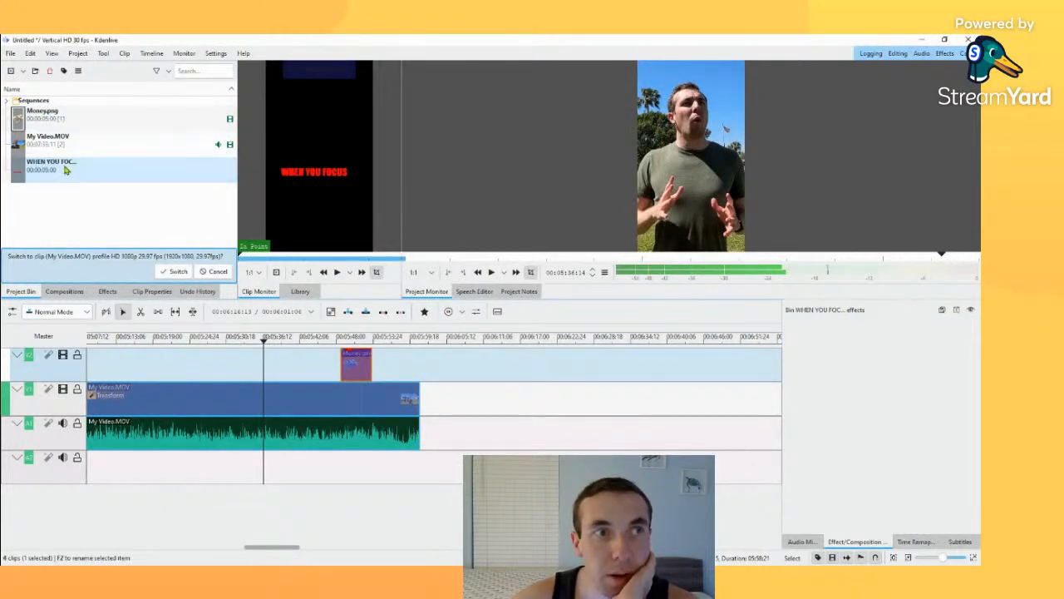
Step: Place the WHEN YOU FOCUS title clip on the top video track at the playhead near 00:05:36 and preview it
{"action": "left_click_drag", "start_coordinate": [68, 168], "coordinate": [279, 356]}
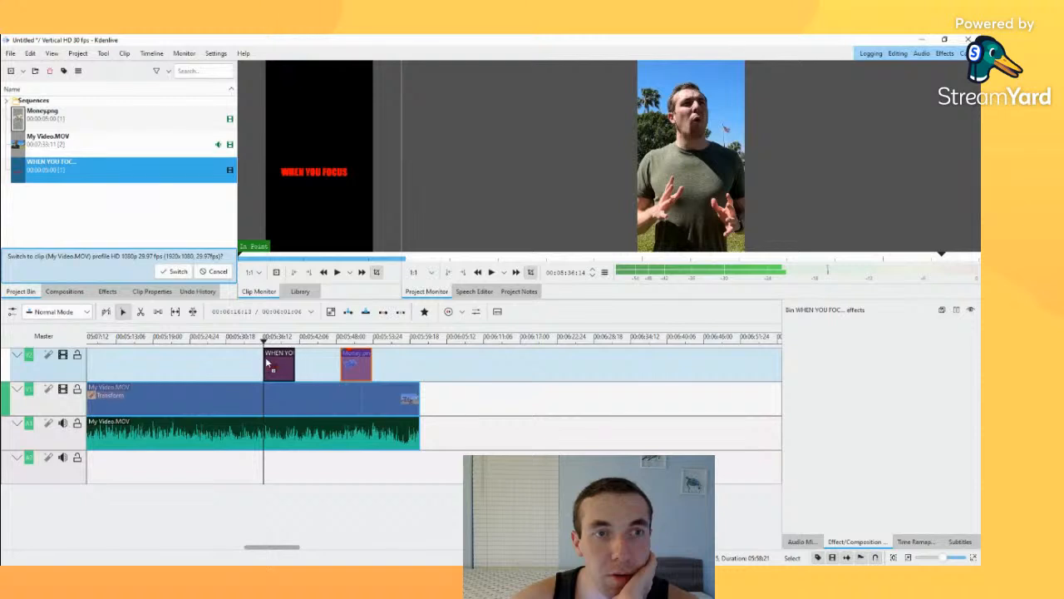
{"action": "left_click", "coordinate": [274, 337]}
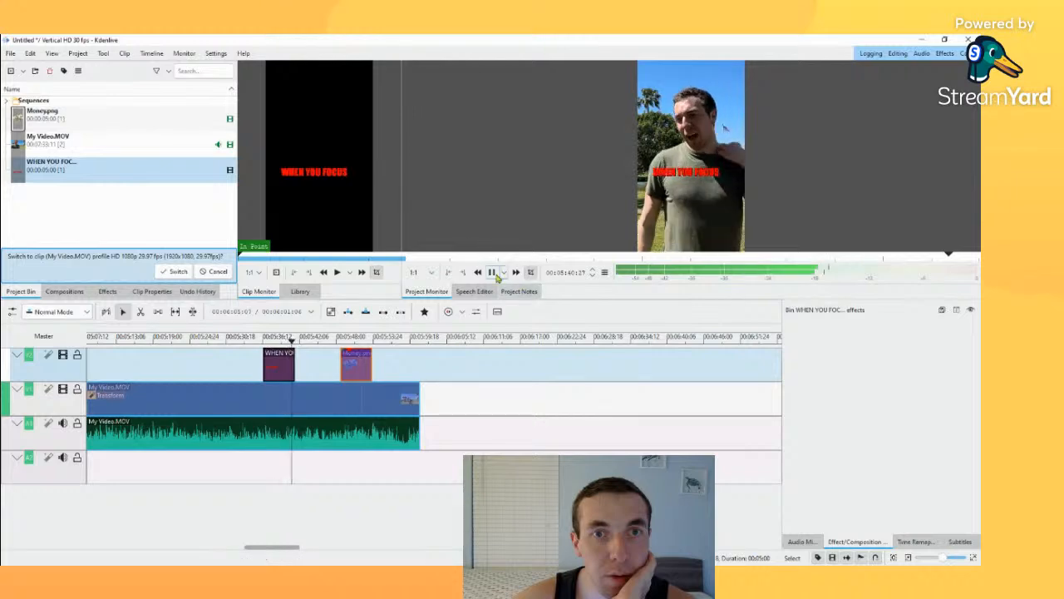
Step: Reopen the WHEN YOU FOCUS title from the timeline and move its text up to about X 212, Y 797
{"action": "left_click", "coordinate": [266, 356]}
{"action": "double_click", "coordinate": [276, 359]}
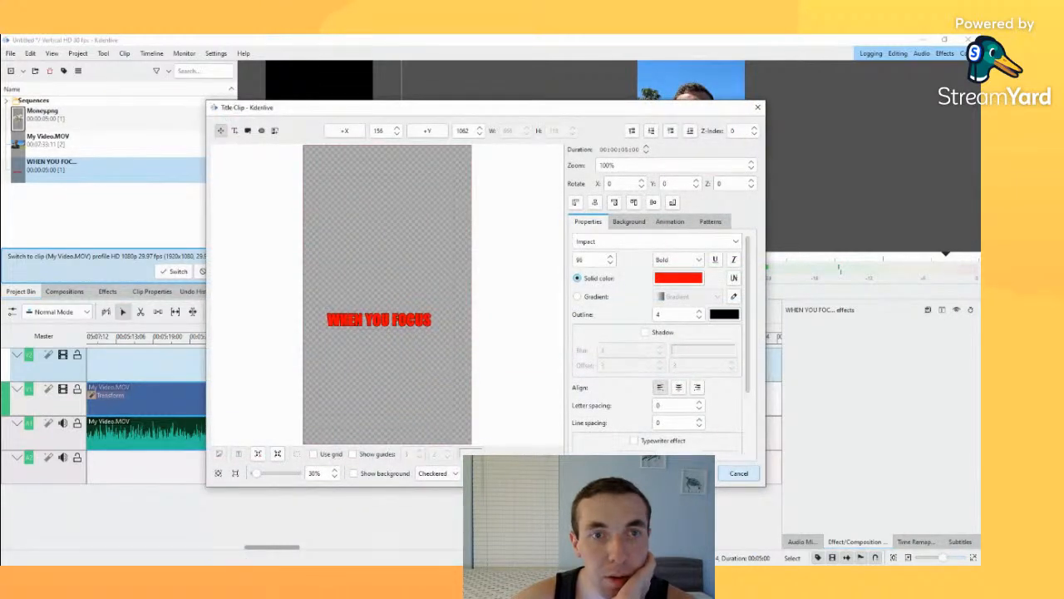
{"action": "left_click_drag", "start_coordinate": [379, 320], "coordinate": [388, 278]}
Step: Set the title's font size to 120, reposition the text at about X 120, Y 1007, and save the title
{"action": "double_click", "coordinate": [580, 260]}
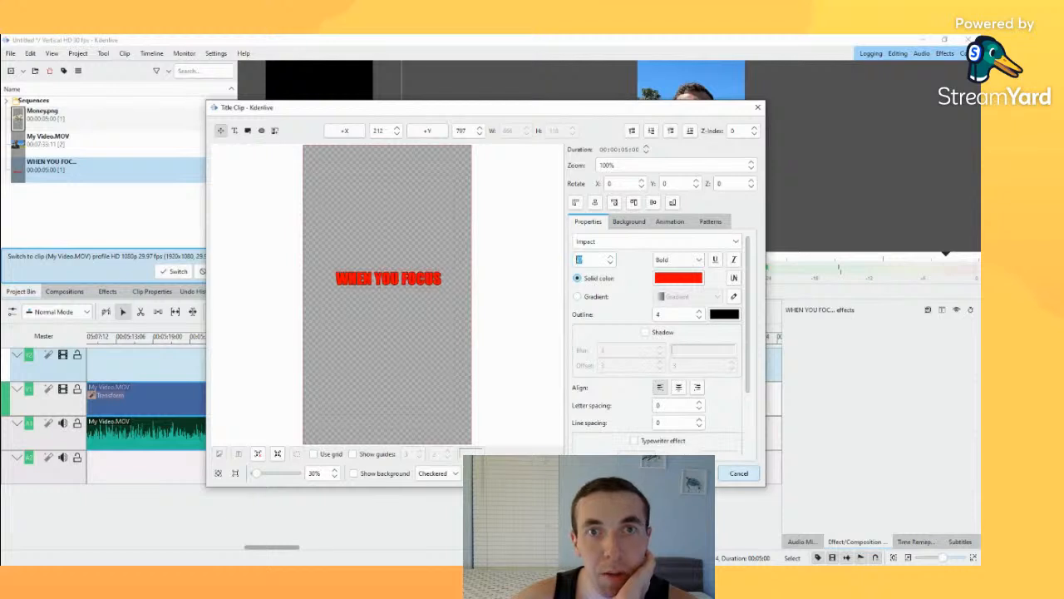
{"action": "key", "text": "Up"}
{"action": "key", "text": "Up"}
{"action": "key", "text": "Up"}
{"action": "key", "text": "Up"}
{"action": "key", "text": "Up"}
{"action": "key", "text": "Up"}
{"action": "key", "text": "Up"}
{"action": "key", "text": "Up"}
{"action": "key", "text": "Up"}
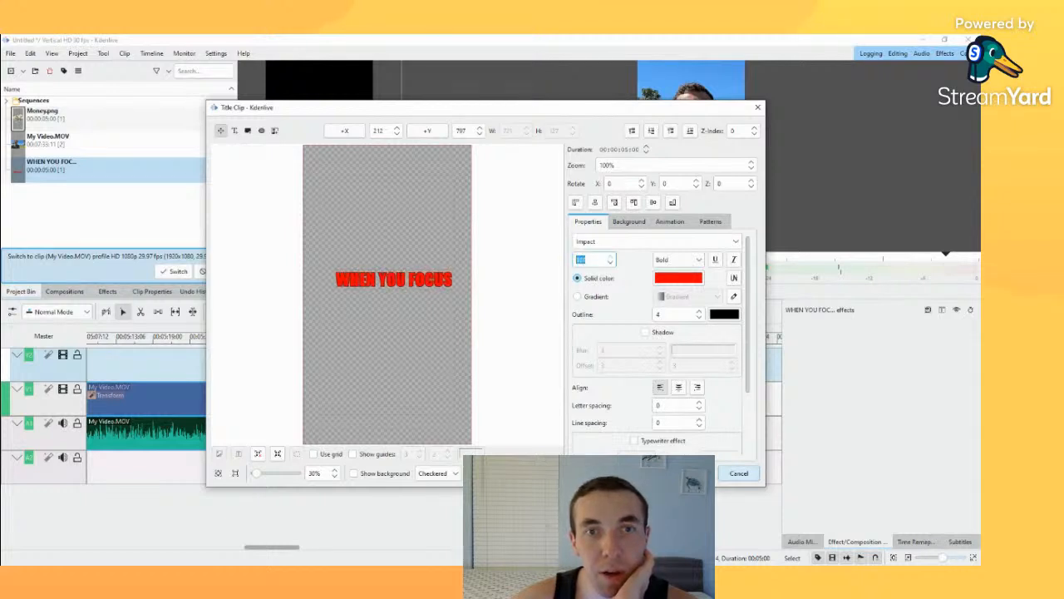
{"action": "key", "text": "Up"}
{"action": "key", "text": "Up"}
{"action": "key", "text": "Up"}
{"action": "key", "text": "Up"}
{"action": "key", "text": "Up"}
{"action": "key", "text": "Up"}
{"action": "key", "text": "Up"}
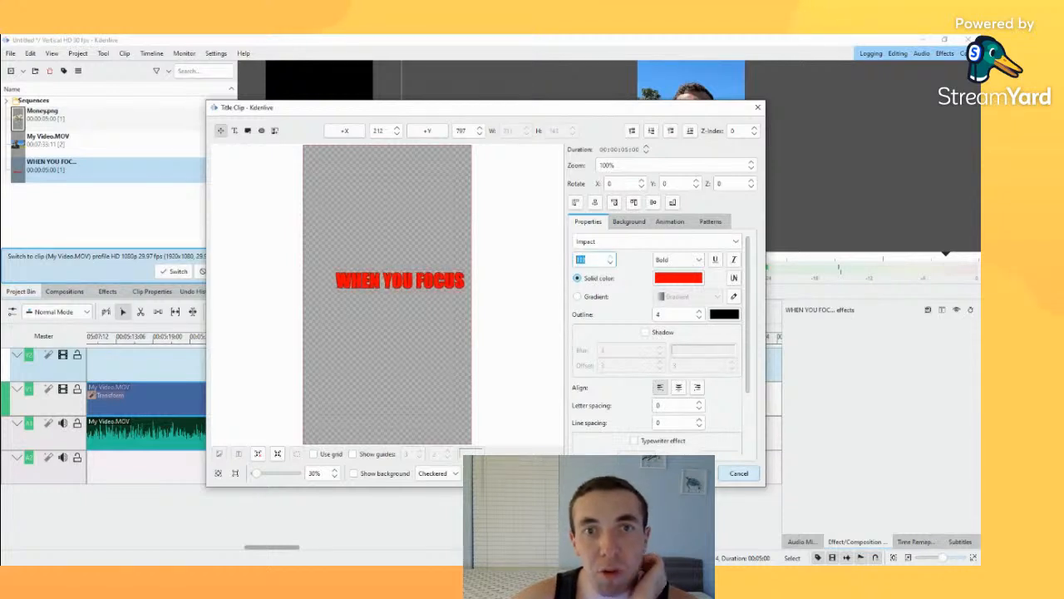
{"action": "left_click_drag", "start_coordinate": [401, 281], "coordinate": [387, 313]}
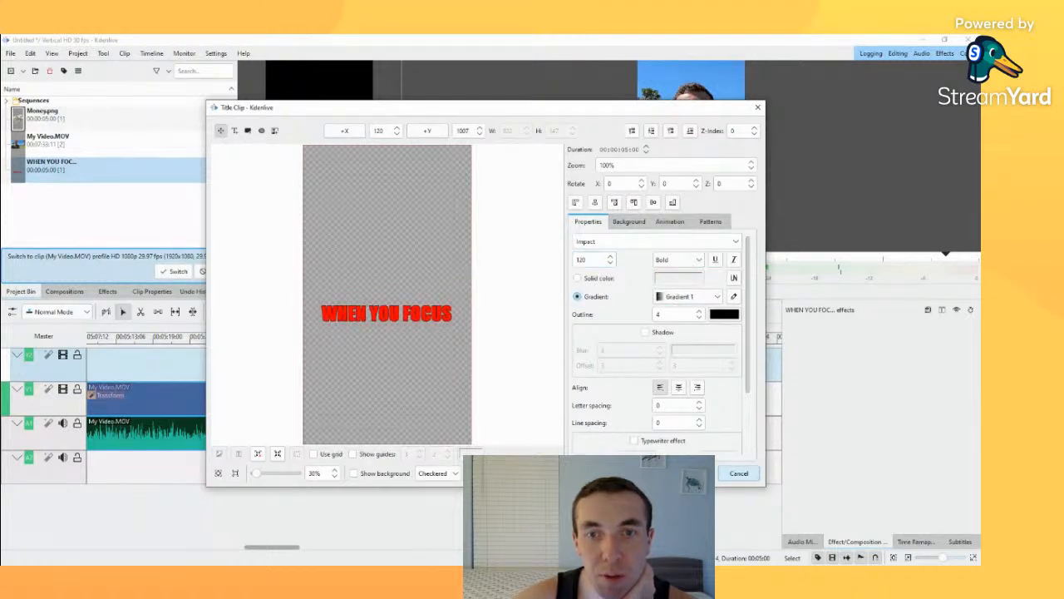
{"action": "left_click", "coordinate": [670, 472]}
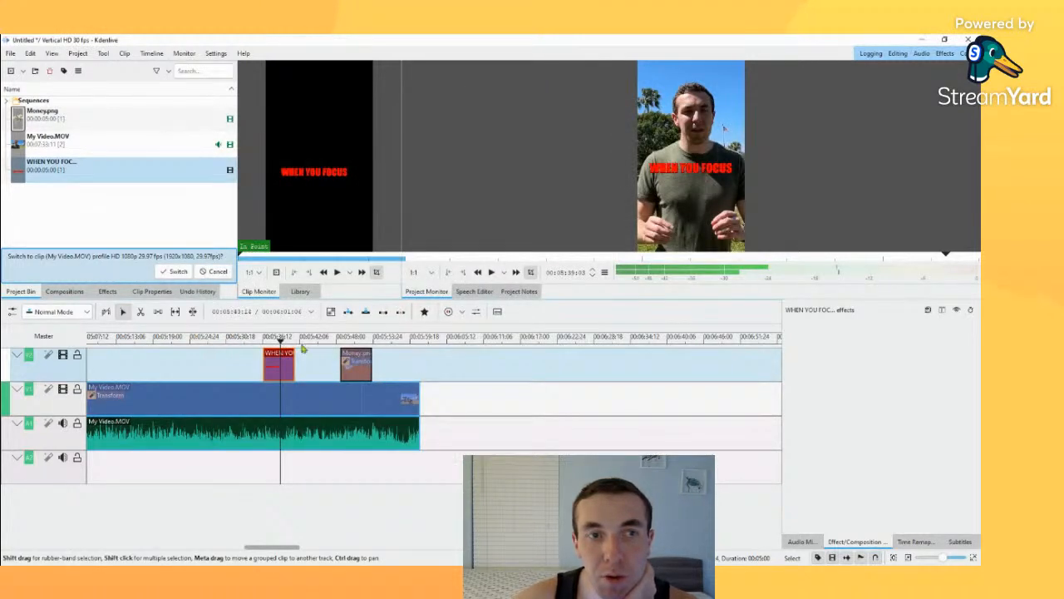
Step: Match the WHEN YOU FOCUS clip to the spoken phrase, ending it at about 00:05:37 and trimming its start to about 00:05:35
{"action": "left_click", "coordinate": [262, 338]}
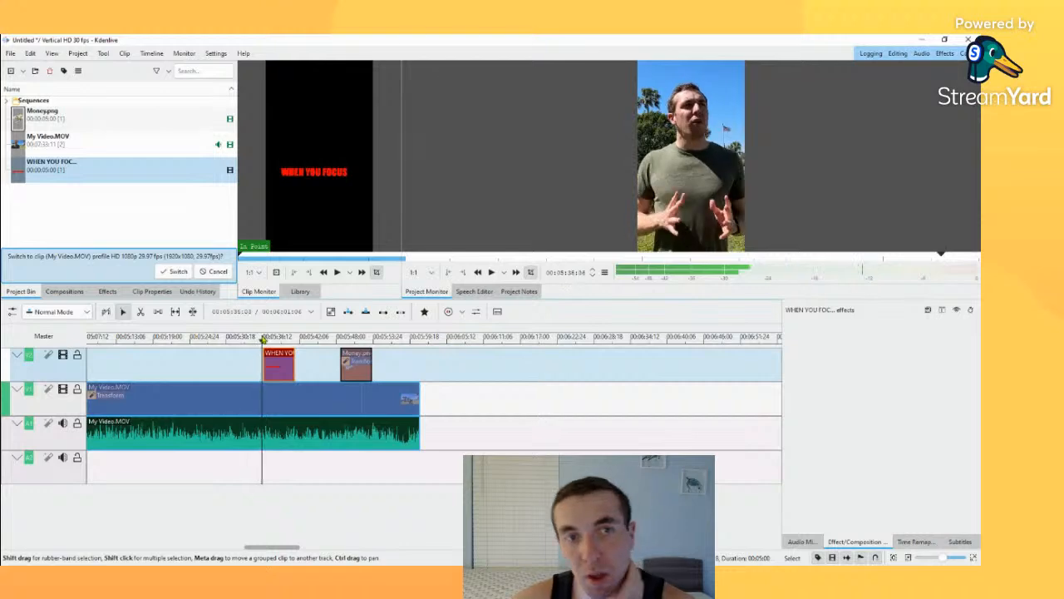
{"action": "key", "text": "space"}
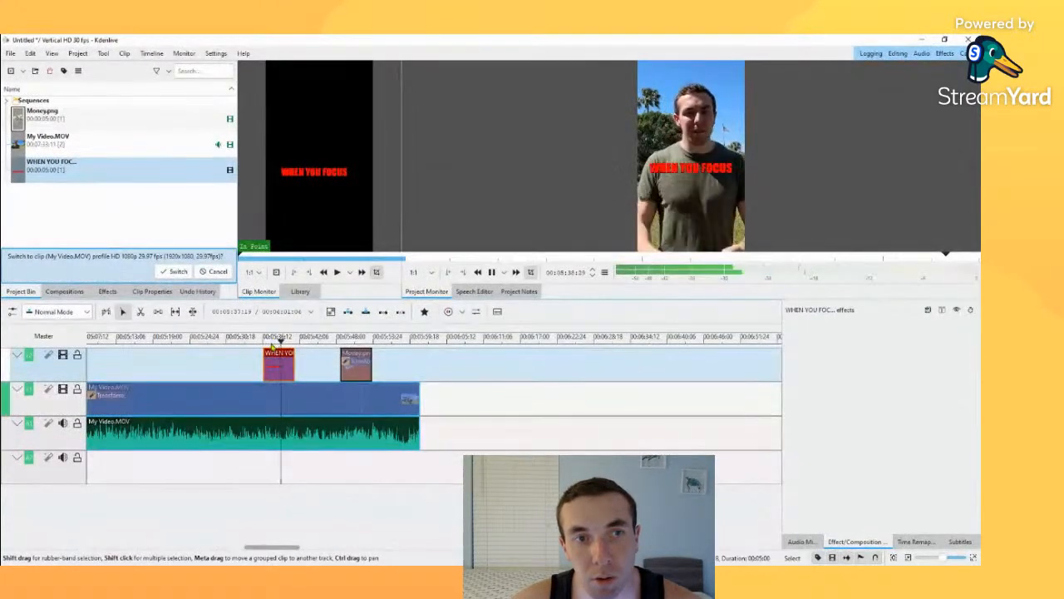
{"action": "key", "text": "space"}
{"action": "left_click_drag", "start_coordinate": [283, 340], "coordinate": [251, 340]}
{"action": "key", "text": "space"}
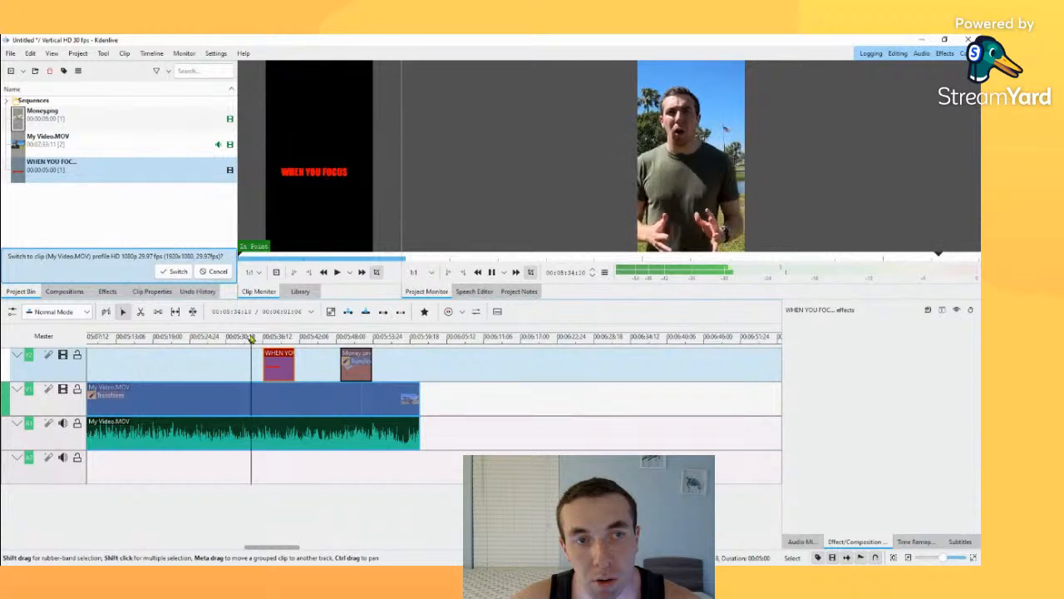
{"action": "key", "text": "space"}
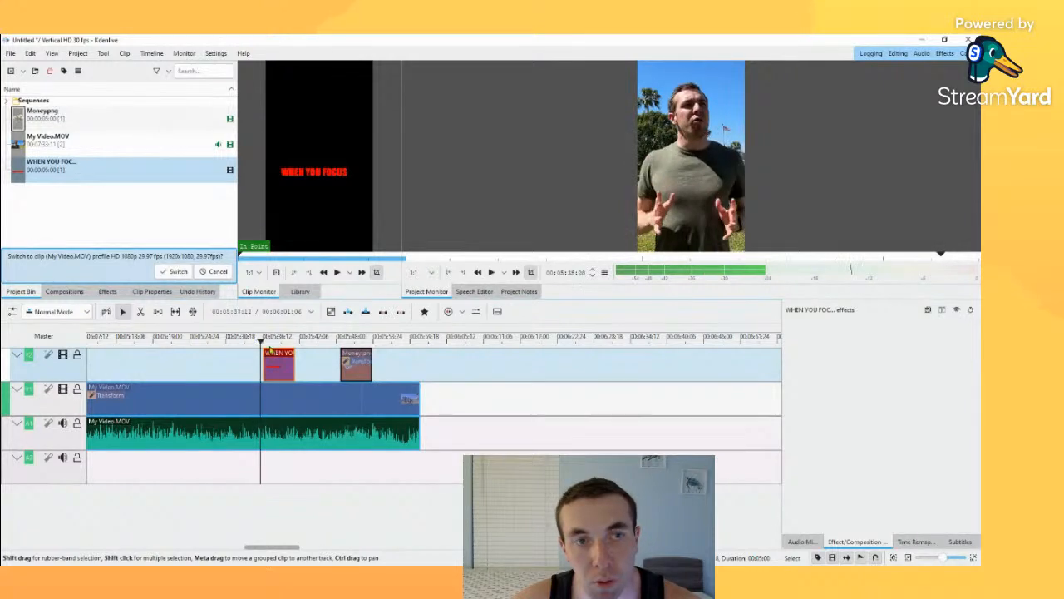
{"action": "key", "text": "space"}
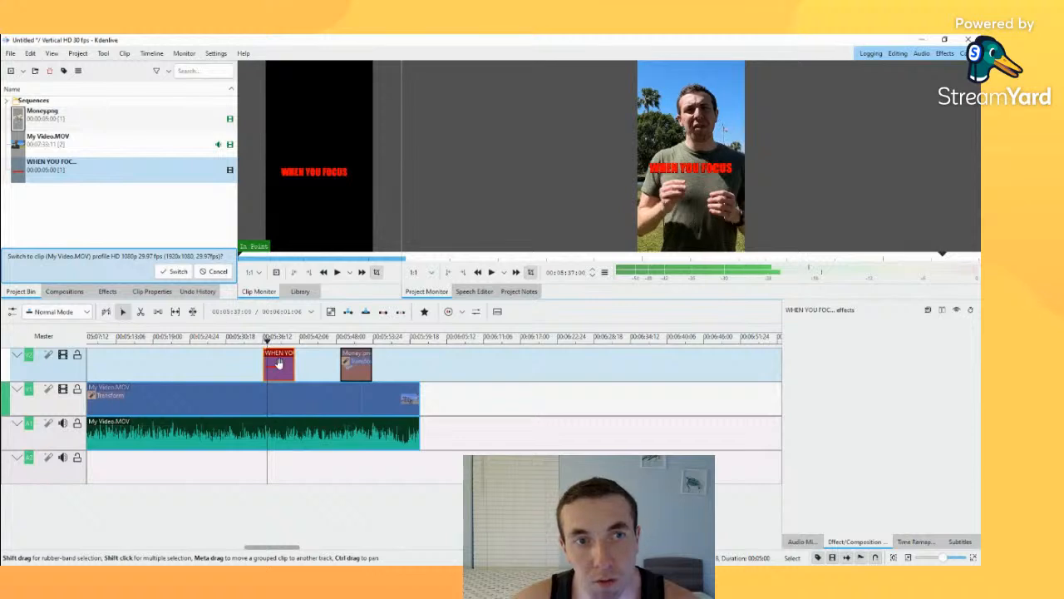
{"action": "left_click_drag", "start_coordinate": [278, 364], "coordinate": [235, 338]}
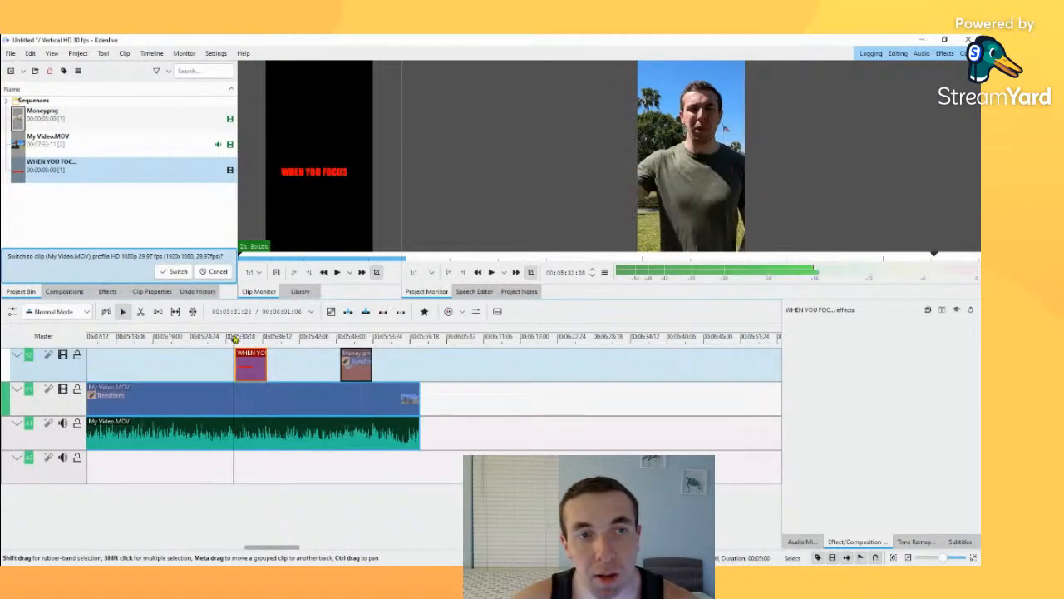
{"action": "key", "text": "space"}
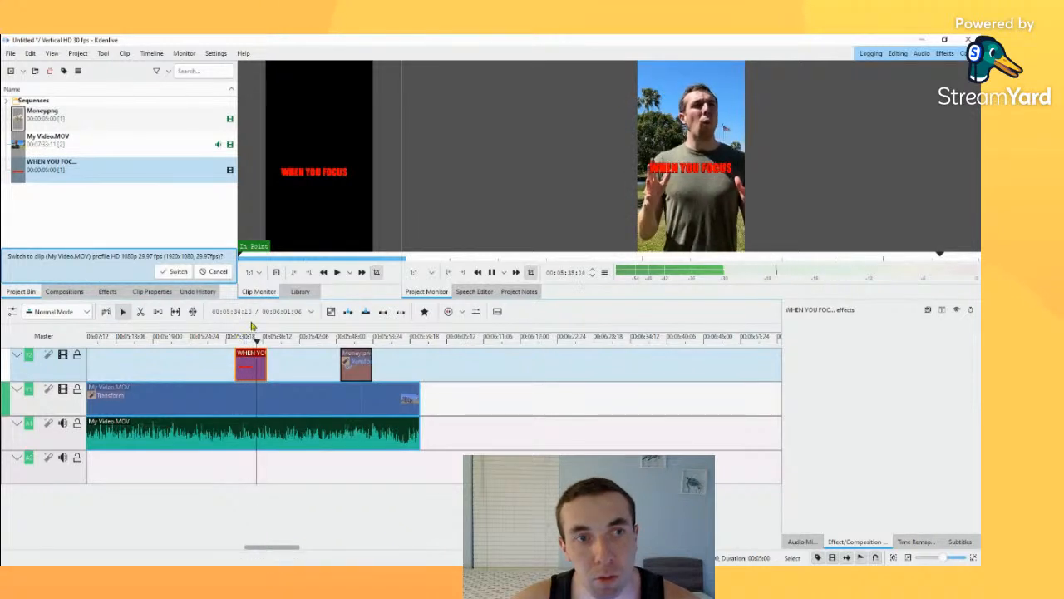
{"action": "key", "text": "space"}
{"action": "left_click_drag", "start_coordinate": [260, 342], "coordinate": [257, 370]}
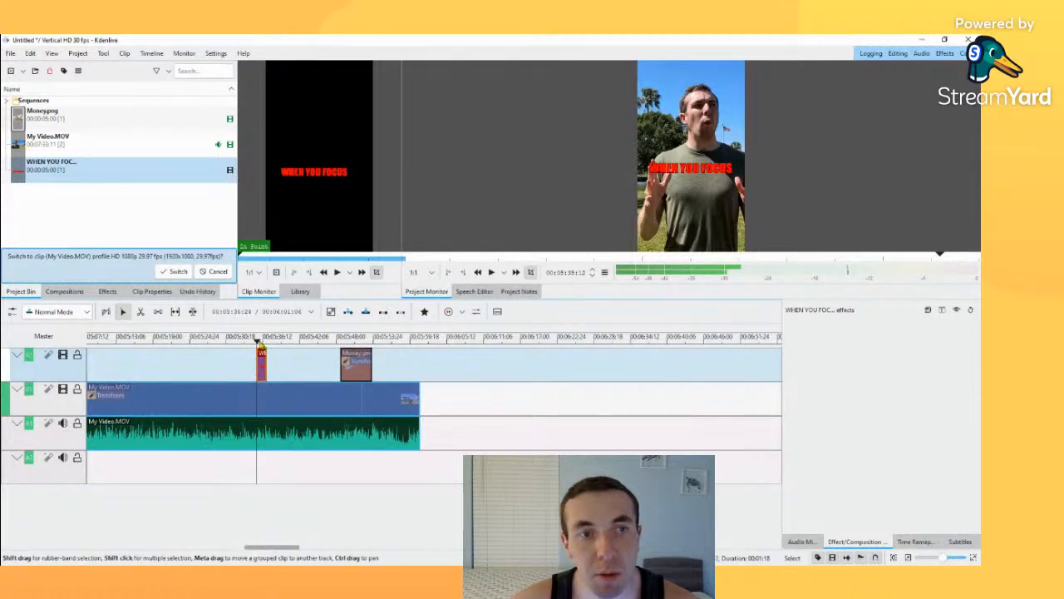
Step: Play the section following the title, duplicate the trimmed WHEN YOU FOCUS clip, and place the copy directly after the original
{"action": "key", "text": "space"}
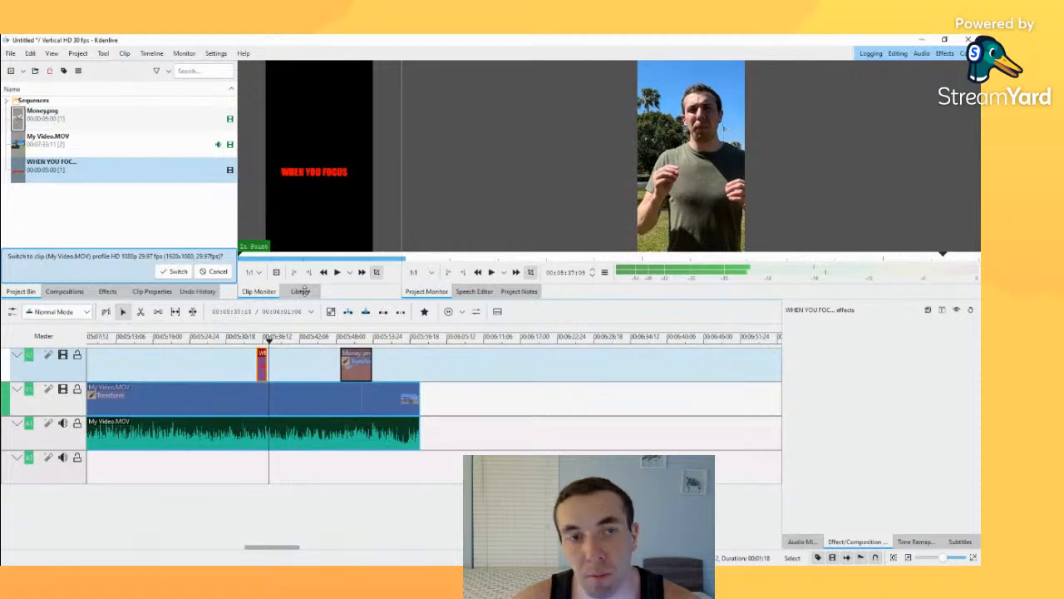
{"action": "key", "text": "space"}
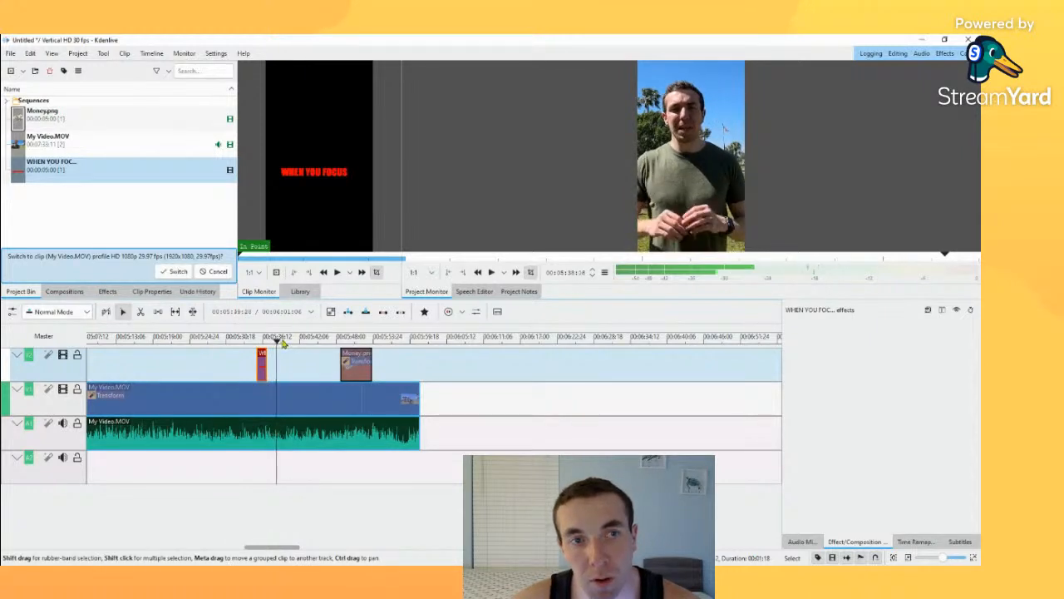
{"action": "left_click_drag", "start_coordinate": [277, 343], "coordinate": [260, 343]}
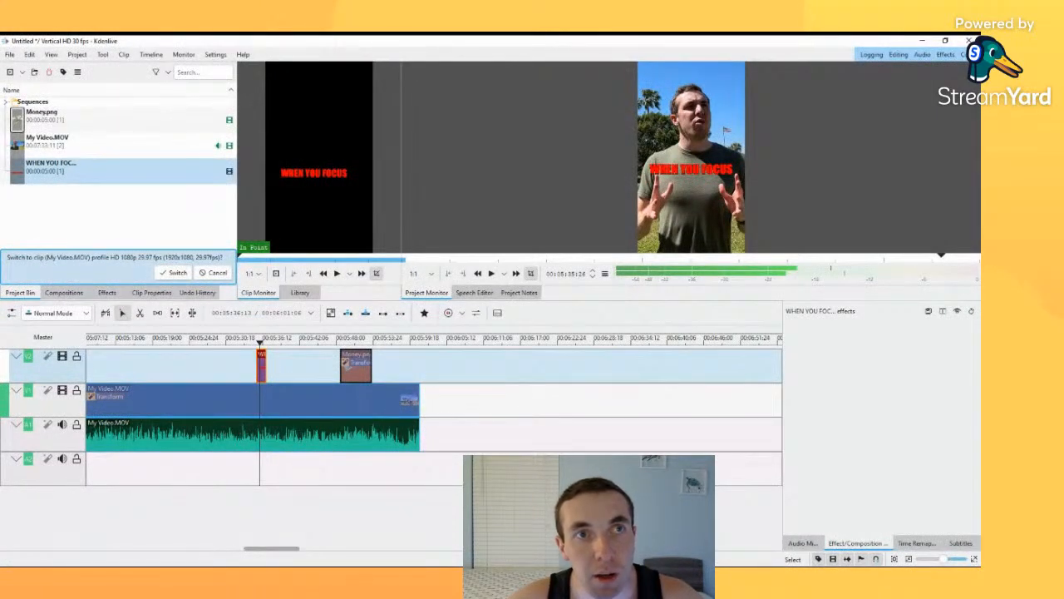
{"action": "key", "text": "ctrl+c"}
{"action": "key", "text": "ctrl+v"}
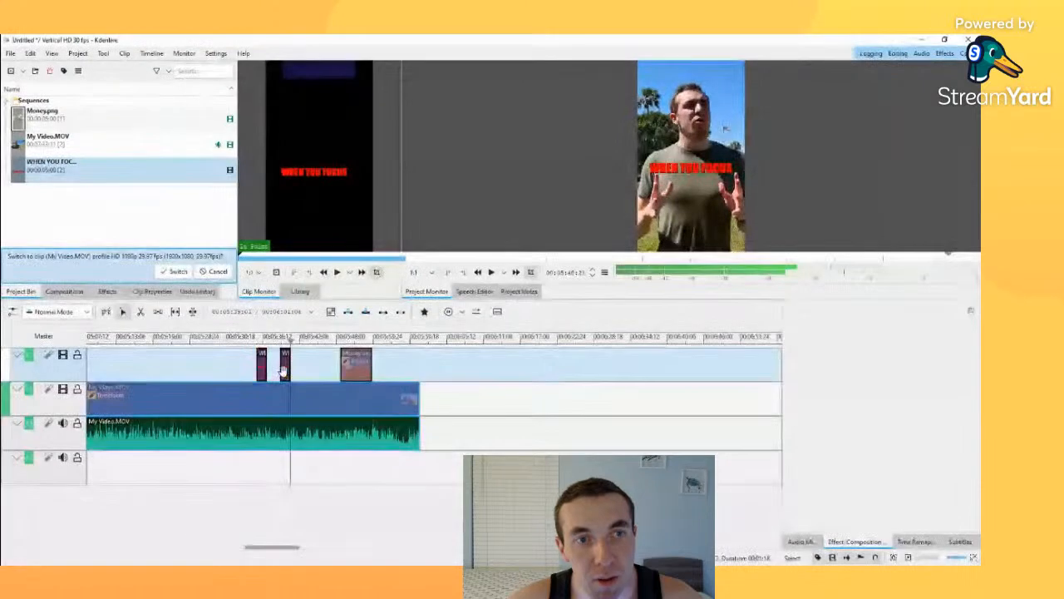
{"action": "left_click_drag", "start_coordinate": [284, 371], "coordinate": [269, 371]}
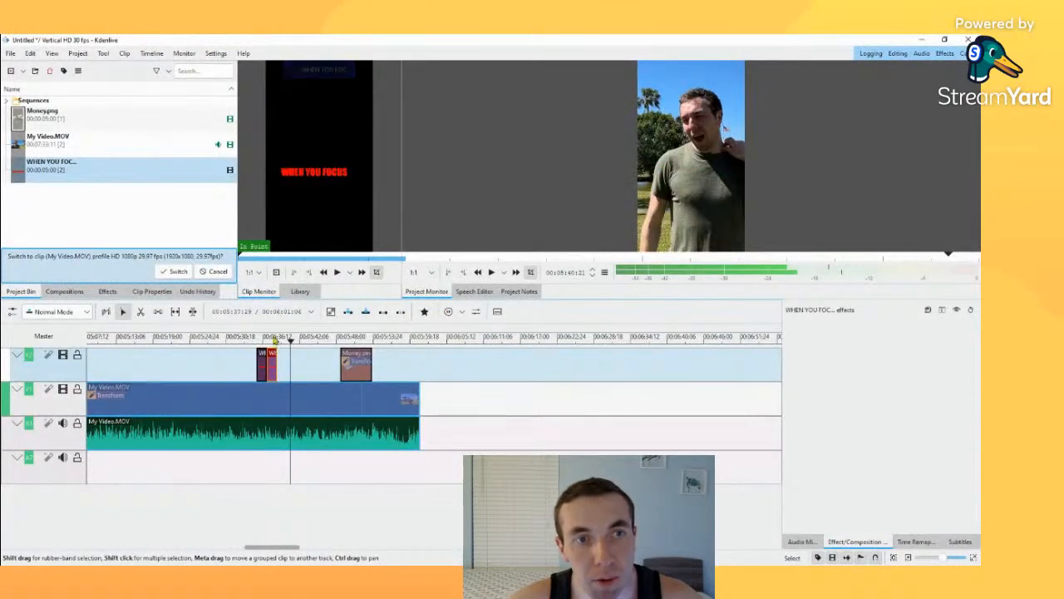
Step: Open the duplicated WHEN YOU FOCUS title from the timeline and replace its text with ON MULTIPLE DIFFERENT
{"action": "left_click", "coordinate": [271, 338]}
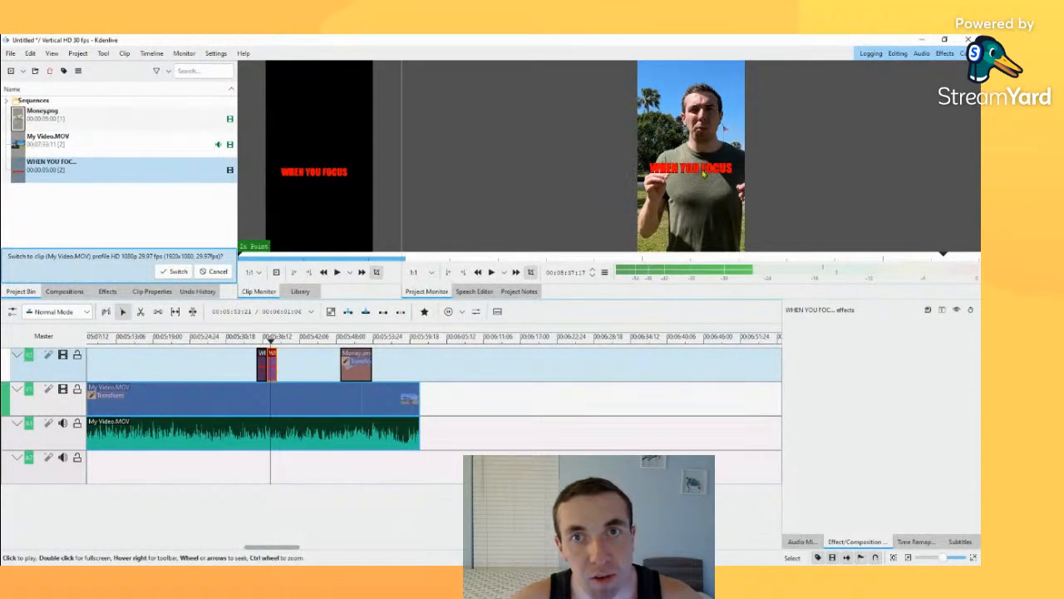
{"action": "double_click", "coordinate": [268, 363]}
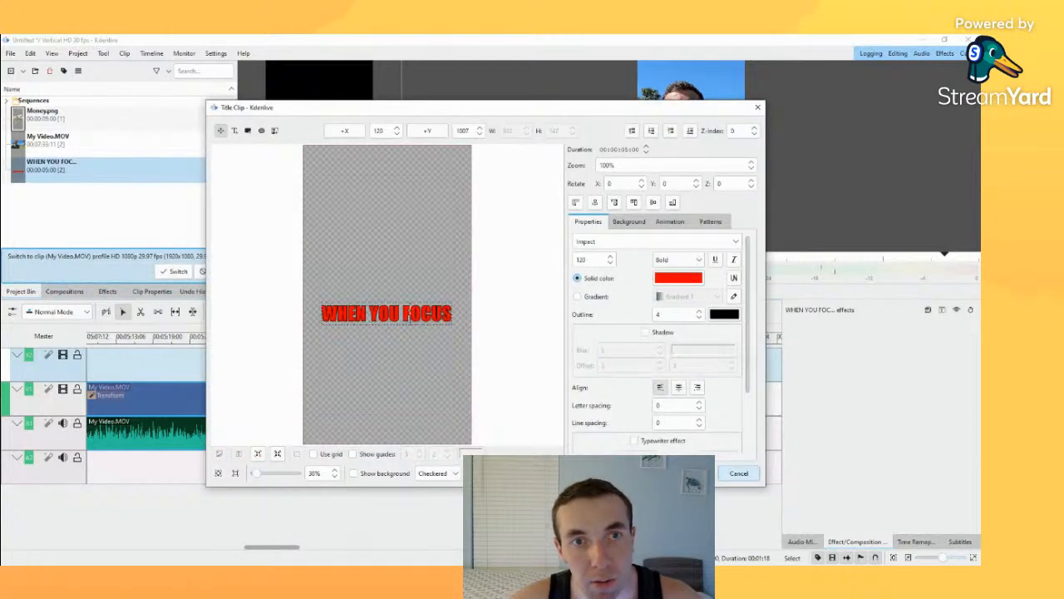
{"action": "left_click_drag", "start_coordinate": [452, 314], "coordinate": [321, 315]}
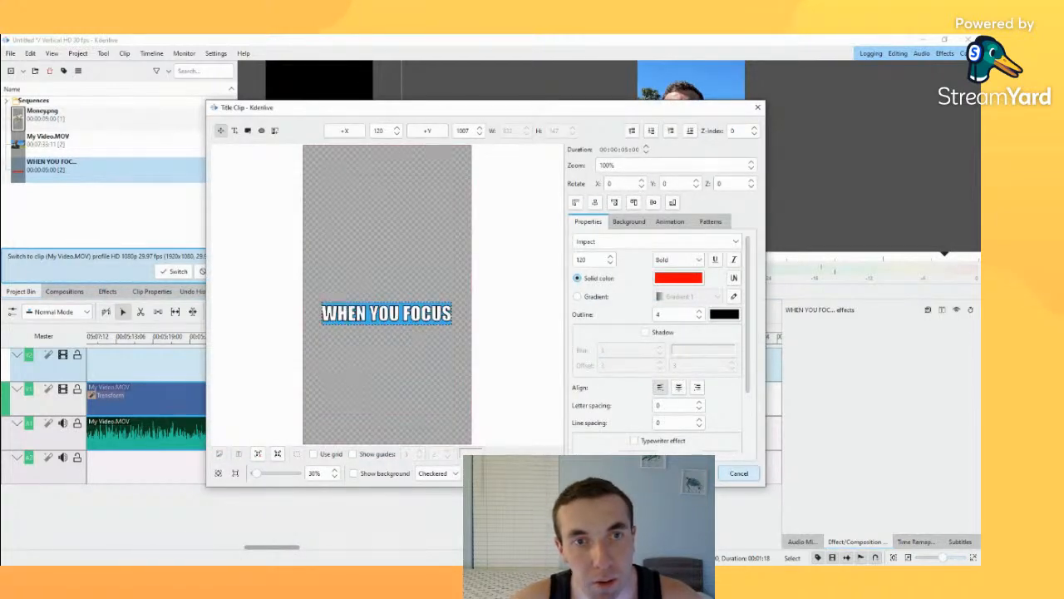
{"action": "type", "text": "ON MU"}
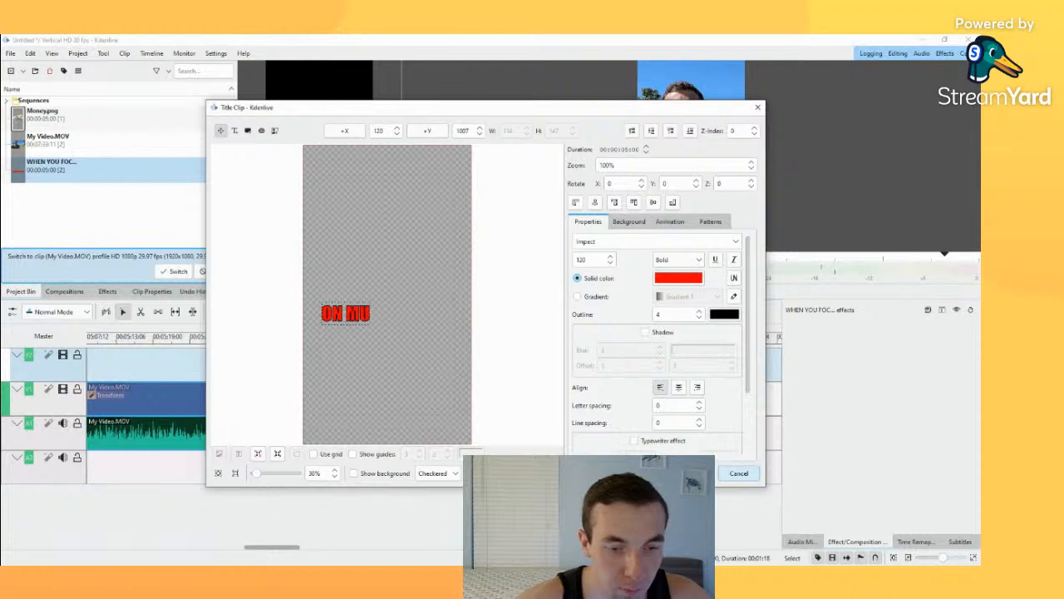
{"action": "type", "text": "LTIPLE"}
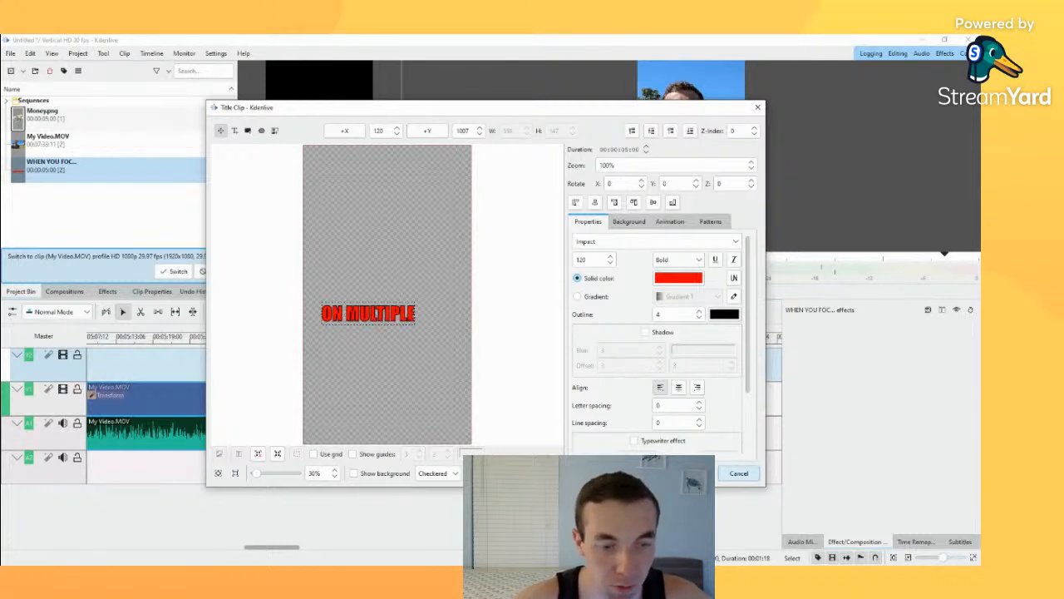
{"action": "type", "text": " DIFFERENT"}
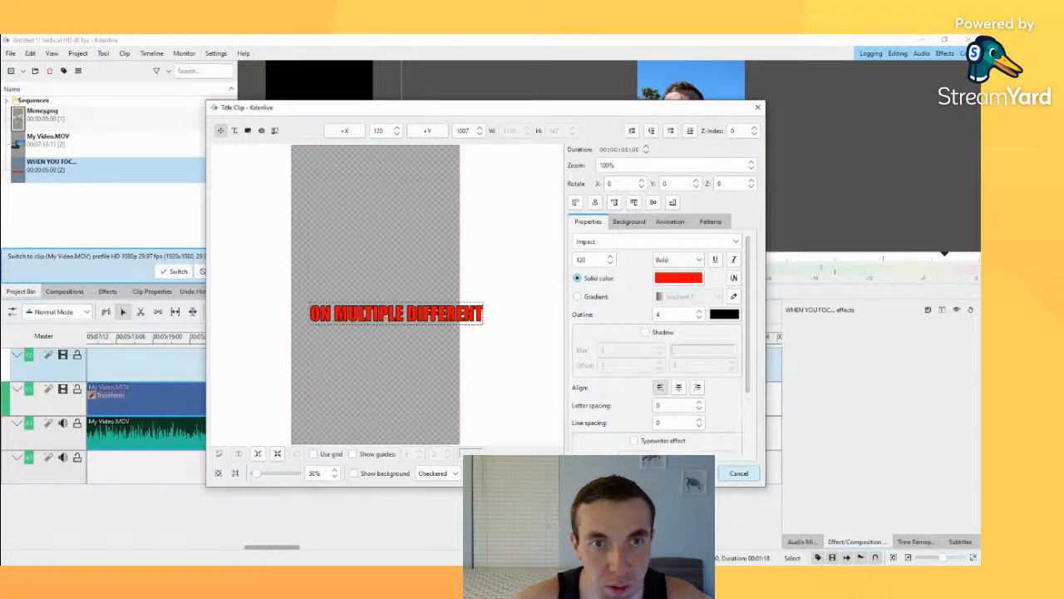
Step: Break the title onto two lines before DIFFERENT, move it to about X 215, Y 965, centre-align the text, and save the title
{"action": "left_click", "coordinate": [376, 382]}
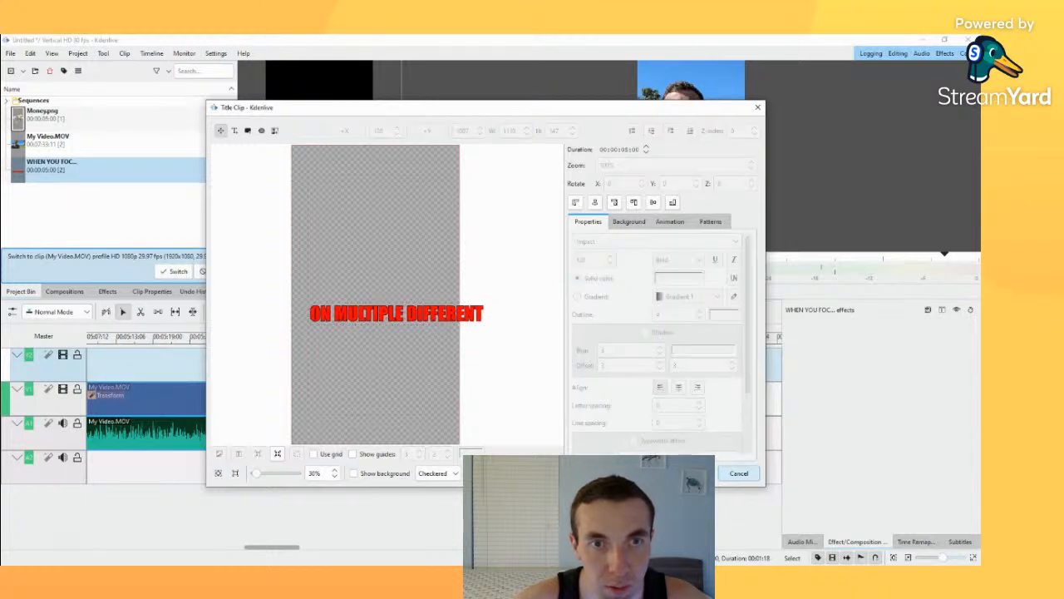
{"action": "left_click_drag", "start_coordinate": [396, 314], "coordinate": [378, 312]}
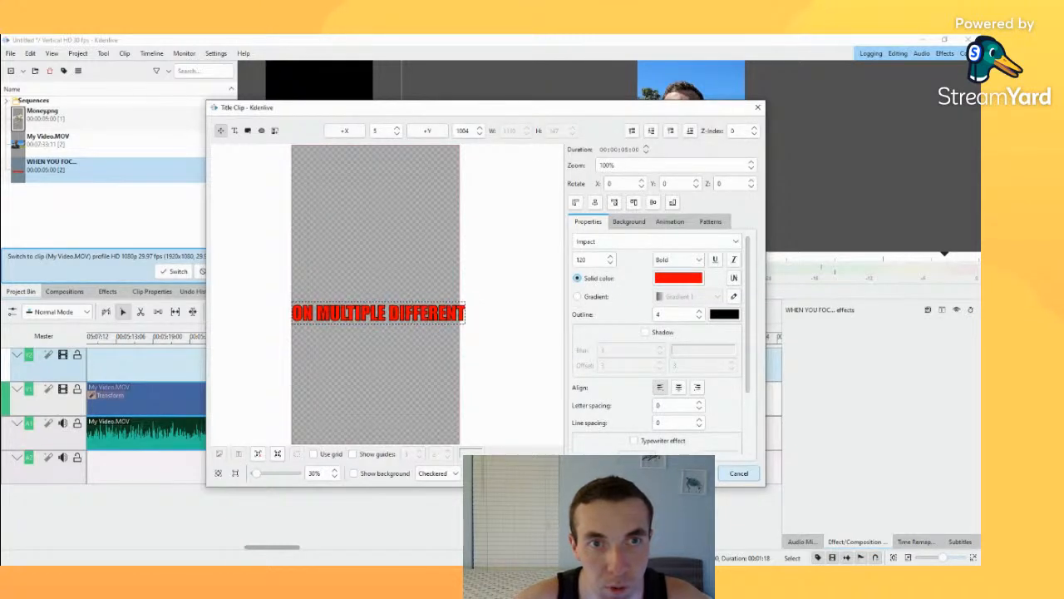
{"action": "key", "text": "Return"}
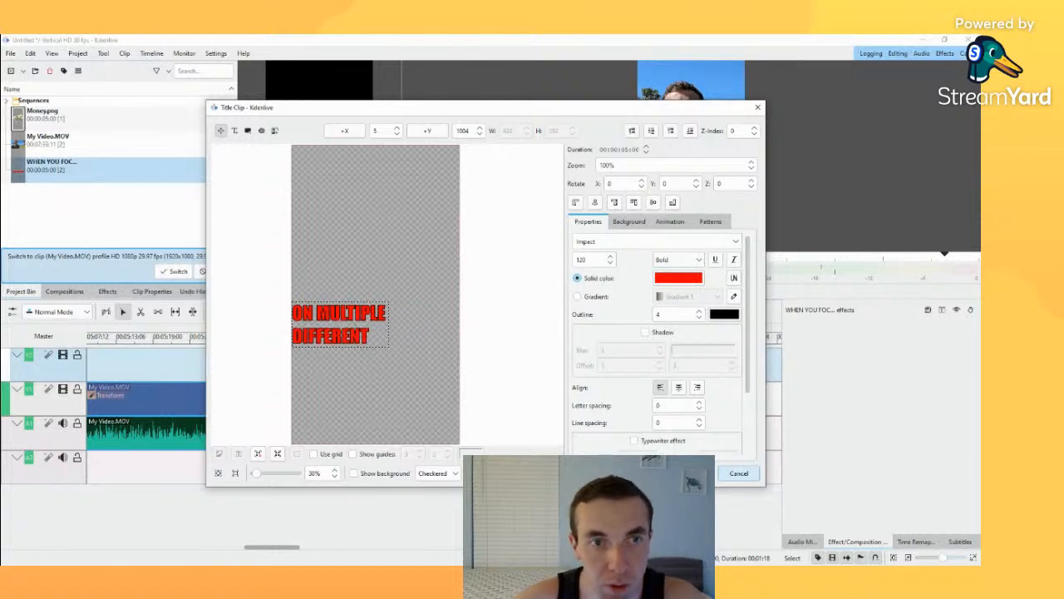
{"action": "left_click_drag", "start_coordinate": [398, 345], "coordinate": [373, 319]}
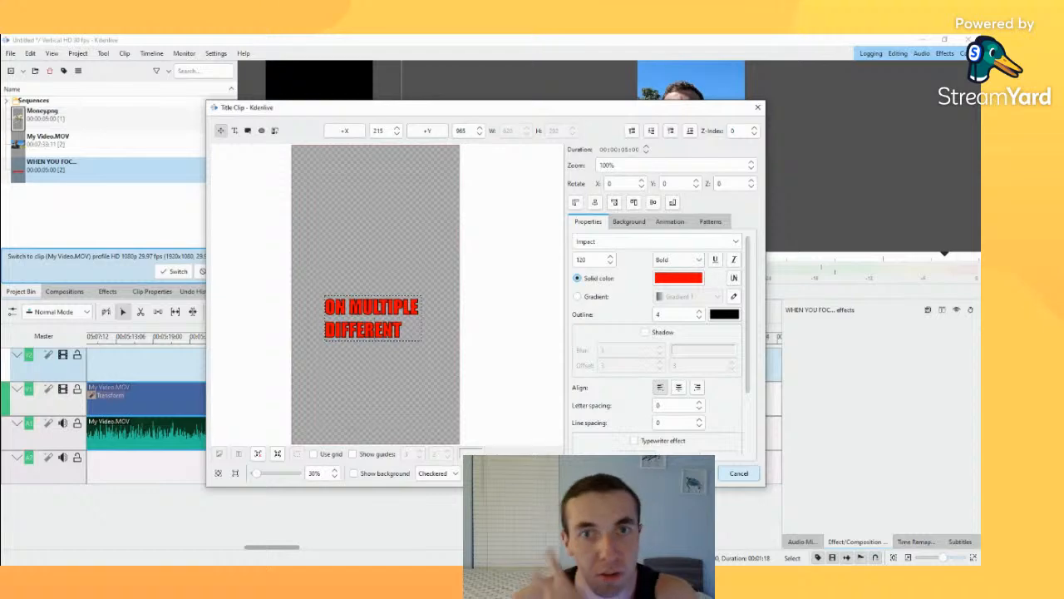
{"action": "left_click", "coordinate": [679, 388]}
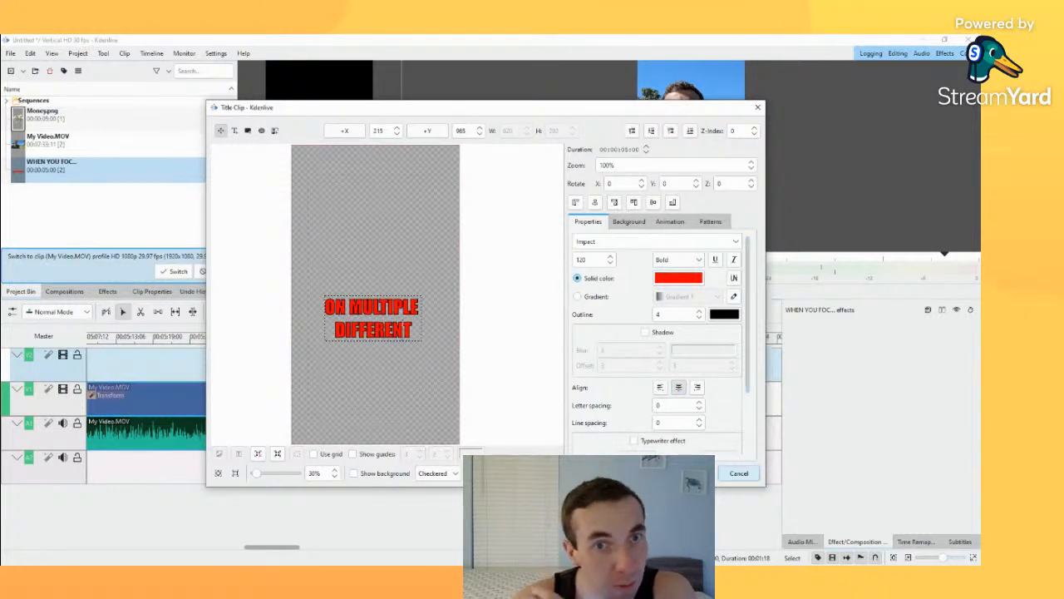
{"action": "left_click", "coordinate": [409, 371]}
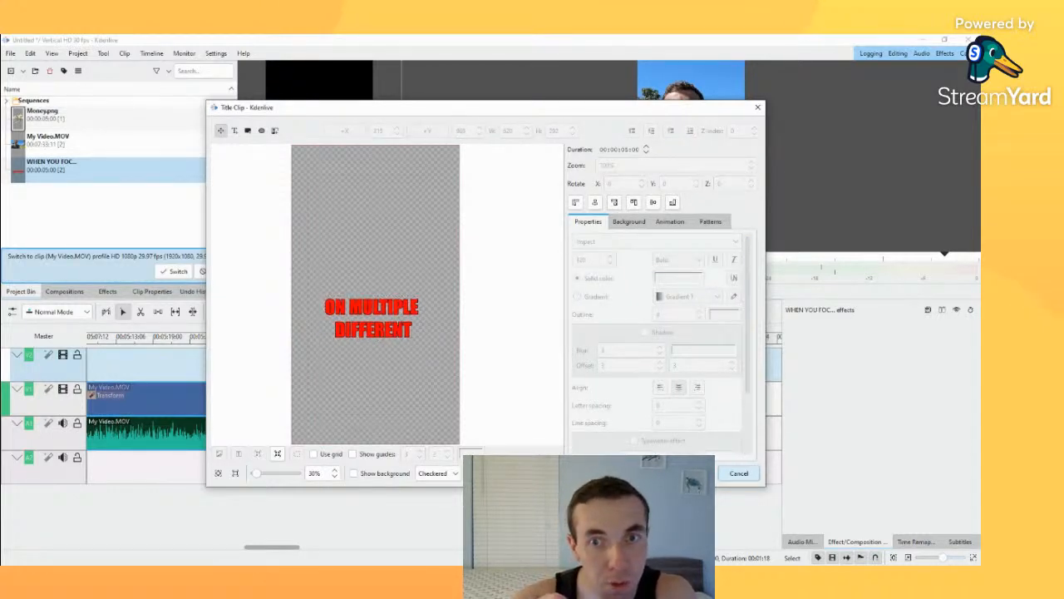
{"action": "left_click", "coordinate": [685, 473]}
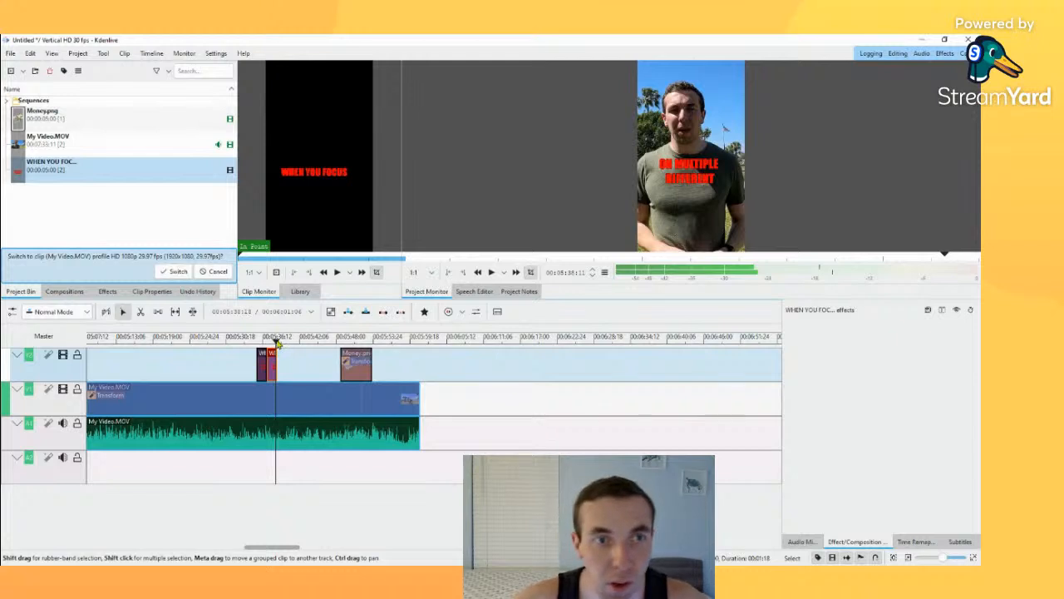
Step: Play the start of the second title clip and trim its end to the spoken phrase at about 00:05:37:28
{"action": "left_click_drag", "start_coordinate": [276, 342], "coordinate": [272, 340]}
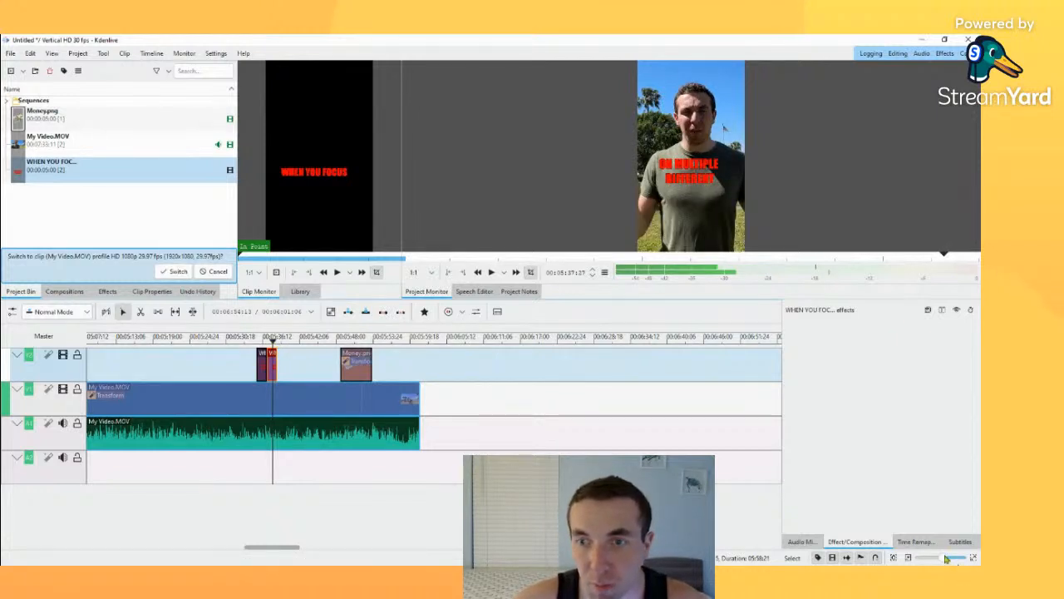
{"action": "left_click_drag", "start_coordinate": [946, 558], "coordinate": [959, 558]}
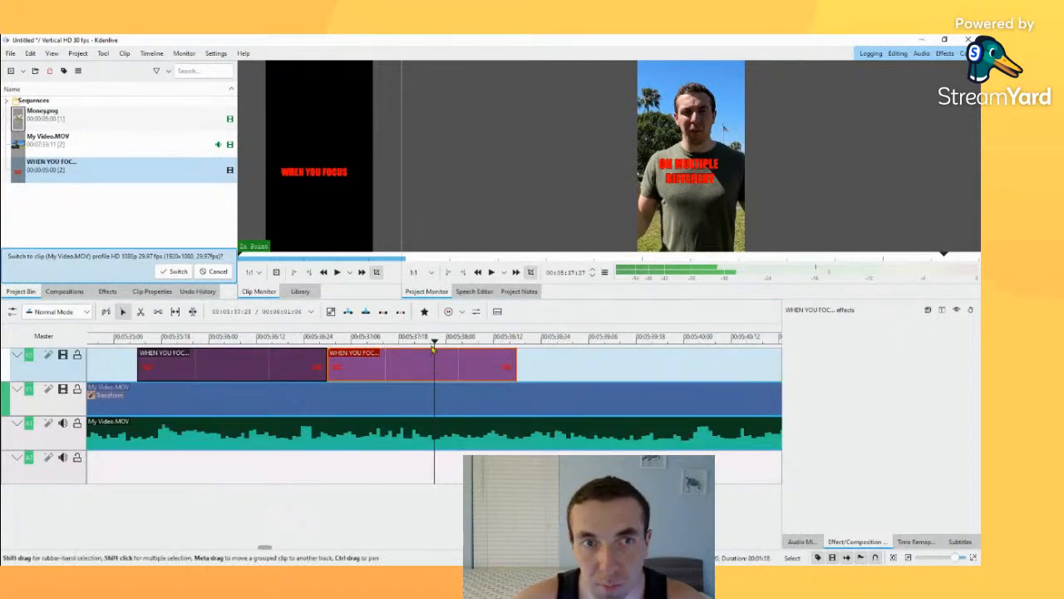
{"action": "left_click_drag", "start_coordinate": [433, 343], "coordinate": [314, 337]}
{"action": "key", "text": "space"}
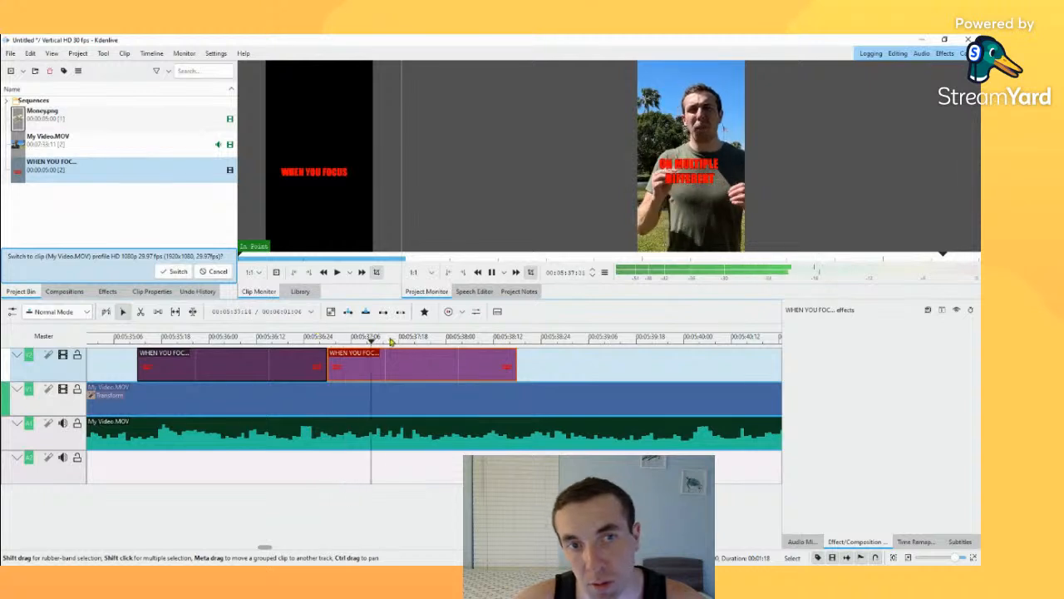
{"action": "key", "text": "space"}
{"action": "key", "text": "space"}
{"action": "key", "text": "space"}
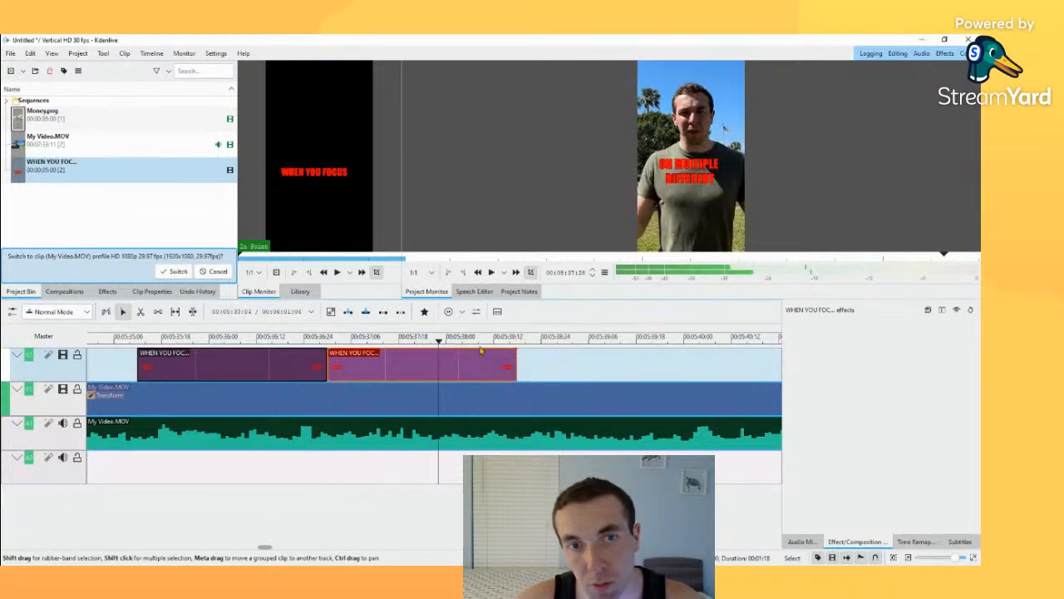
{"action": "left_click_drag", "start_coordinate": [515, 366], "coordinate": [439, 368]}
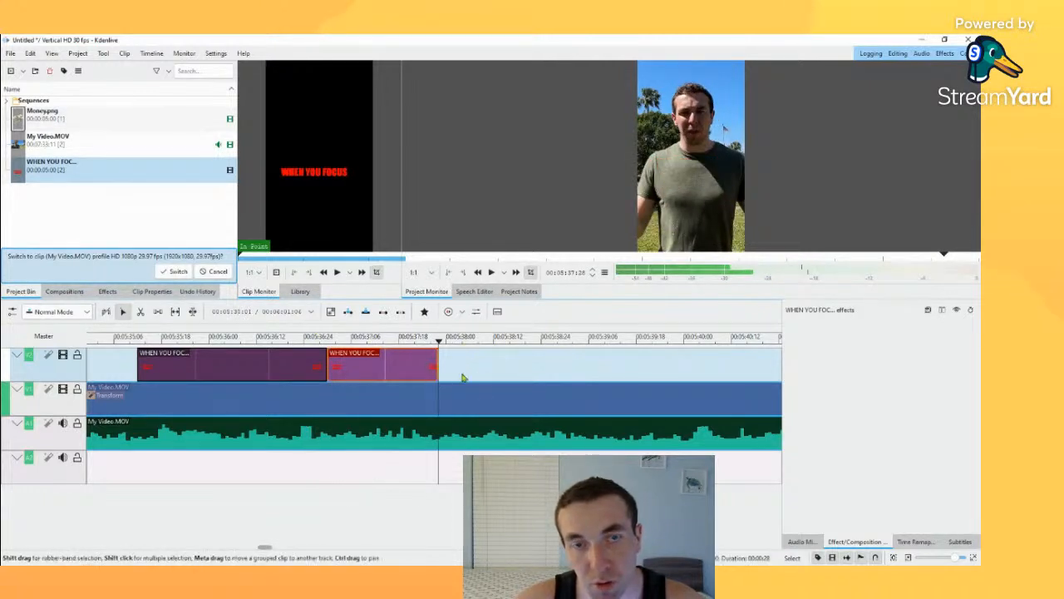
Step: Paste a third copy of the title clip on the upper video track, directly after the trimmed second one
{"action": "mouse_move", "coordinate": [482, 340]}
{"action": "left_mouse_down"}
{"action": "mouse_move", "coordinate": [545, 343]}
{"action": "mouse_move", "coordinate": [478, 342]}
{"action": "left_mouse_up"}
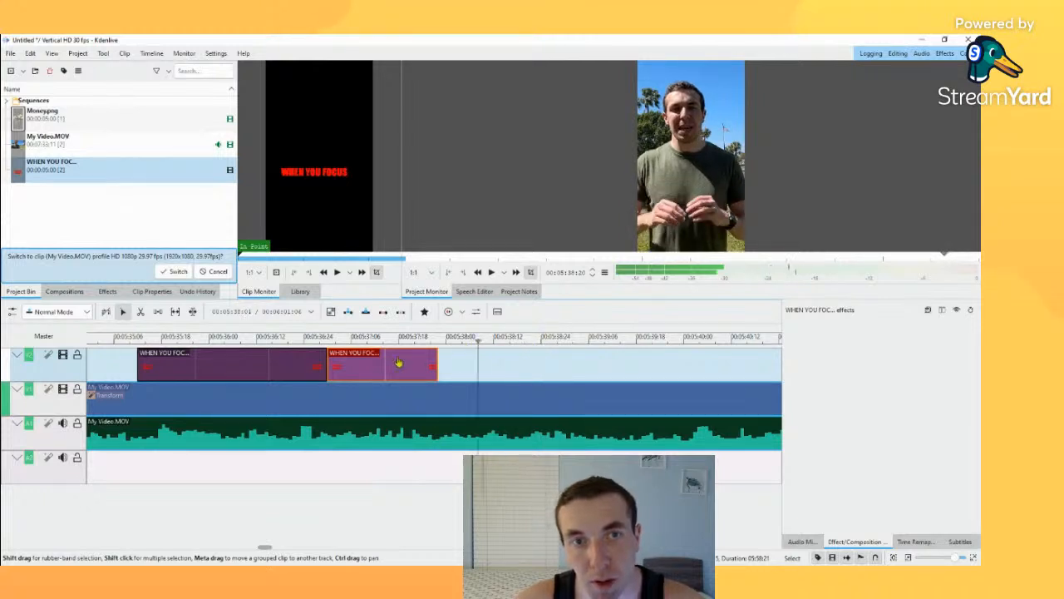
{"action": "left_click", "coordinate": [450, 364]}
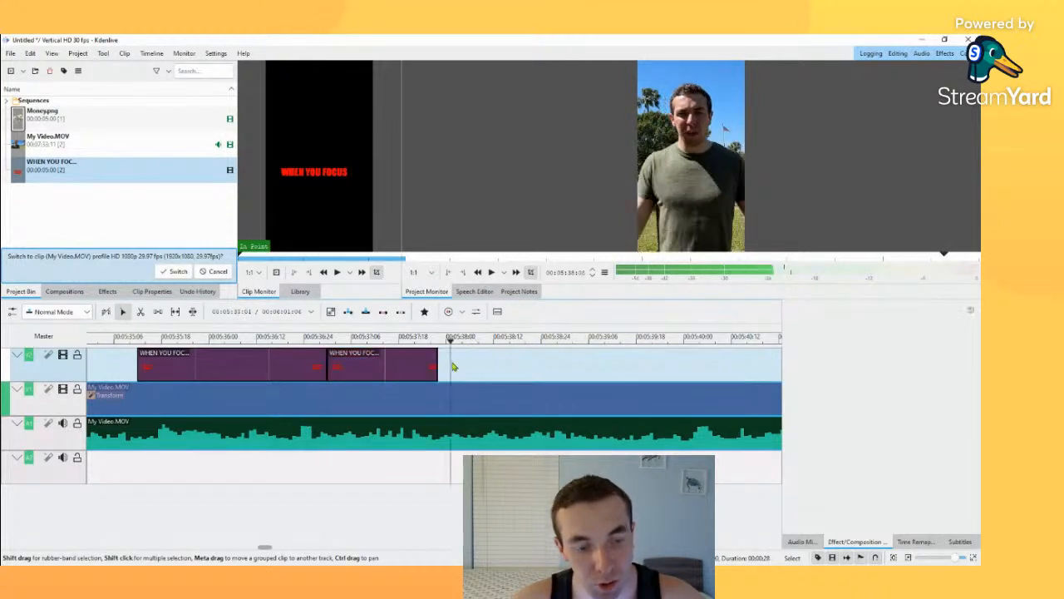
{"action": "key", "text": "ctrl+v"}
{"action": "left_click_drag", "start_coordinate": [459, 365], "coordinate": [449, 364]}
Step: Open the third title clip and replace its text with THING YOU BECOME
{"action": "double_click", "coordinate": [482, 364]}
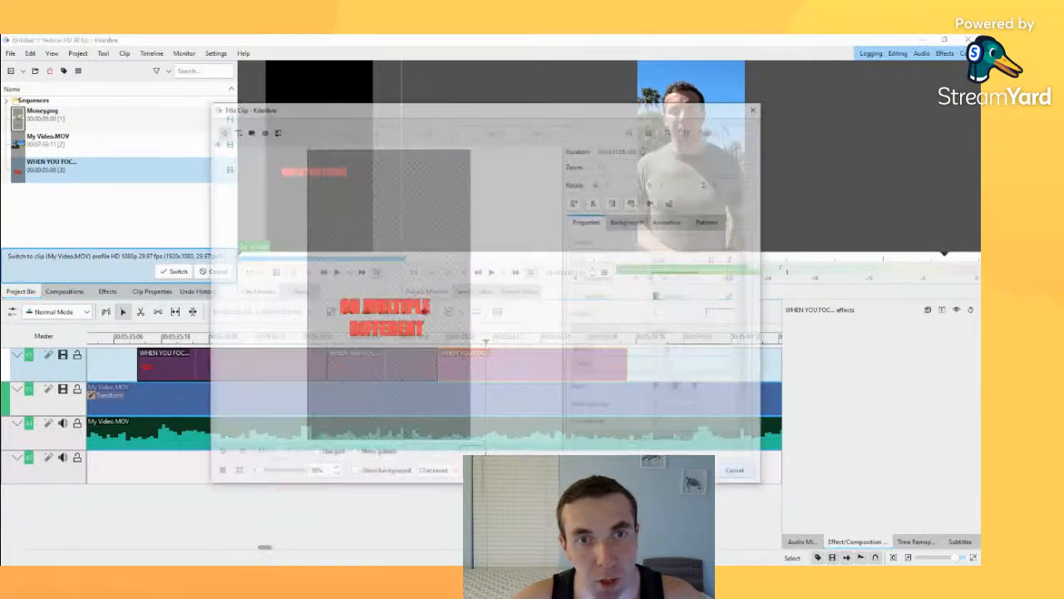
{"action": "double_click", "coordinate": [385, 330]}
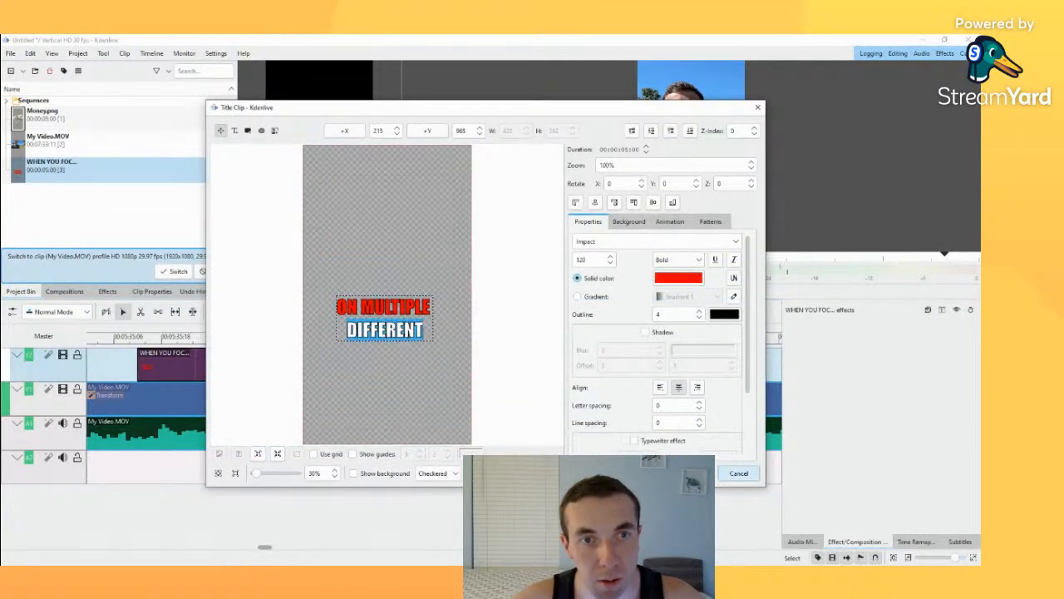
{"action": "key", "text": "BackSpace"}
{"action": "key", "text": "BackSpace"}
{"action": "key", "text": "BackSpace"}
{"action": "key", "text": "BackSpace"}
{"action": "key", "text": "BackSpace"}
{"action": "key", "text": "BackSpace"}
{"action": "key", "text": "BackSpace"}
{"action": "key", "text": "BackSpace"}
{"action": "key", "text": "BackSpace"}
{"action": "key", "text": "BackSpace"}
{"action": "key", "text": "BackSpace"}
{"action": "key", "text": "BackSpace"}
{"action": "key", "text": "BackSpace"}
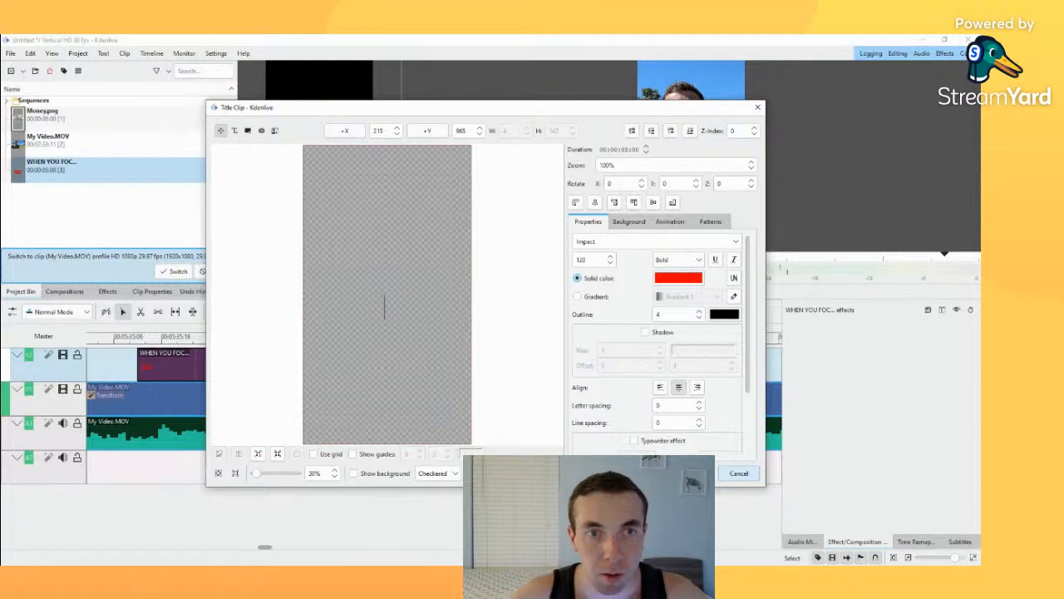
{"action": "type", "text": "YHIS"}
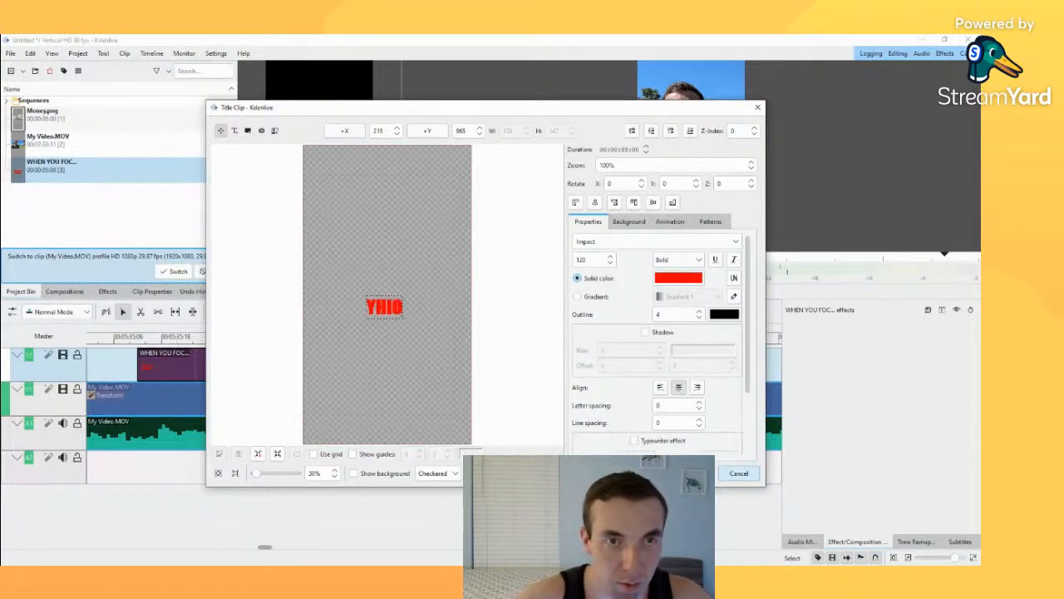
{"action": "key", "text": "BackSpace"}
{"action": "key", "text": "BackSpace"}
{"action": "key", "text": "BackSpace"}
{"action": "key", "text": "BackSpace"}
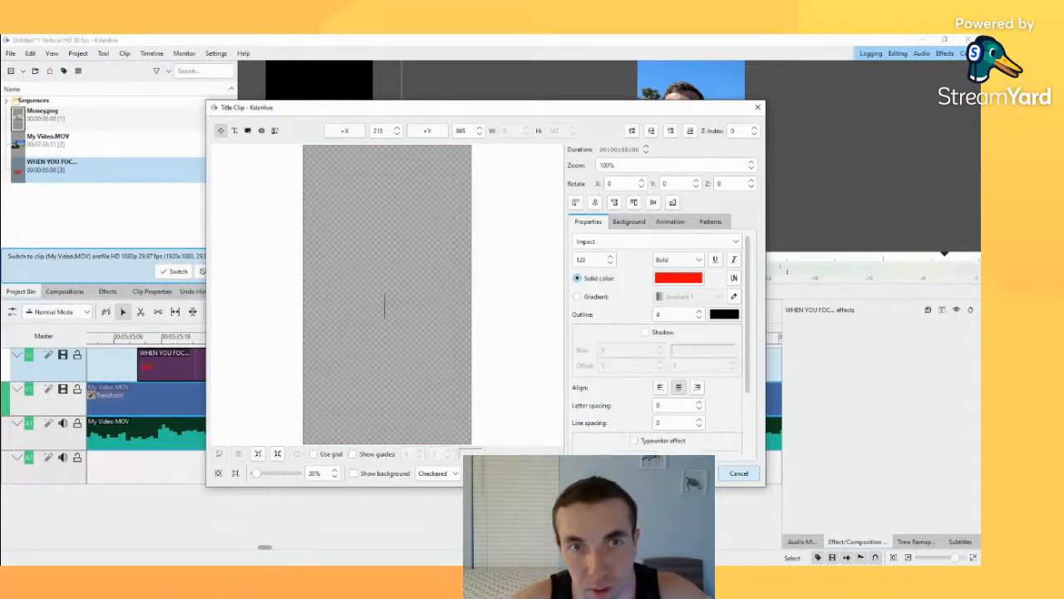
{"action": "type", "text": "T"}
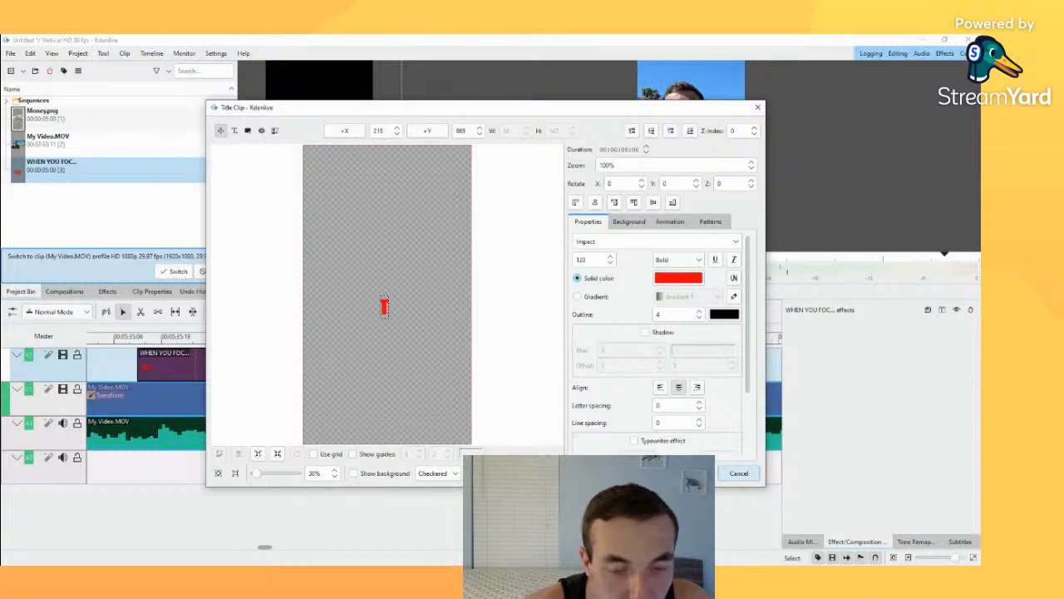
{"action": "type", "text": "HING YOU"}
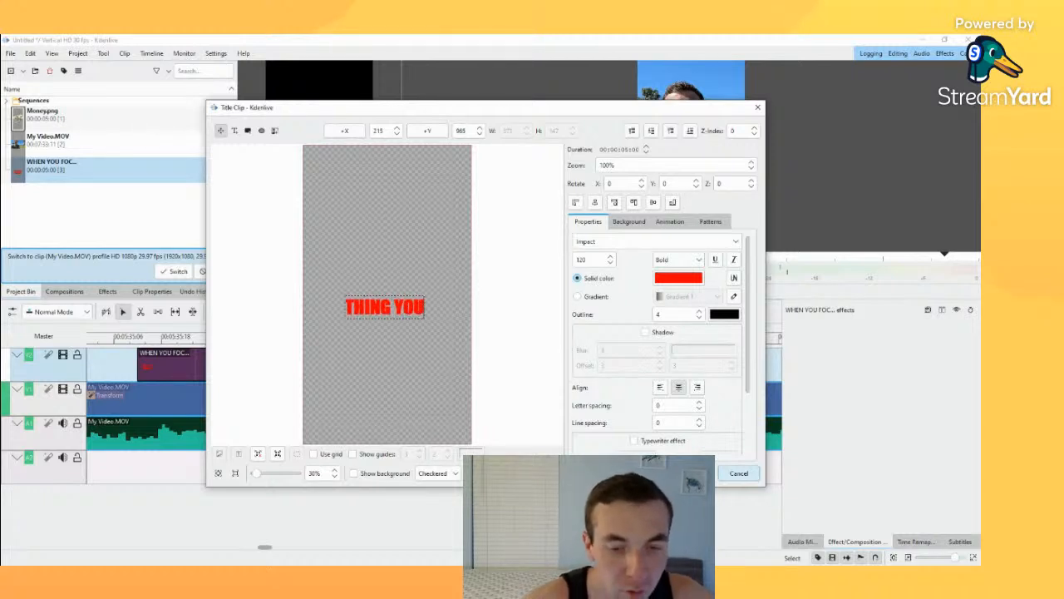
{"action": "type", "text": " BECOME"}
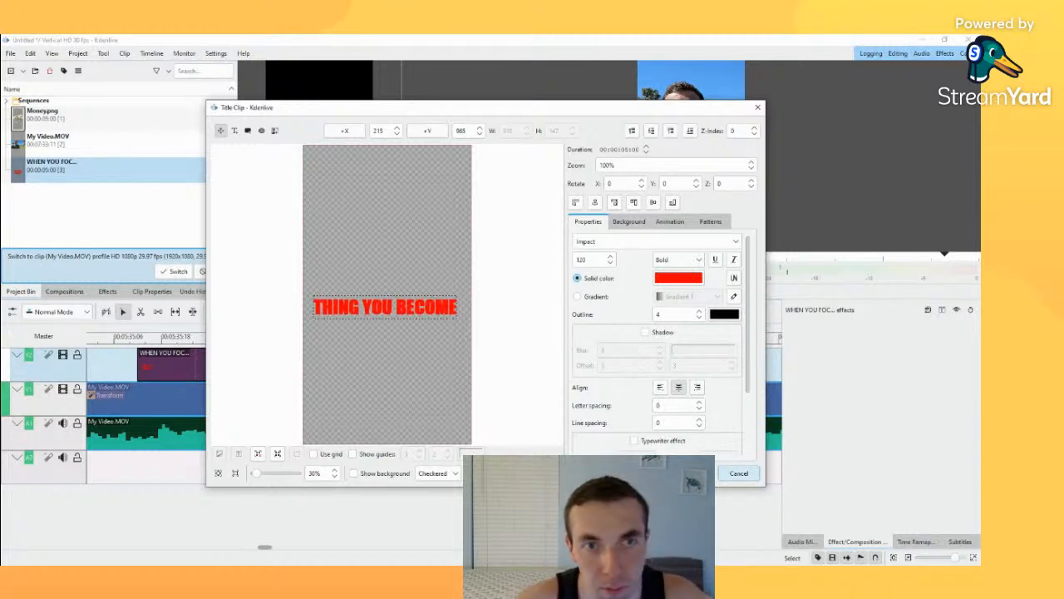
Step: Reapply the outline of 4 to the whole THING YOU BECOME text and save the title
{"action": "key", "text": "ctrl+a"}
{"action": "left_click", "coordinate": [699, 312]}
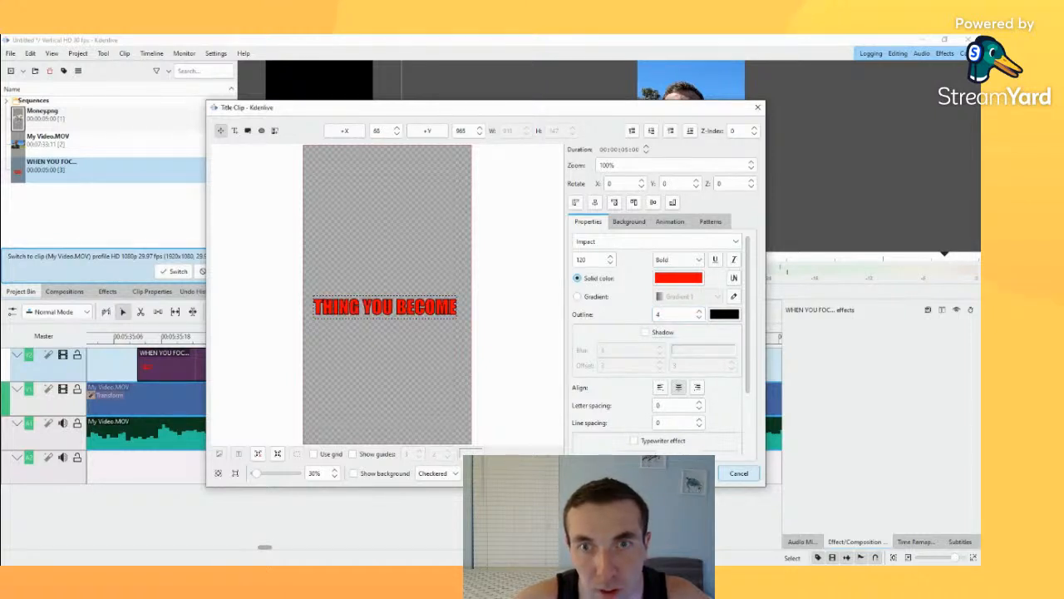
{"action": "left_click", "coordinate": [686, 473]}
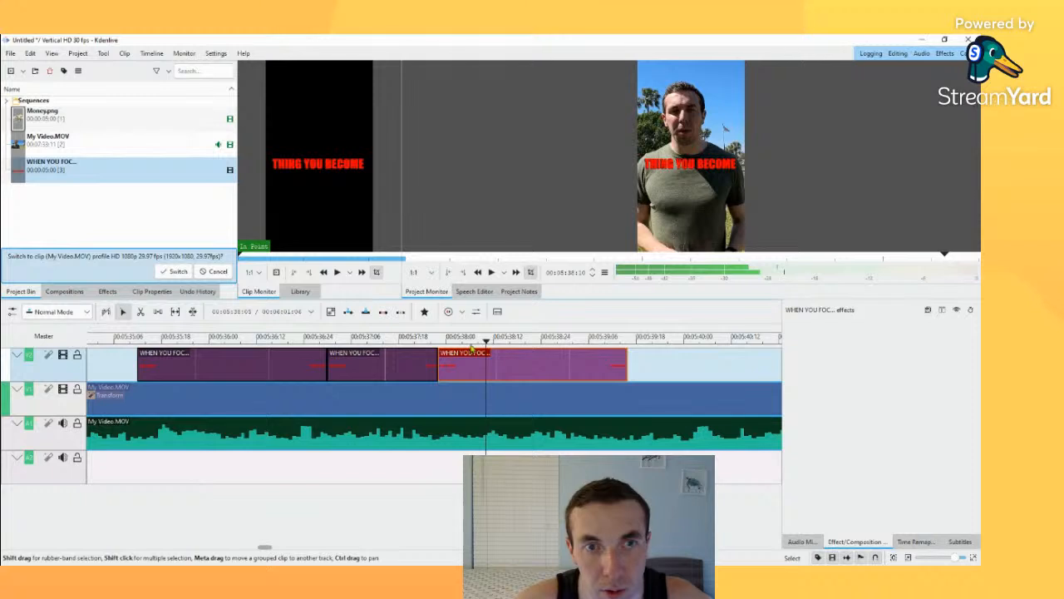
Step: Check the second, first and third title clips on the timeline to compare the text each one shows
{"action": "left_click_drag", "start_coordinate": [486, 342], "coordinate": [414, 341]}
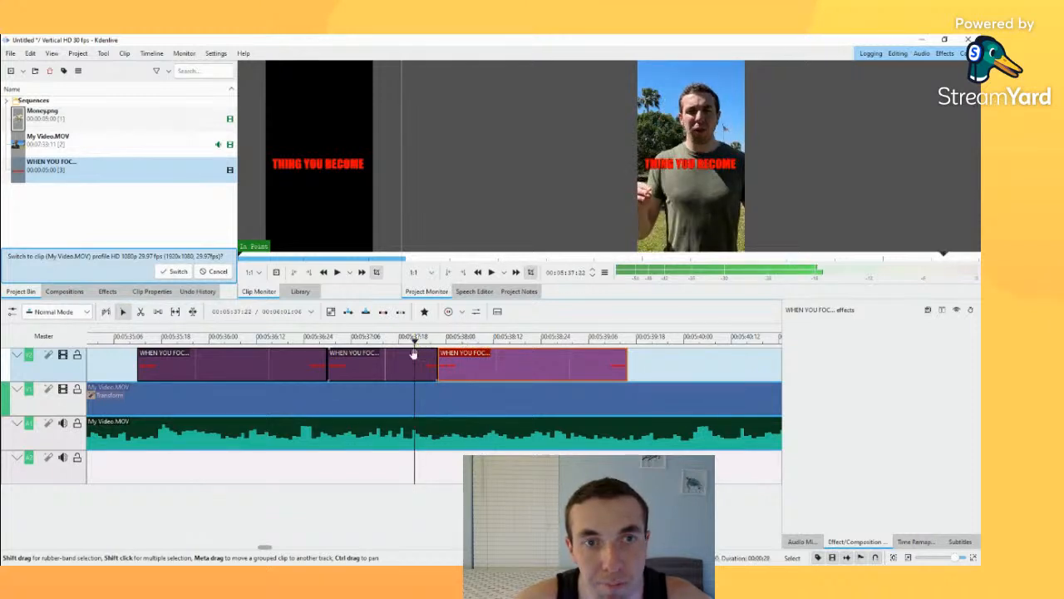
{"action": "left_click", "coordinate": [412, 358]}
{"action": "left_click", "coordinate": [273, 374]}
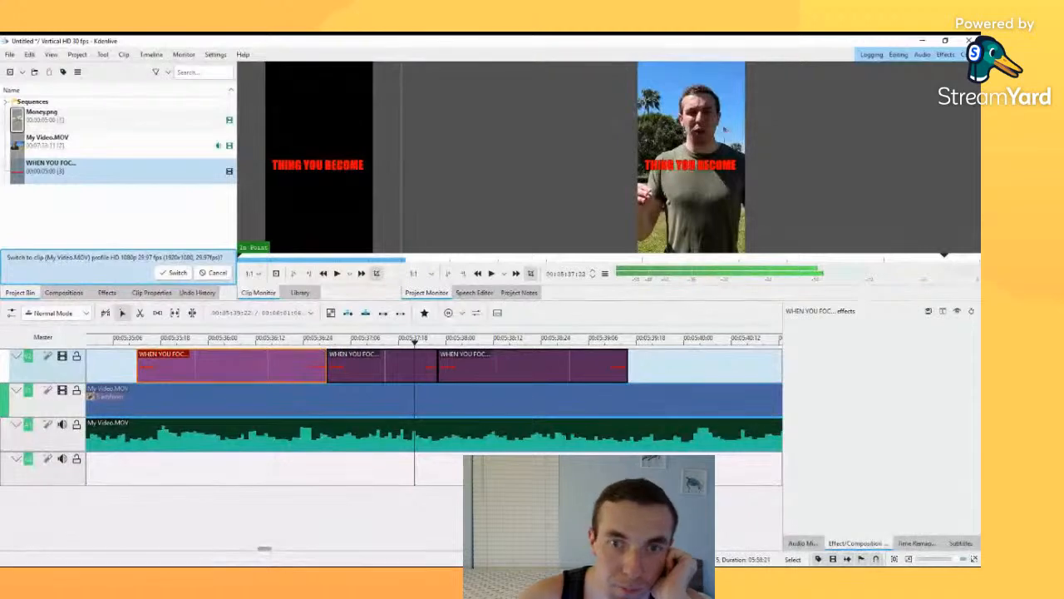
{"action": "left_click", "coordinate": [573, 368]}
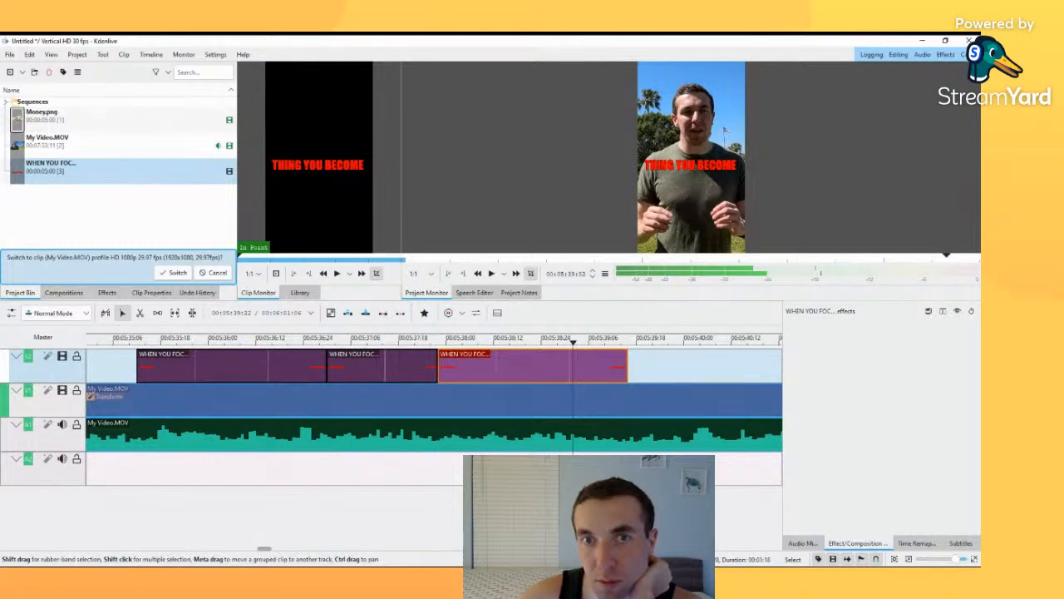
{"action": "left_click", "coordinate": [681, 375]}
Step: Delete the third and second title clips from the timeline, keeping only the first one, and select it
{"action": "left_click", "coordinate": [539, 356]}
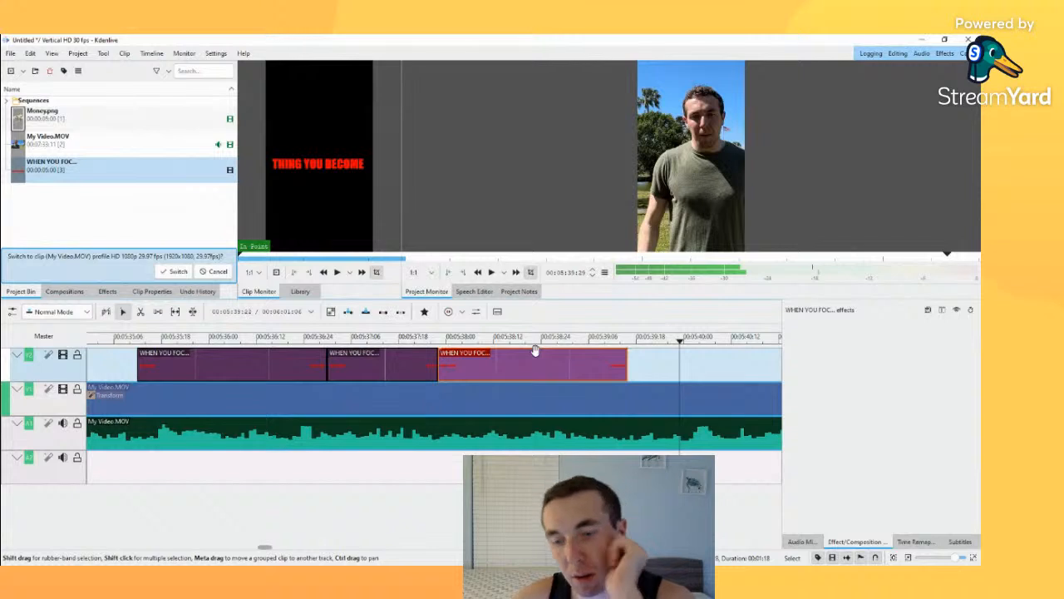
{"action": "key", "text": "Delete"}
{"action": "left_click", "coordinate": [415, 357]}
{"action": "key", "text": "Delete"}
{"action": "left_click", "coordinate": [292, 361]}
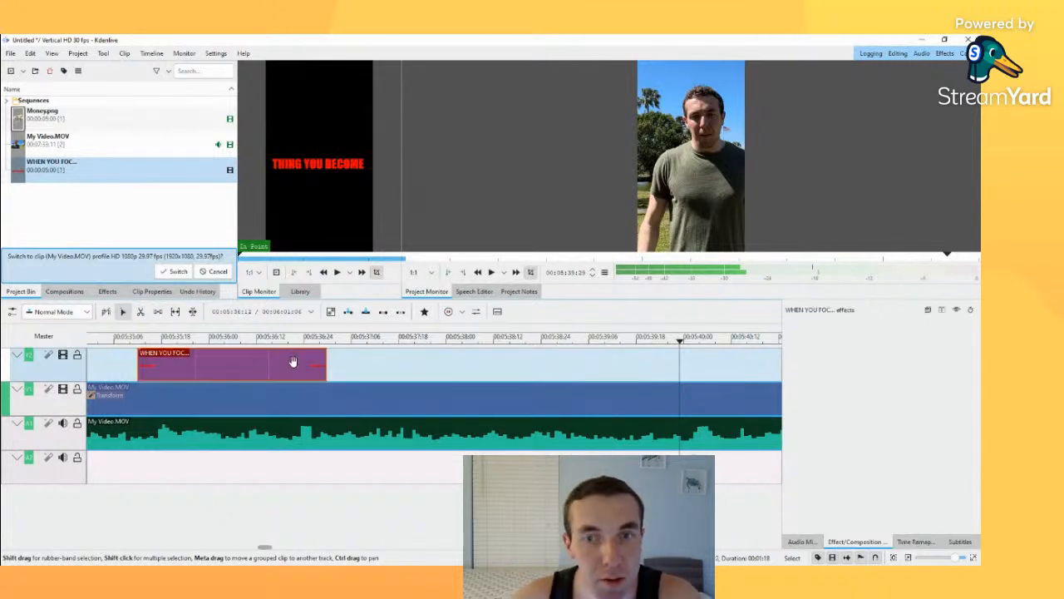
Step: Delete the remaining title clip from the timeline, leaving only the Money.png overlay above the main video
{"action": "key", "text": "Delete"}
{"action": "left_click_drag", "start_coordinate": [957, 558], "coordinate": [944, 558]}
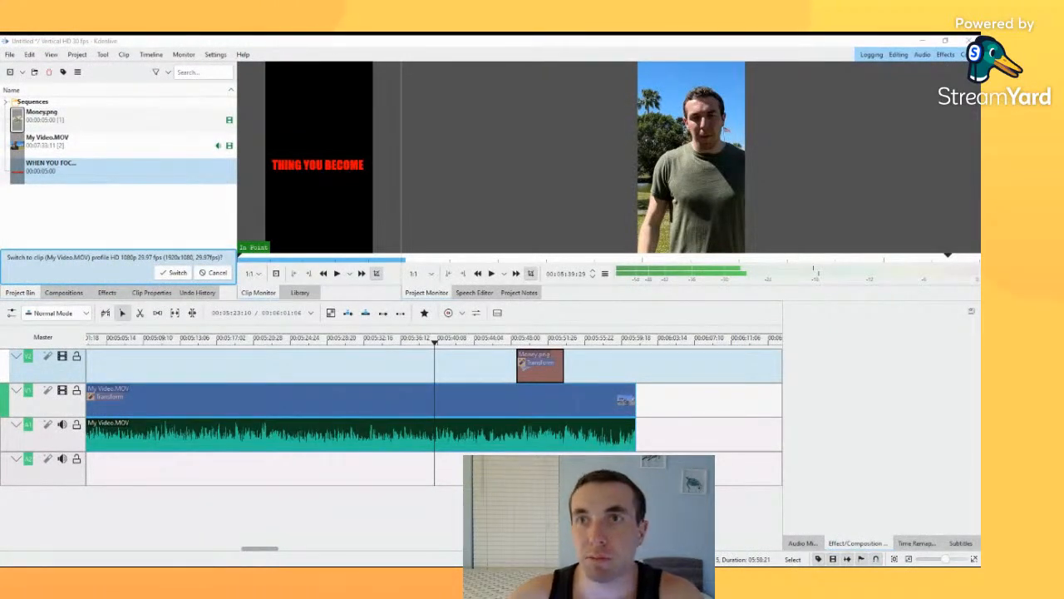
{"action": "left_click", "coordinate": [500, 369]}
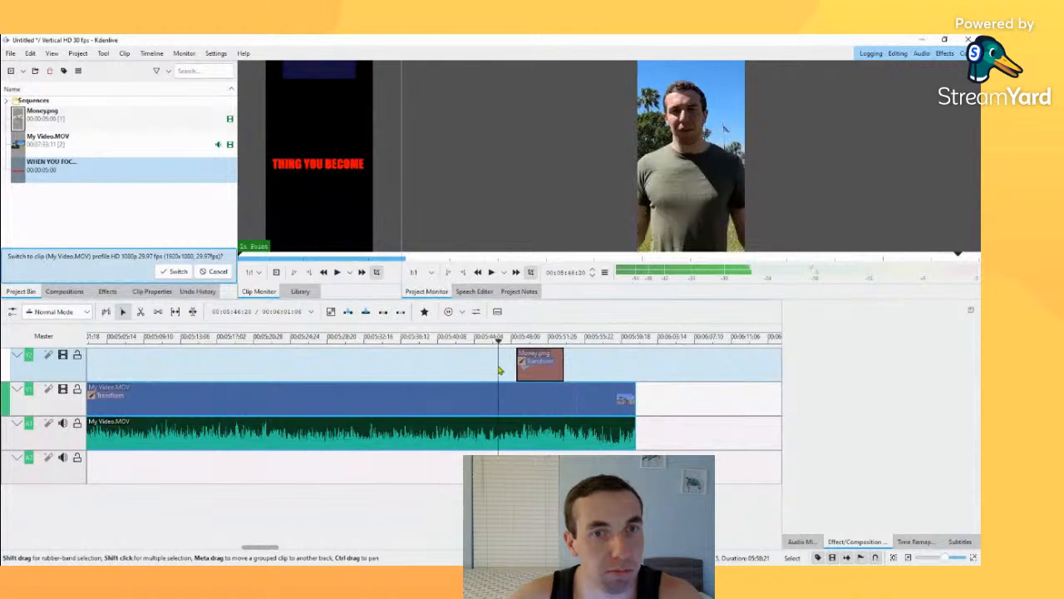
Step: Show the subtitle track, move the playhead to an earlier point in the clip and open automatic subtitling
{"action": "left_click_drag", "start_coordinate": [500, 342], "coordinate": [302, 340]}
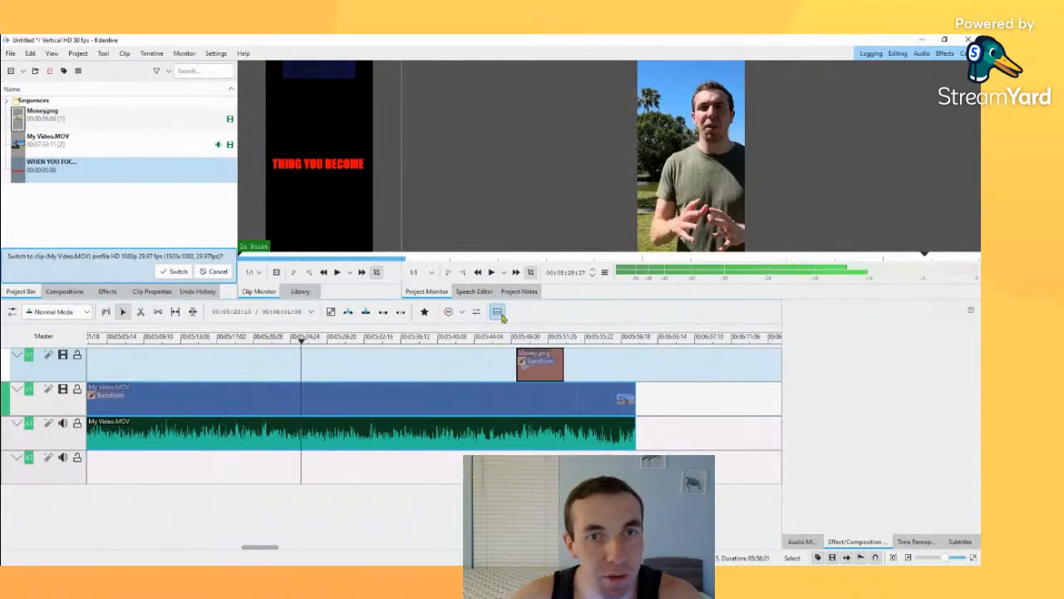
{"action": "left_click", "coordinate": [501, 315]}
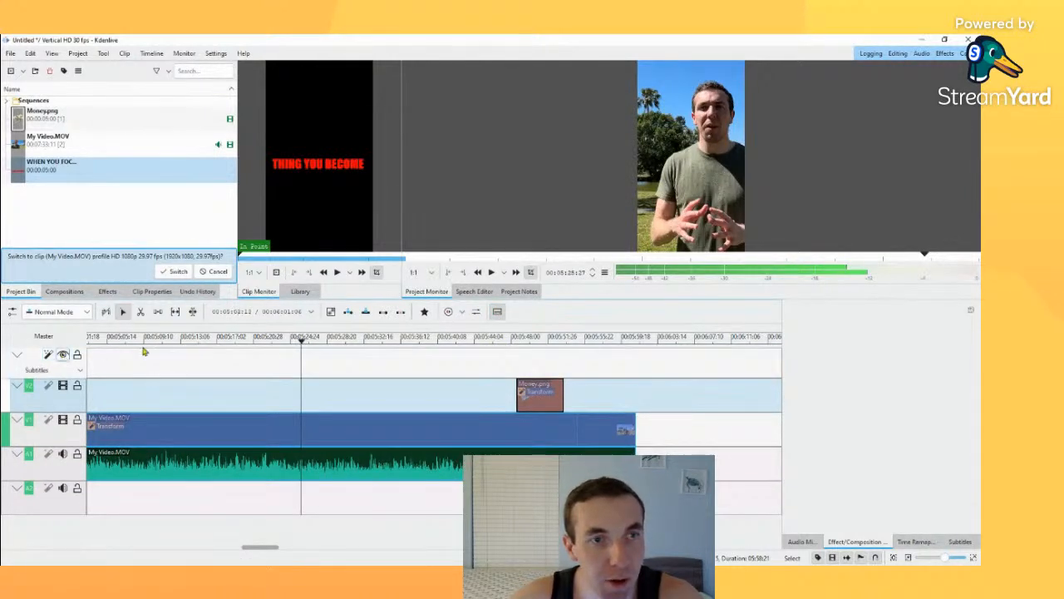
{"action": "left_click_drag", "start_coordinate": [298, 337], "coordinate": [47, 356]}
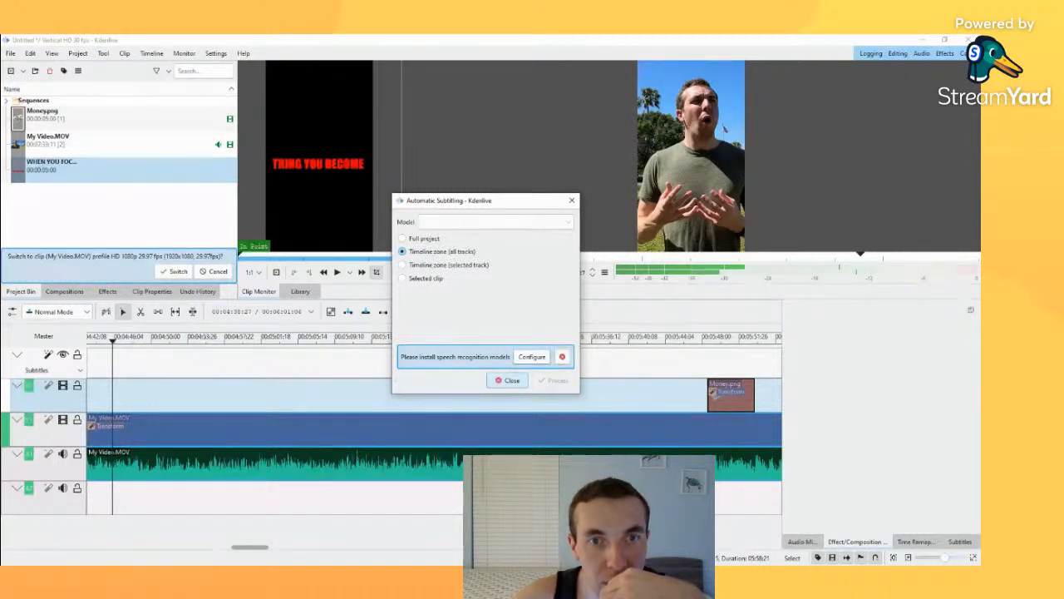
Step: Install the missing VOSK speech-to-text dependencies, choosing the recommended virtual environment, and close the configuration
{"action": "left_click", "coordinate": [532, 356]}
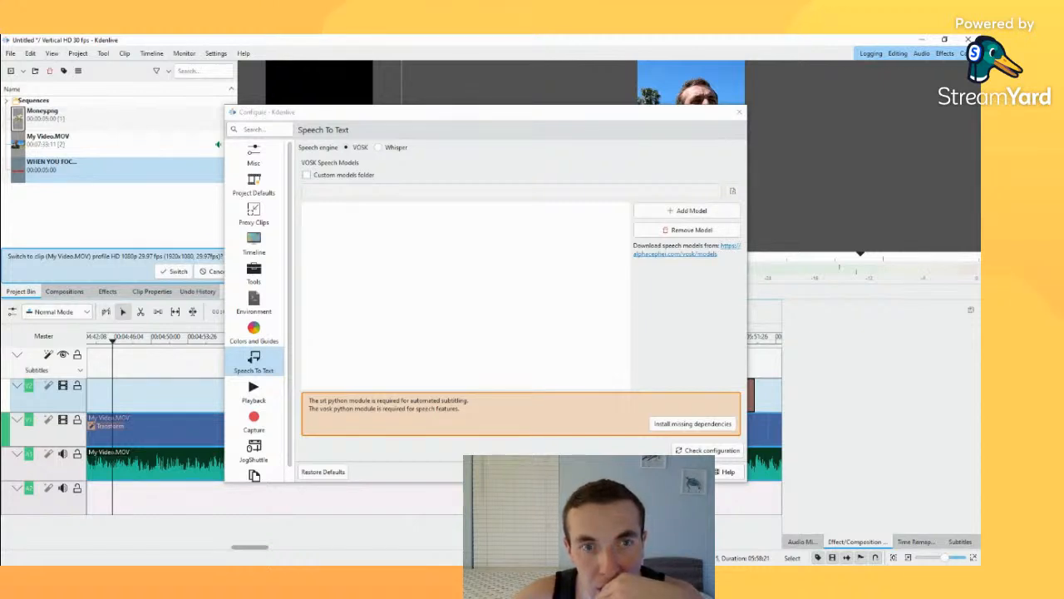
{"action": "left_click", "coordinate": [692, 423]}
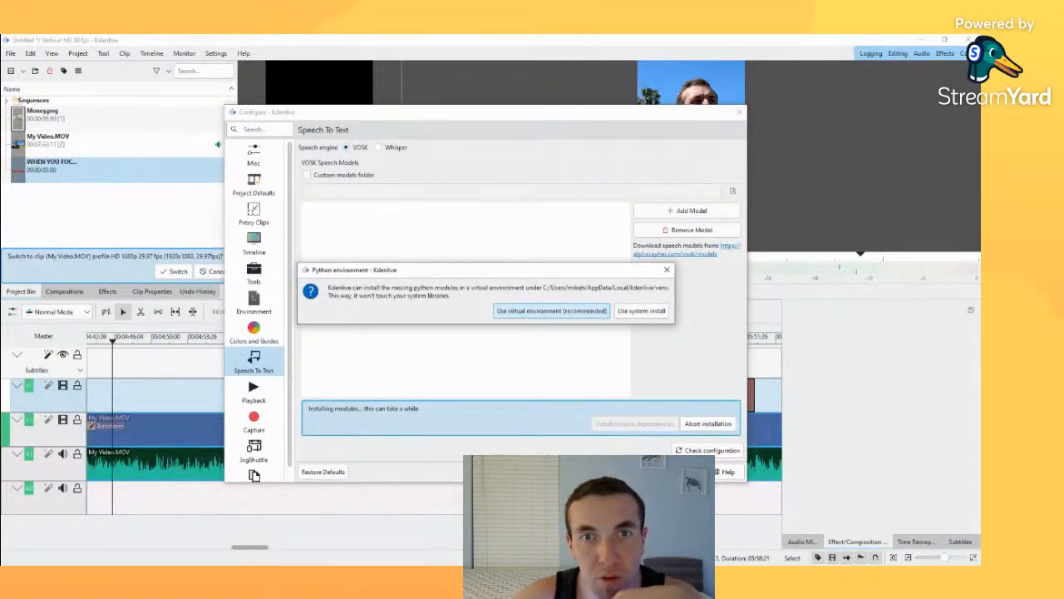
{"action": "left_click", "coordinate": [552, 311]}
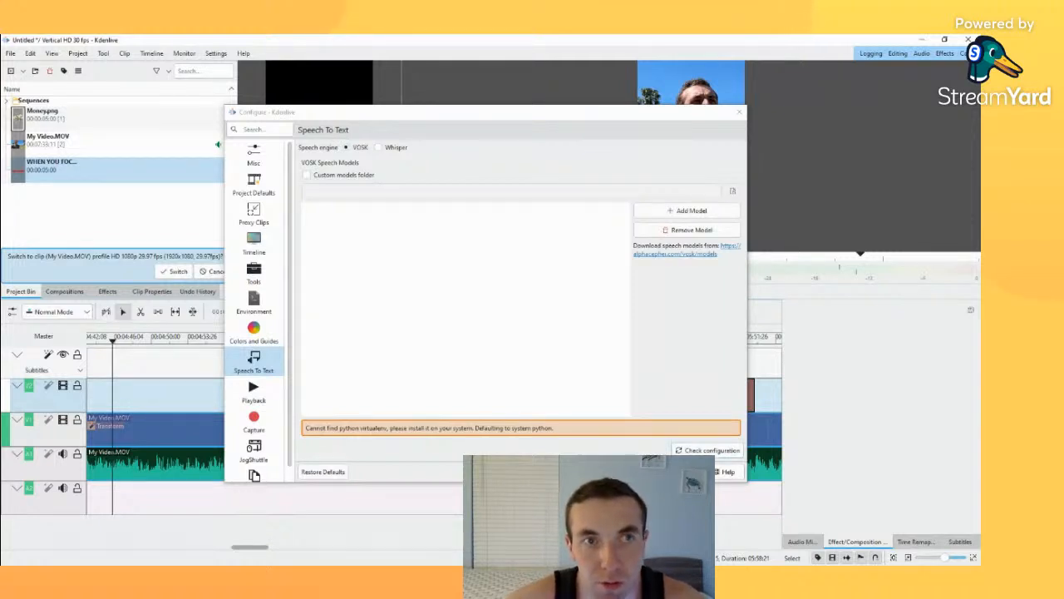
{"action": "left_click", "coordinate": [707, 449]}
{"action": "left_click", "coordinate": [693, 423]}
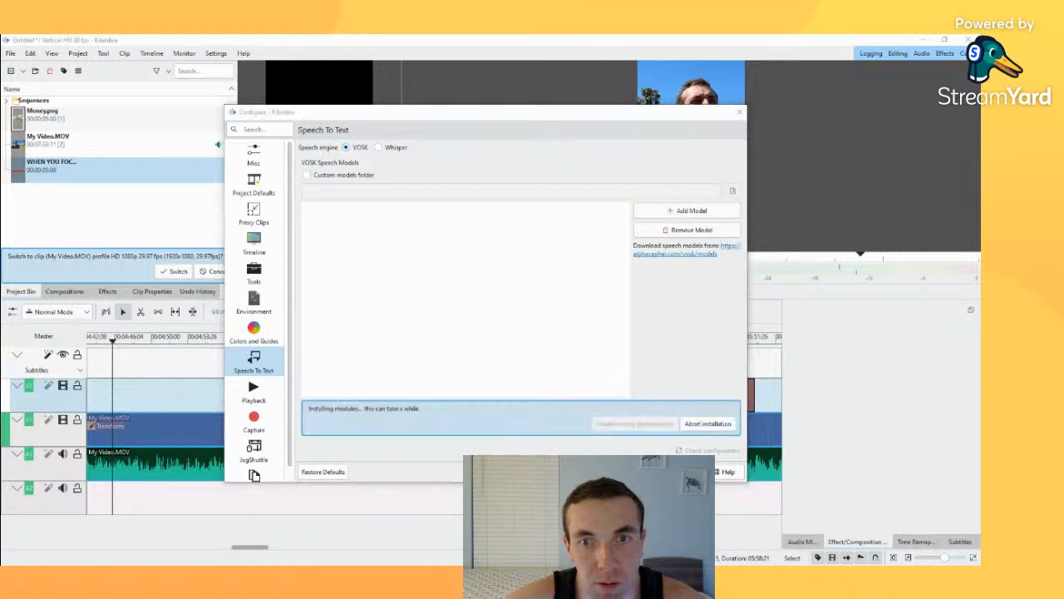
{"action": "left_click", "coordinate": [551, 311]}
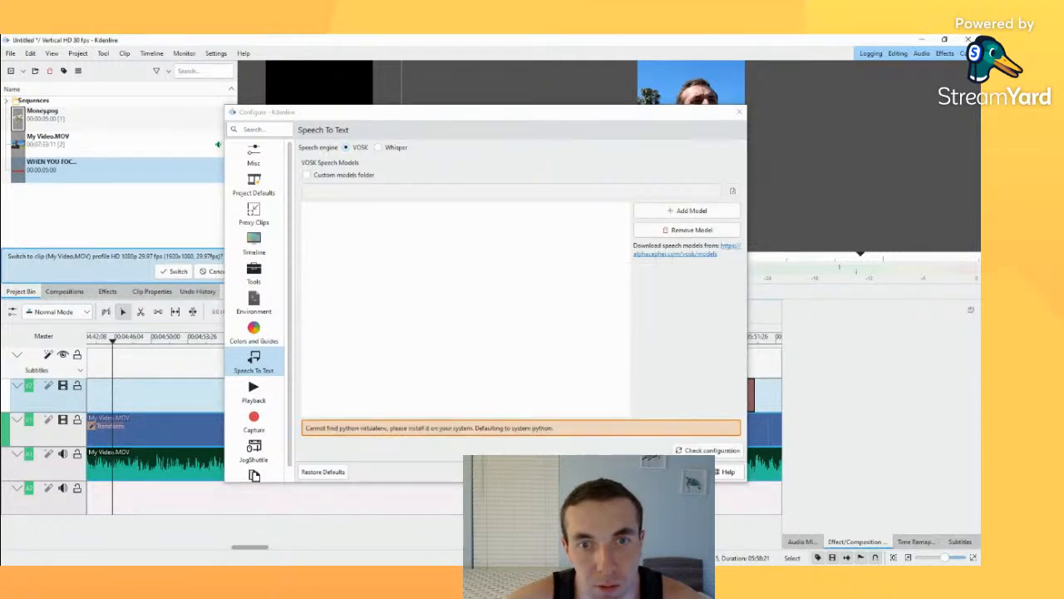
{"action": "left_click", "coordinate": [593, 472]}
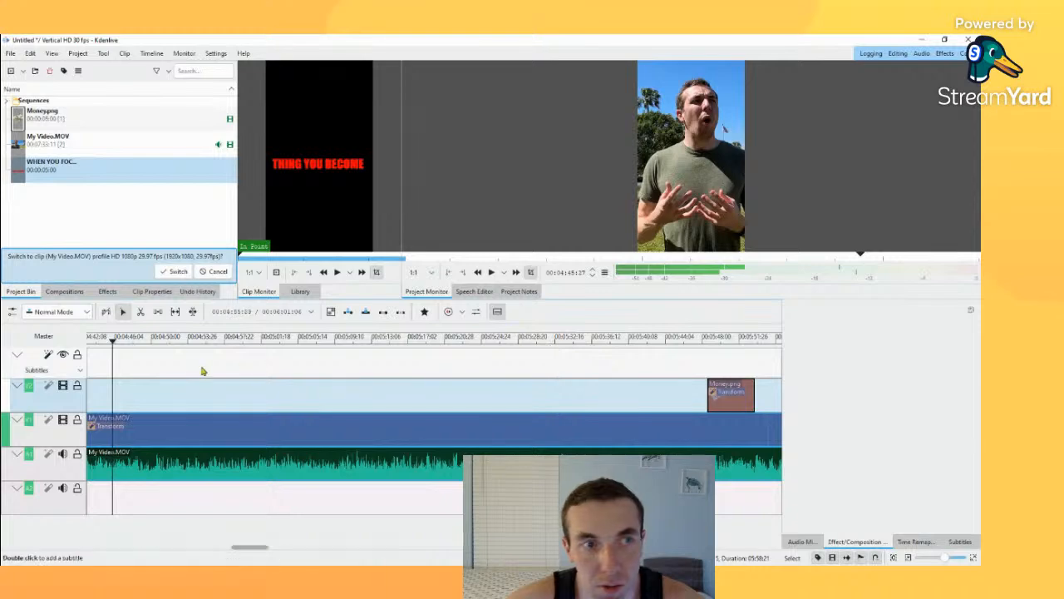
Step: Reopen automatic subtitling, dismiss its notice and try the Full project and Selected clip ranges
{"action": "left_click", "coordinate": [46, 356]}
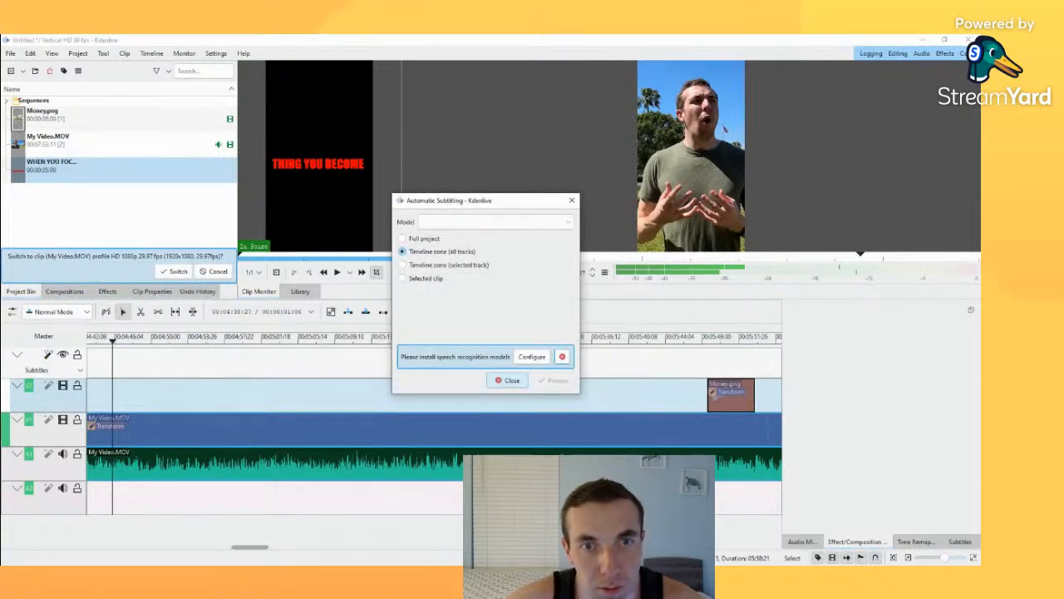
{"action": "left_click", "coordinate": [562, 355]}
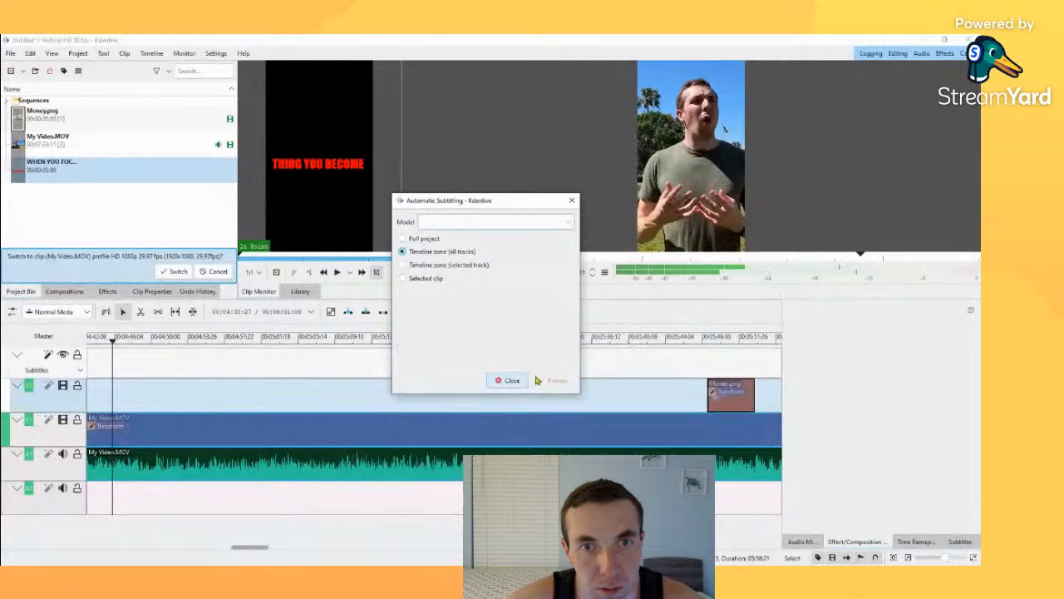
{"action": "left_click", "coordinate": [403, 278]}
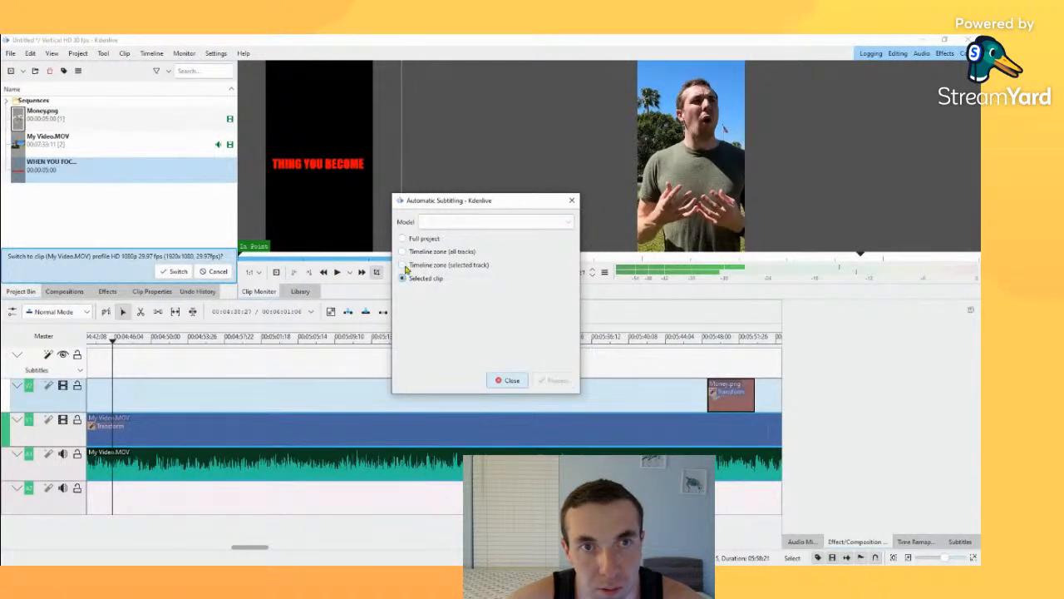
{"action": "left_click", "coordinate": [424, 239]}
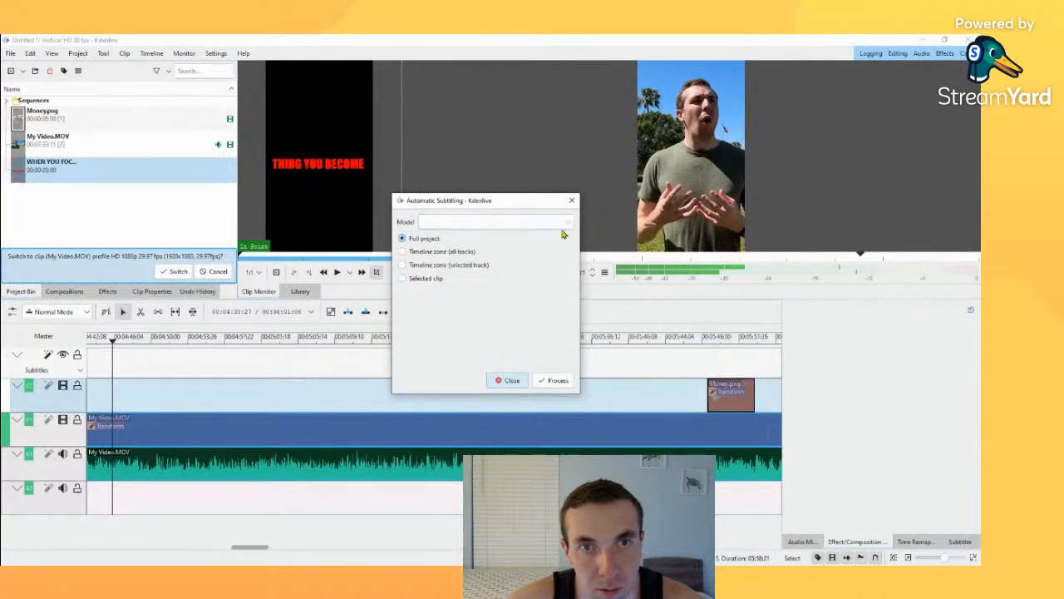
{"action": "left_click", "coordinate": [404, 279]}
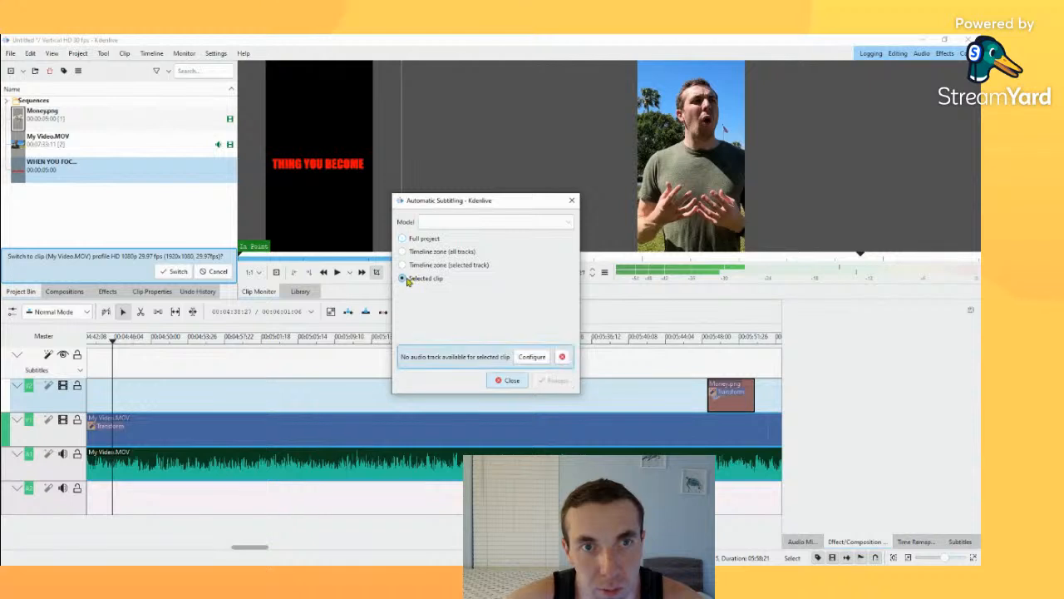
Step: Open the speech-to-text settings and compare the options of the Whisper engine with those of VOSK
{"action": "left_click", "coordinate": [530, 357]}
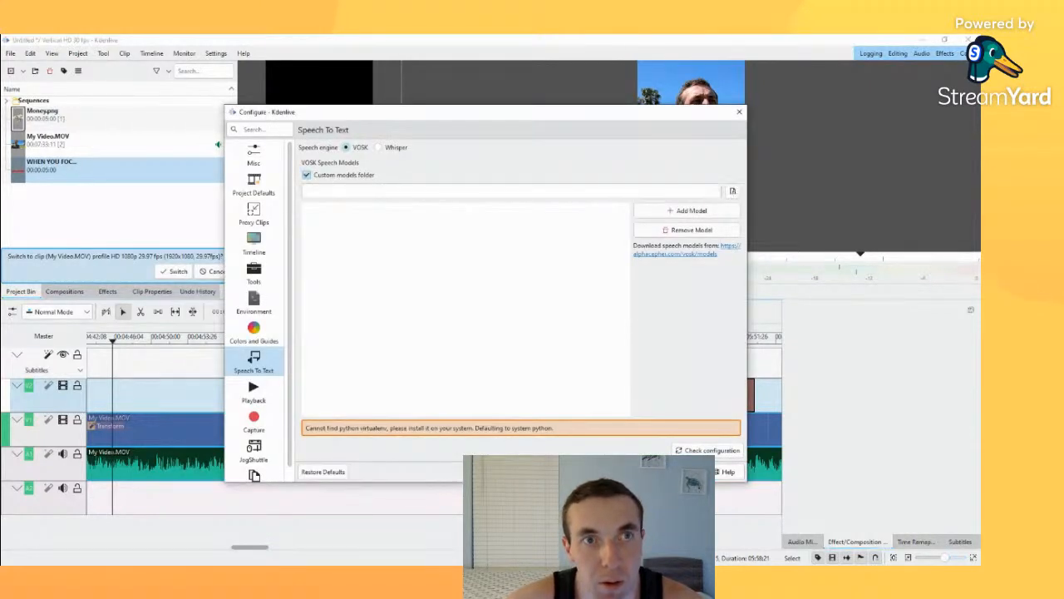
{"action": "left_click", "coordinate": [378, 147]}
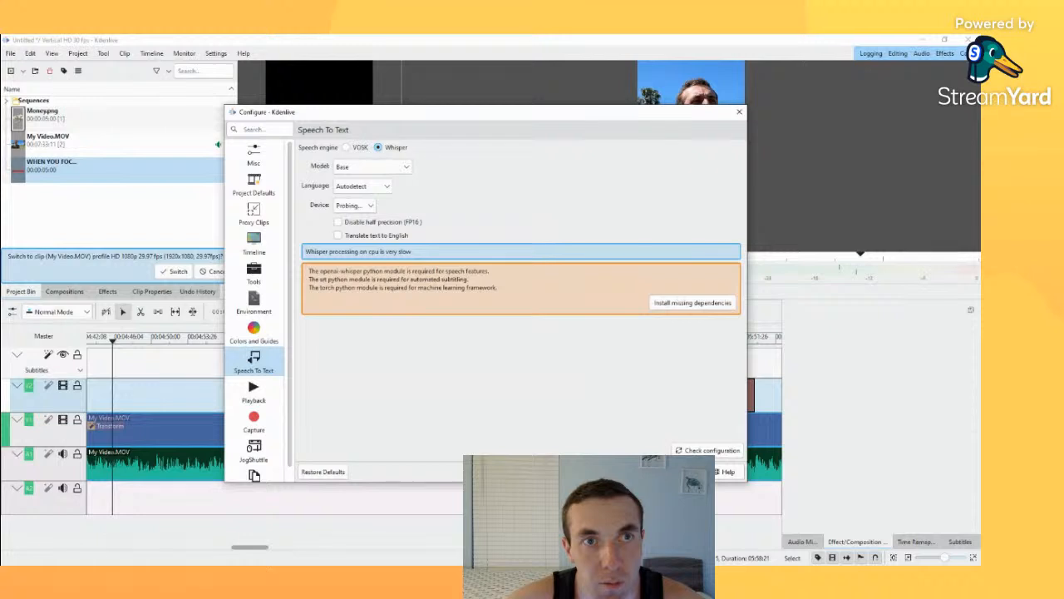
{"action": "left_click", "coordinate": [346, 147]}
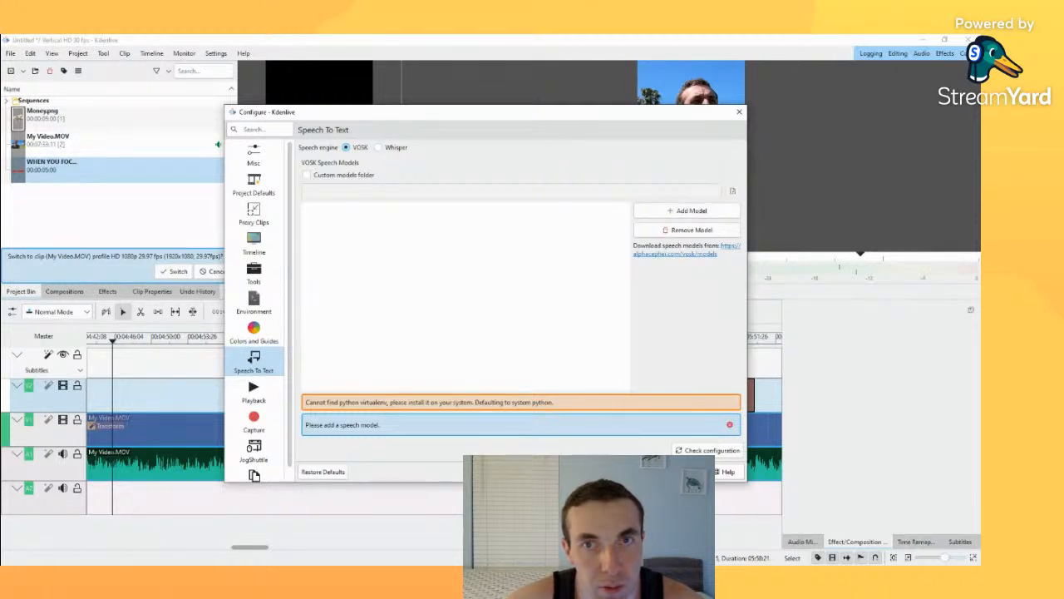
Step: Try to add a VOSK speech model by browsing the Desktop for a file
{"action": "left_click", "coordinate": [687, 210]}
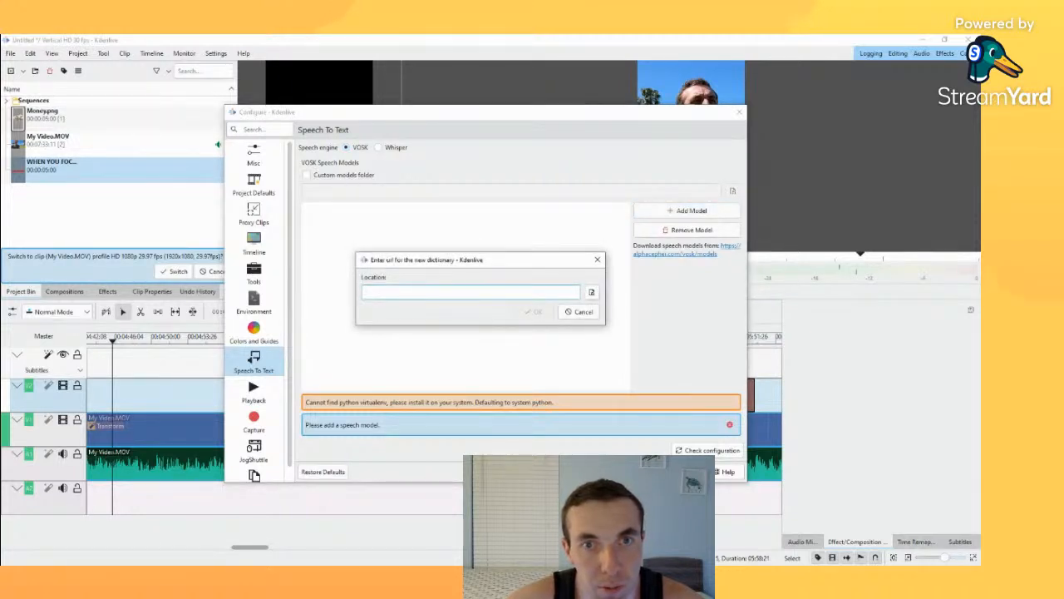
{"action": "left_click", "coordinate": [591, 292]}
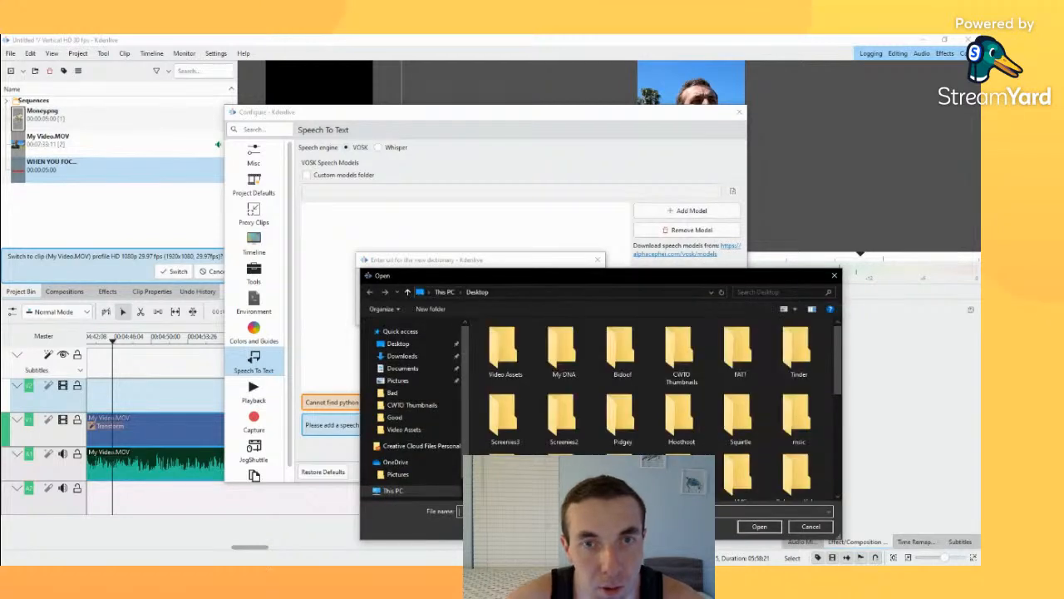
{"action": "left_click", "coordinate": [833, 275]}
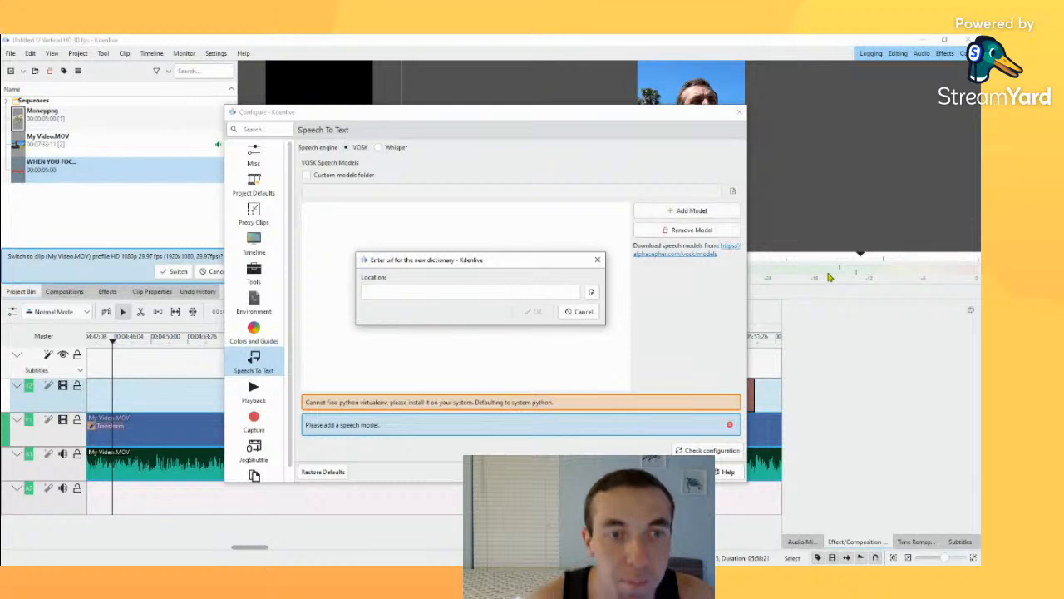
{"action": "left_click", "coordinate": [597, 259]}
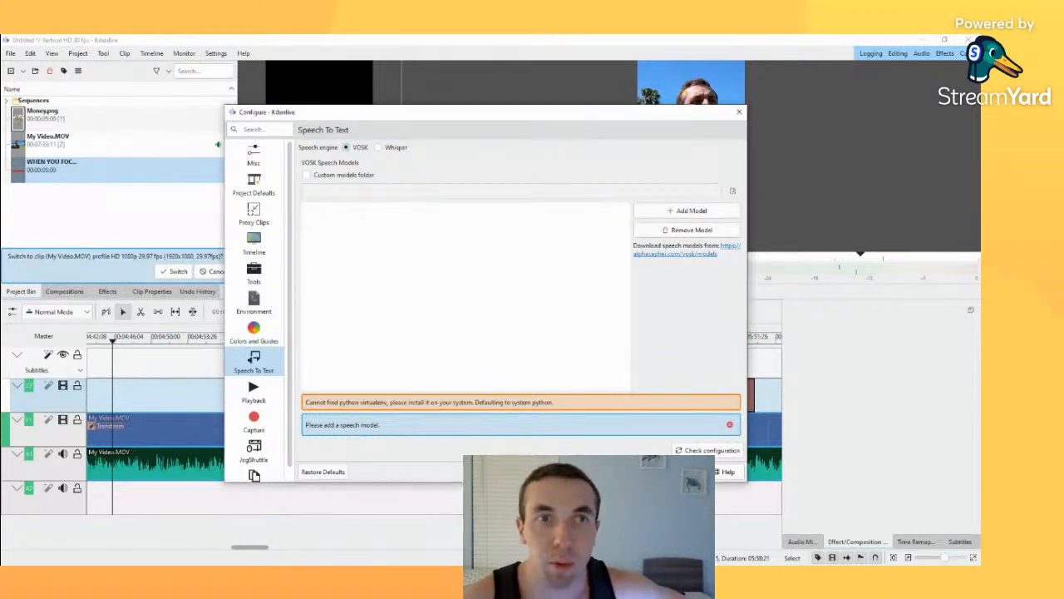
Step: Review the Whisper engine options and the Tools settings page, and close the configuration
{"action": "left_click", "coordinate": [379, 147]}
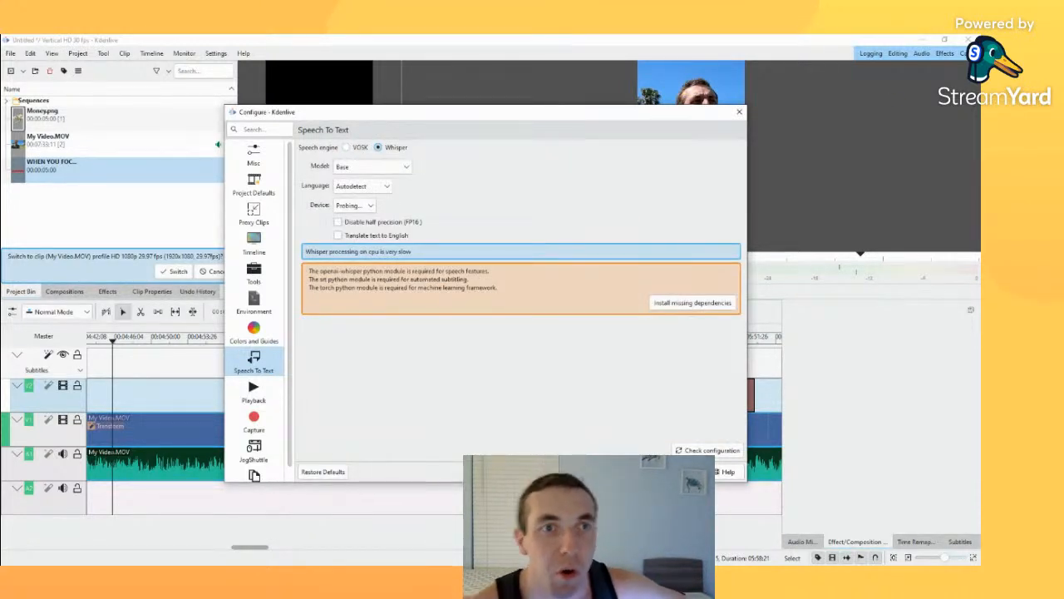
{"action": "left_click", "coordinate": [253, 273]}
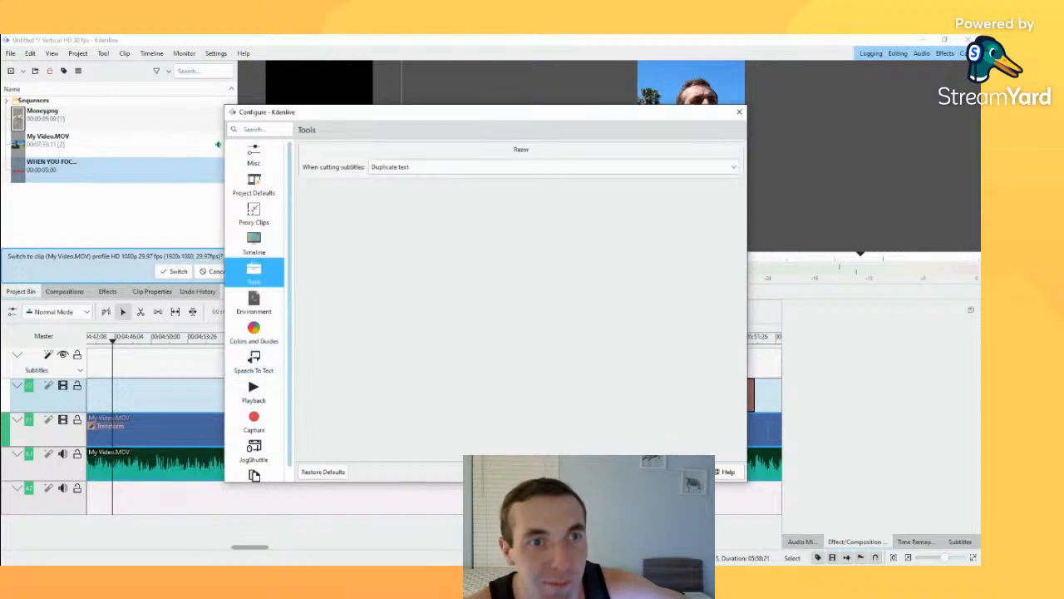
{"action": "left_click", "coordinate": [739, 111]}
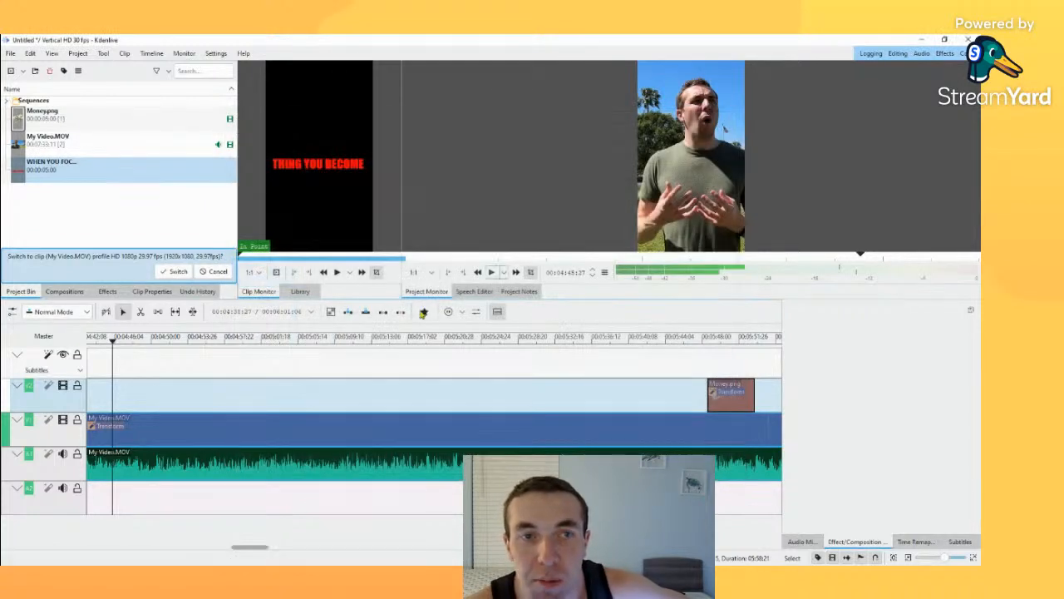
Step: Move the playhead slightly ahead on the timeline and switch the interface to a dark color theme
{"action": "left_click_drag", "start_coordinate": [112, 339], "coordinate": [138, 331]}
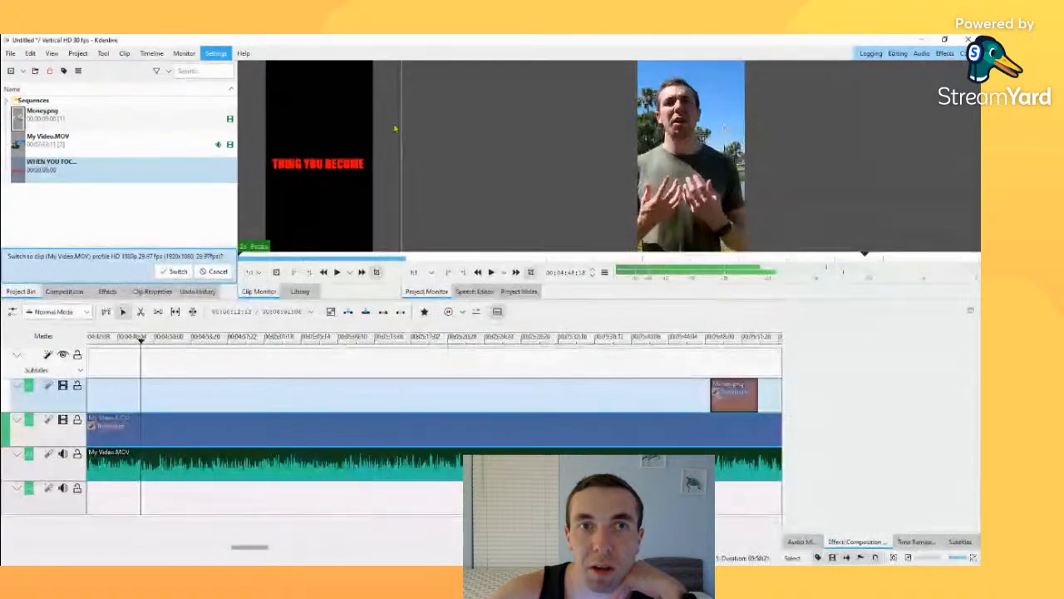
{"action": "left_click", "coordinate": [514, 185]}
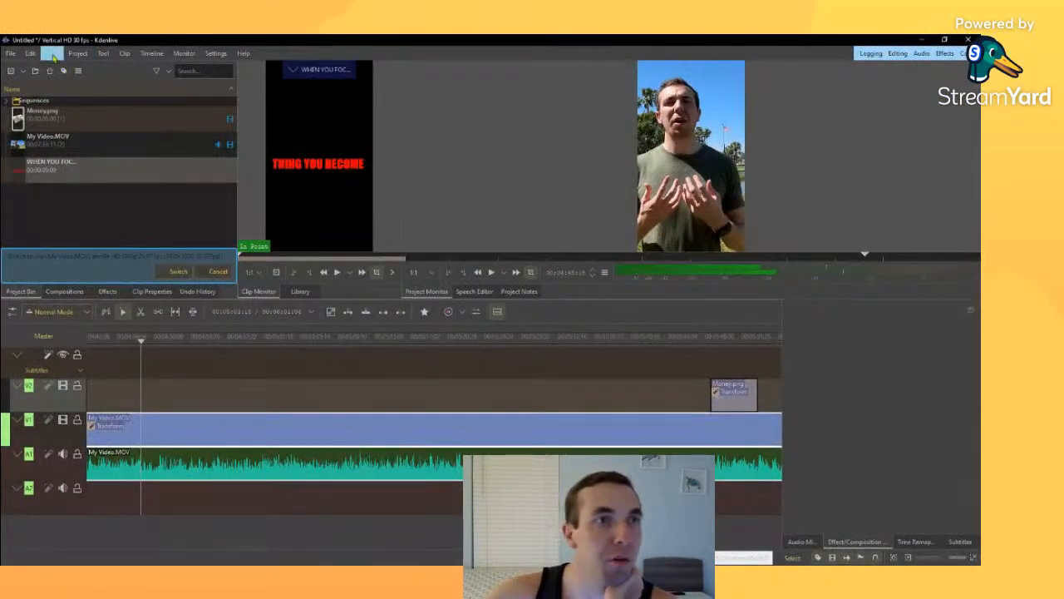
Step: Browse the full effects list, examining the audio, color, stylize and volume effects it offers
{"action": "left_click", "coordinate": [116, 291]}
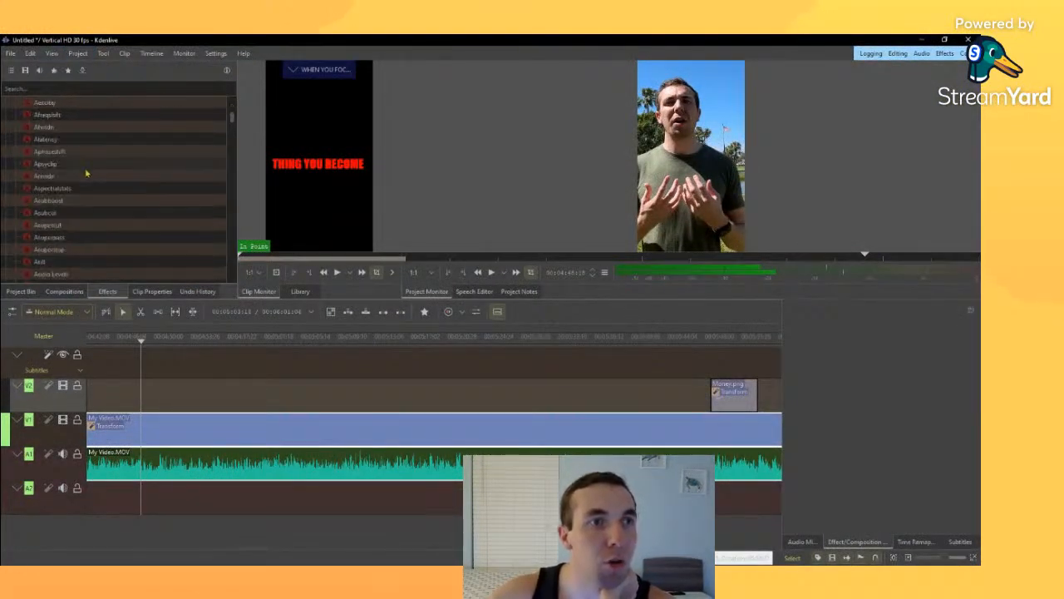
{"action": "scroll", "coordinate": [87, 198], "scroll_direction": "down", "scroll_amount": 10}
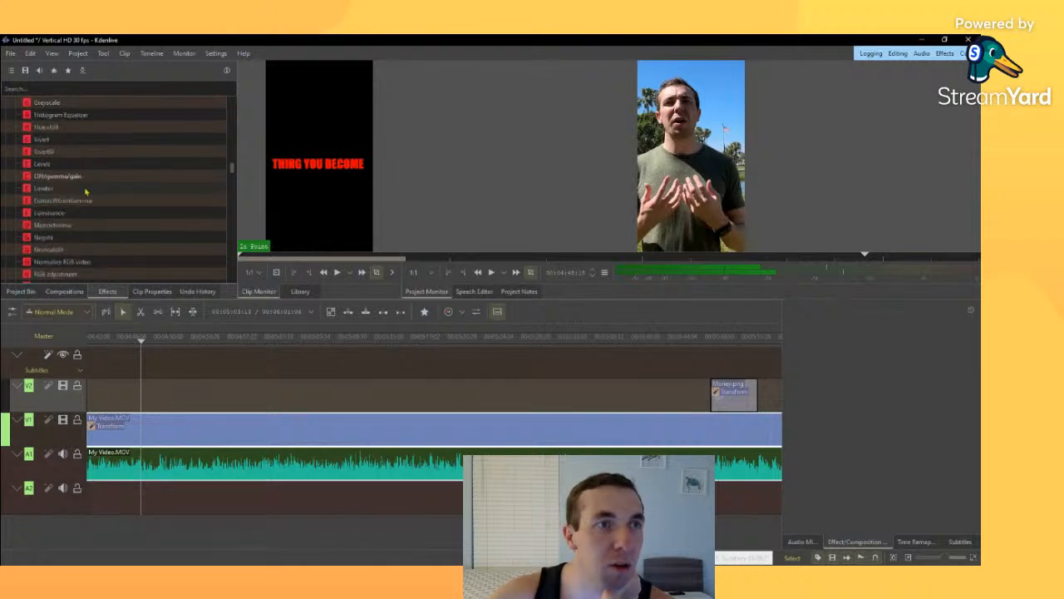
{"action": "scroll", "coordinate": [93, 209], "scroll_direction": "up", "scroll_amount": 12}
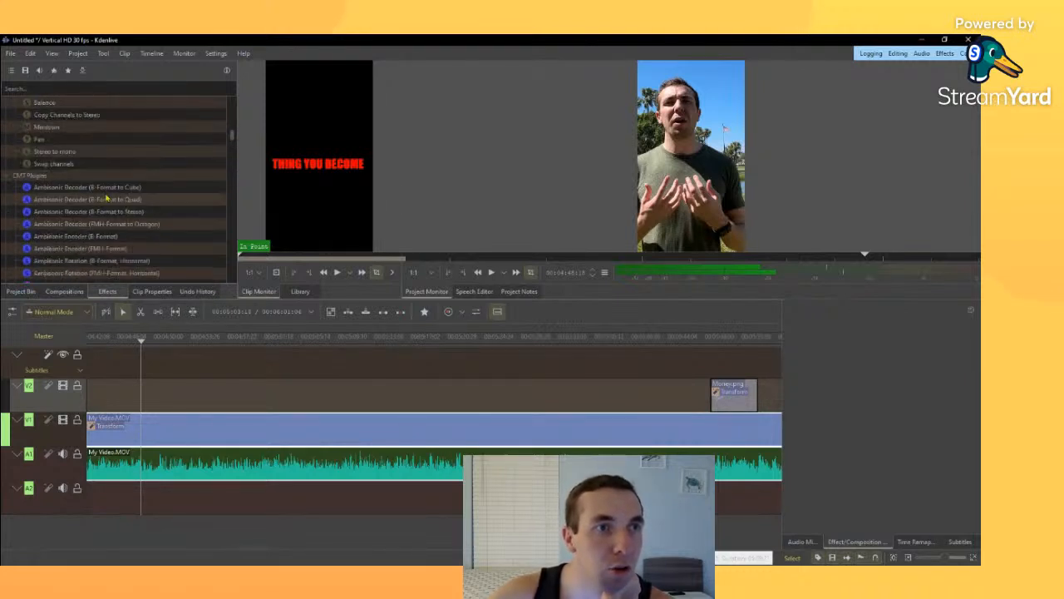
{"action": "scroll", "coordinate": [104, 200], "scroll_direction": "down", "scroll_amount": 13}
{"action": "scroll", "coordinate": [103, 205], "scroll_direction": "down", "scroll_amount": 20}
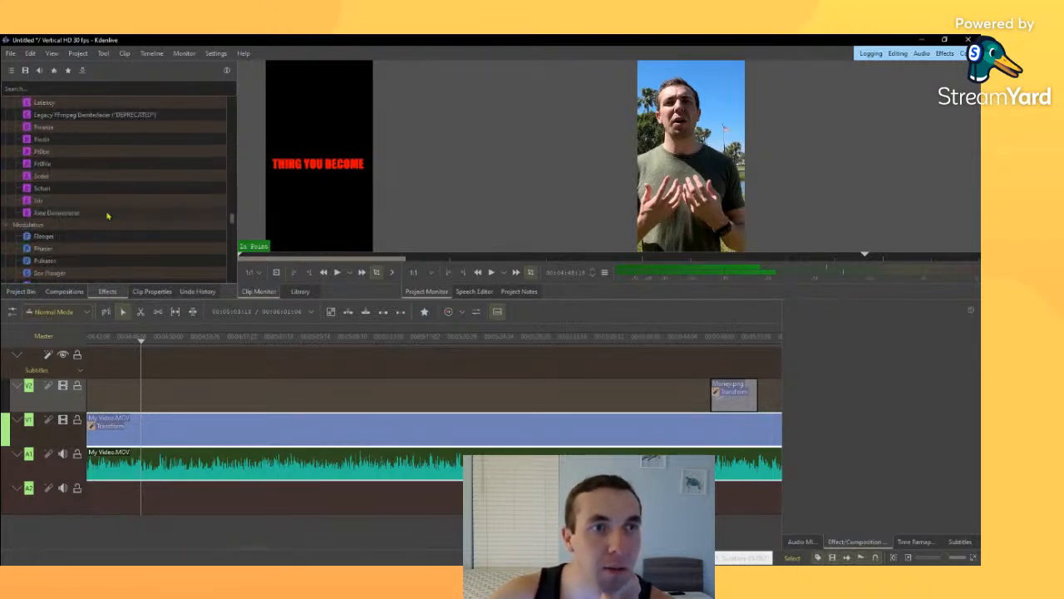
{"action": "scroll", "coordinate": [108, 215], "scroll_direction": "down", "scroll_amount": 10}
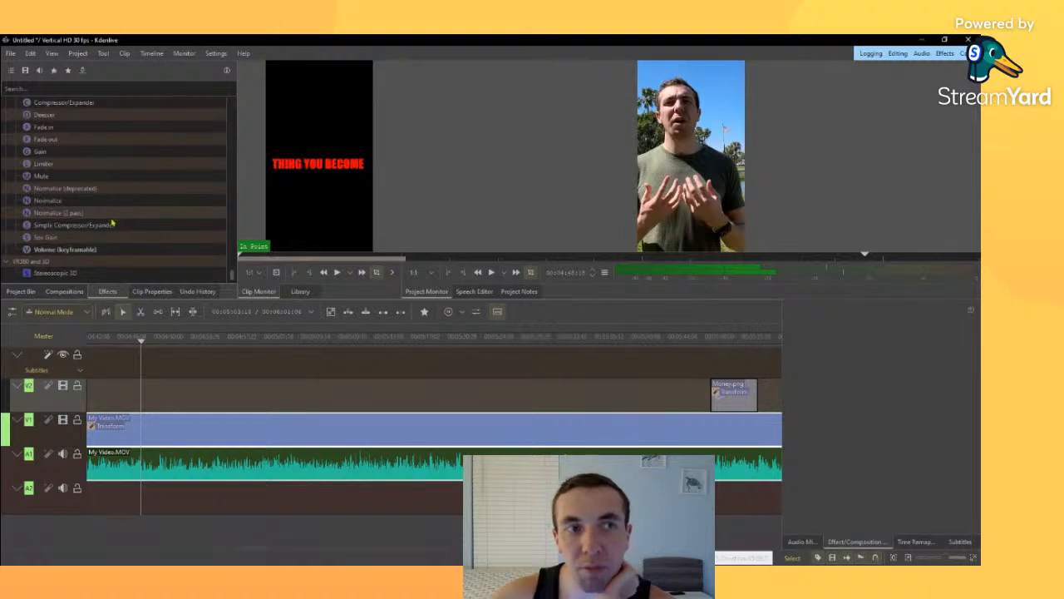
{"action": "scroll", "coordinate": [225, 169], "scroll_direction": "up", "scroll_amount": 15}
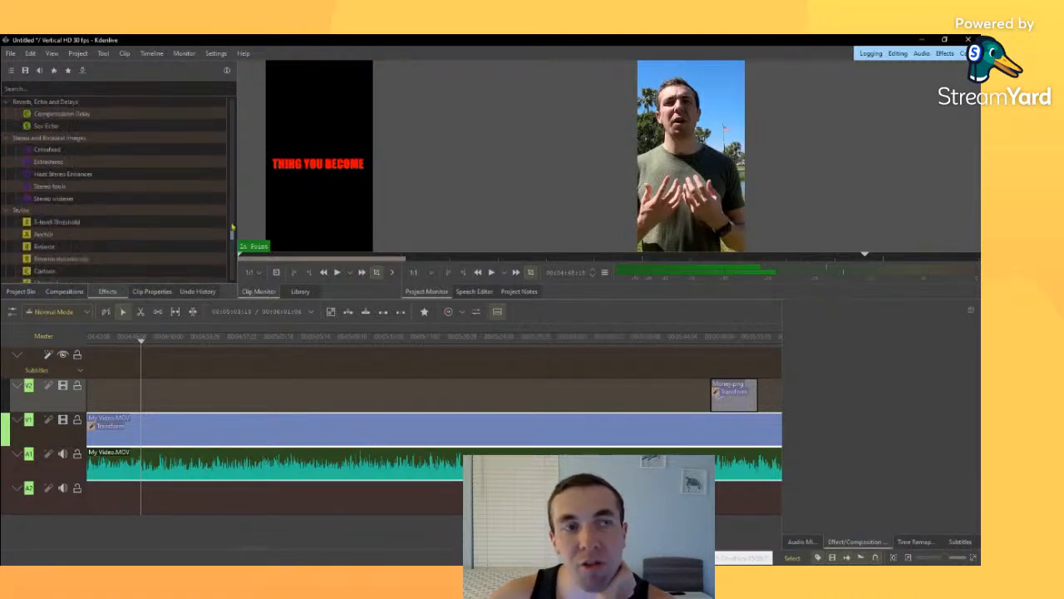
{"action": "scroll", "coordinate": [228, 167], "scroll_direction": "up", "scroll_amount": 10}
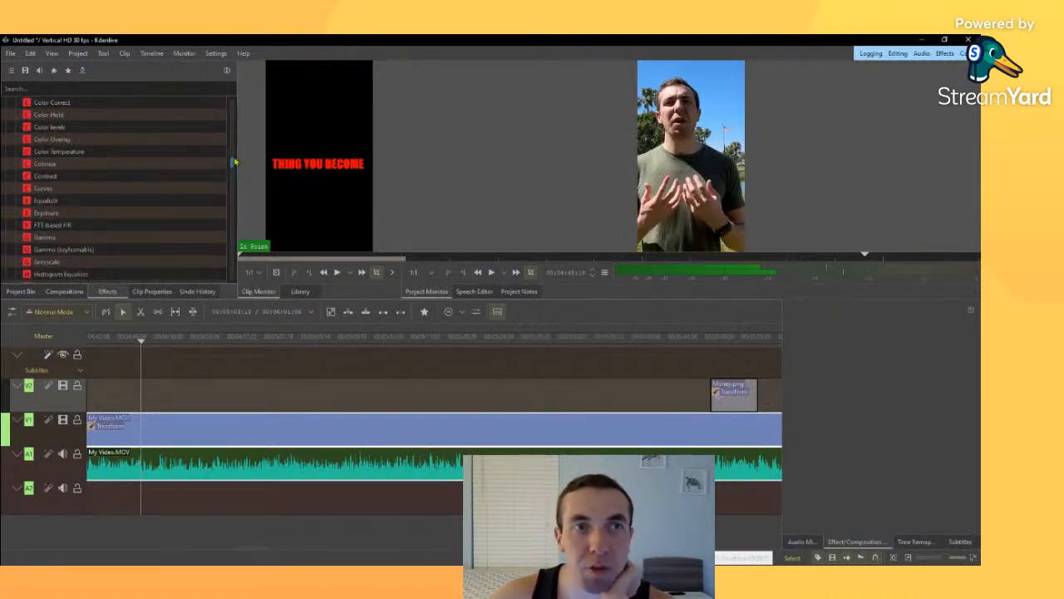